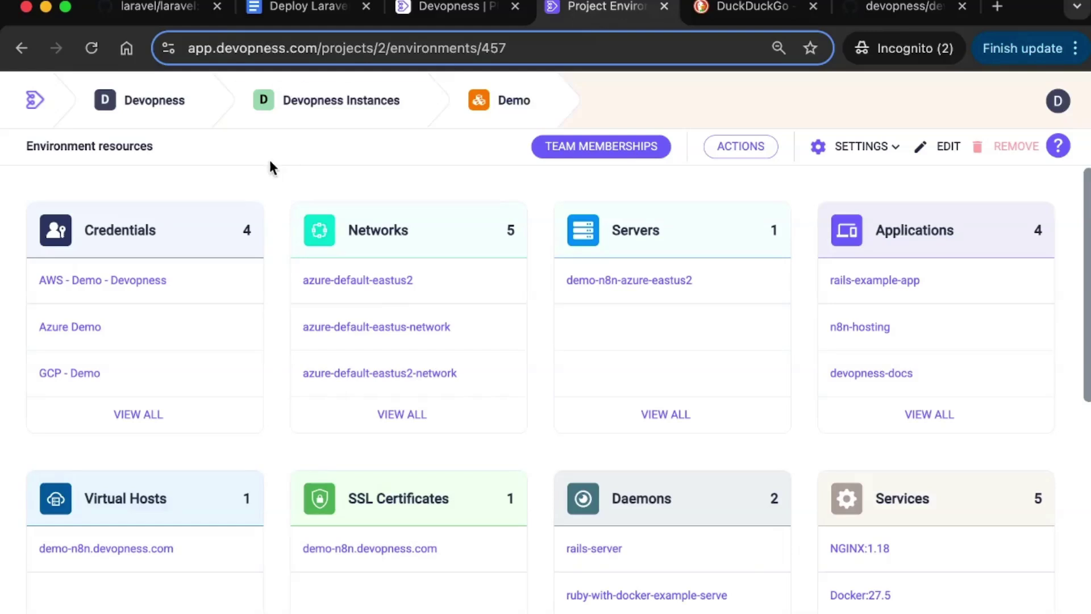
View all environments of the Devopness Instances project and open the Demo environment.
left_click(332, 102)
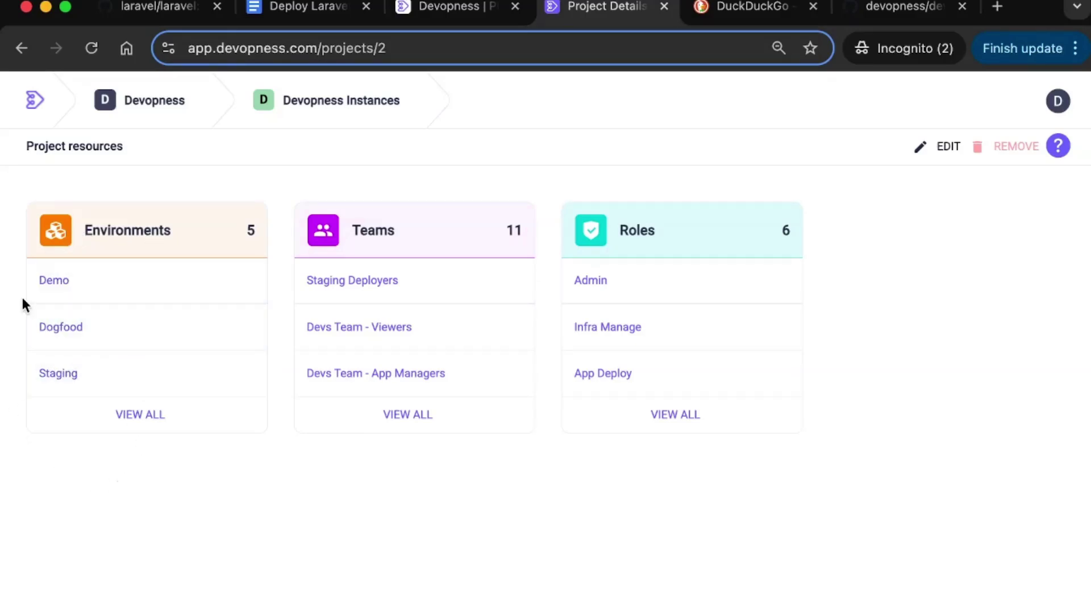
scroll(23, 300, "up", 5)
scroll(22, 295, "down", 5)
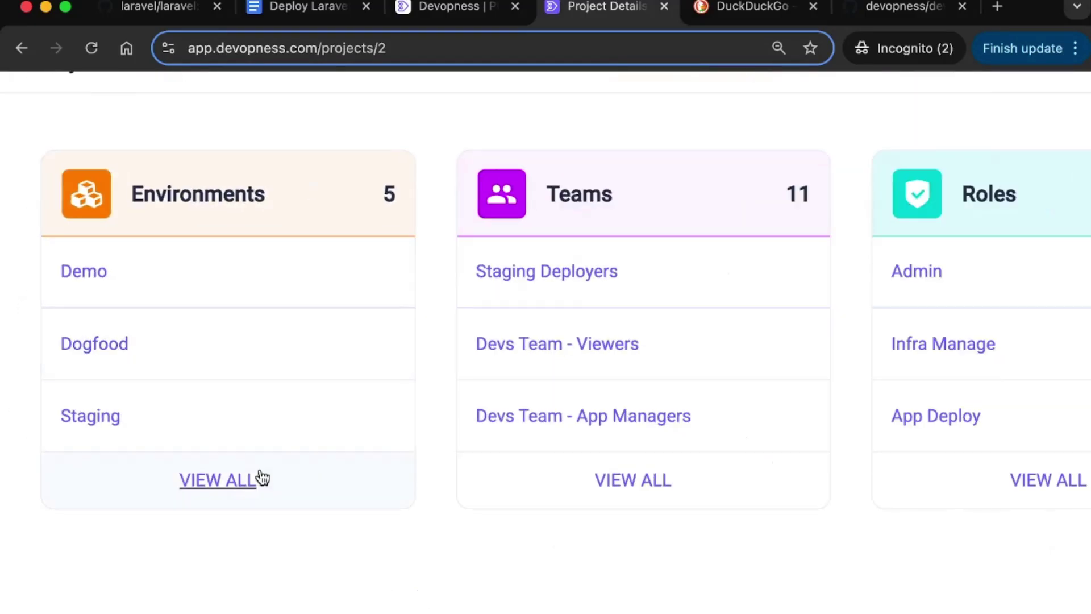
left_click(231, 490)
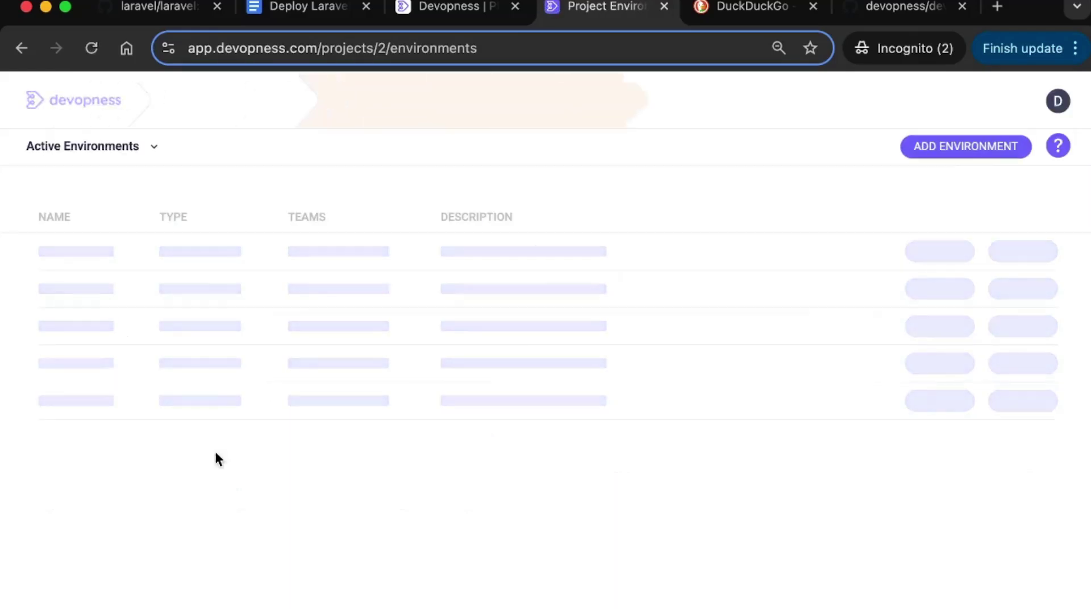
scroll(54, 261, "up", 3)
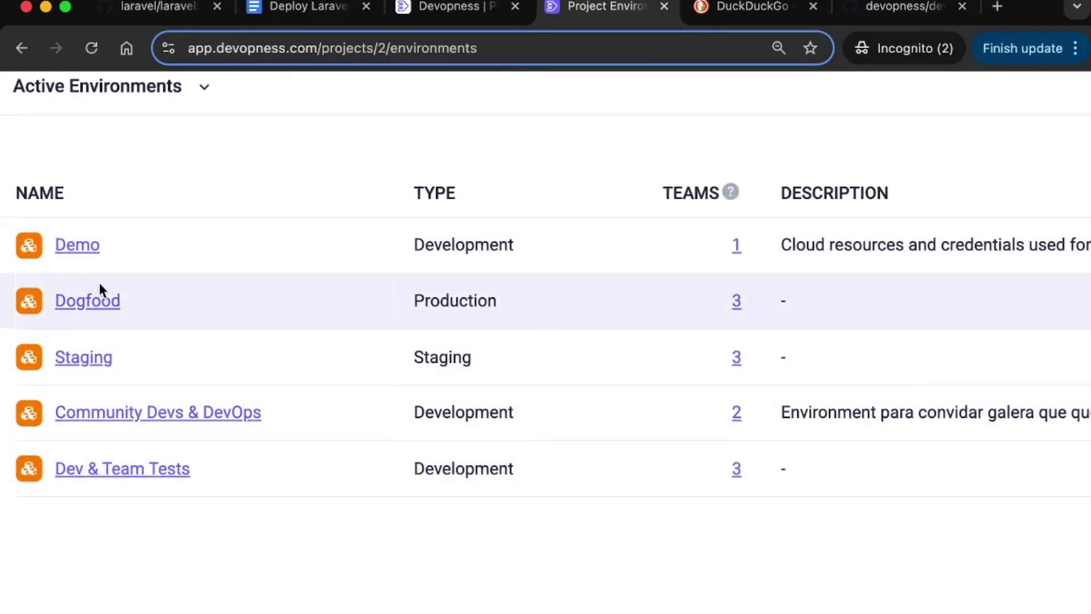
scroll(129, 268, "down", 2)
left_click(72, 251)
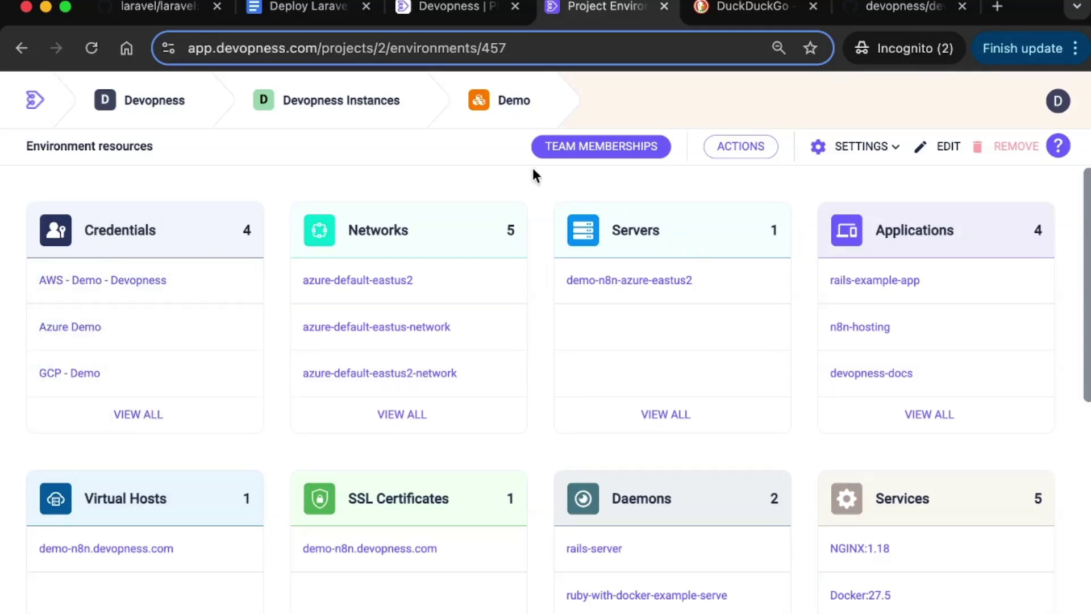
Switch to the Google Docs goals document and highlight the goal "Provision a cloud server".
left_click(291, 8)
double_click(273, 319)
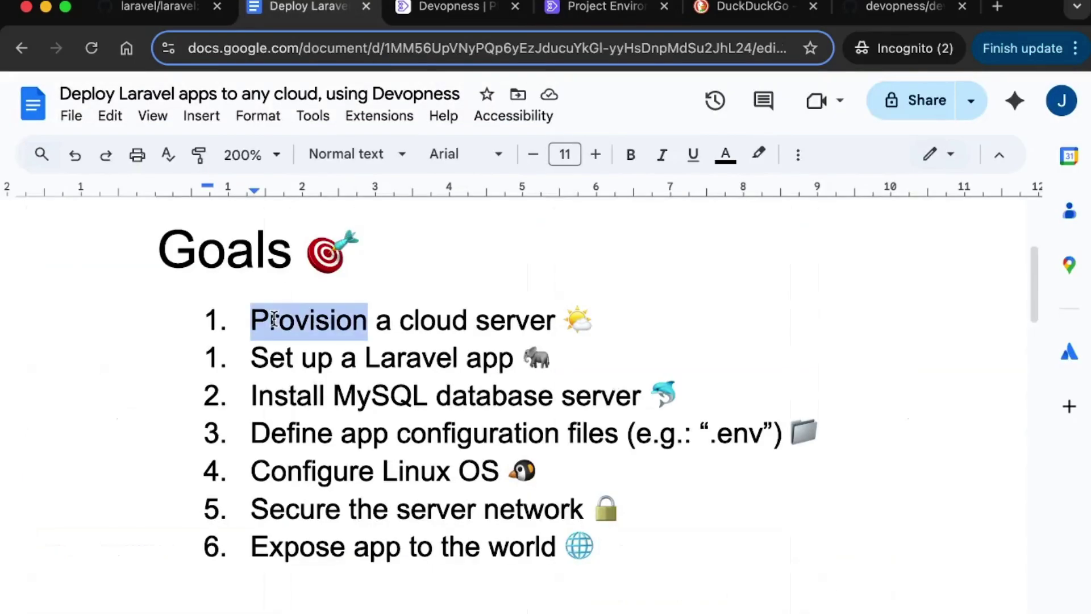
left_click(273, 320)
triple_click(273, 320)
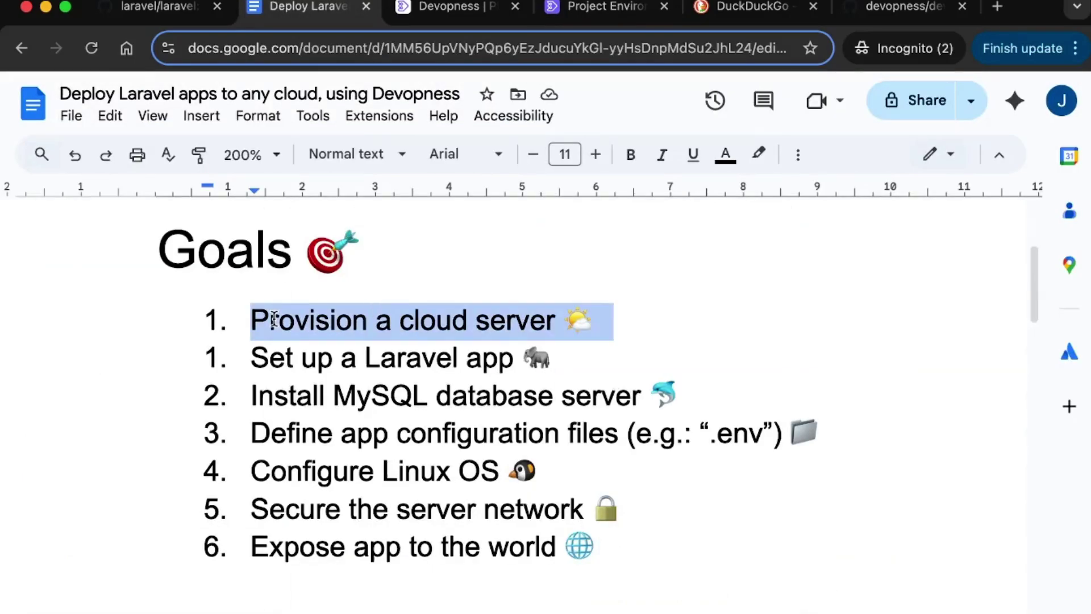
Switch back to Devopness and start adding a server to the Demo environment on Google Cloud Platform with the GCP - Demo credential.
left_click(597, 9)
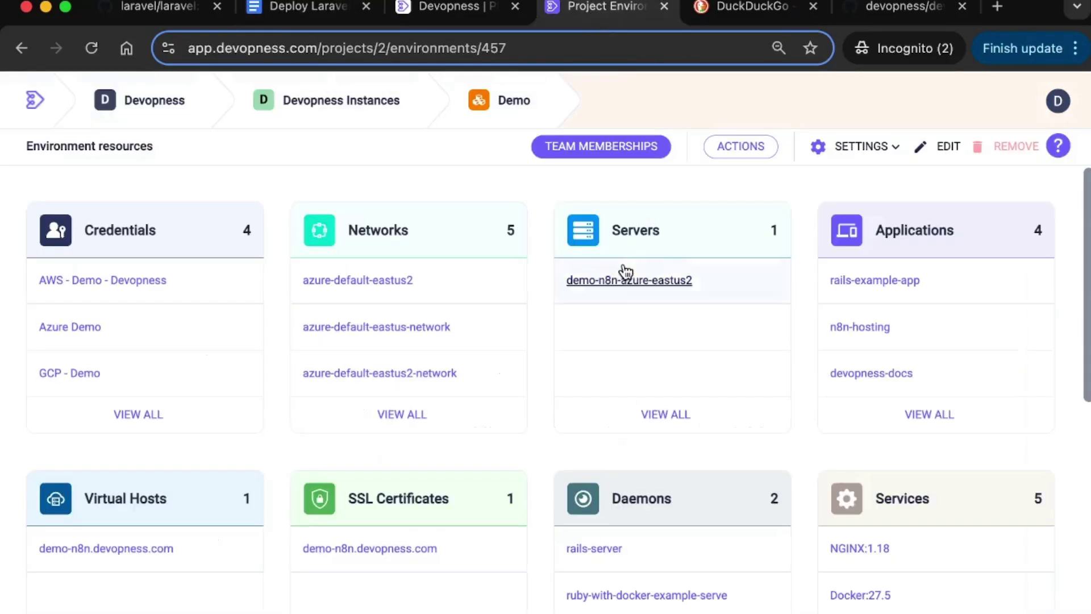
left_click(659, 418)
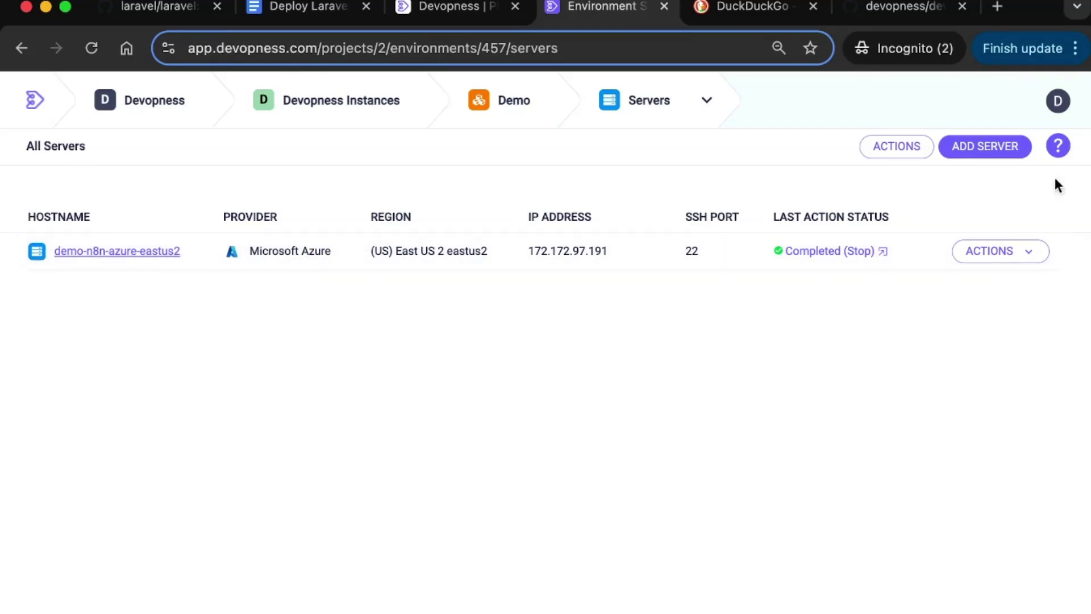
left_click(994, 147)
scroll(524, 435, "down", 5)
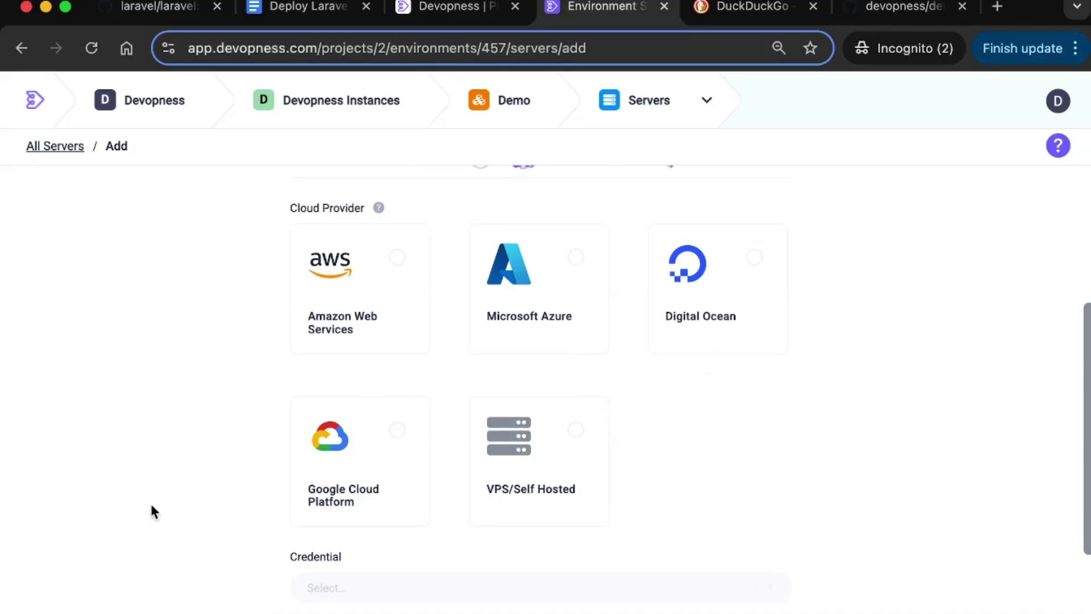
left_click(405, 473)
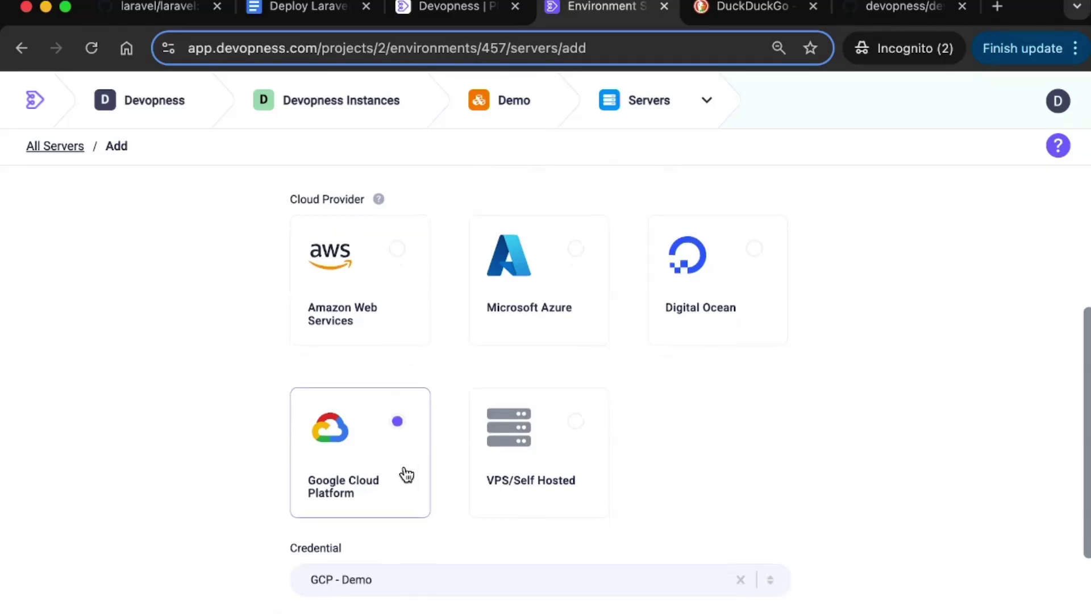
scroll(737, 555, "down", 2)
left_click(762, 557)
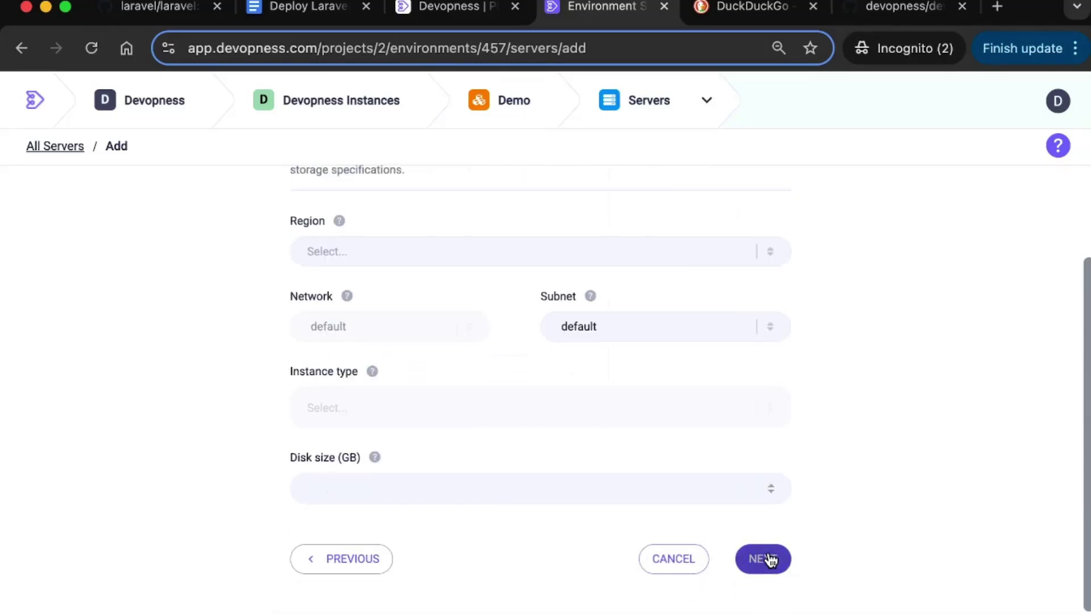
Set the server's region to Iowa us-central1 and its instance type to e2-medium with 4 GB memory.
left_click(425, 268)
scroll(425, 268, "up", 3)
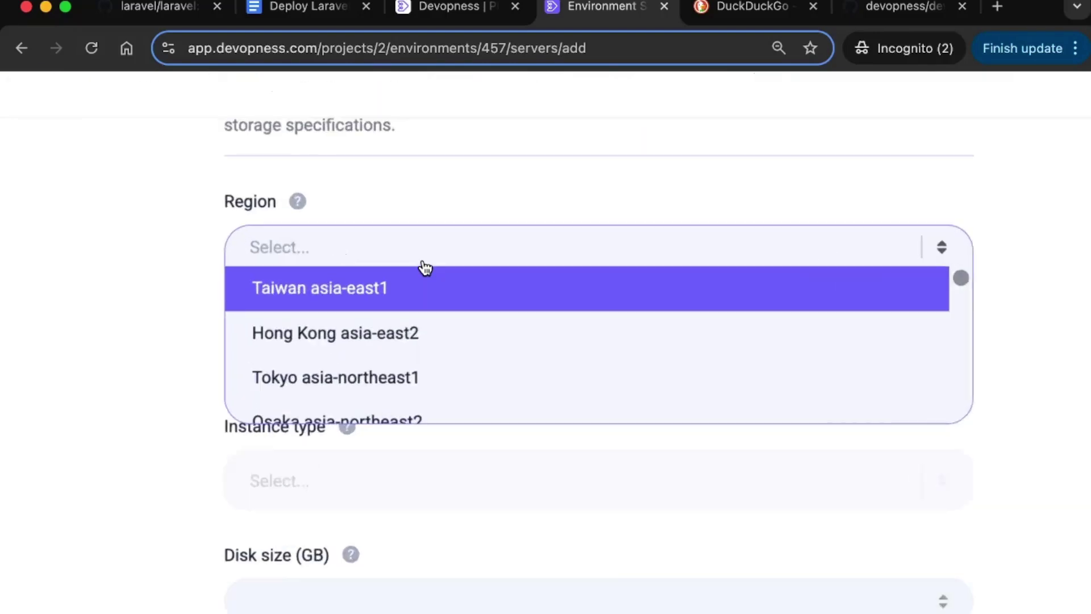
type("us")
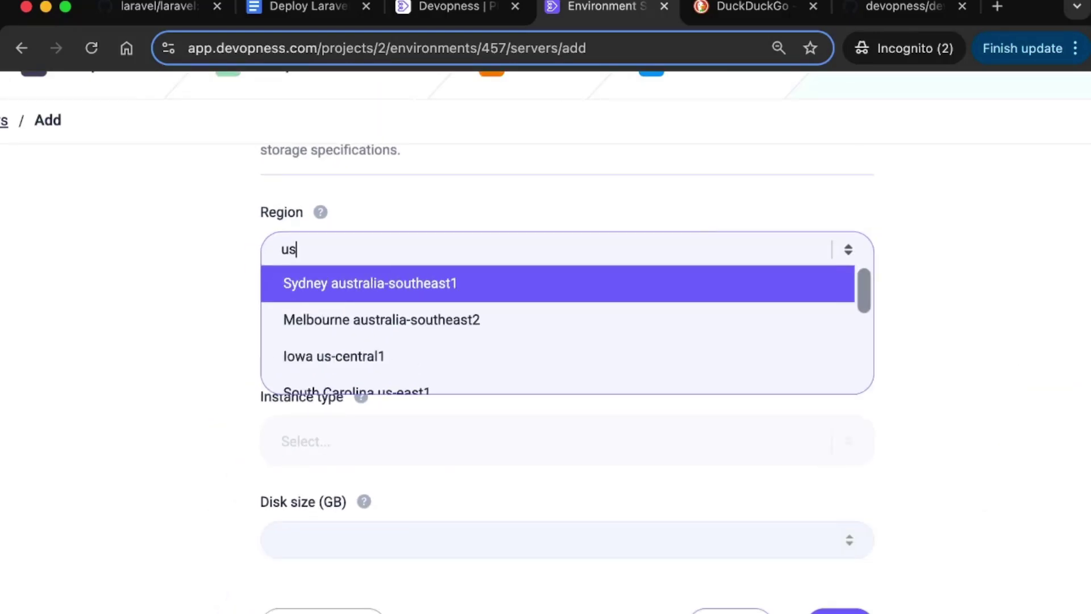
left_click(421, 354)
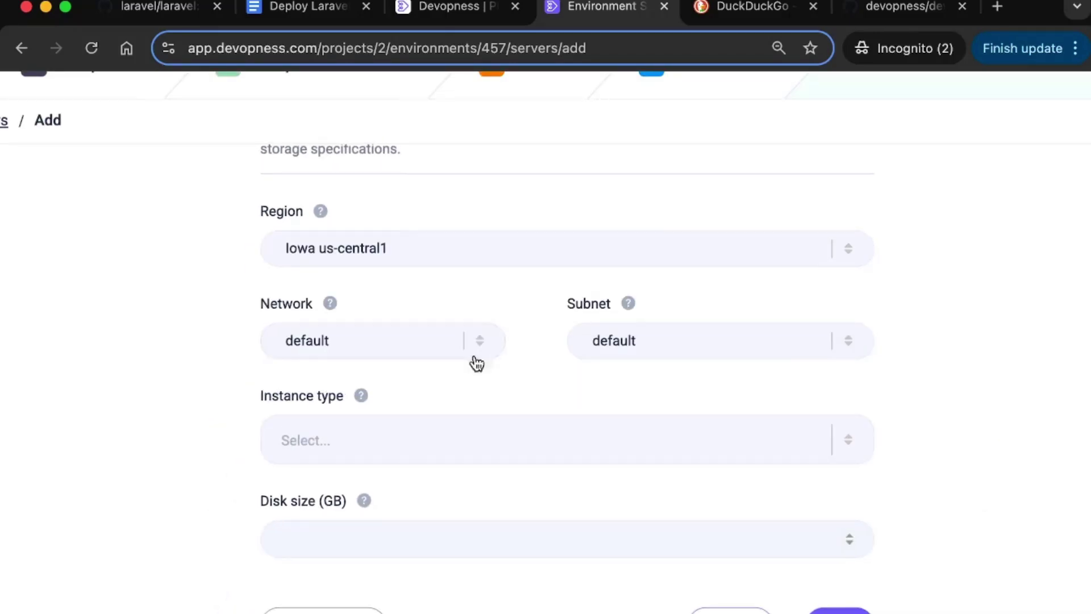
left_click(373, 447)
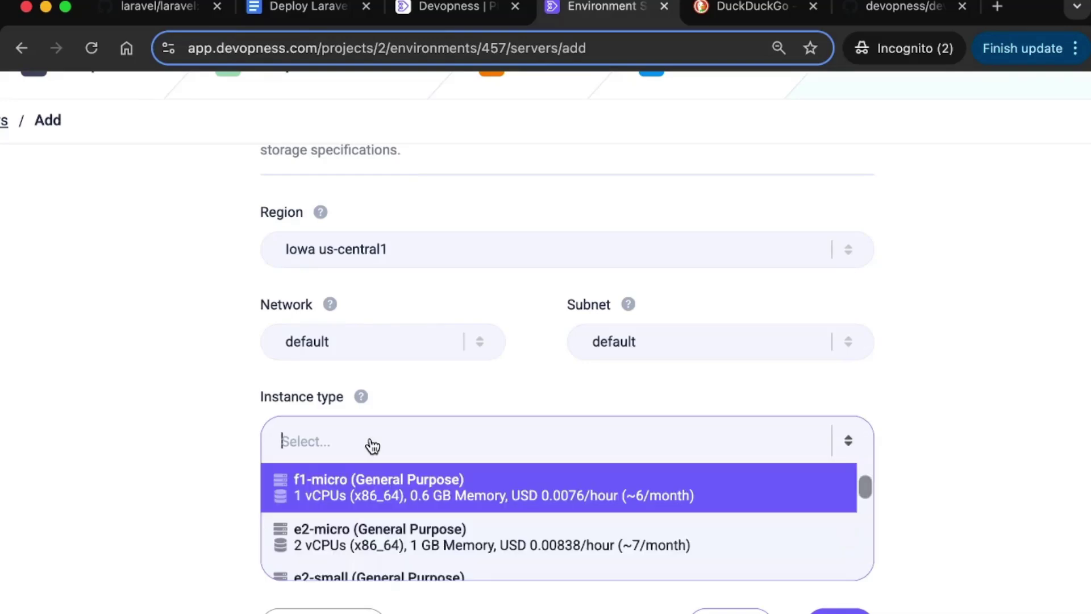
type("4 gb")
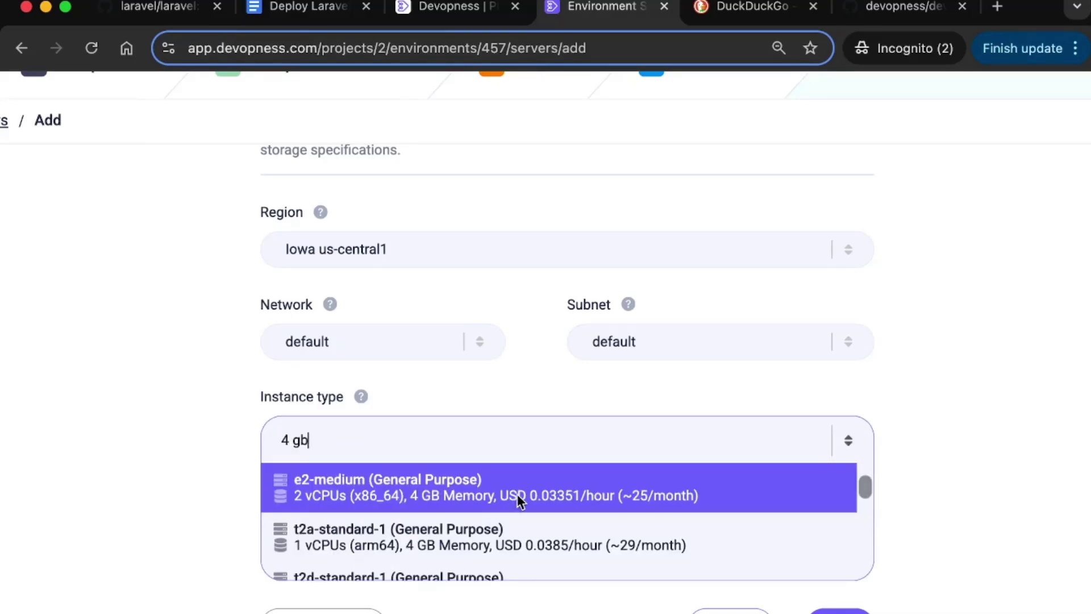
left_click(700, 482)
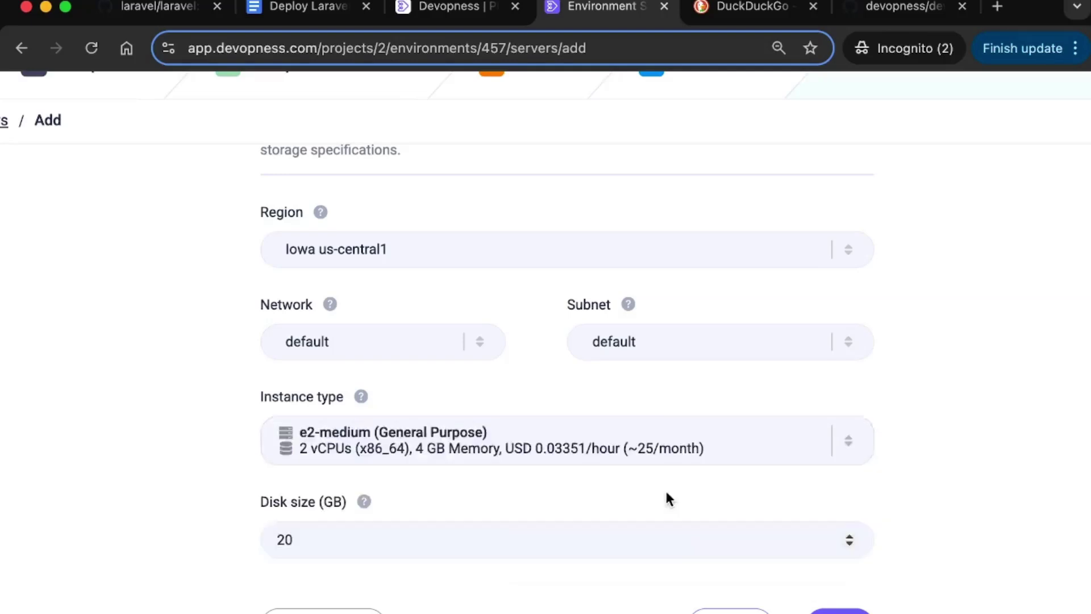
Try a disk size of 60 GB, clear that entry, and continue to the server's operating system settings.
left_click(341, 544)
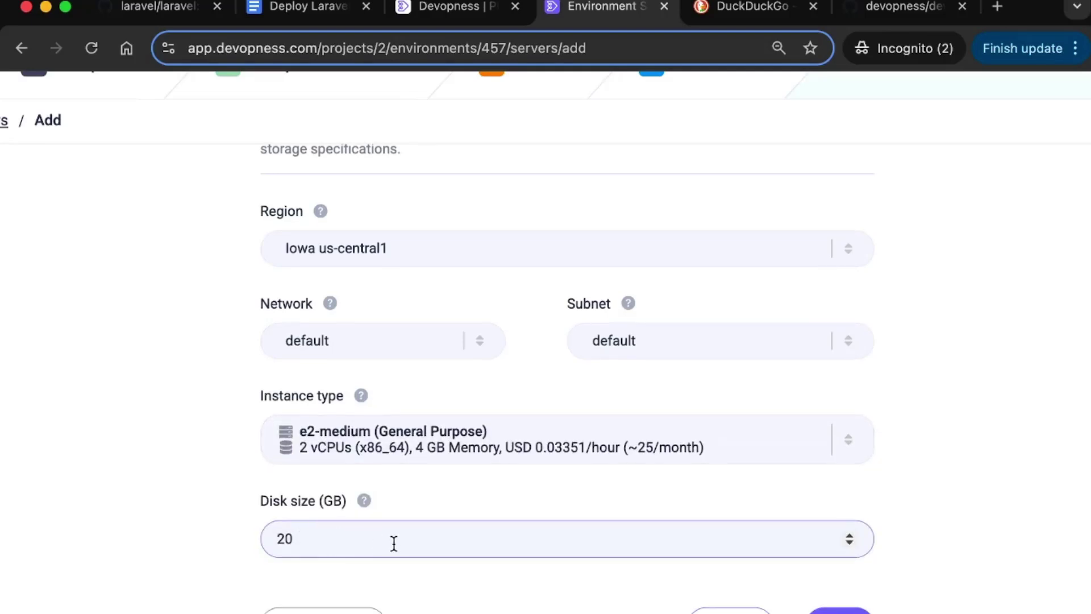
key("super+a")
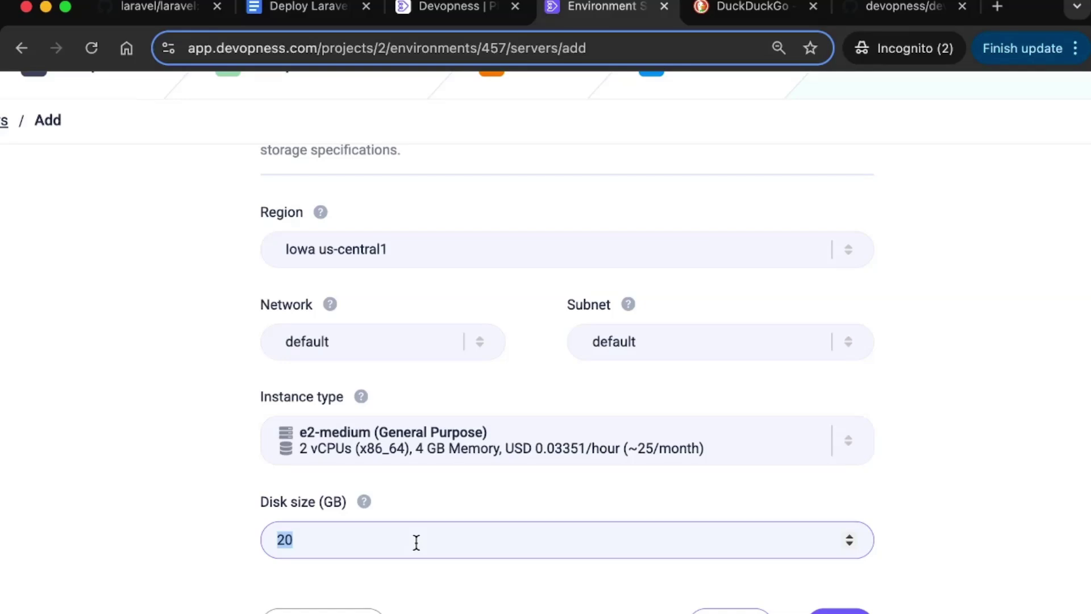
type("60")
key("BackSpace")
key("BackSpace")
left_click(839, 611)
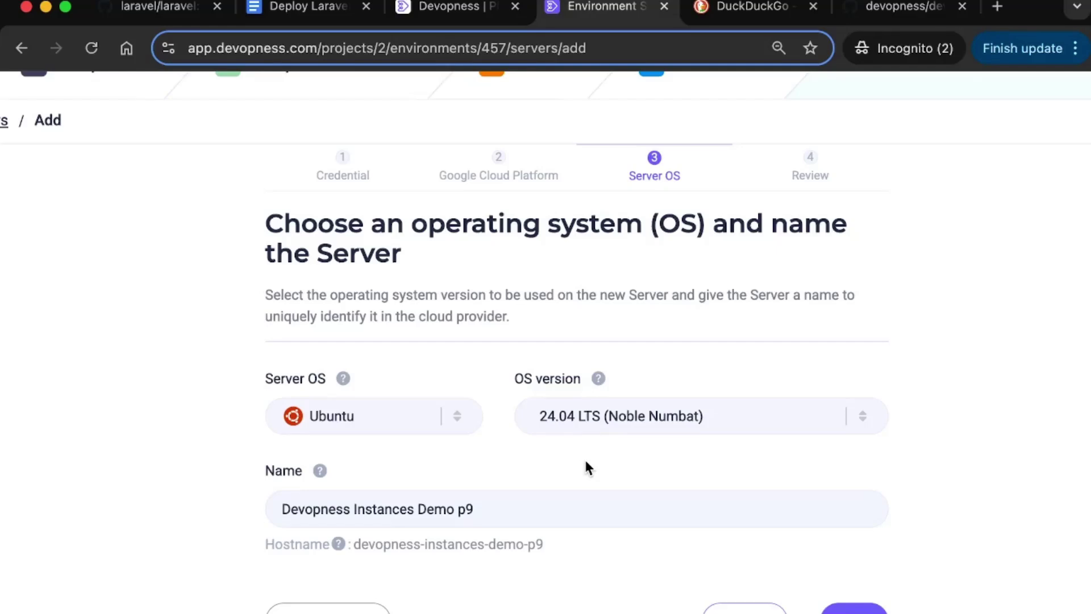
Name the server "Demo deploy laravel", proceed to the review, and submit it for provisioning.
scroll(516, 411, "down", 3)
left_click(501, 421)
key("super+a")
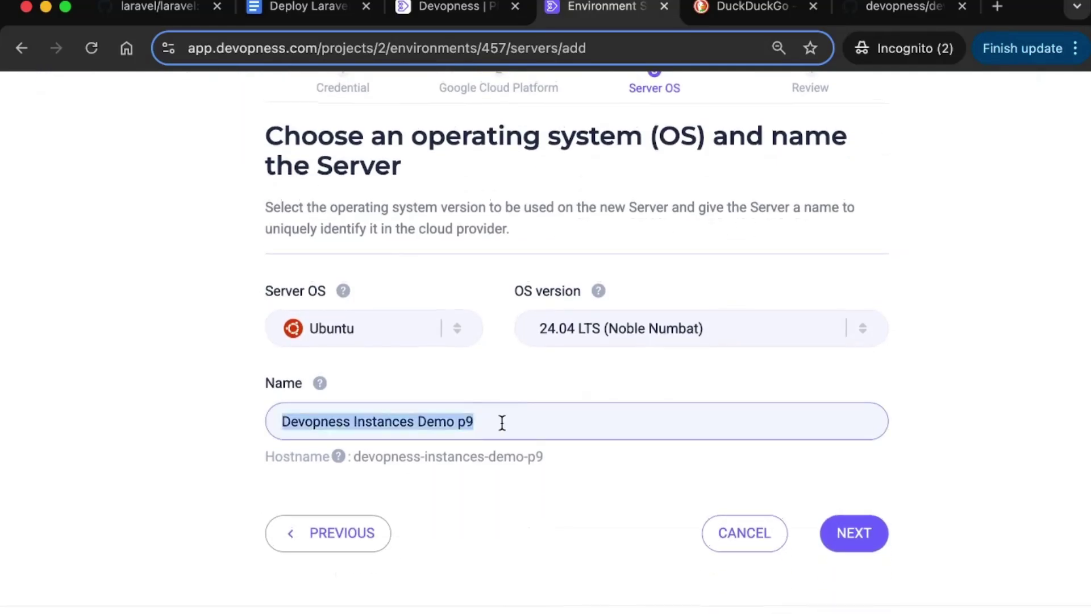
type("Demo ")
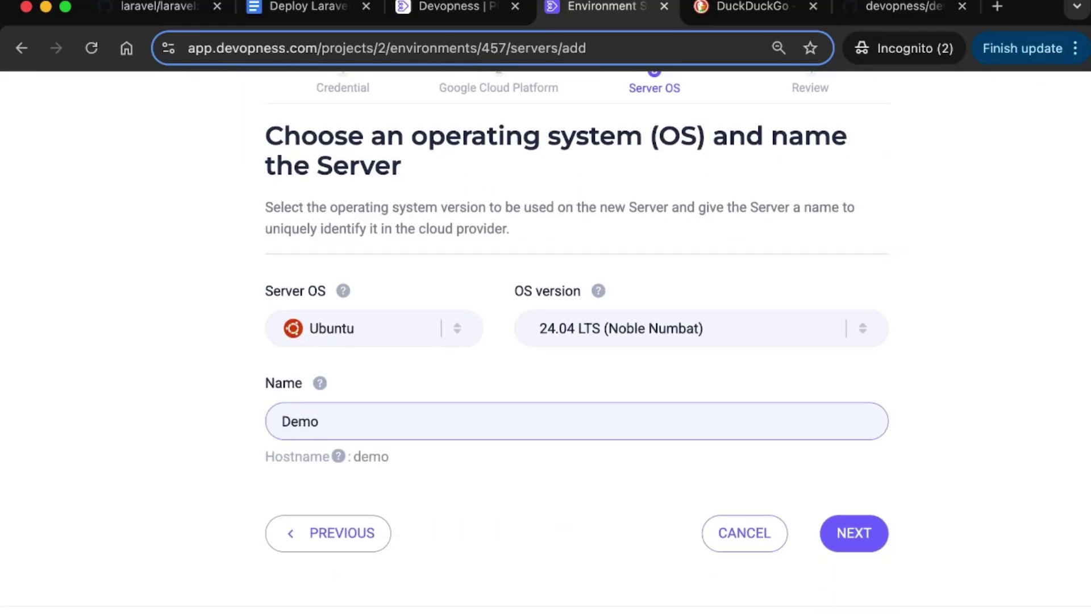
type("deploy laravel")
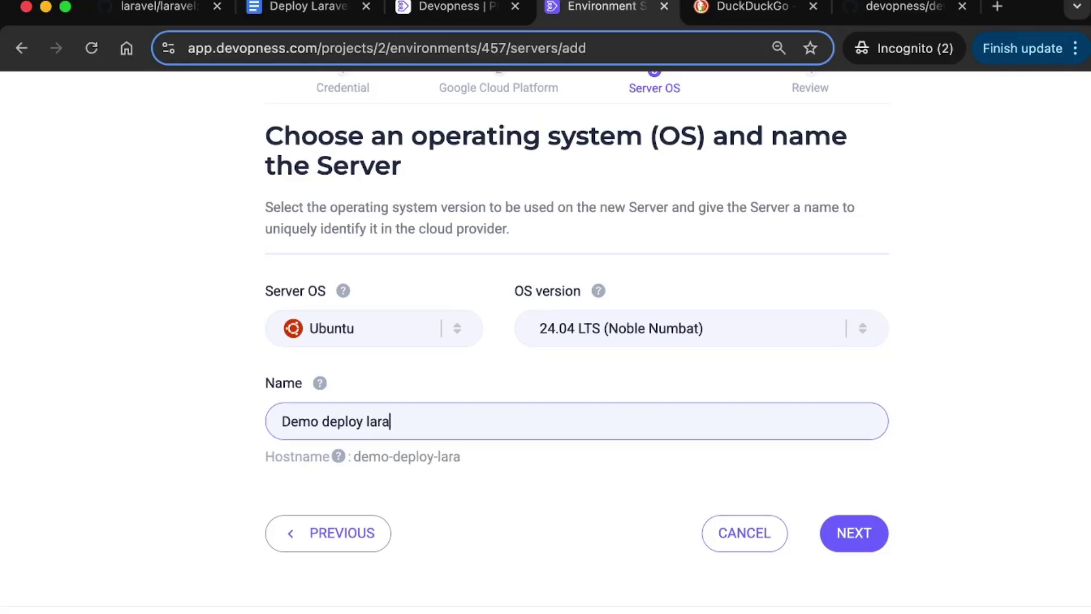
left_click(870, 546)
scroll(871, 543, "down", 5)
left_click(838, 549)
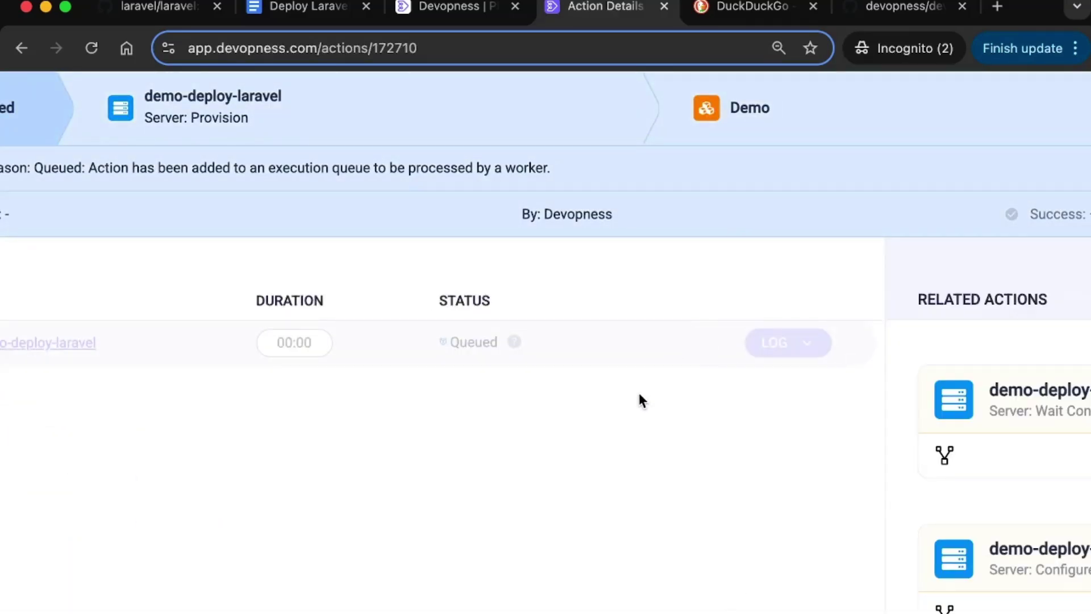
Open the Demo environment's applications list and start adding a new application.
scroll(638, 390, "up", 3)
key("super+minus")
key("super+minus")
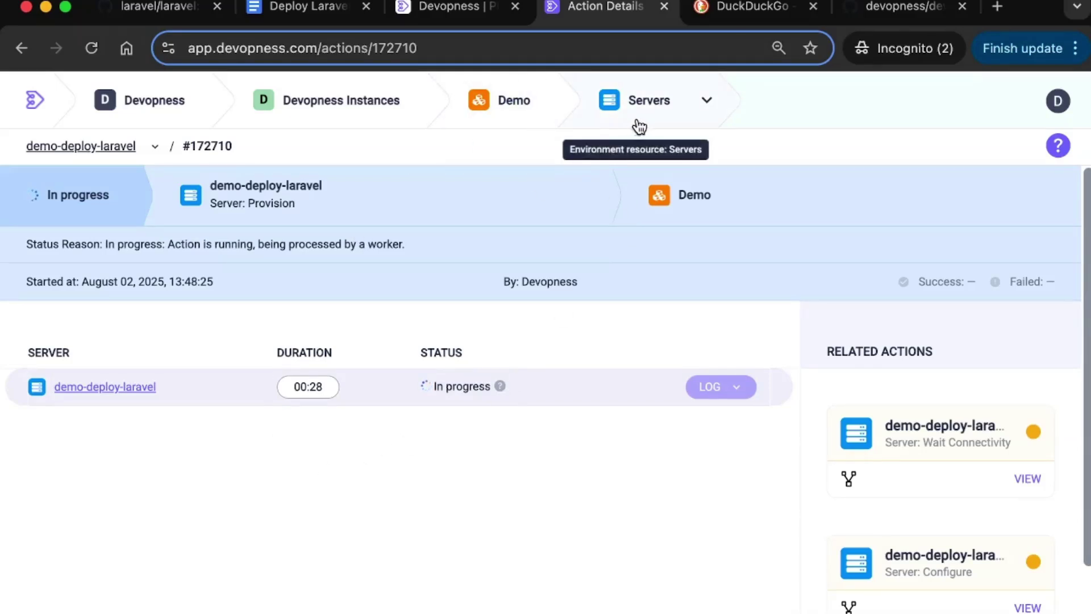
left_click(713, 102)
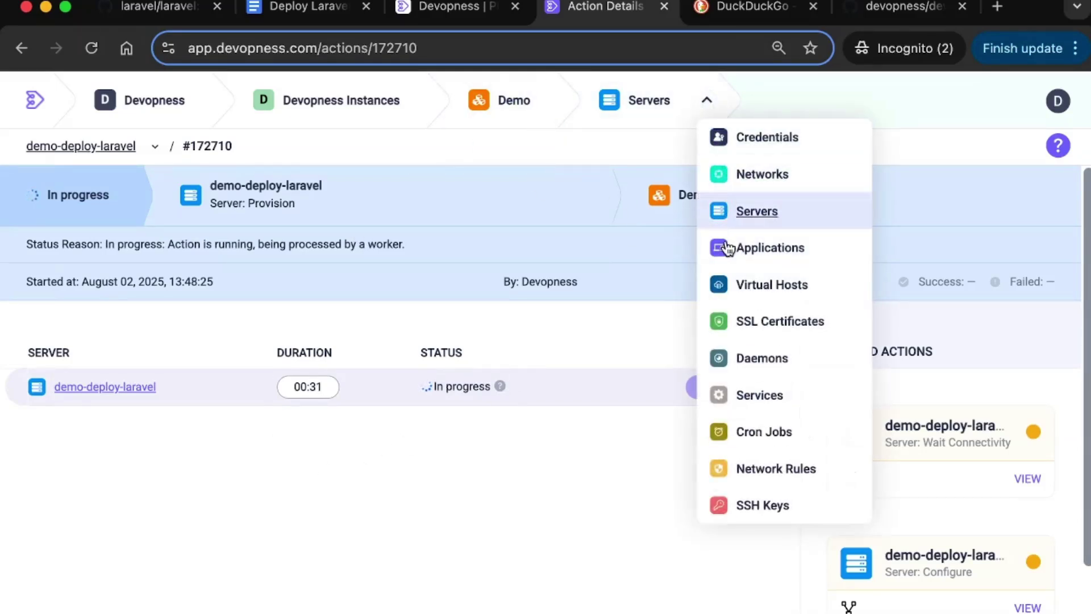
left_click(786, 255)
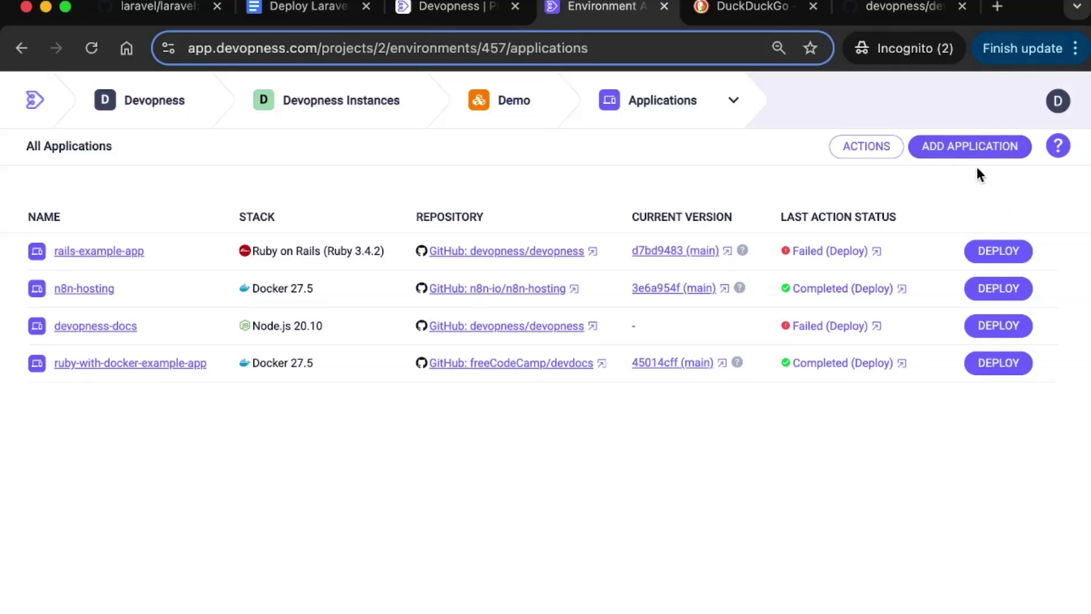
left_click(966, 151)
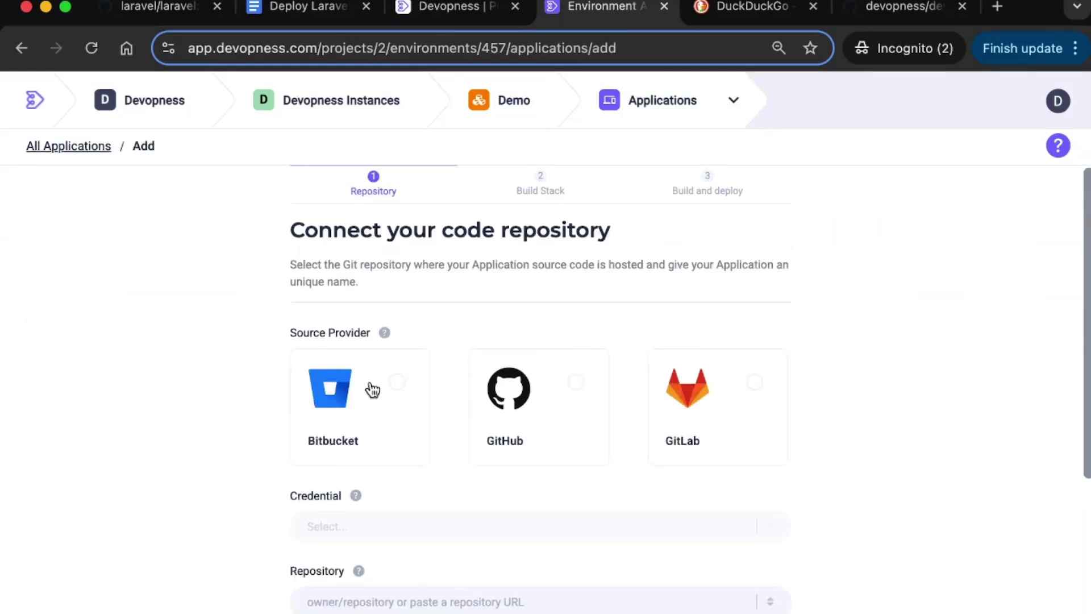
Select Bitbucket and GitLab in turn as the source provider and check which credentials each one offers.
scroll(424, 428, "down", 2)
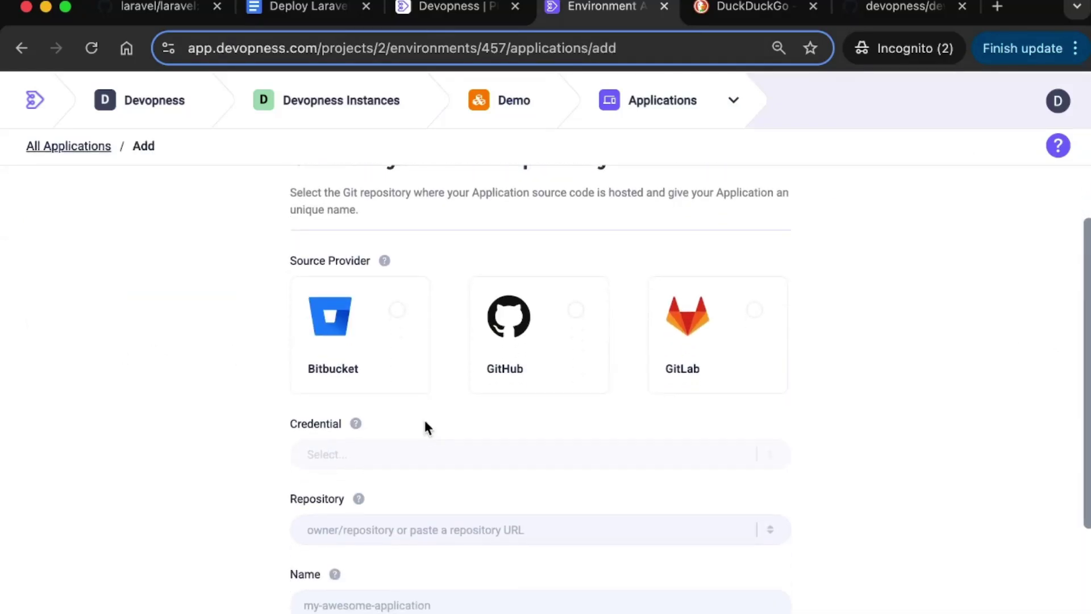
scroll(427, 429, "down", 1)
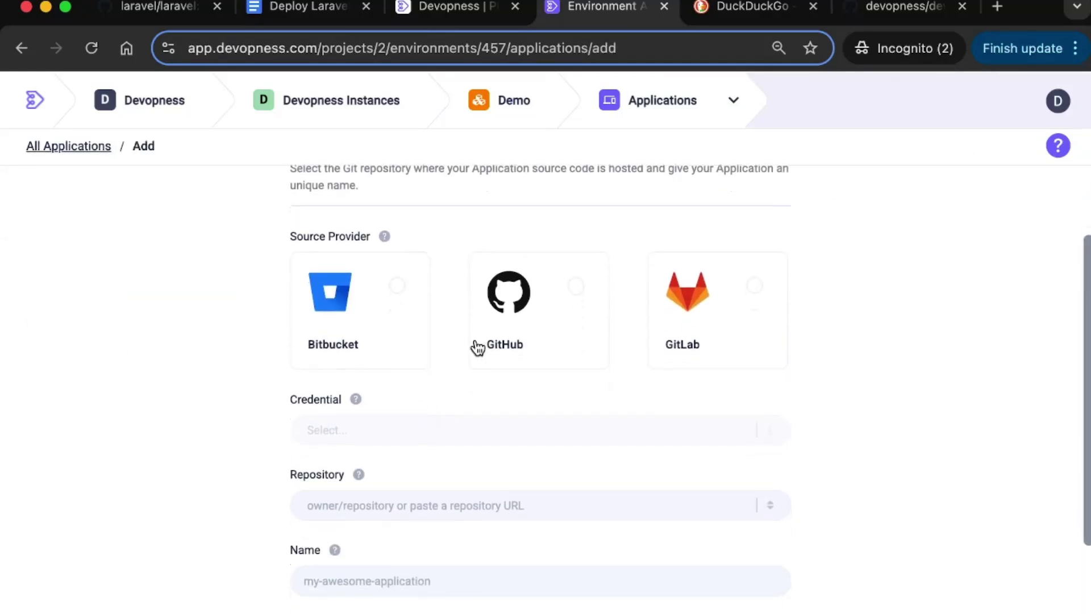
left_click(396, 289)
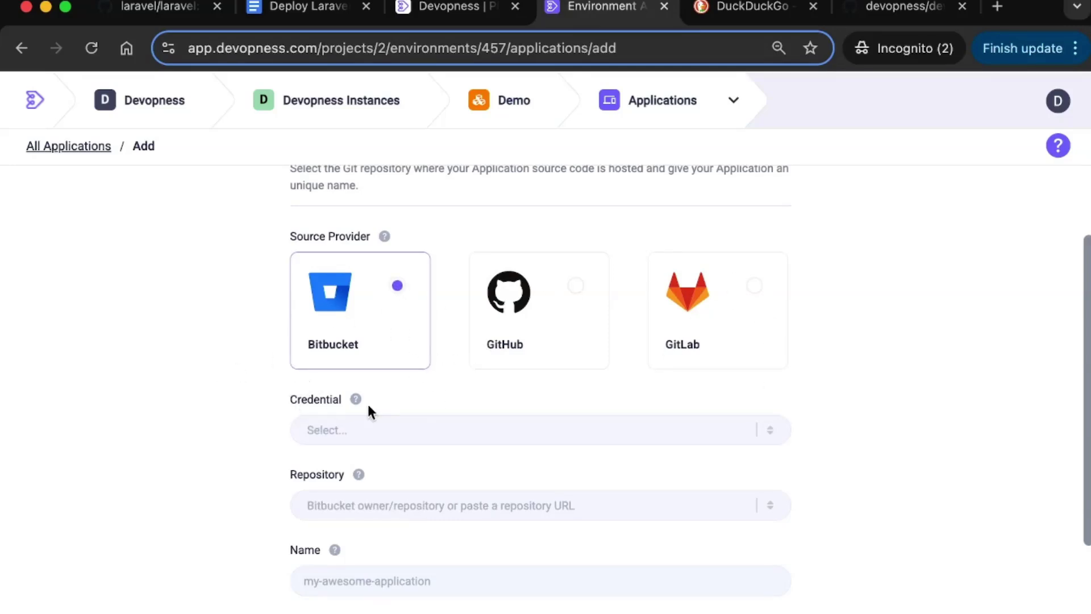
left_click(426, 430)
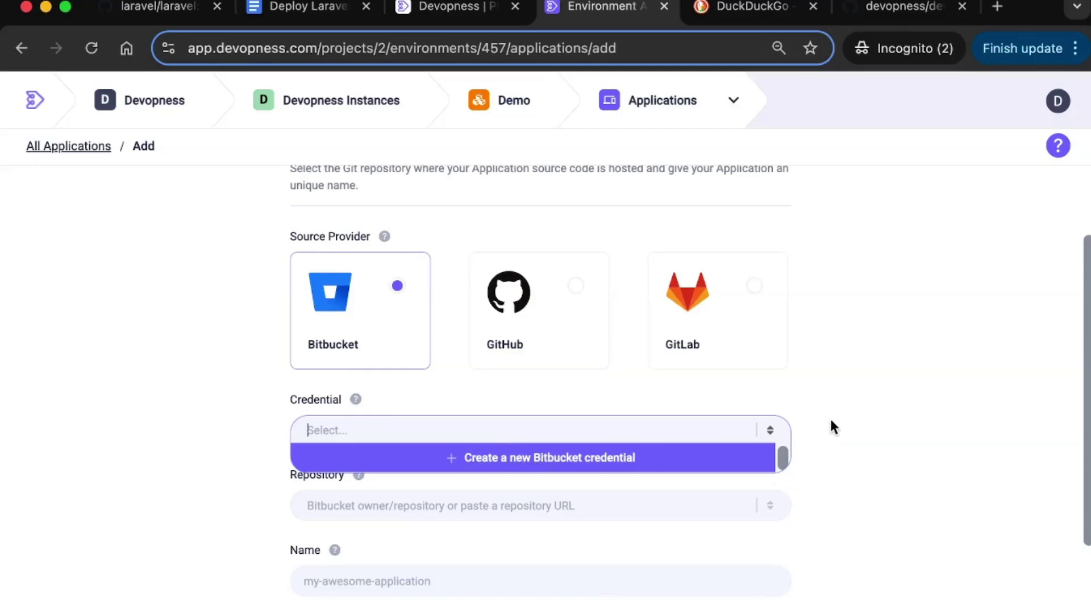
left_click(858, 327)
left_click(750, 285)
left_click(585, 439)
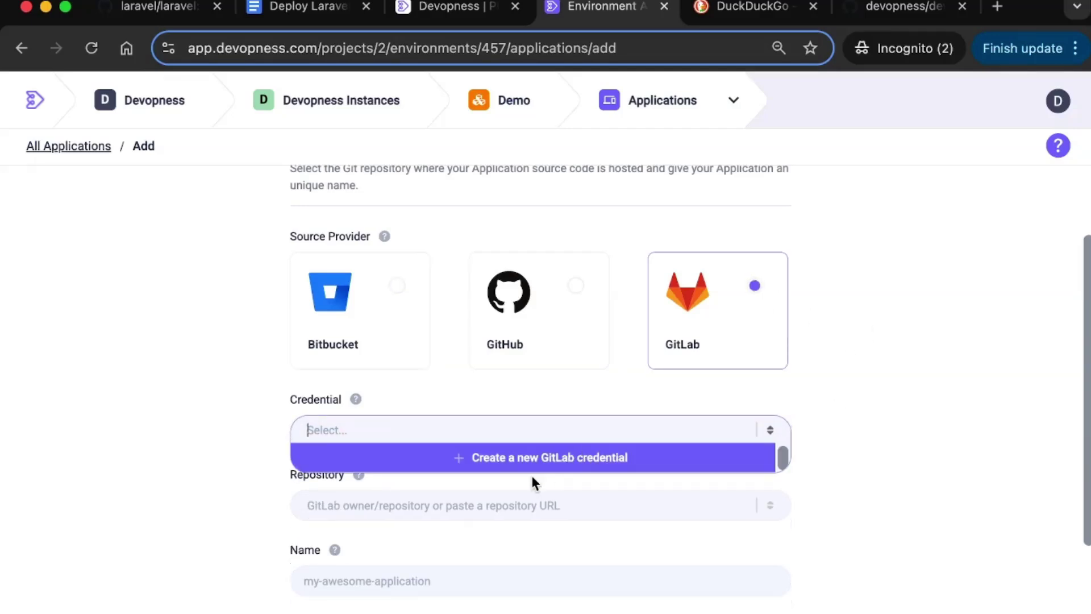
left_click(851, 439)
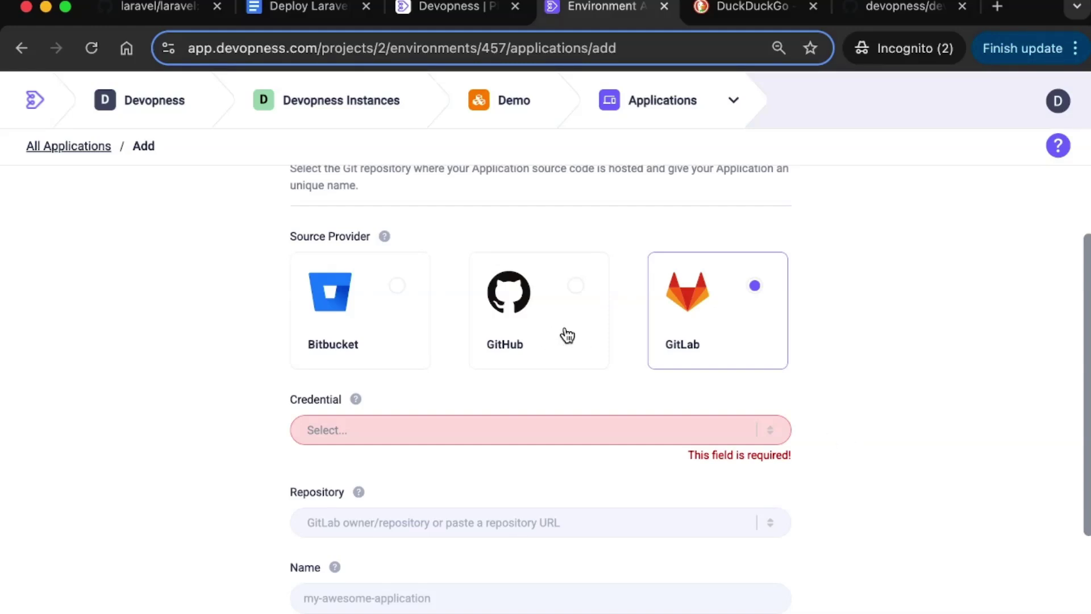
Choose GitHub as the application's source provider and browse the repositories offered under the devopness-automations credential.
left_click(579, 287)
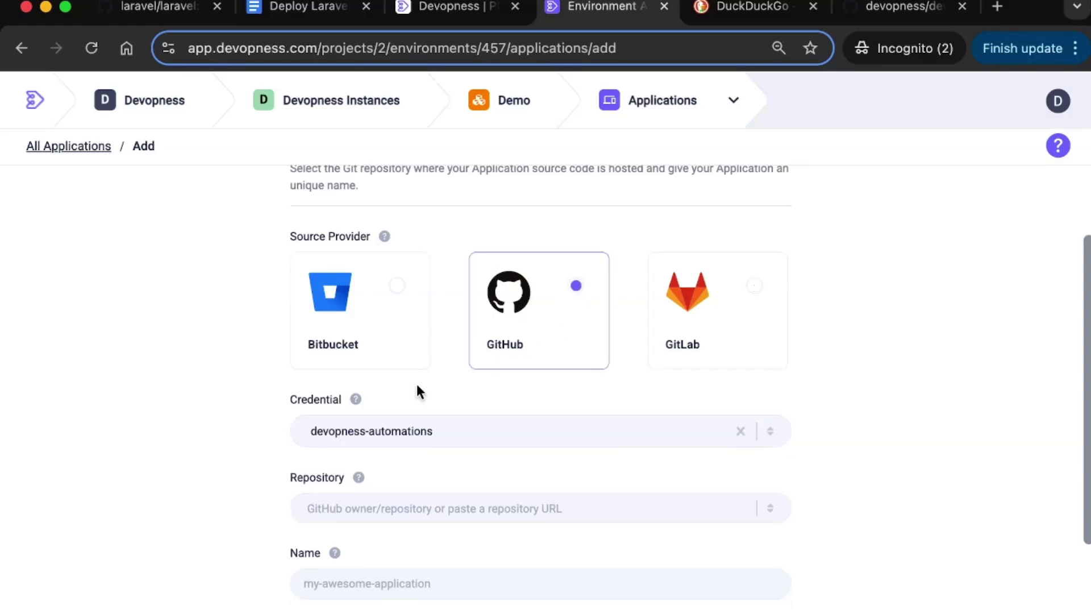
left_click(377, 441)
left_click(377, 440)
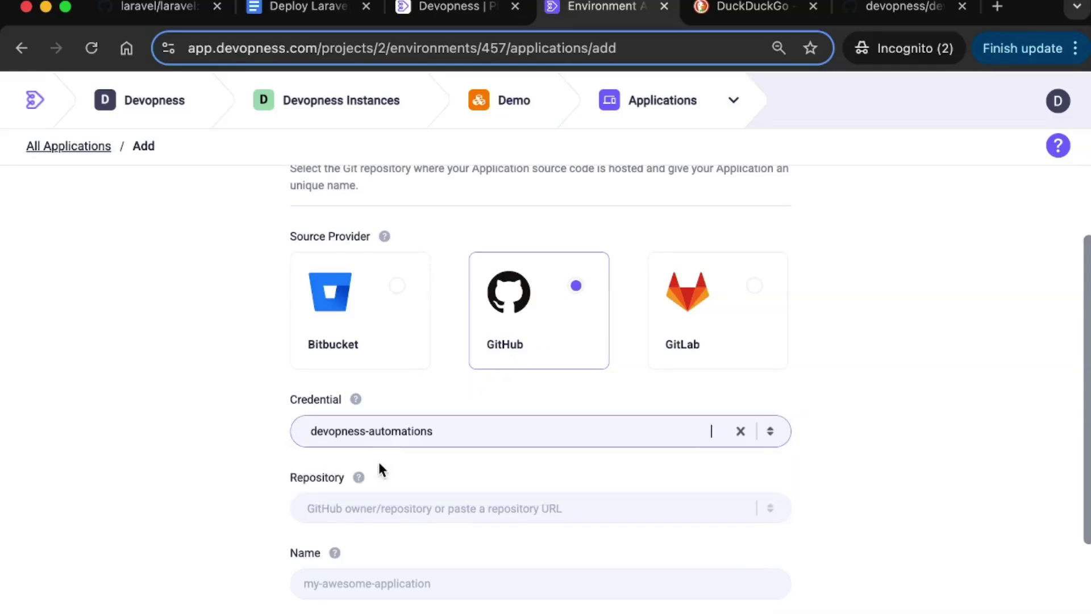
left_click(383, 510)
scroll(410, 583, "down", 3)
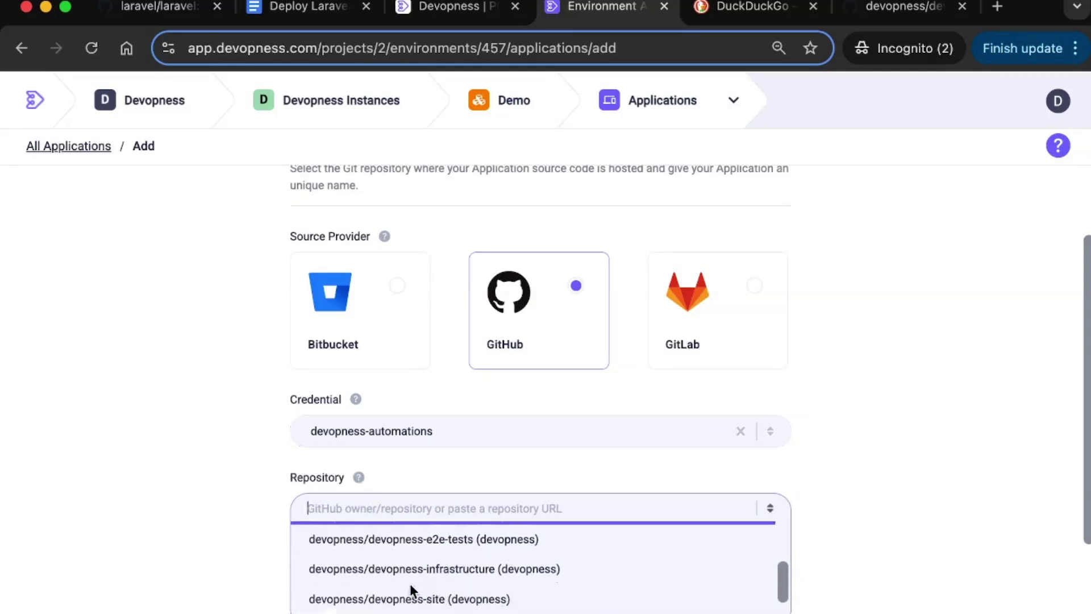
scroll(409, 583, "up", 2)
left_click(244, 517)
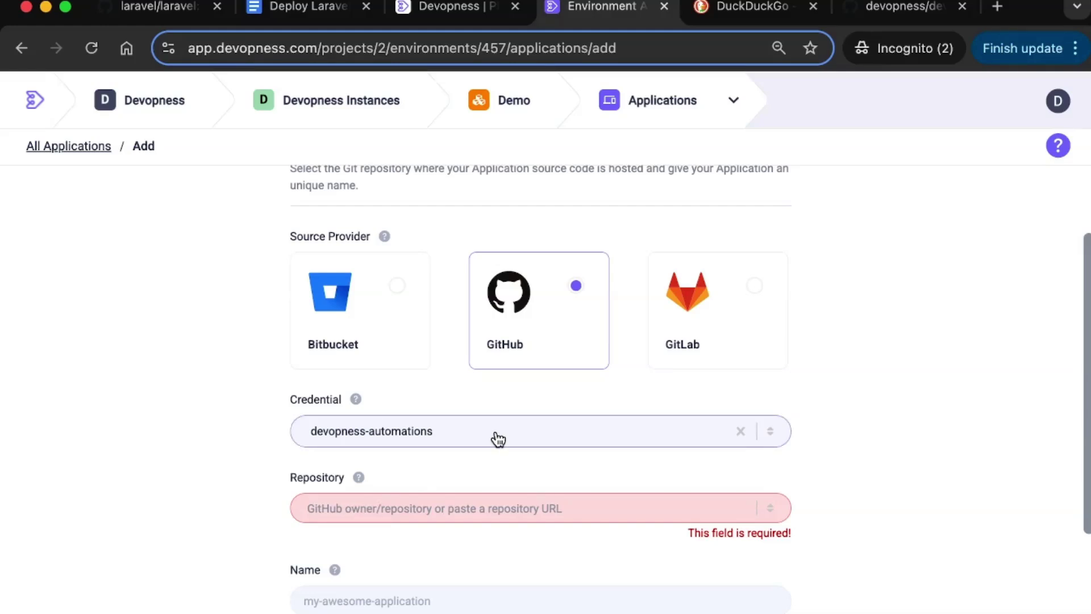
Search DuckDuckGo for "laravel open source projects" and open the Laravel Daily article on 10 large projects built with Laravel.
left_click(733, 12)
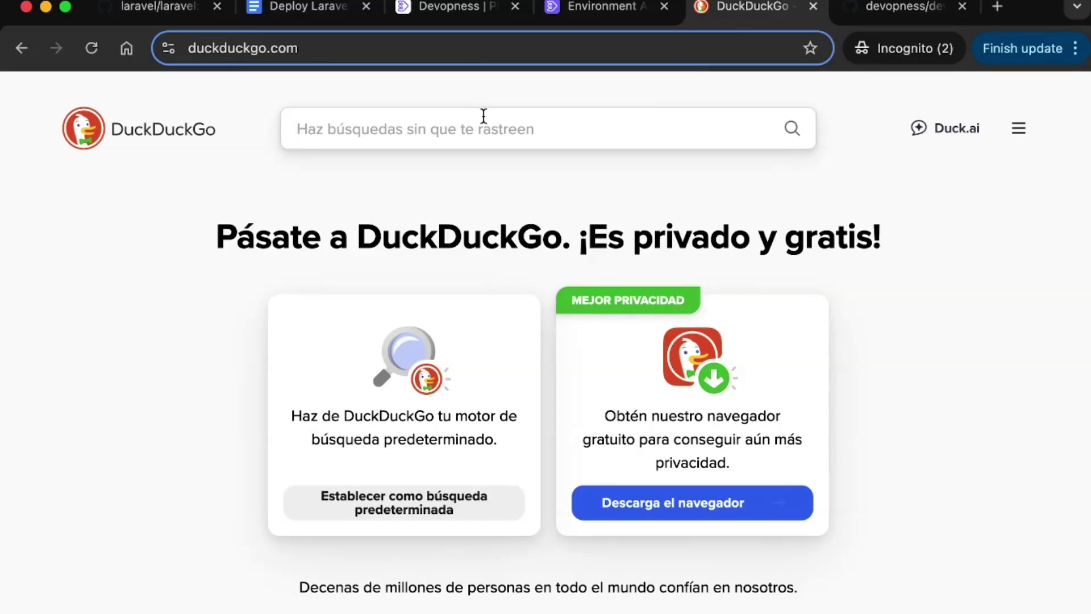
type("laravel o")
type("pen source projects")
key("Return")
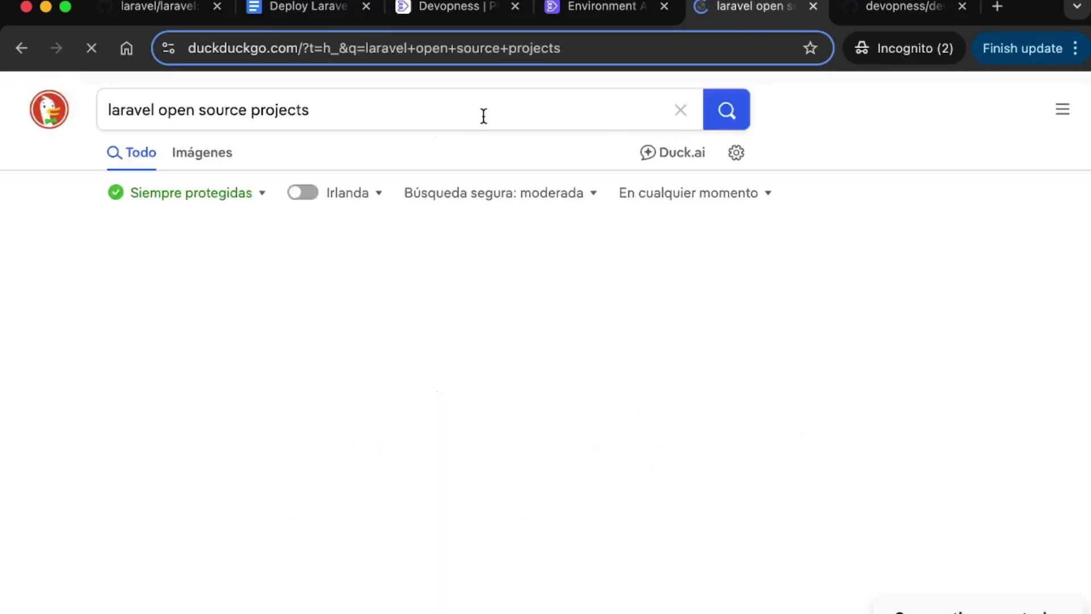
scroll(131, 369, "down", 5)
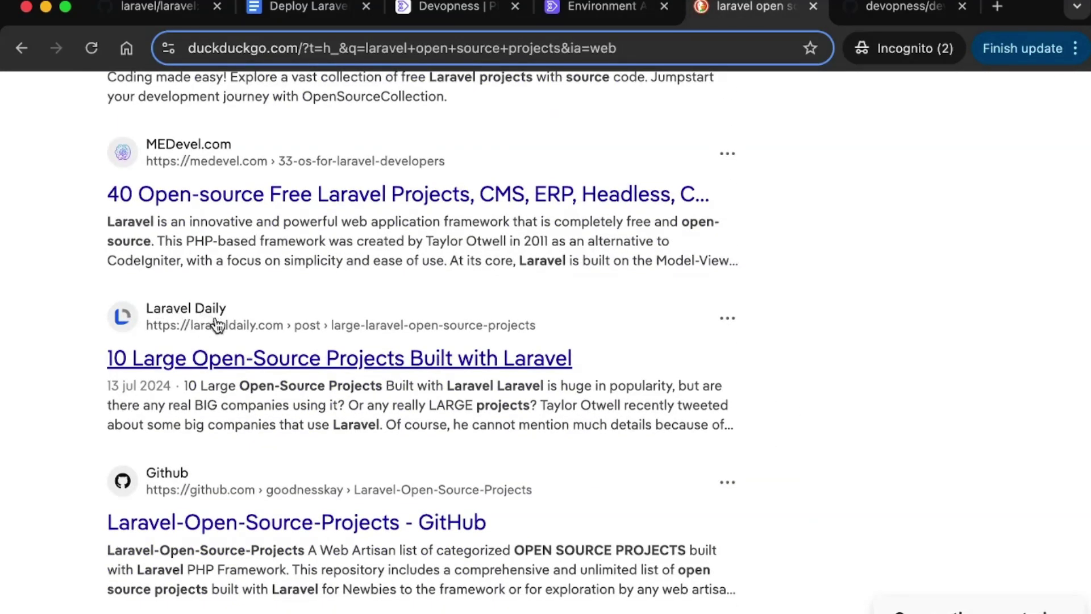
left_click(198, 370)
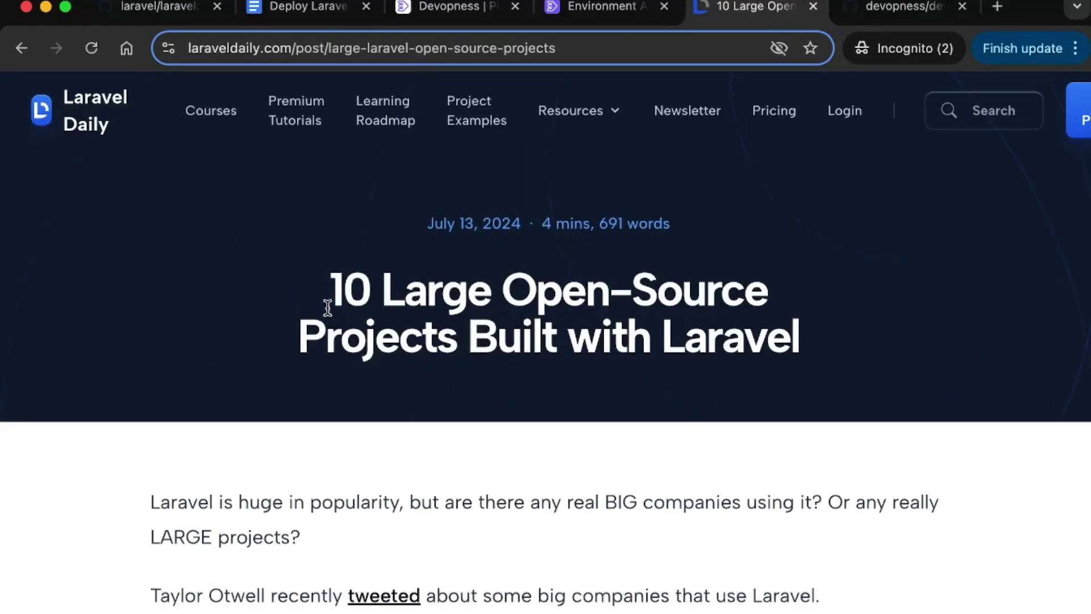
Find the koel/koel music streaming project in the article, read its description, and open its GitHub repository.
left_click_drag(304, 287, 808, 321)
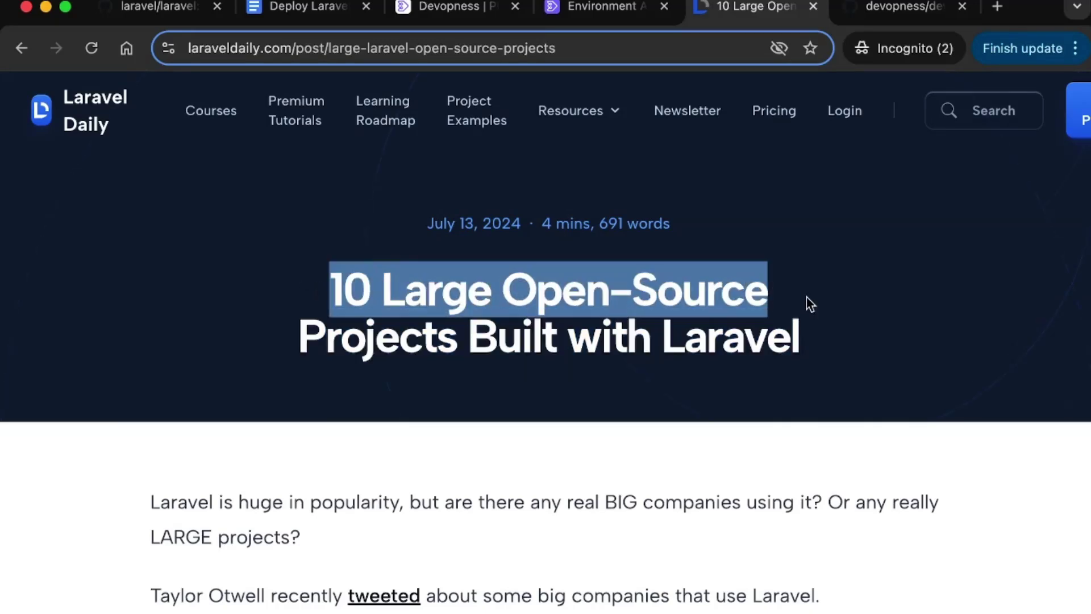
scroll(59, 455, "down", 10)
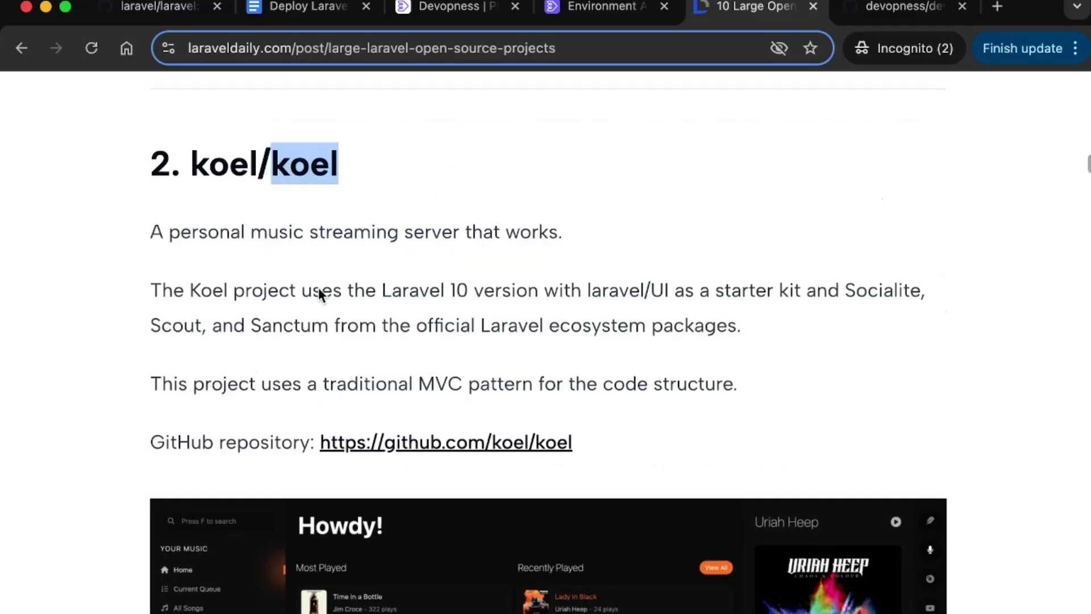
scroll(318, 287, "up", 1)
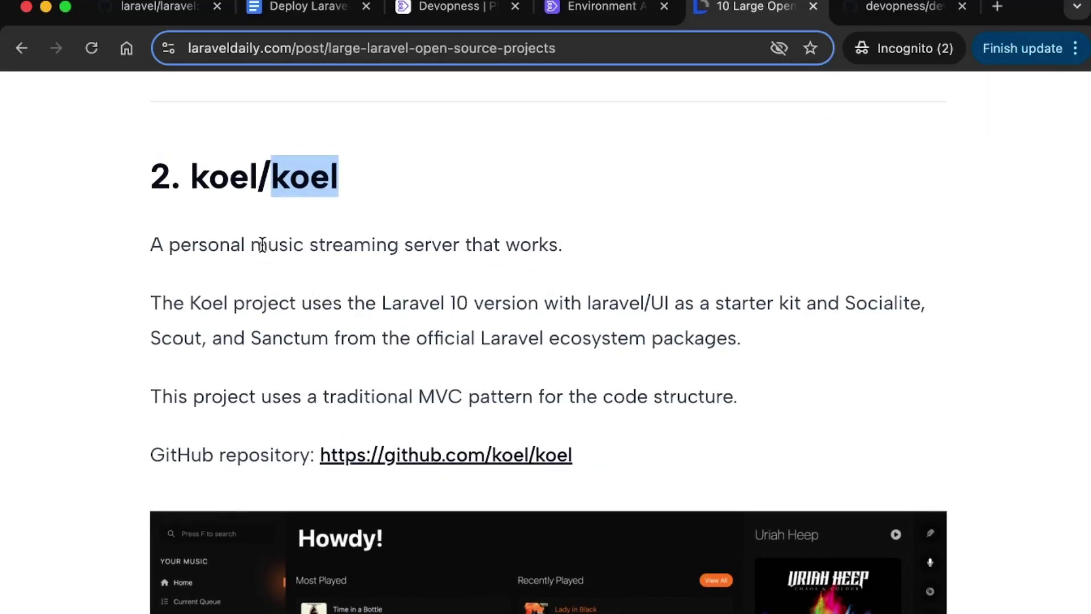
left_click_drag(251, 244, 649, 247)
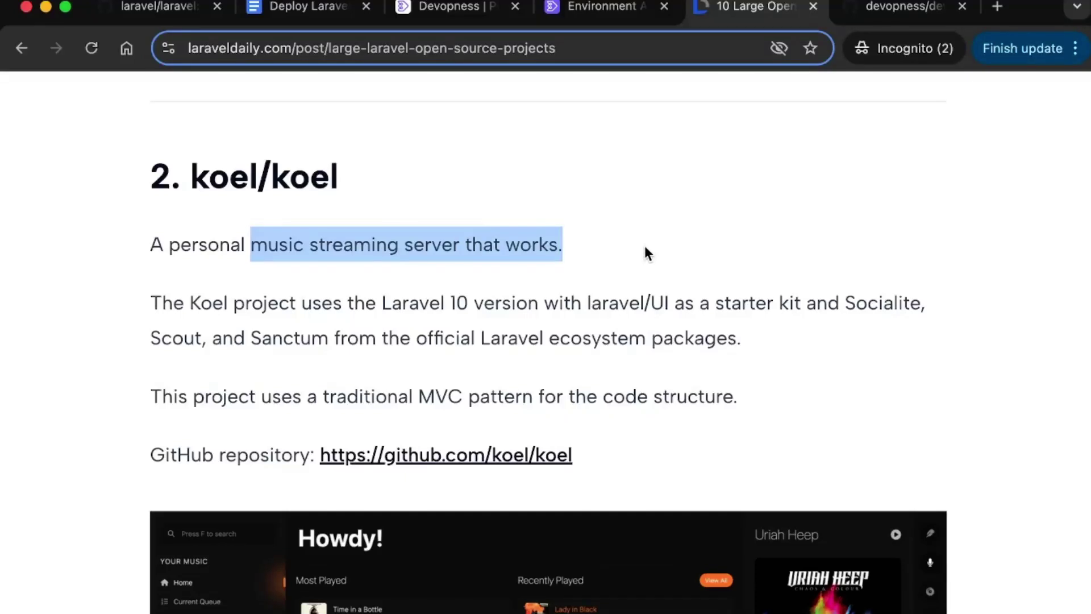
scroll(388, 288, "down", 3)
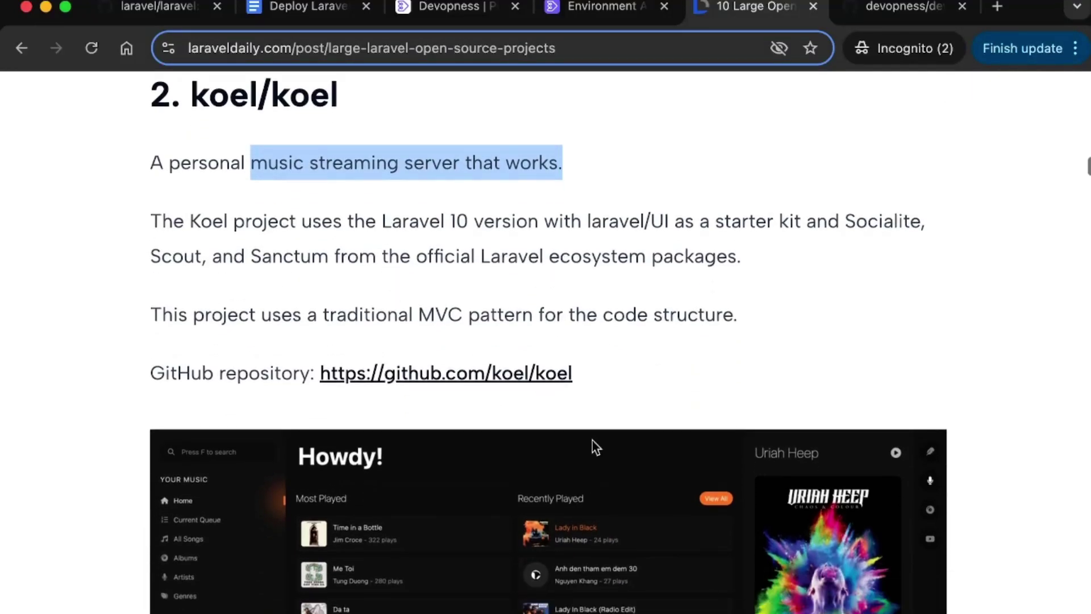
scroll(611, 462, "down", 5)
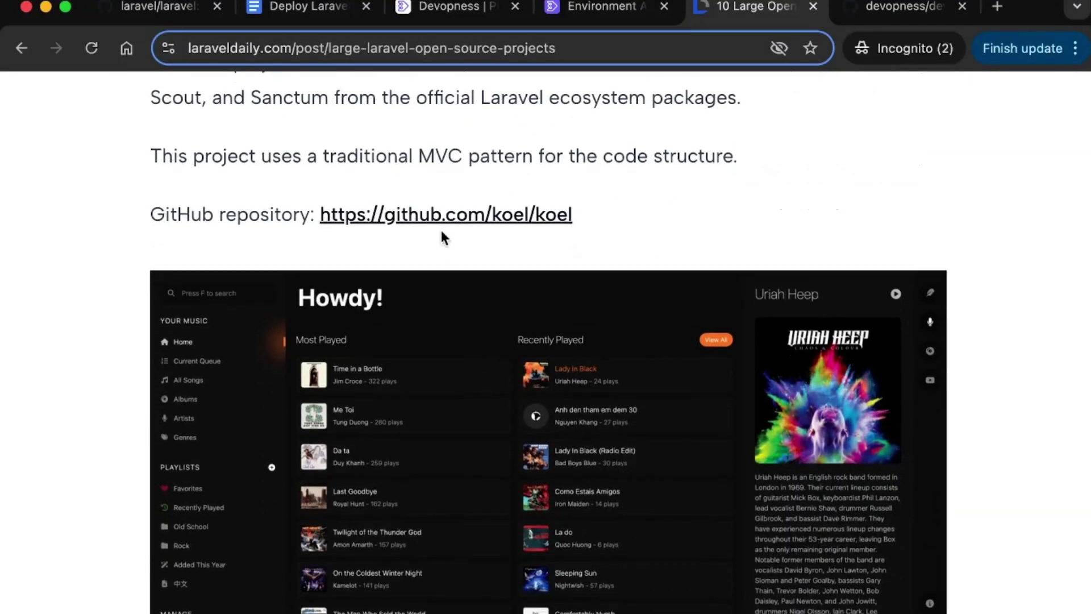
right_click(497, 219)
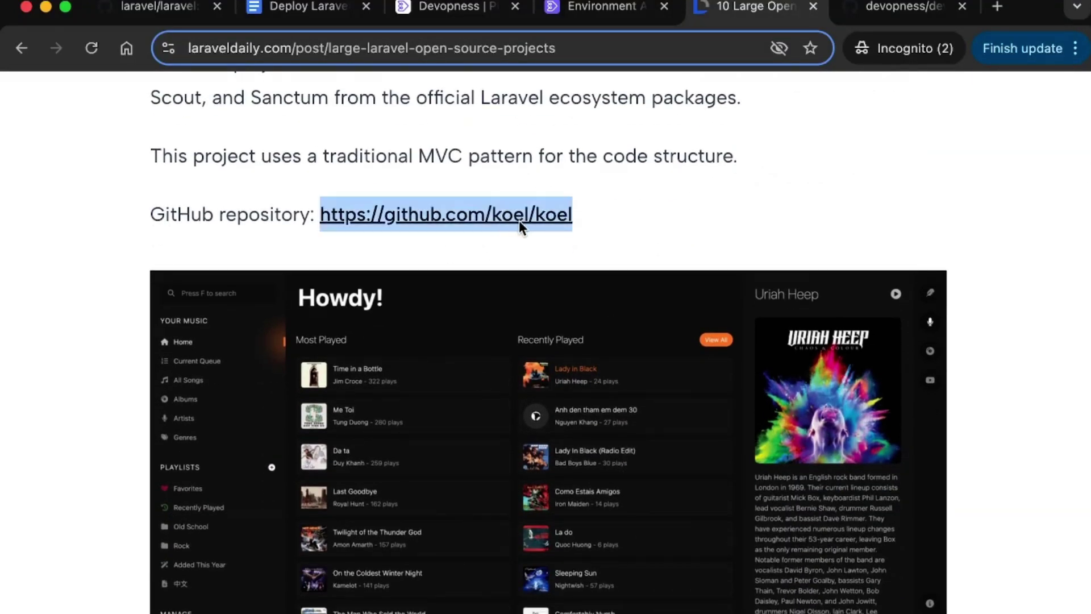
left_click(519, 222)
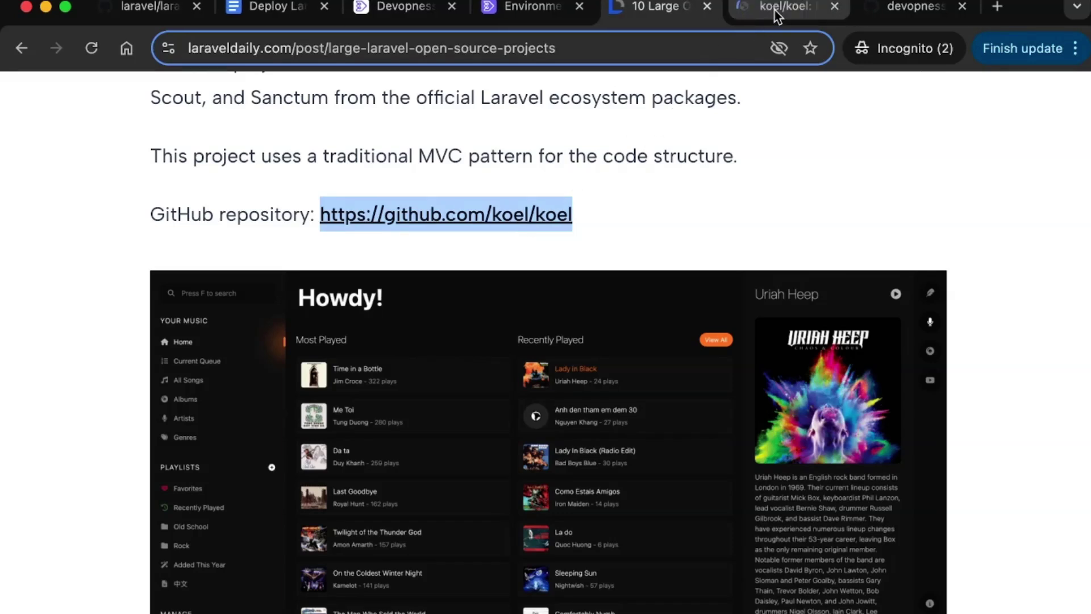
left_click(778, 11)
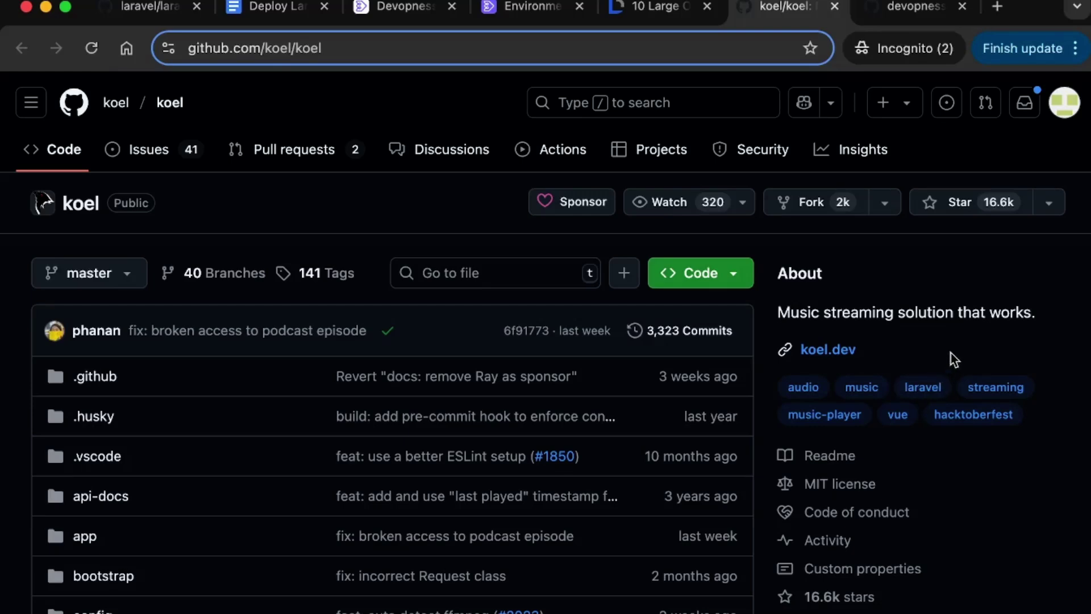
Open Koel's website from the repository and go to the server requirements in its Getting Started documentation.
left_click(848, 363)
left_click(780, 12)
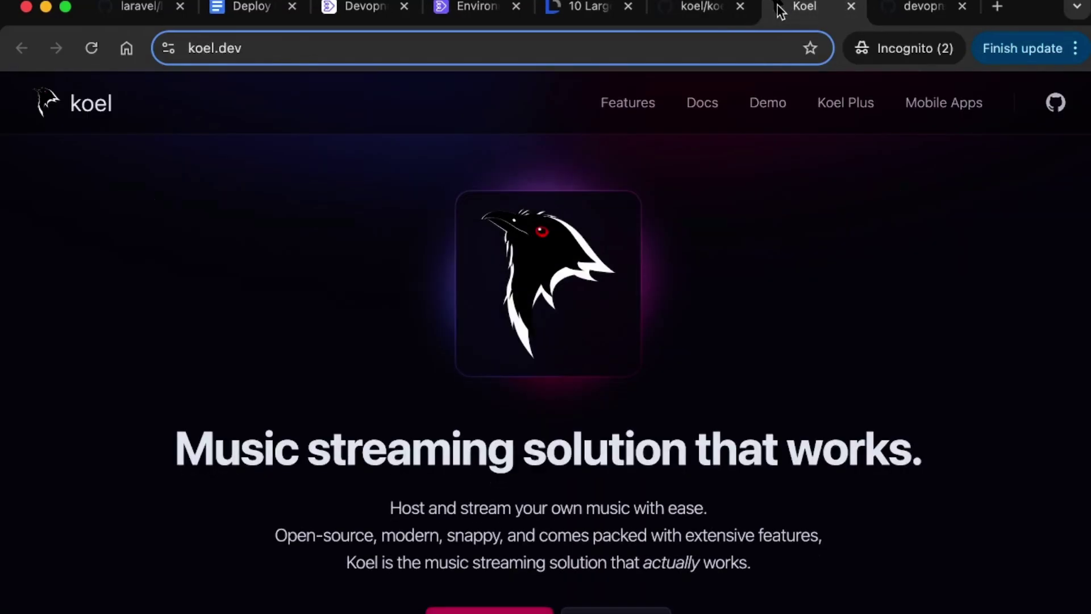
left_click(702, 108)
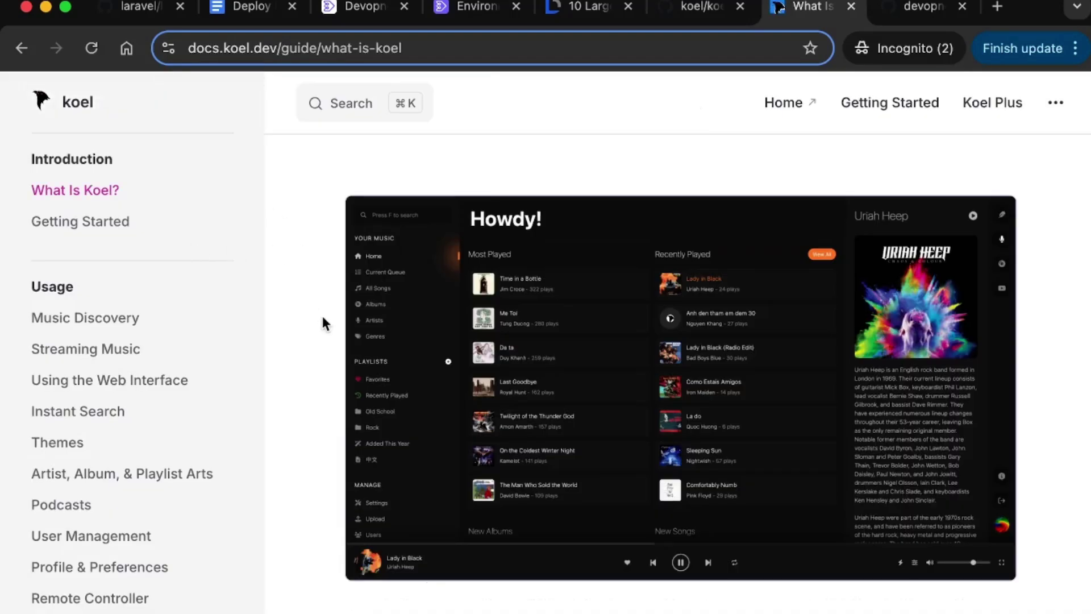
scroll(321, 318, "down", 5)
left_click(86, 220)
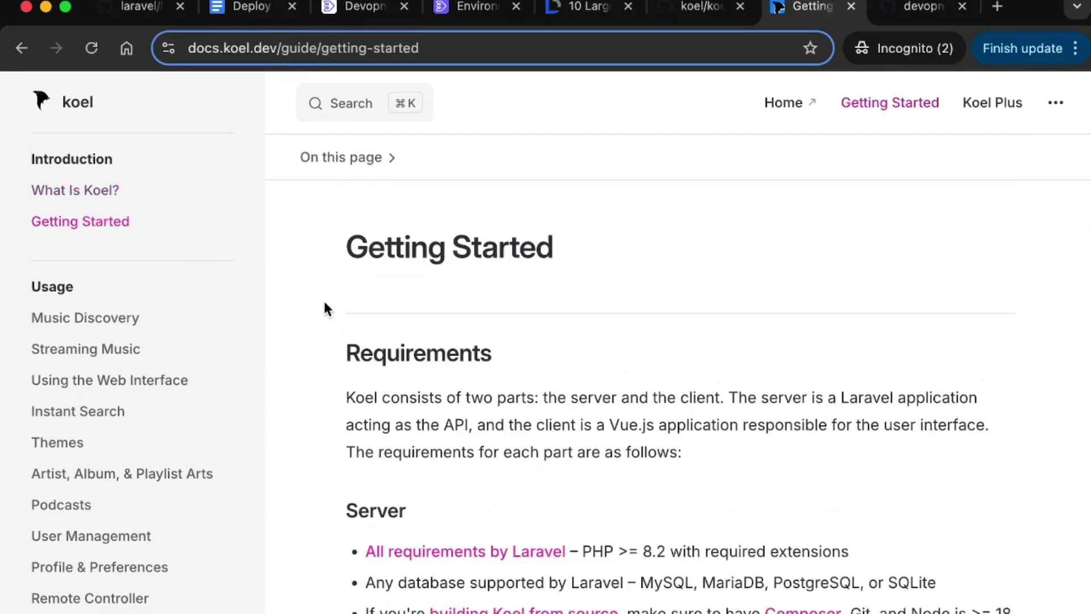
scroll(324, 307, "down", 5)
scroll(350, 261, "up", 1)
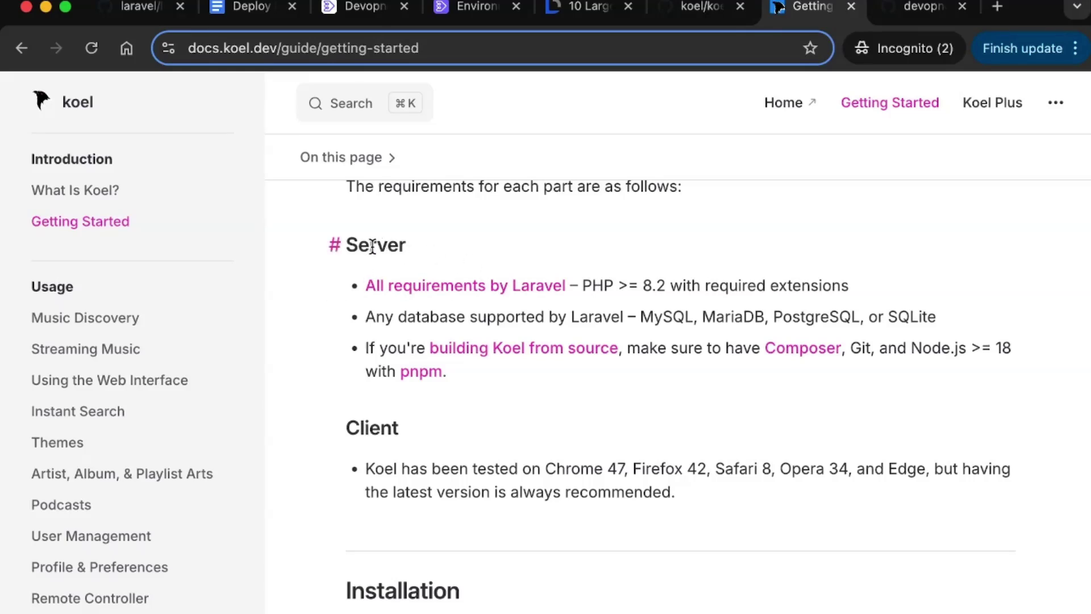
Open the Laravel server requirements linked from Koel's documentation and review the minimum PHP version and required extensions.
right_click(454, 287)
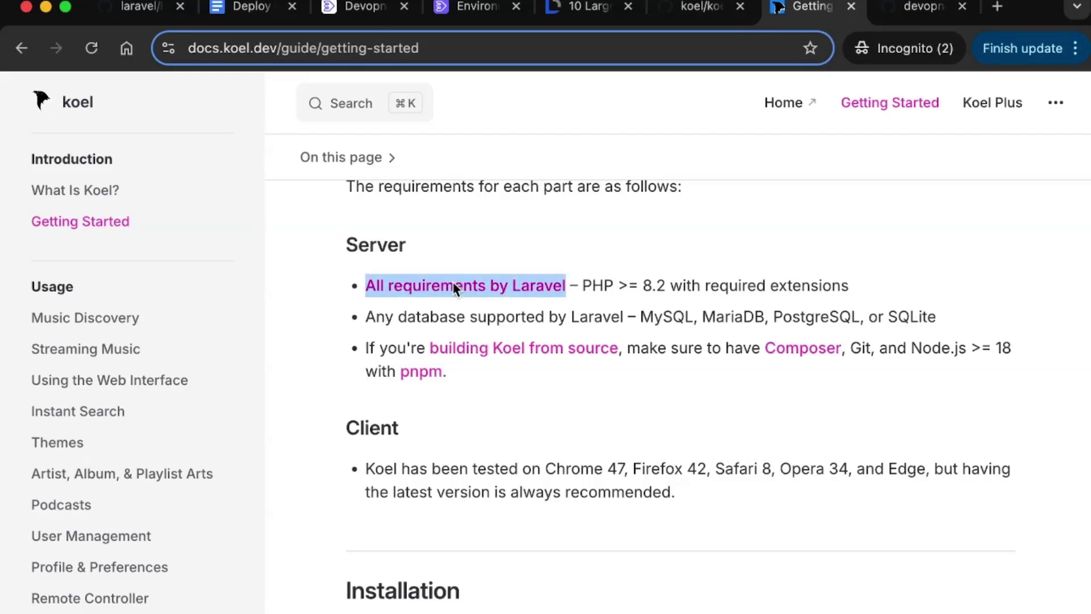
left_click(499, 288)
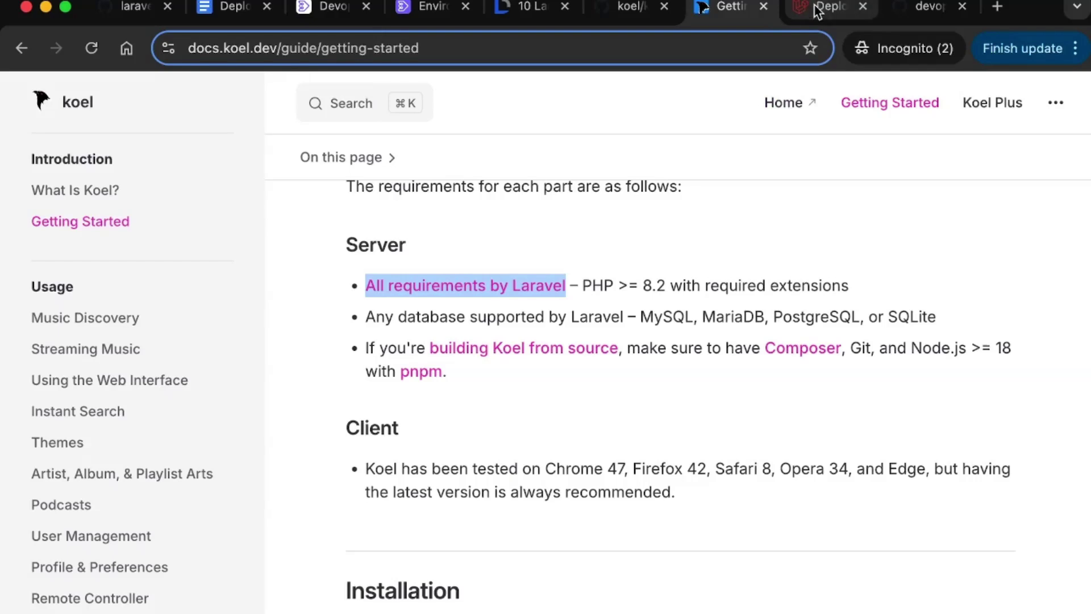
left_click(801, 12)
scroll(390, 285, "down", 1)
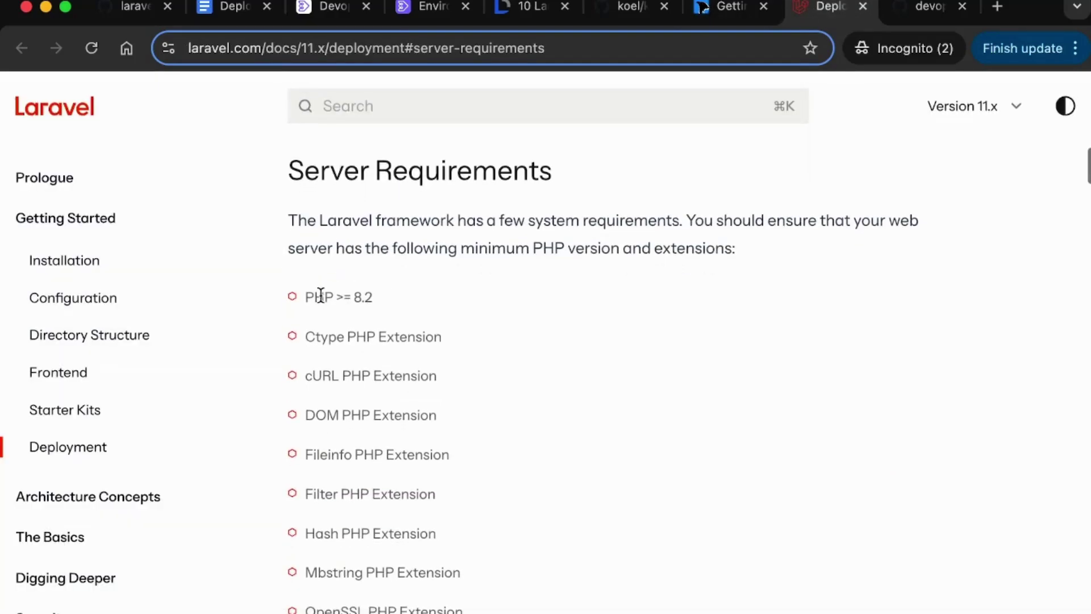
left_click_drag(318, 296, 392, 302)
left_click(434, 297)
scroll(412, 349, "down", 2)
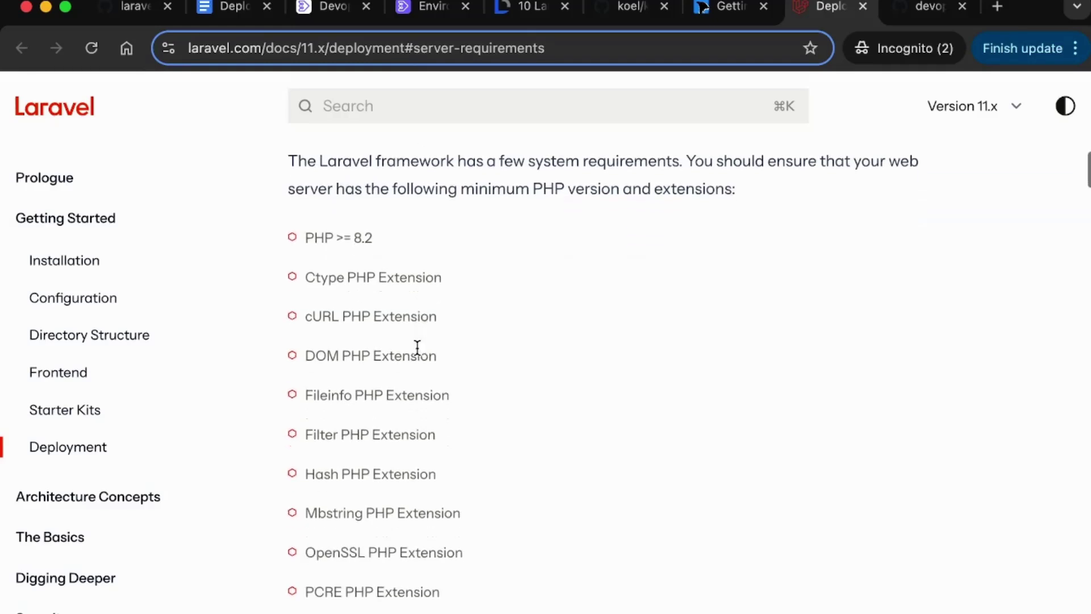
scroll(344, 335, "down", 1)
scroll(402, 330, "down", 3)
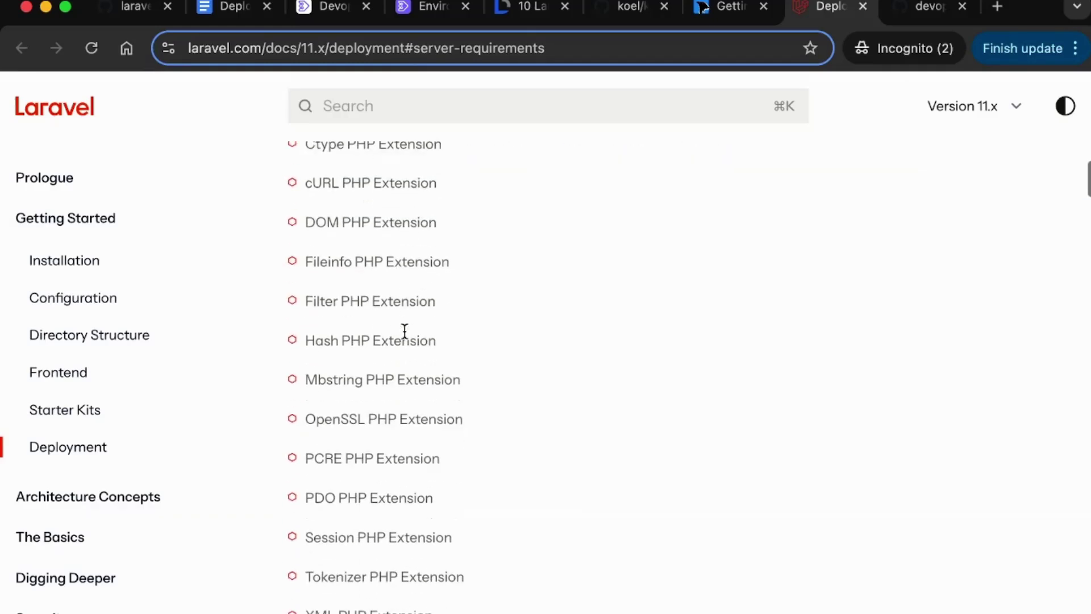
scroll(405, 335, "down", 2)
scroll(405, 335, "up", 4)
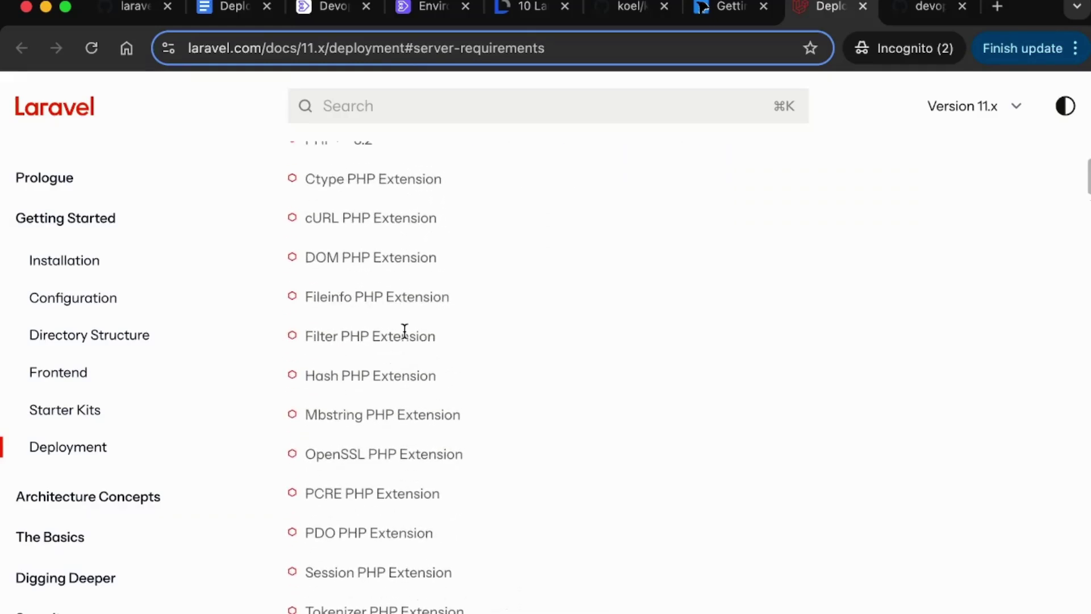
scroll(405, 331, "up", 2)
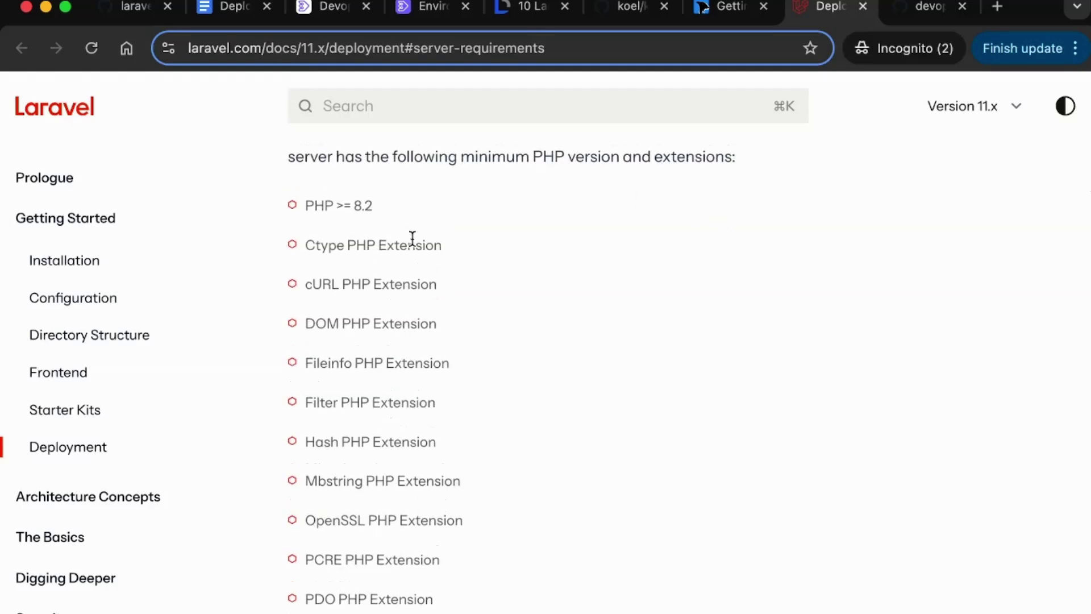
Return to Koel's documentation, check its supported databases, and review the commands for building Koel from source.
left_click(720, 11)
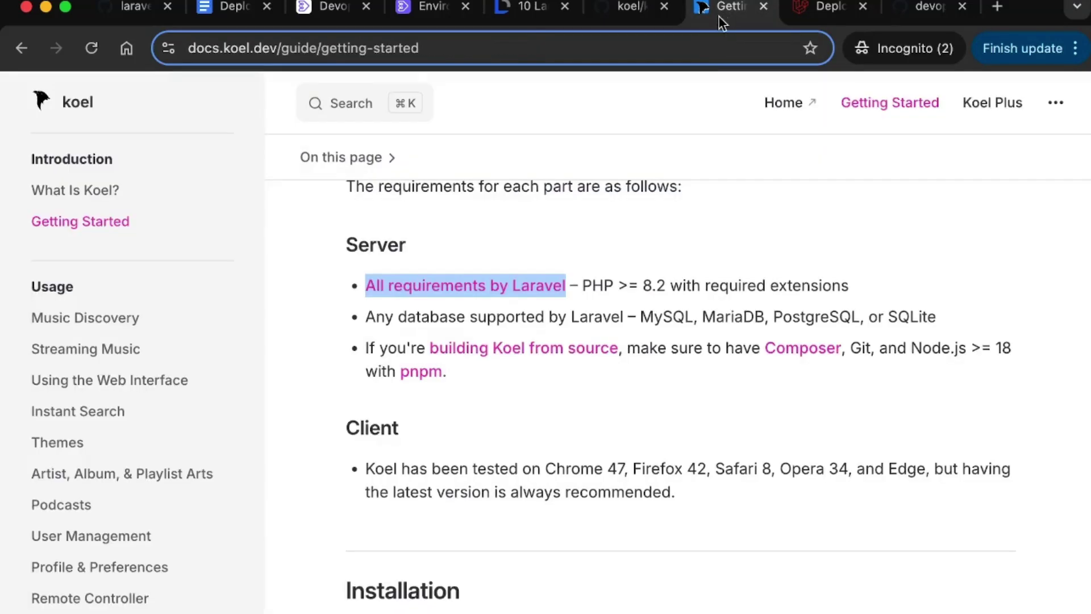
left_click(492, 399)
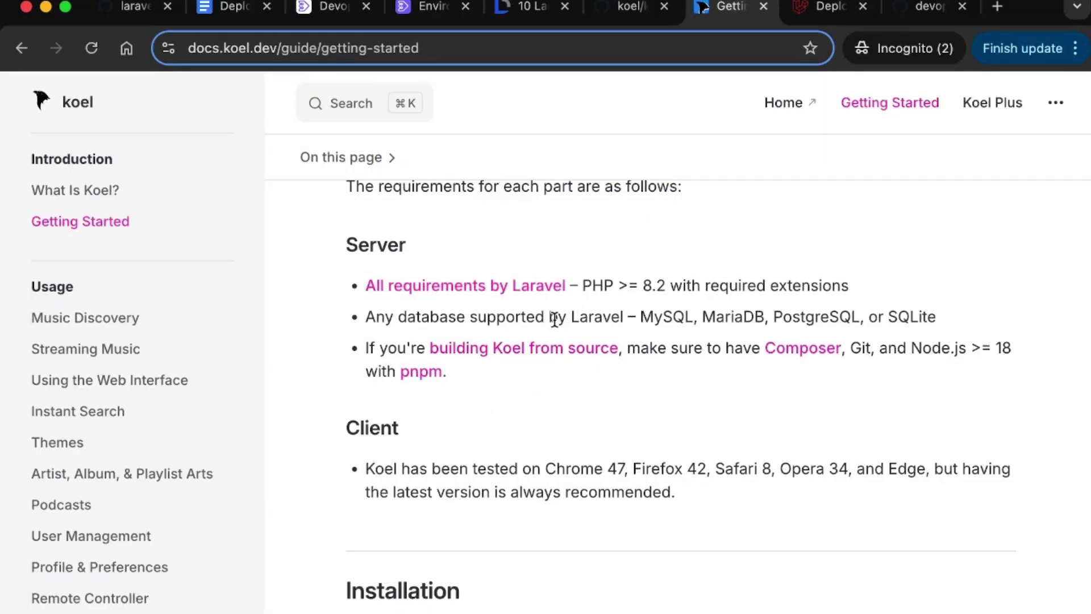
double_click(653, 316)
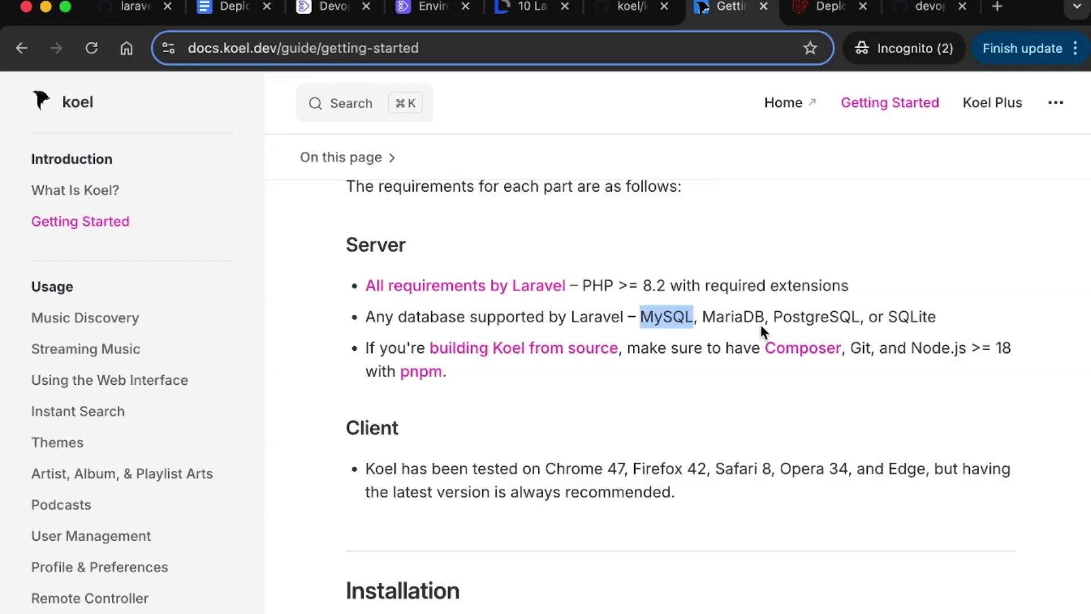
left_click(901, 316)
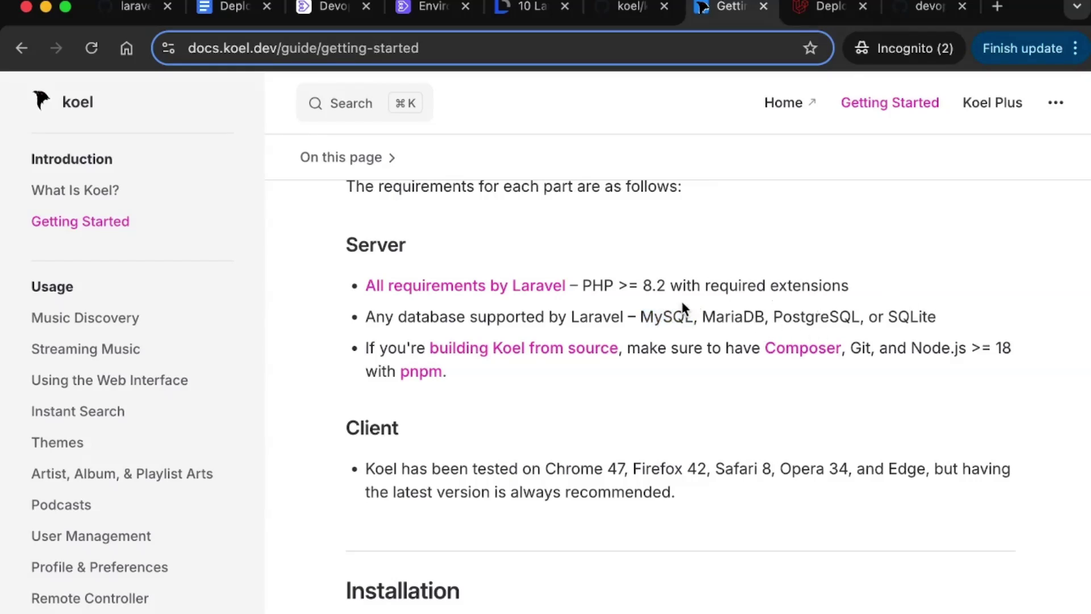
double_click(661, 316)
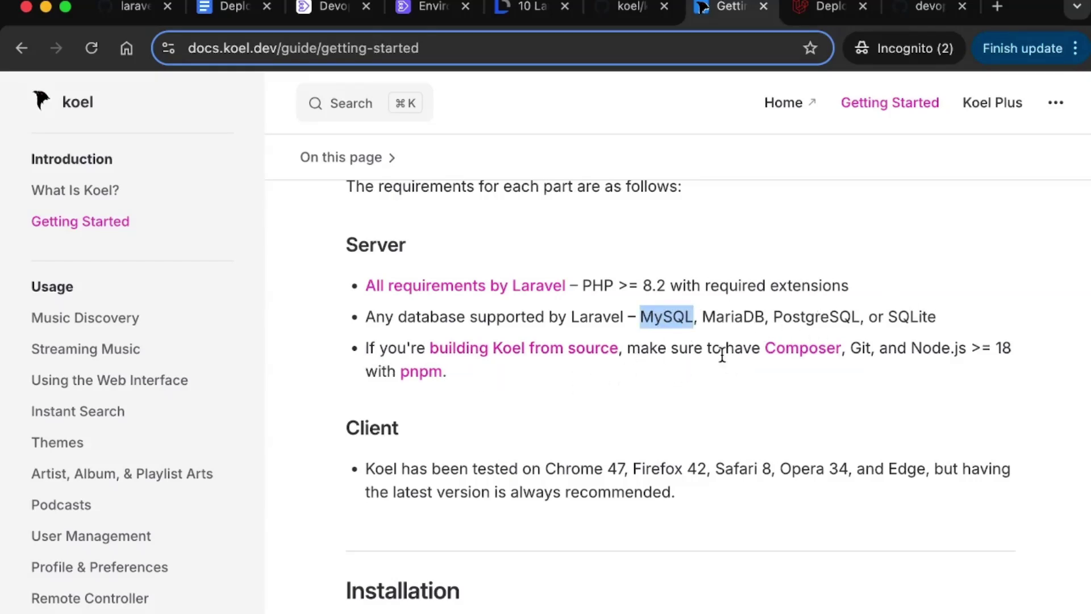
left_click(553, 355)
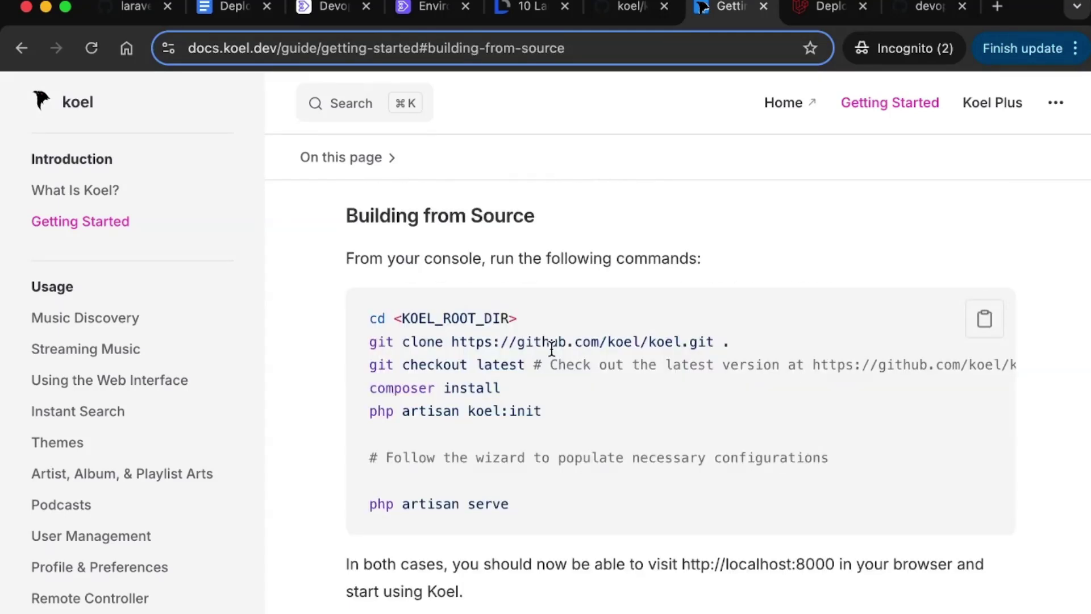
scroll(552, 348, "down", 2)
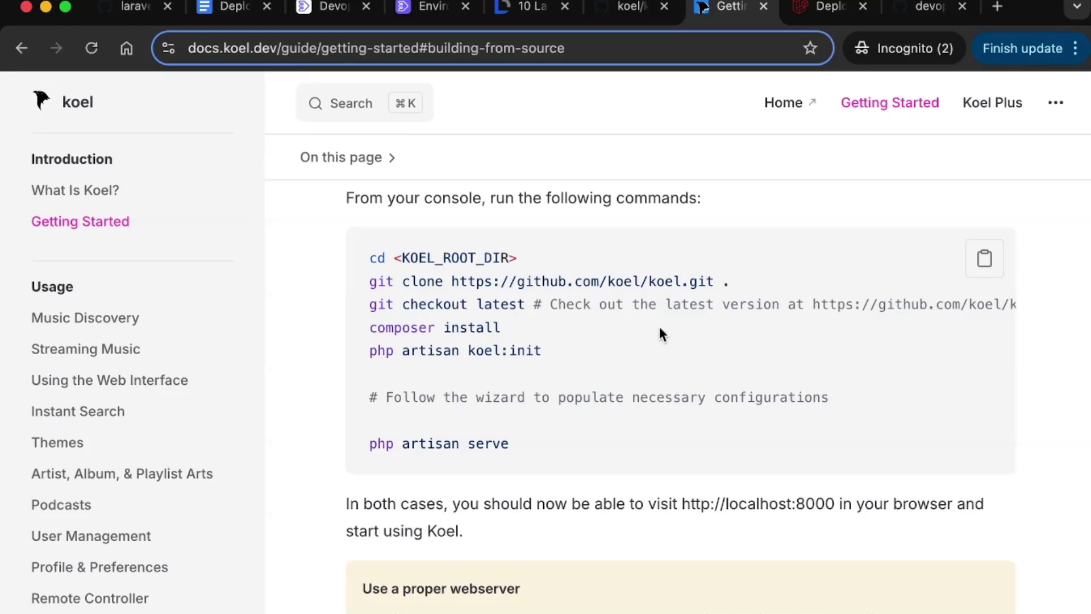
Review the git clone and git checkout commands in the Building from Source section of Koel's documentation.
scroll(659, 326, "up", 3)
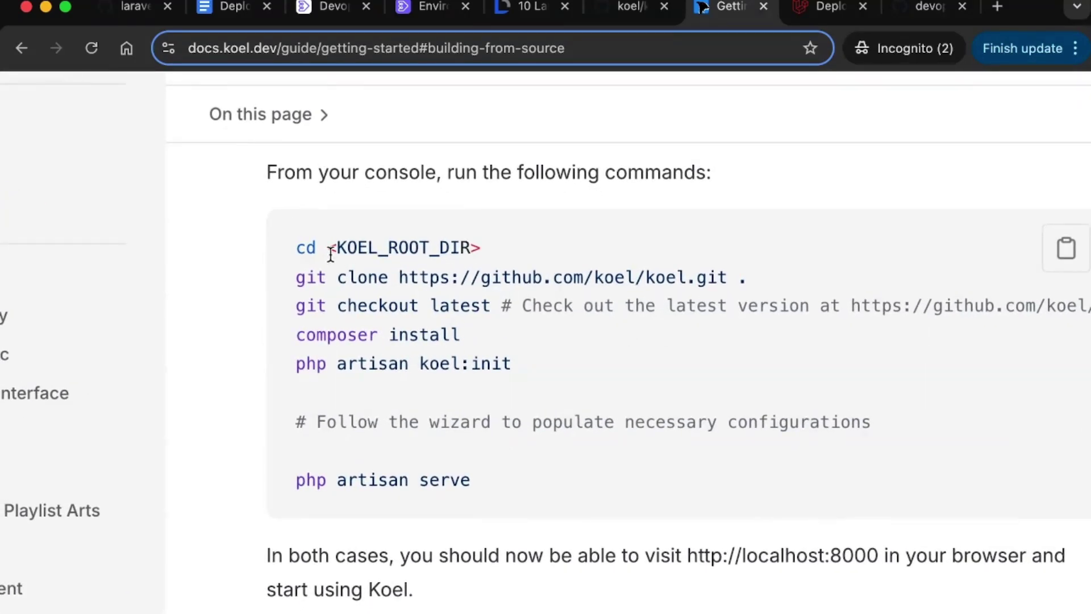
left_click_drag(296, 276, 500, 310)
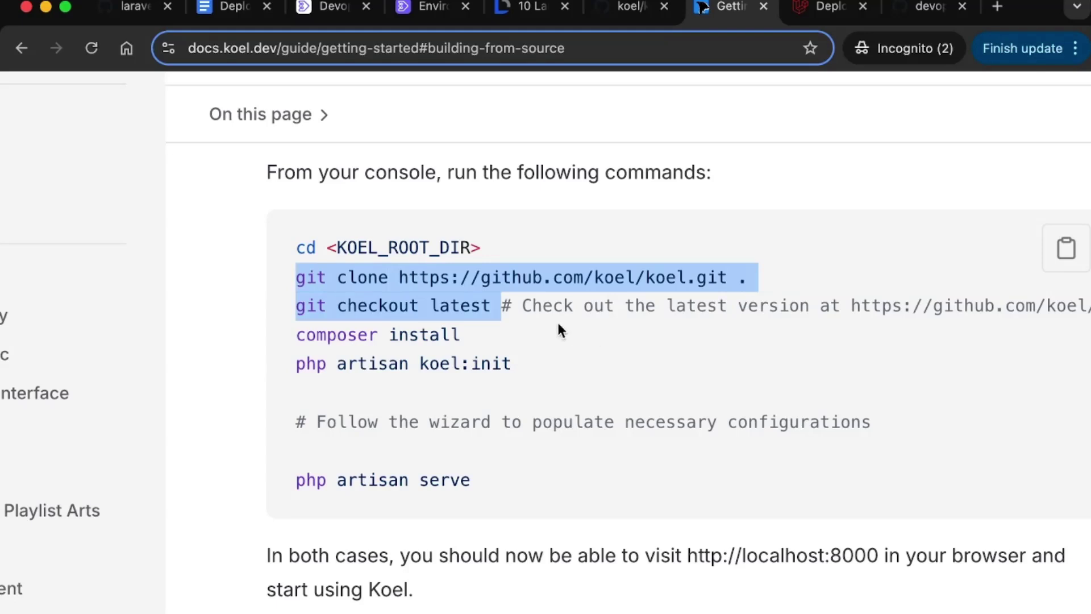
double_click(364, 287)
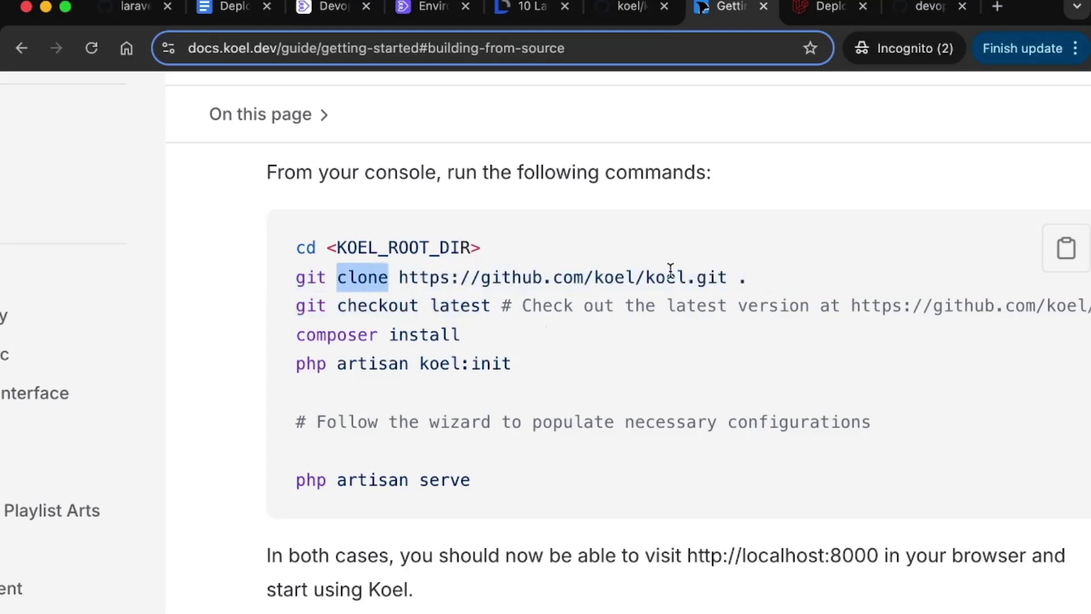
Copy the Koel GitHub repository's URL, close the Laravel Daily article, and return to the Devopness application form.
left_click(627, 7)
left_click(414, 54)
key("super+c")
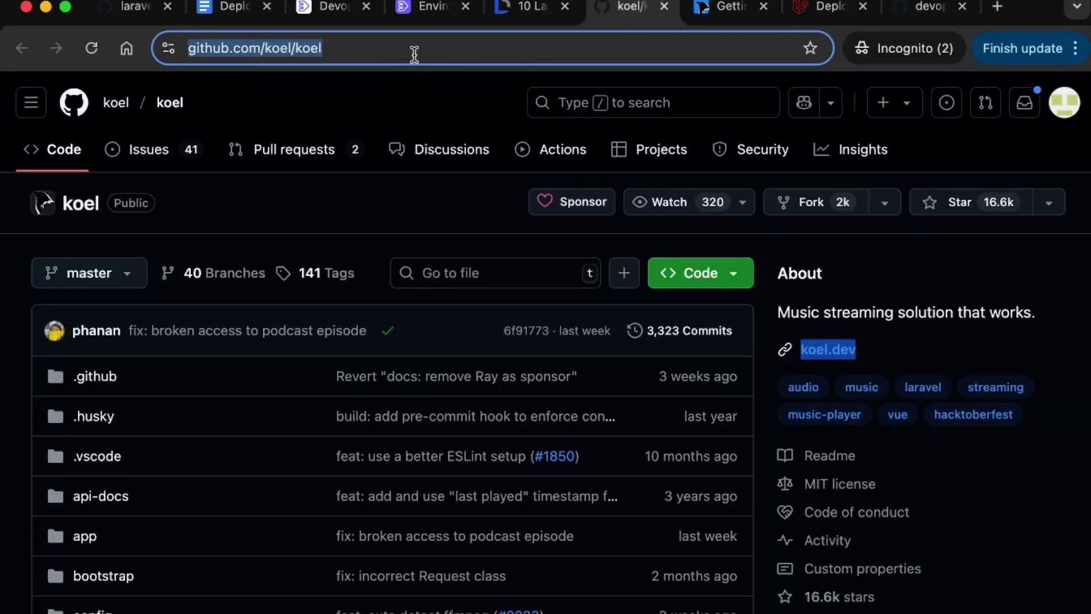
left_click(554, 12)
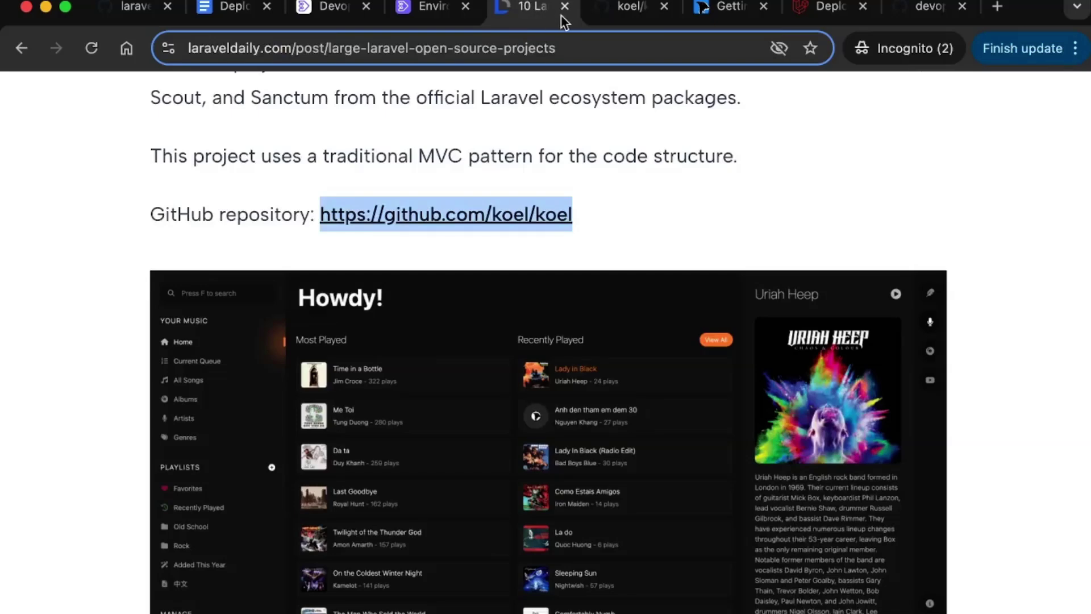
left_click(565, 7)
left_click(435, 9)
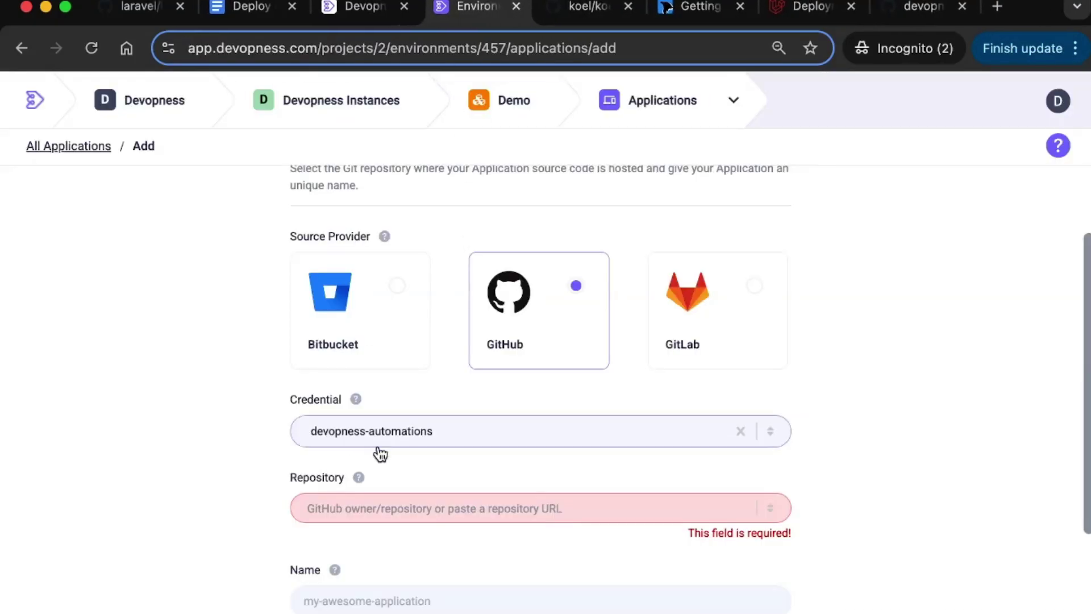
Set the application's repository to koel/koel using the copied URL and continue to the build stack stage.
left_click(362, 514)
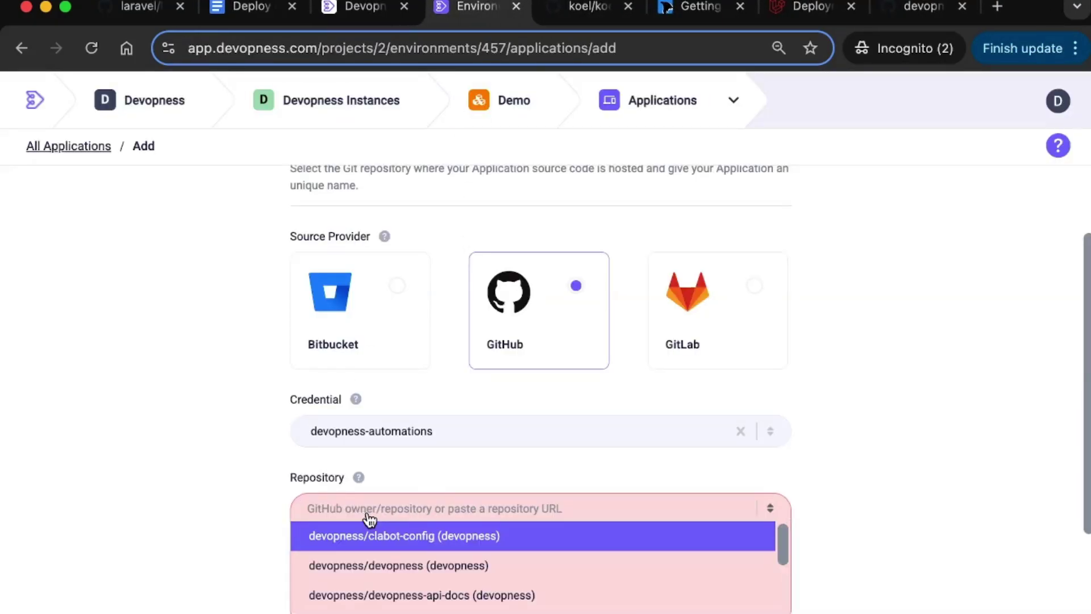
key("super+v")
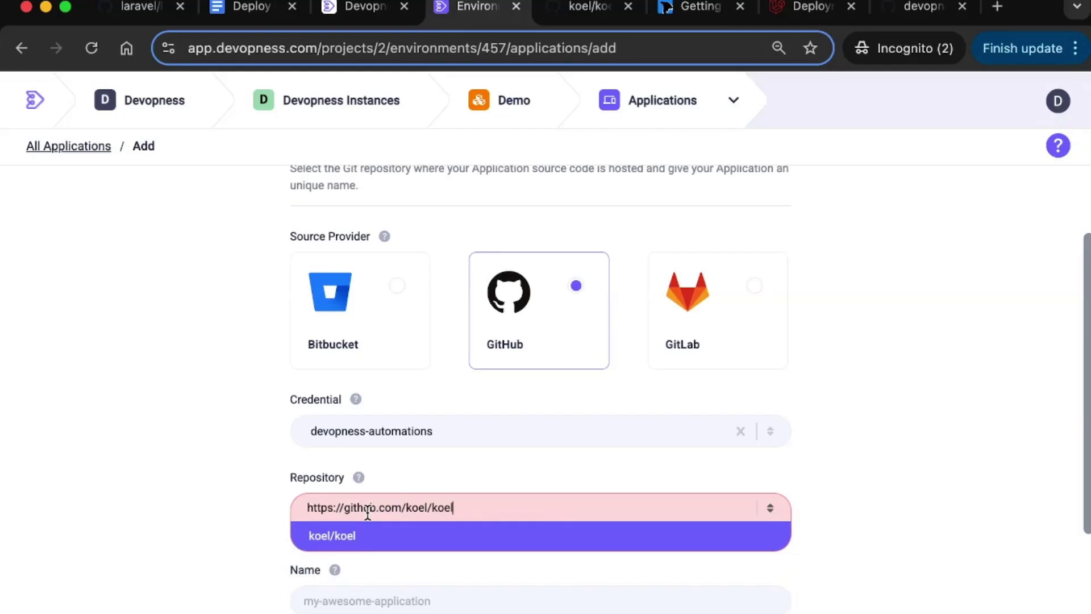
left_click(352, 536)
scroll(307, 511, "down", 2)
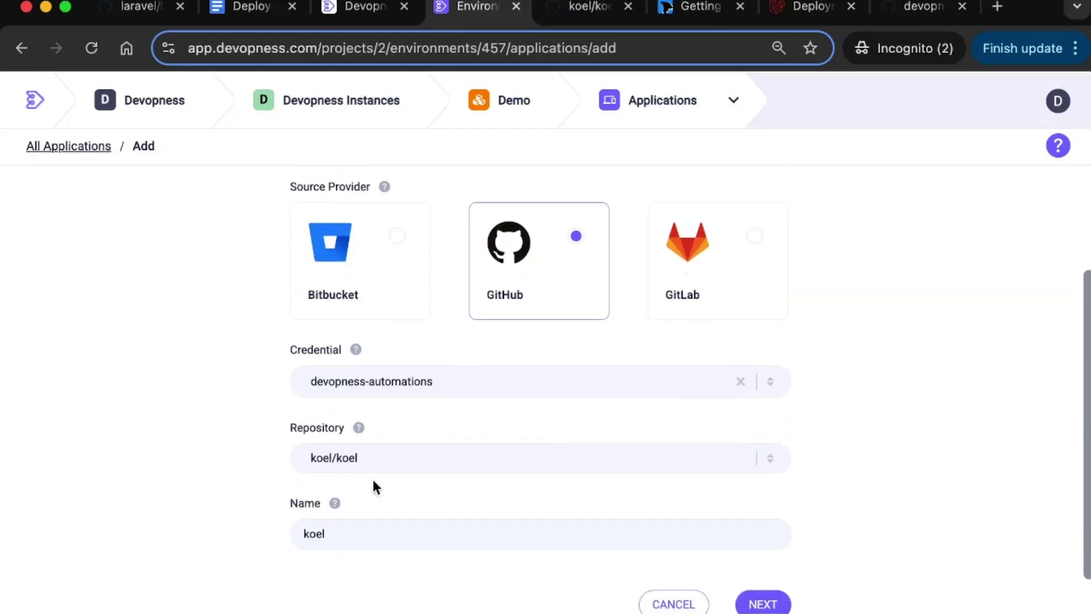
scroll(568, 534, "down", 2)
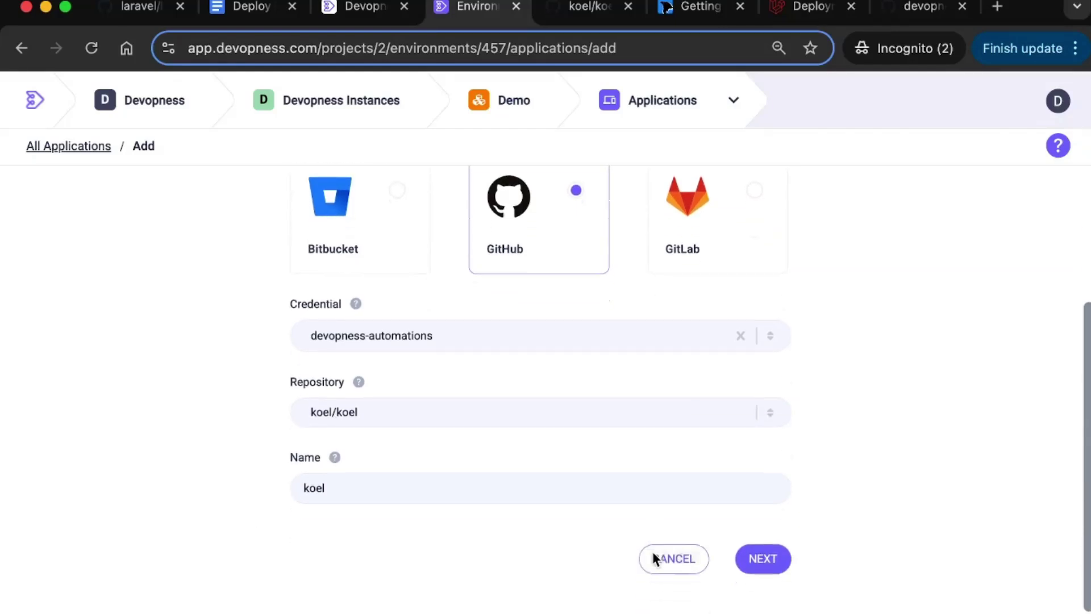
left_click(770, 560)
Select PHP as the application stack with engine version 8.4 and continue to the build and deploy stage.
scroll(754, 425, "up", 5)
scroll(757, 436, "up", 3)
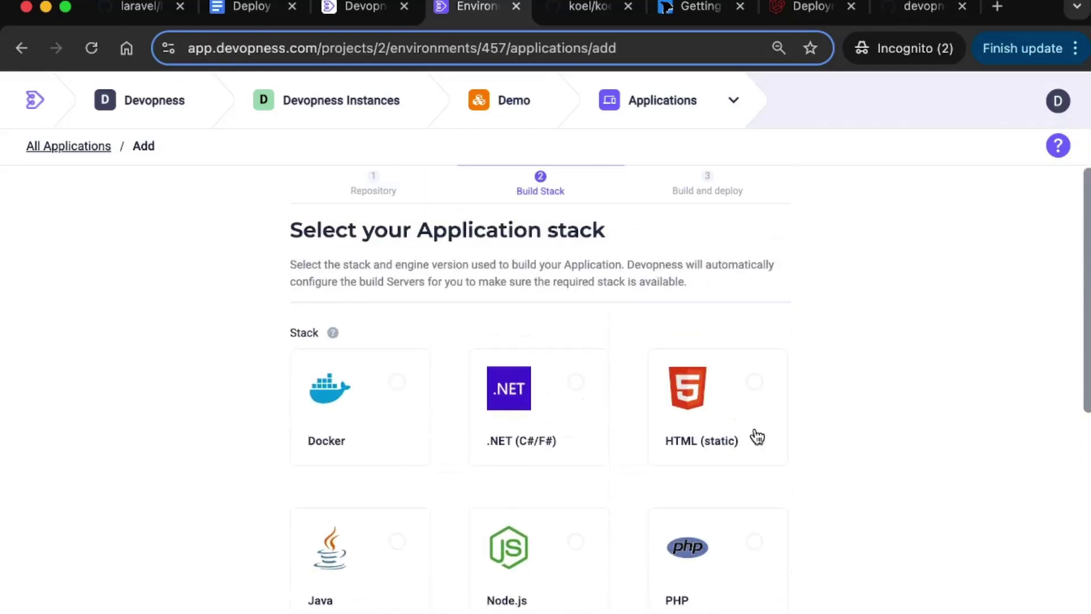
scroll(757, 436, "down", 4)
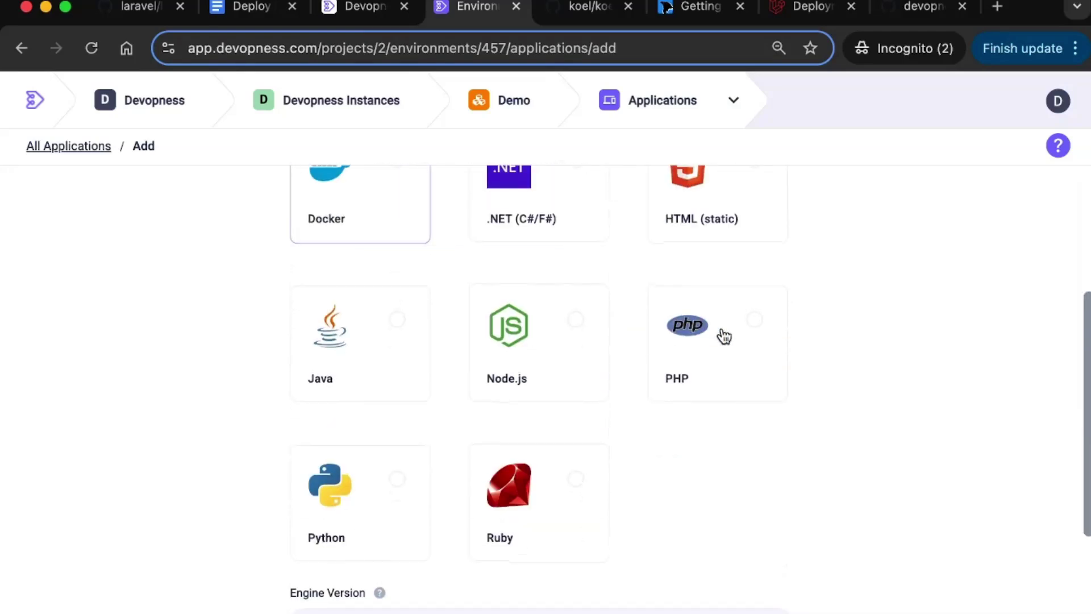
left_click(724, 338)
scroll(730, 413, "down", 3)
left_click(452, 496)
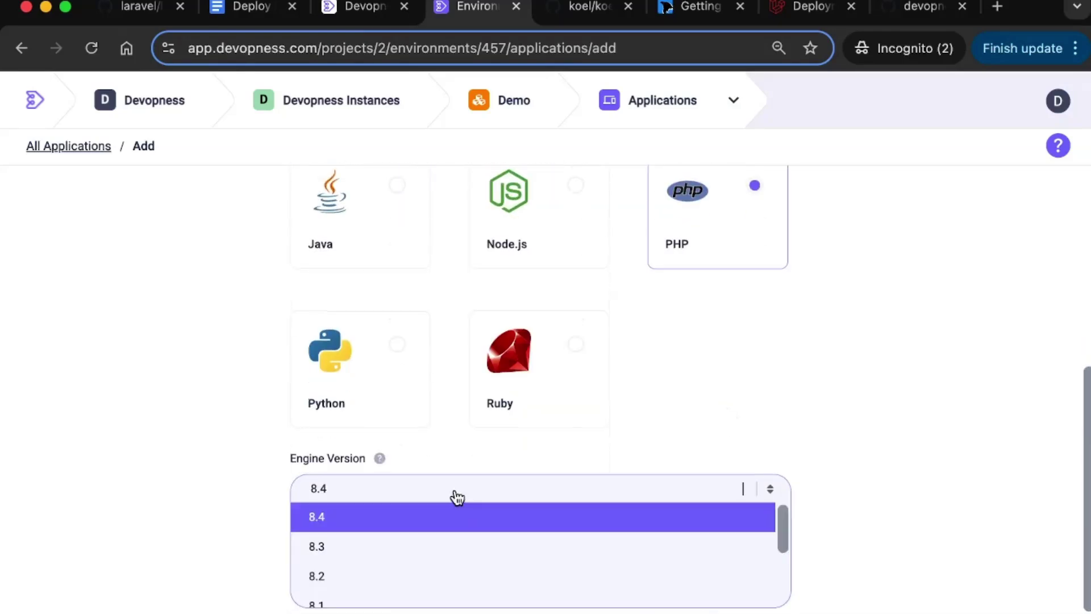
left_click(341, 514)
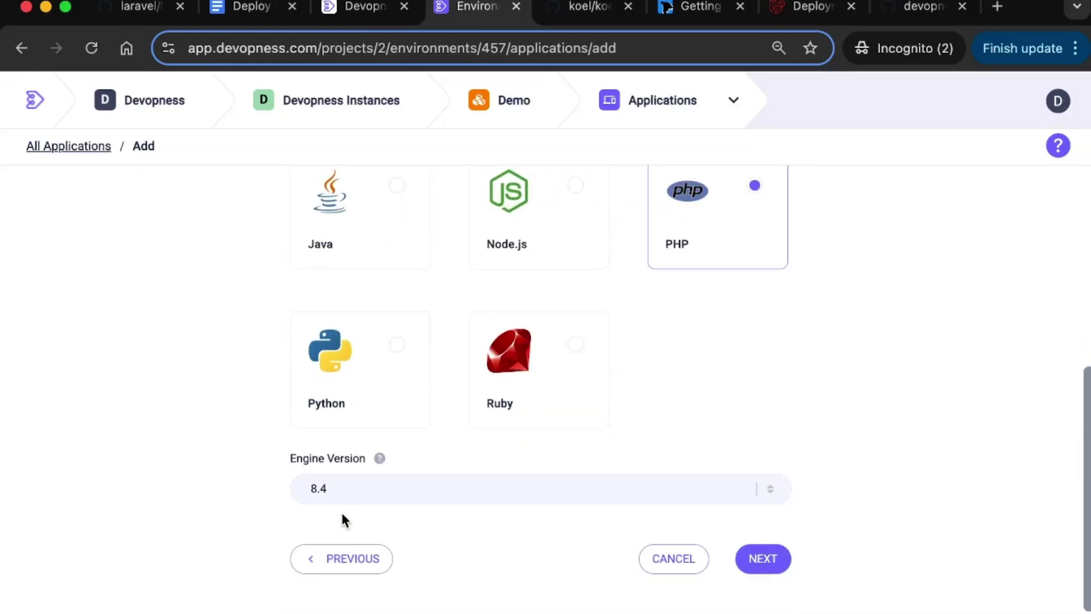
left_click(783, 562)
Choose Laravel as the framework and composer install as the command for installing dependencies.
scroll(605, 392, "up", 2)
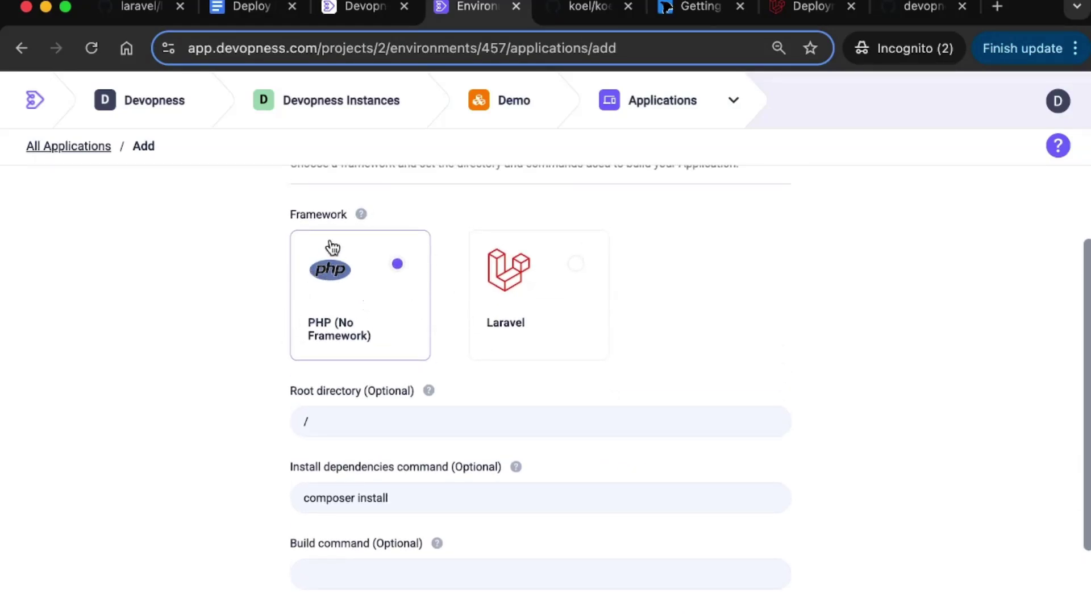
left_click(571, 293)
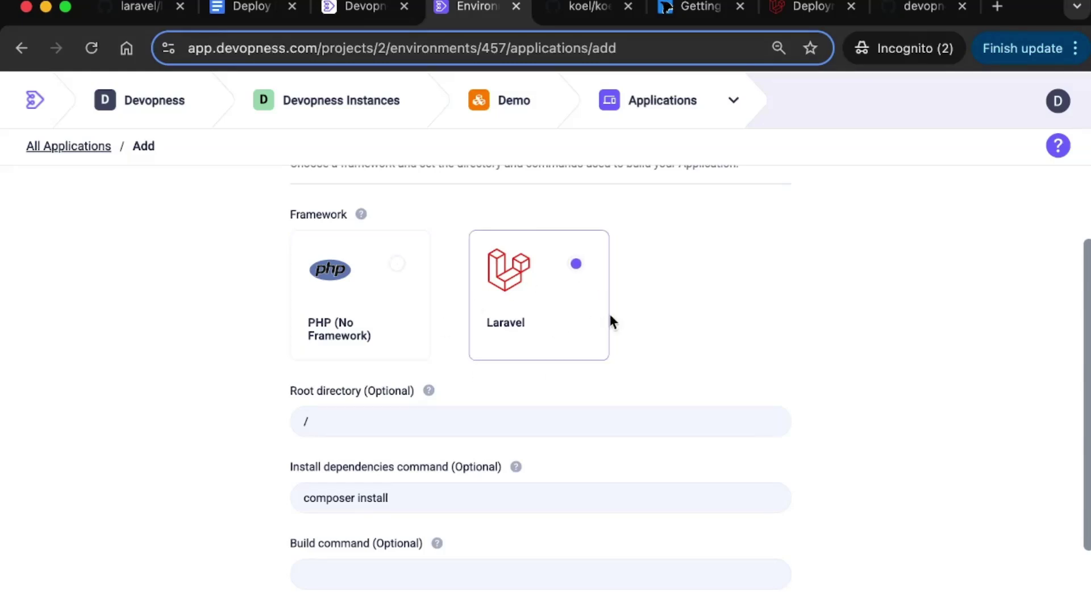
scroll(629, 322, "down", 1)
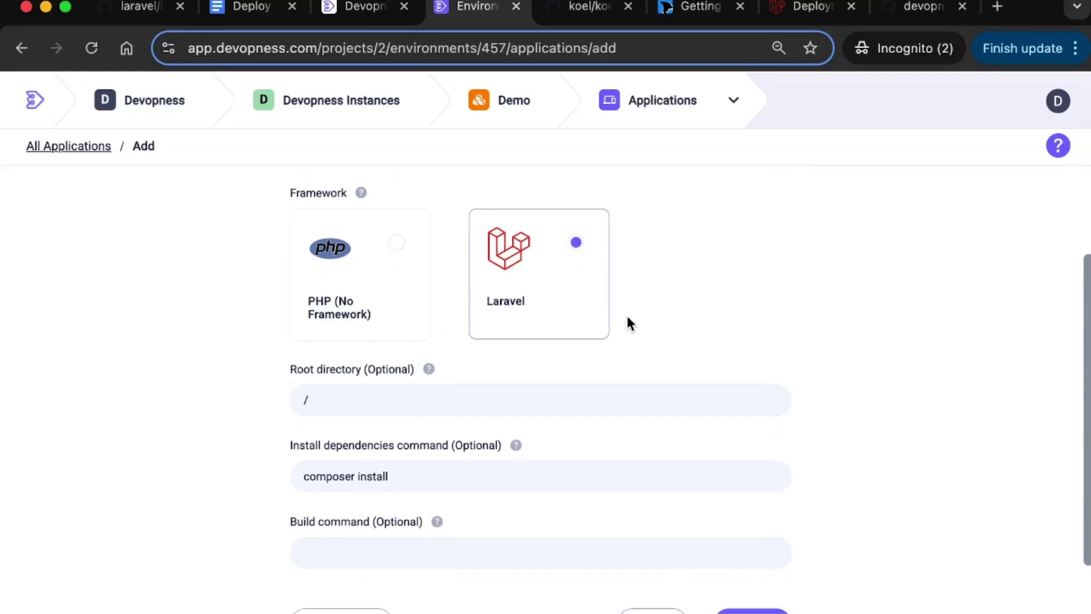
scroll(595, 335, "down", 2)
left_click(391, 417)
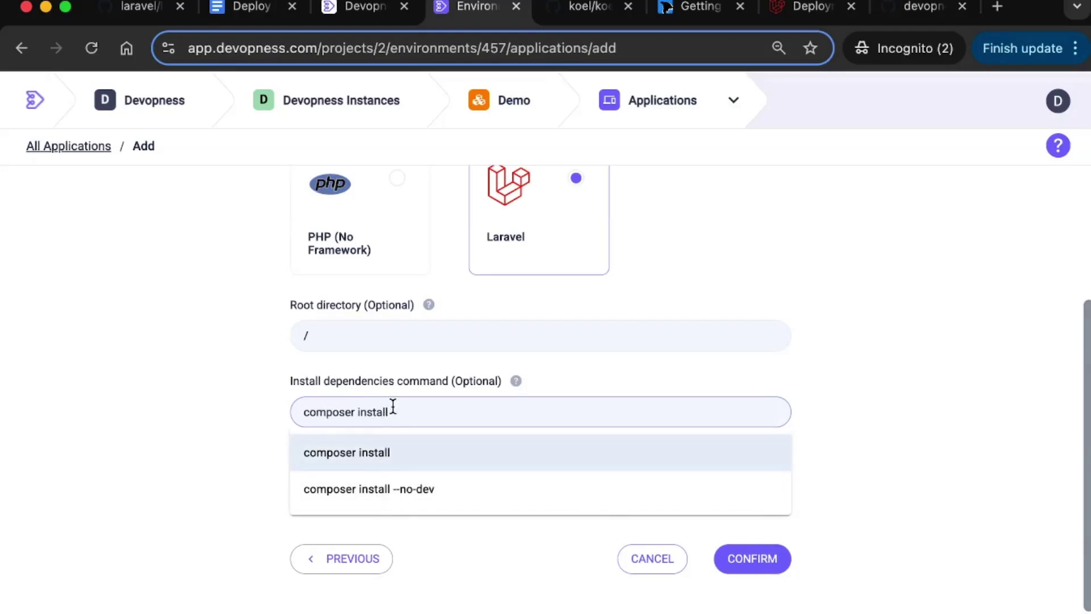
left_click(373, 461)
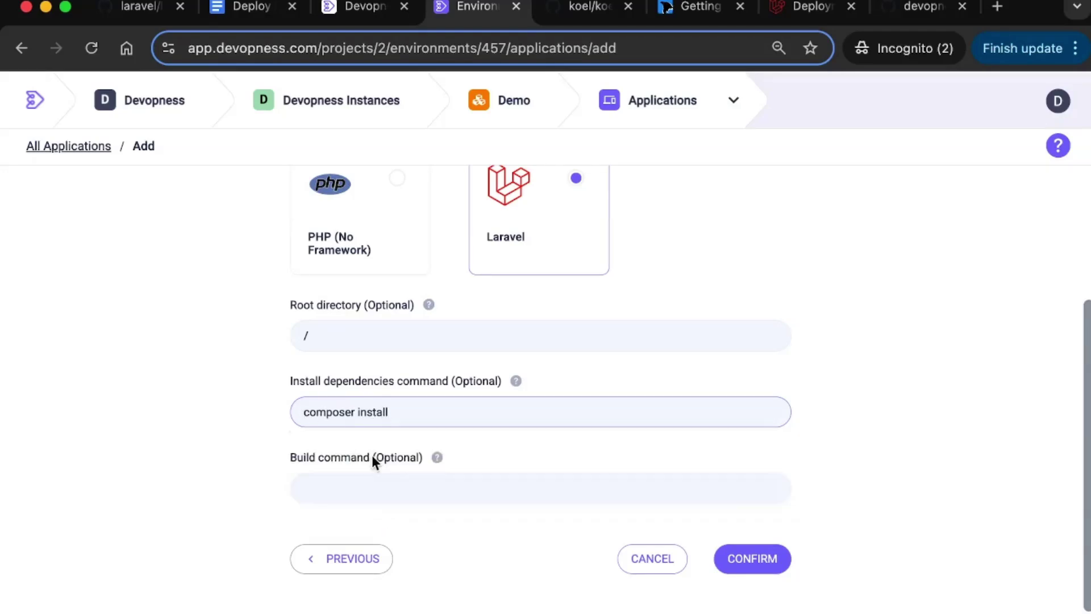
Go through the source build commands in Koel's documentation and copy php artisan koel:init for the build command.
left_click(426, 492)
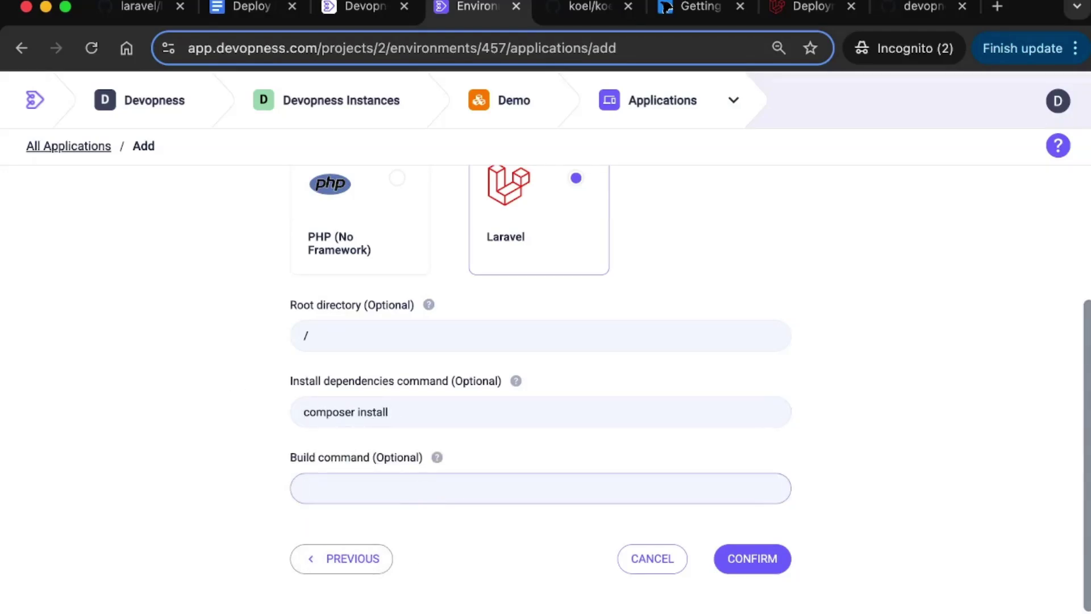
left_click(685, 10)
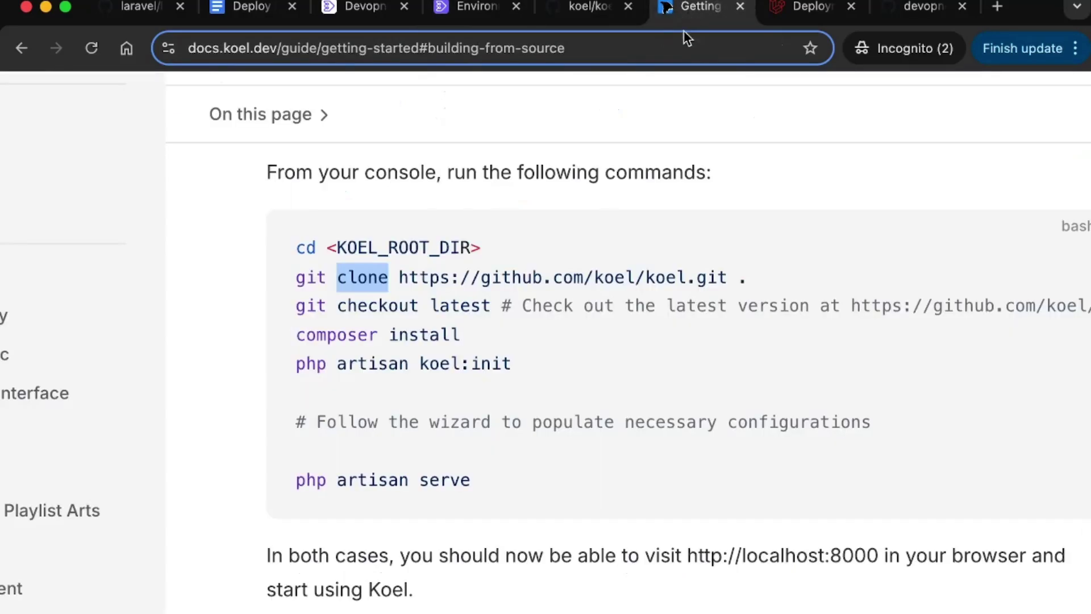
triple_click(329, 243)
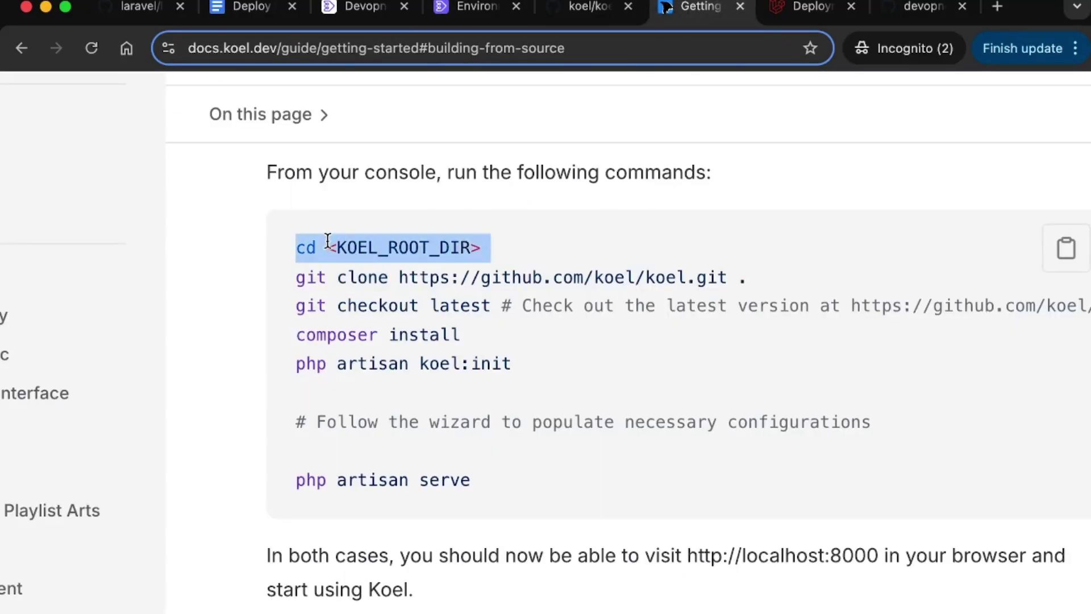
triple_click(320, 277)
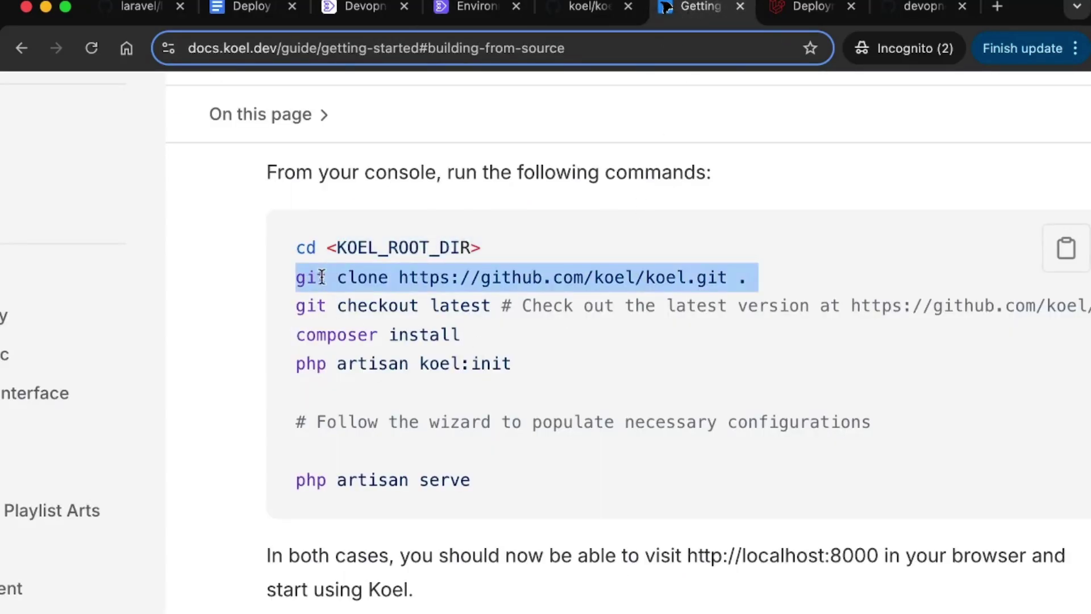
triple_click(409, 303)
triple_click(449, 335)
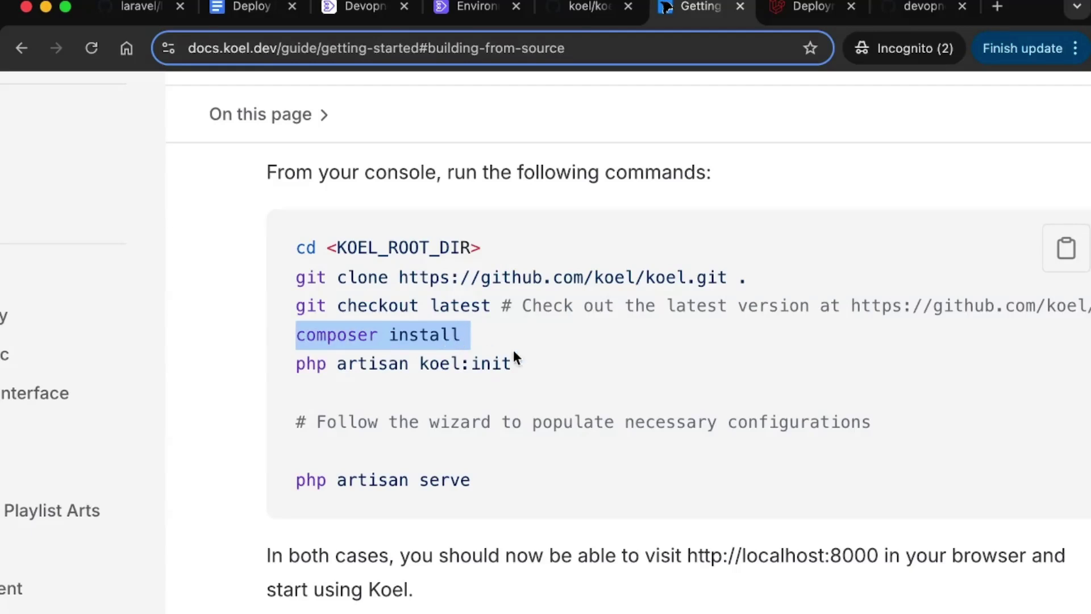
triple_click(406, 365)
key("super+c")
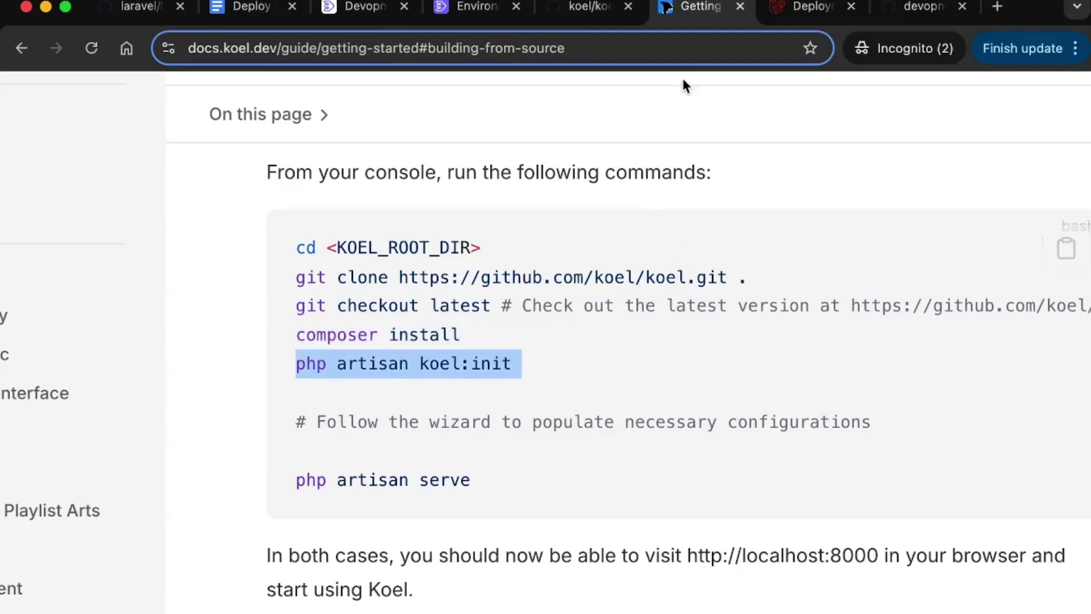
Set the build command to php artisan koel:init in the Devopness form and confirm adding the koel application.
left_click(591, 7)
left_click(477, 7)
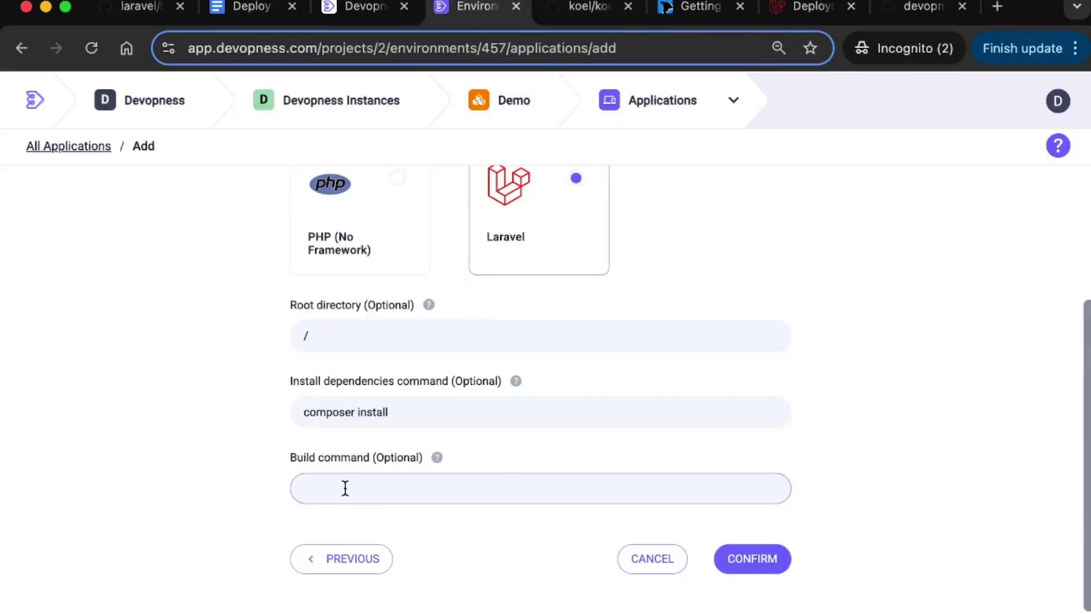
key("super+v")
left_click(766, 567)
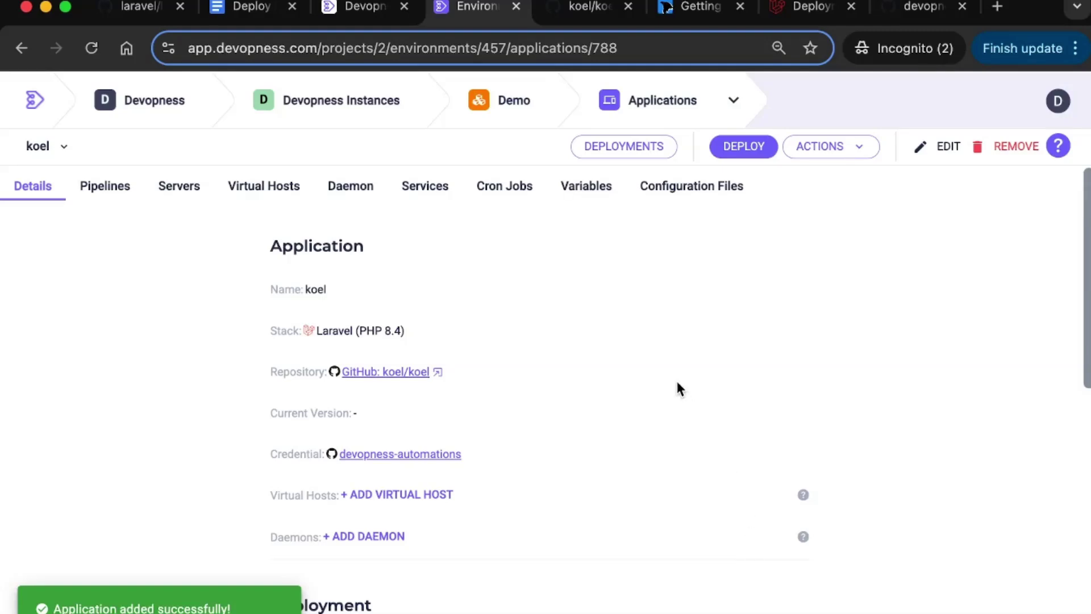
Recheck the Building from Source instructions in Koel's documentation.
left_click(675, 17)
scroll(632, 333, "up", 5)
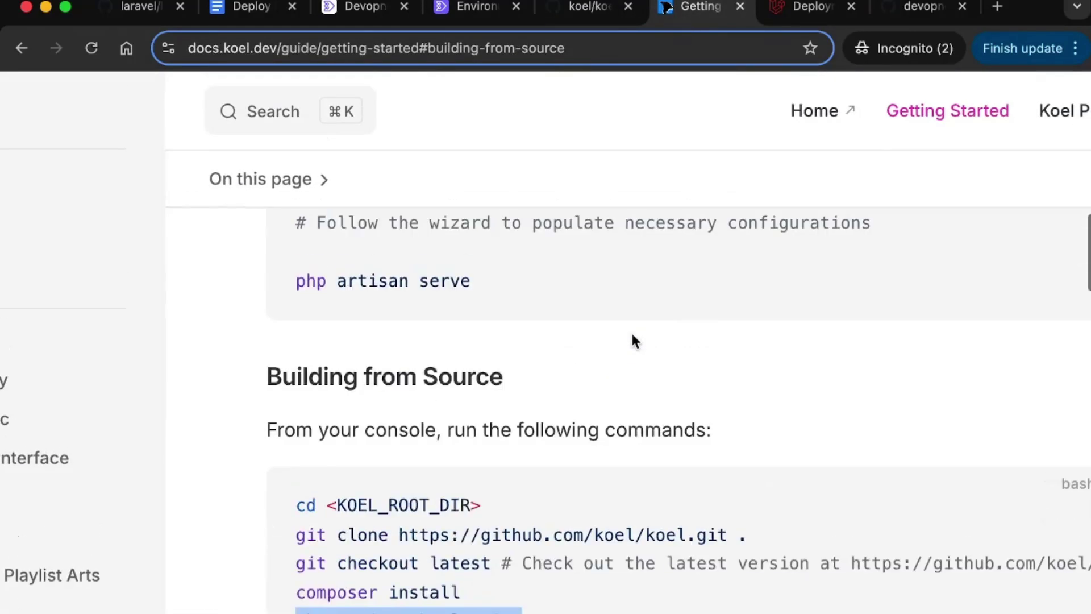
left_click_drag(267, 376, 556, 430)
scroll(597, 430, "down", 6)
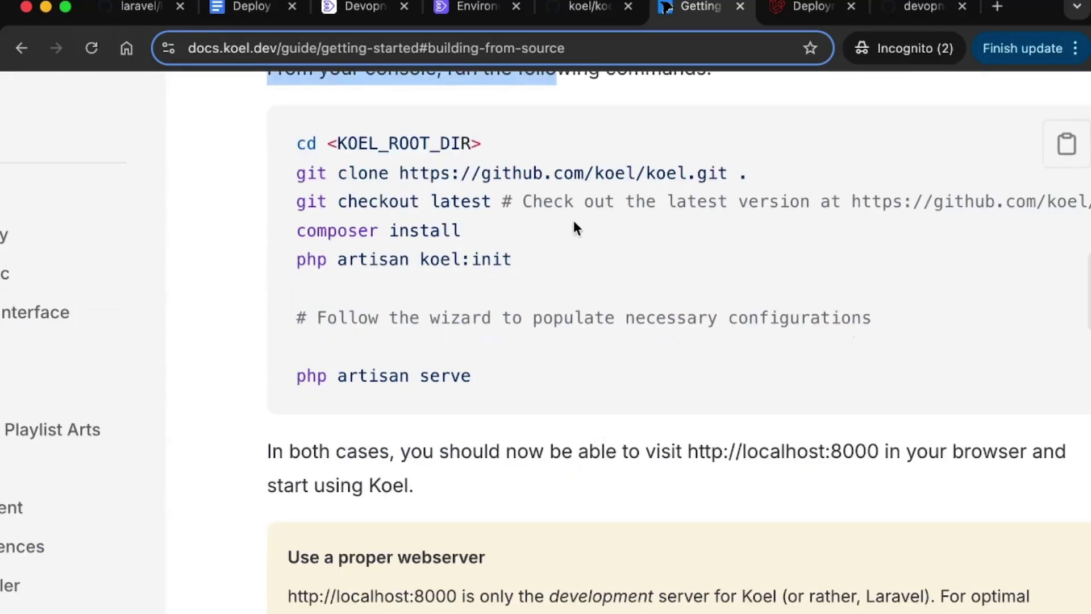
left_click(577, 203)
Switch back to Devopness and open the list of services in the Demo environment.
left_click(469, 13)
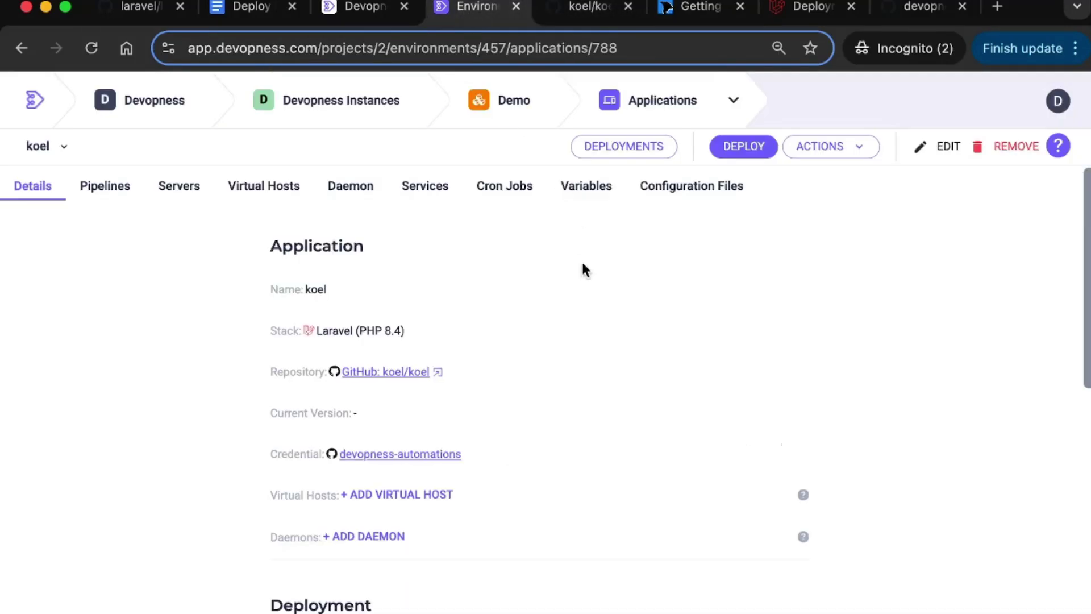
left_click(734, 101)
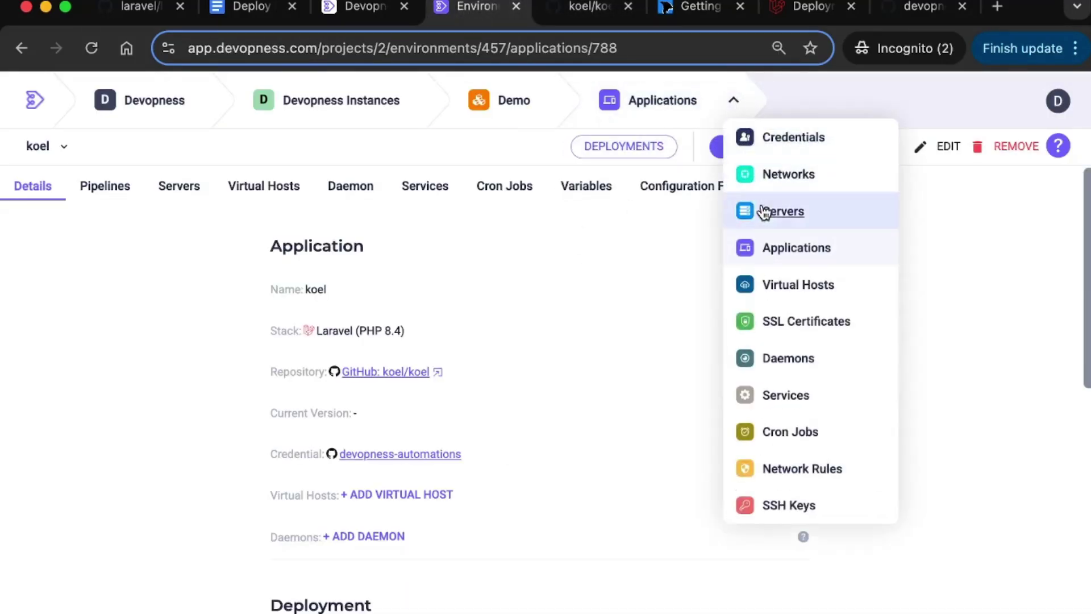
left_click(788, 396)
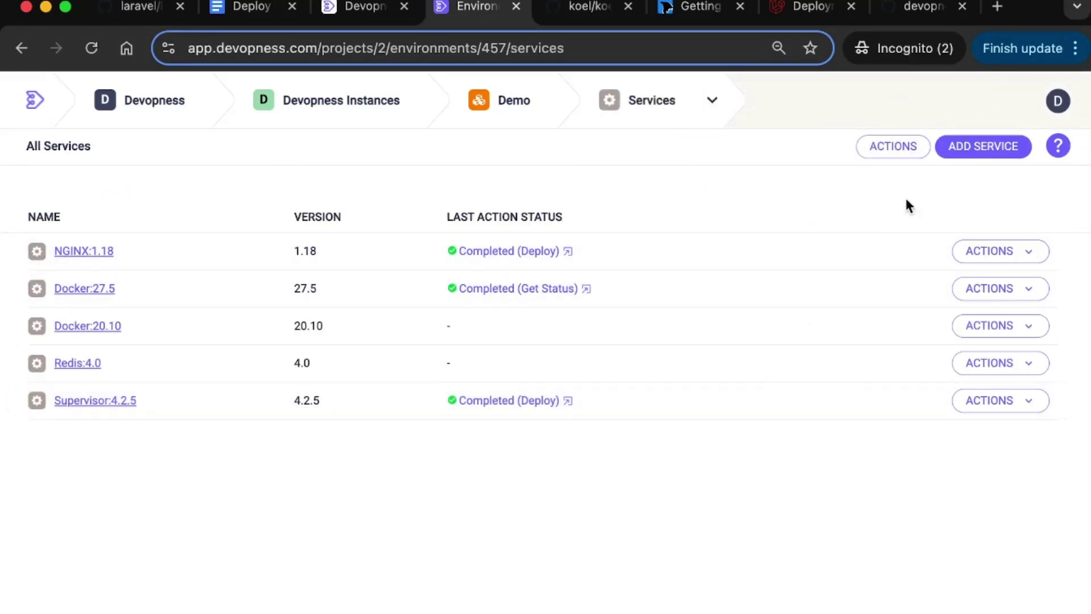
Add a MySQL service with version 8.0 to the Demo environment.
left_click(981, 149)
scroll(535, 379, "down", 3)
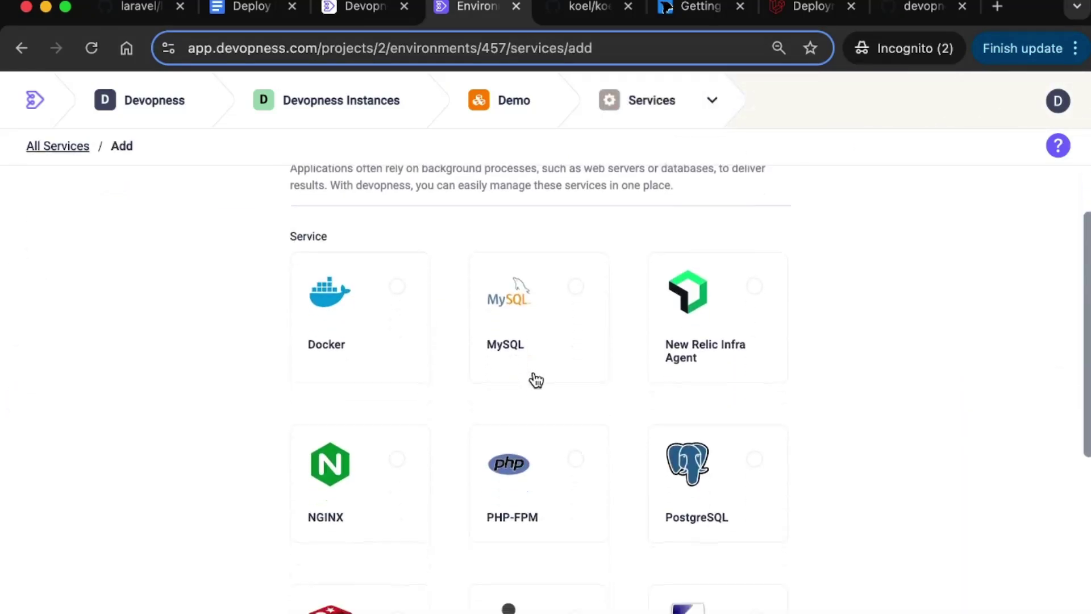
scroll(535, 379, "down", 2)
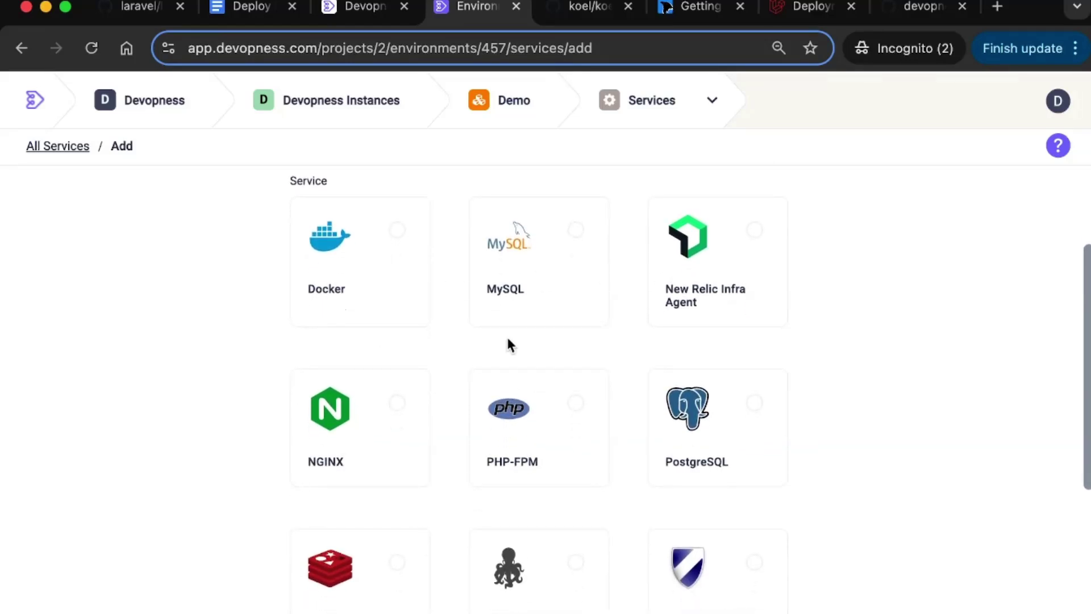
scroll(506, 339, "down", 1)
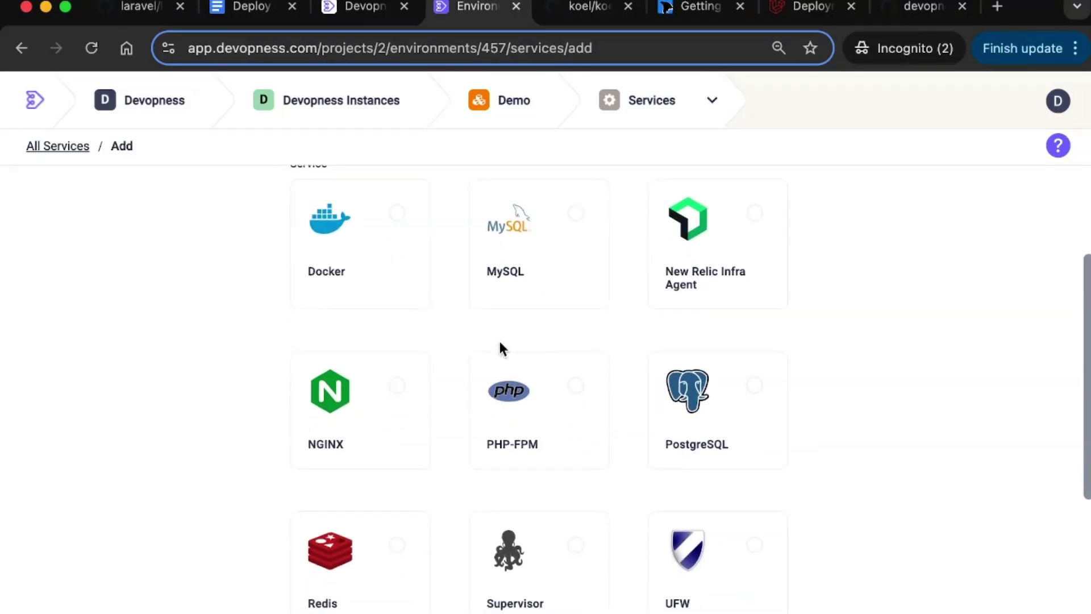
left_click(581, 225)
scroll(581, 326, "down", 5)
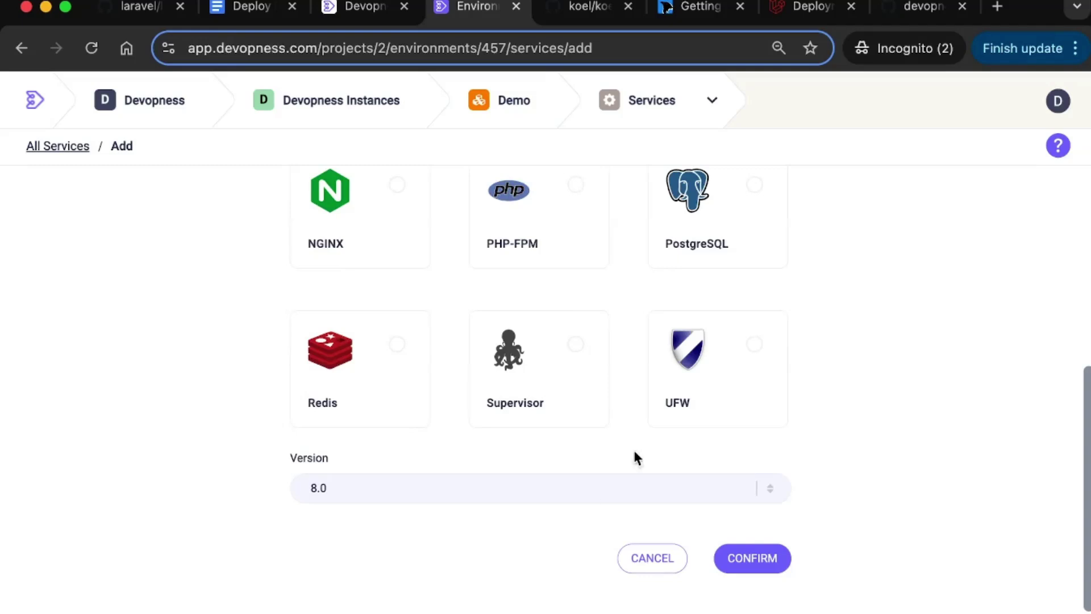
left_click(512, 499)
left_click(512, 503)
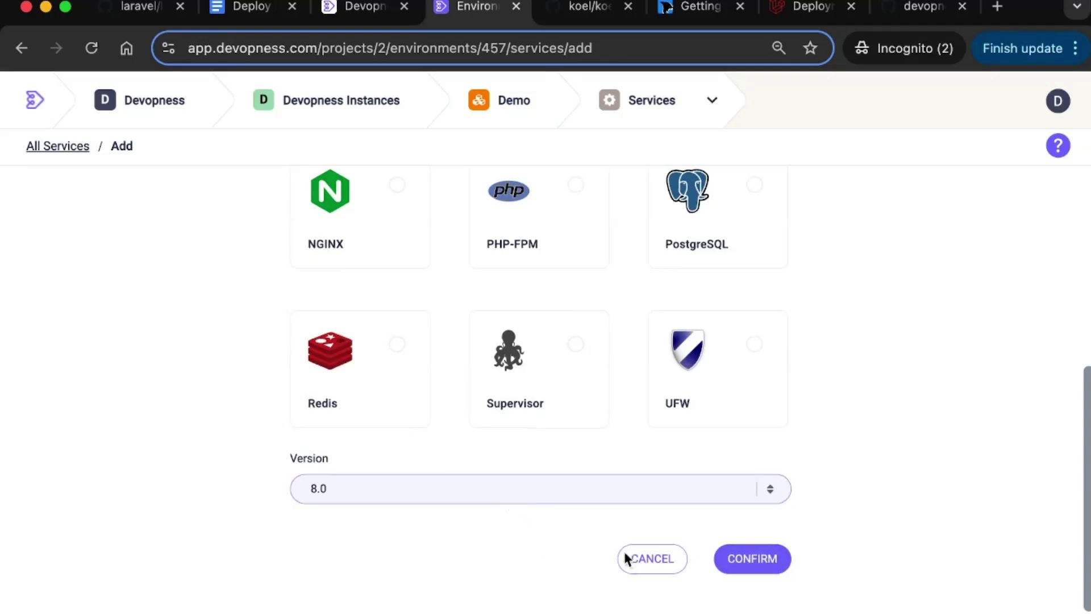
left_click(755, 563)
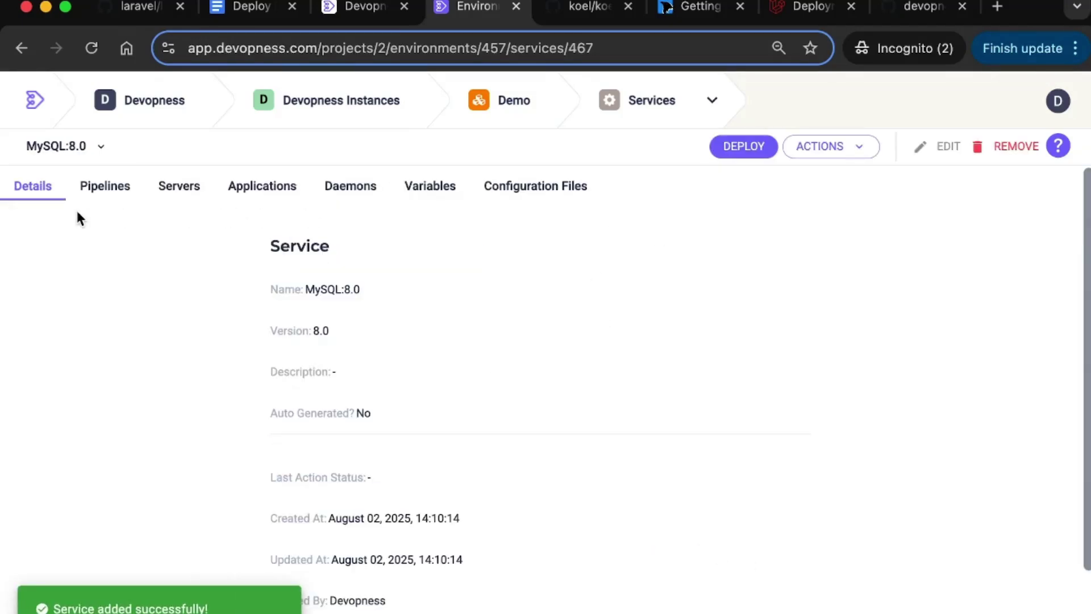
Deploy the MySQL:8.0 service to the demo-deploy-laravel server using the Deploy:deploy Demo MySQL:8.0 pipeline.
left_click(746, 148)
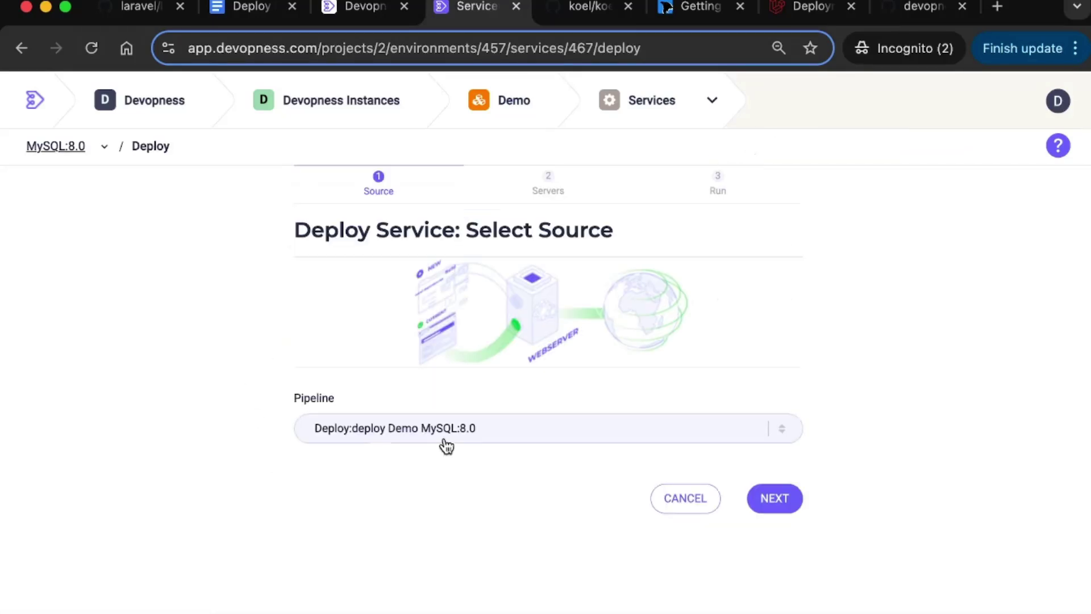
left_click(790, 506)
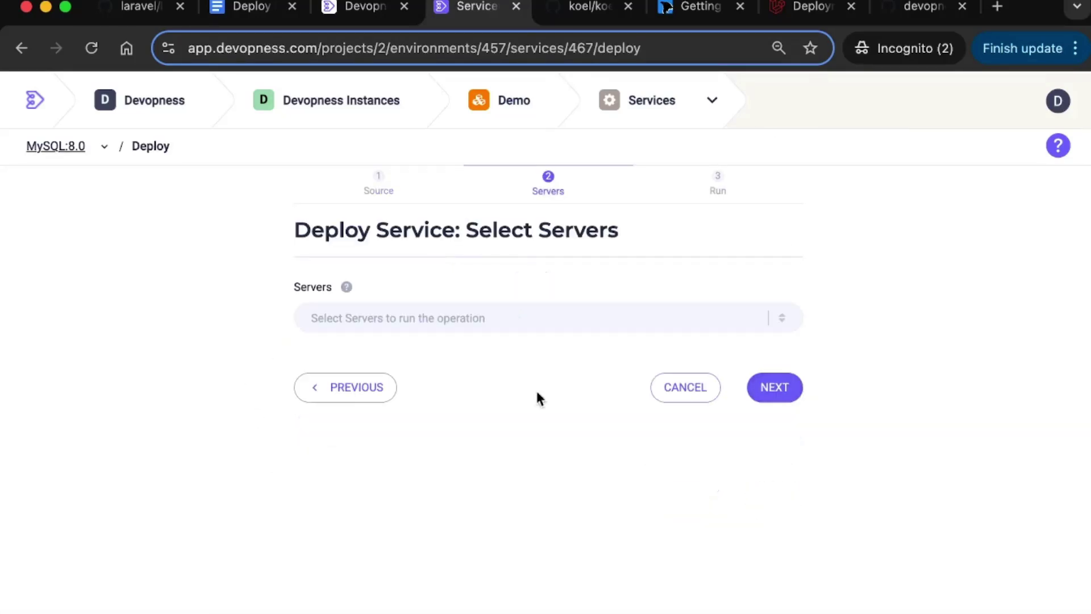
left_click(402, 324)
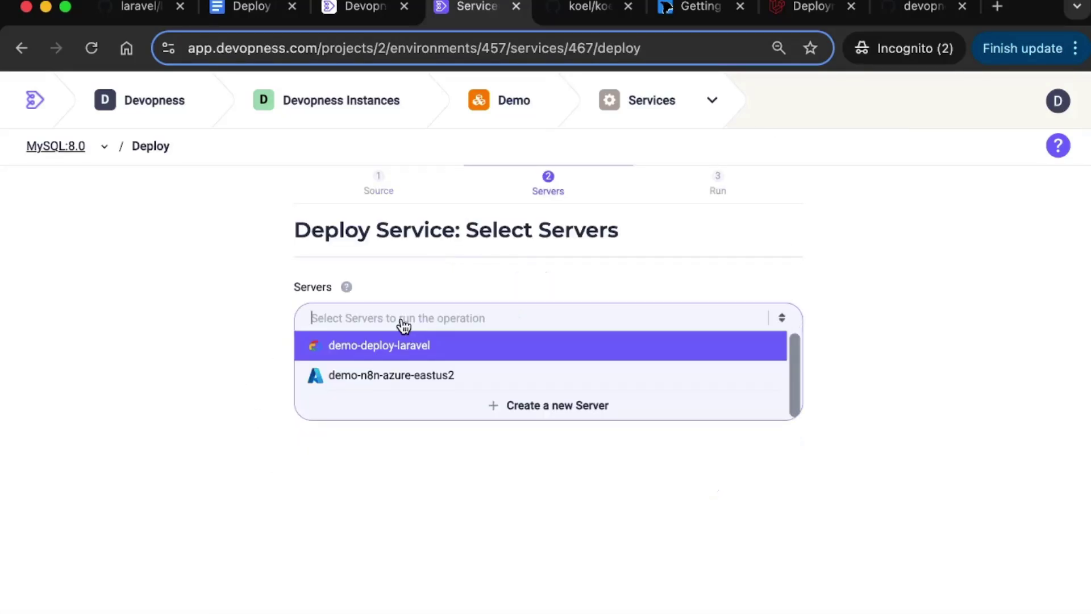
left_click(363, 348)
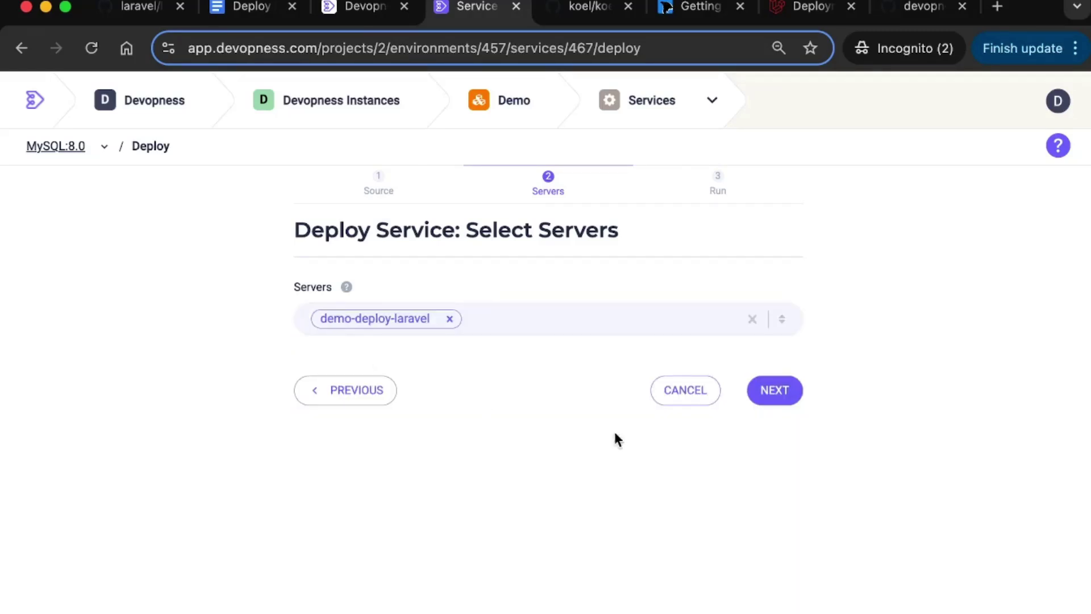
left_click(794, 402)
left_click(775, 427)
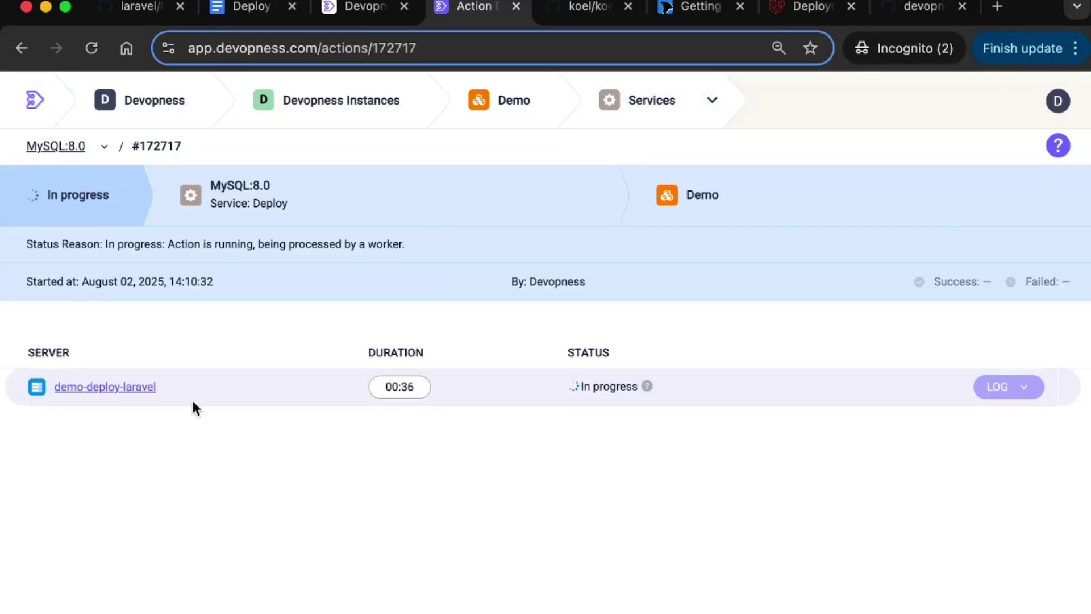
Start a new configuration file for the koel application and name it .env.
left_click(712, 101)
left_click(773, 247)
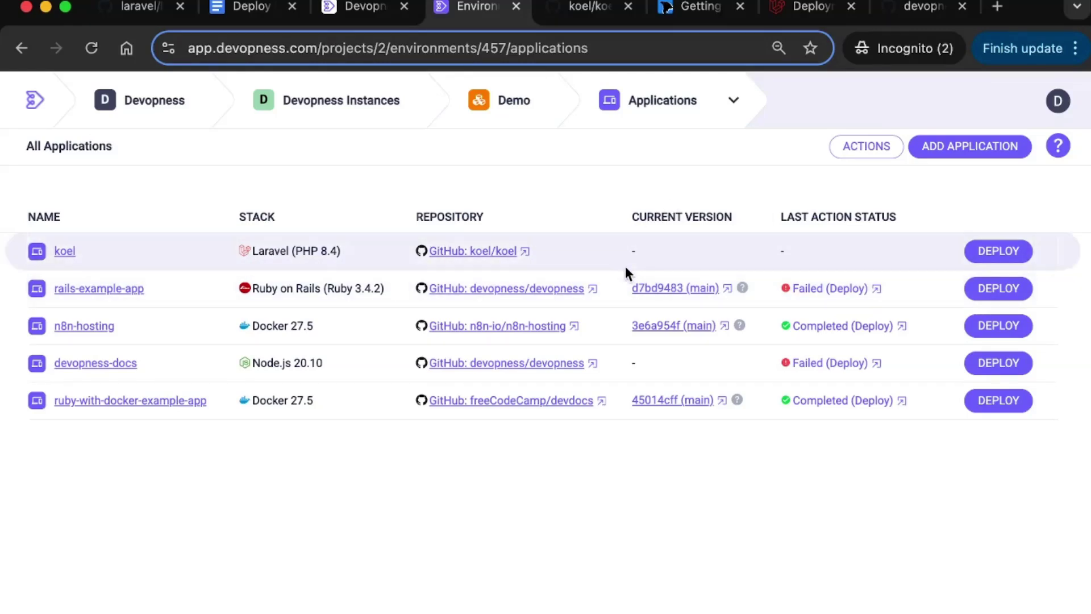
left_click(64, 251)
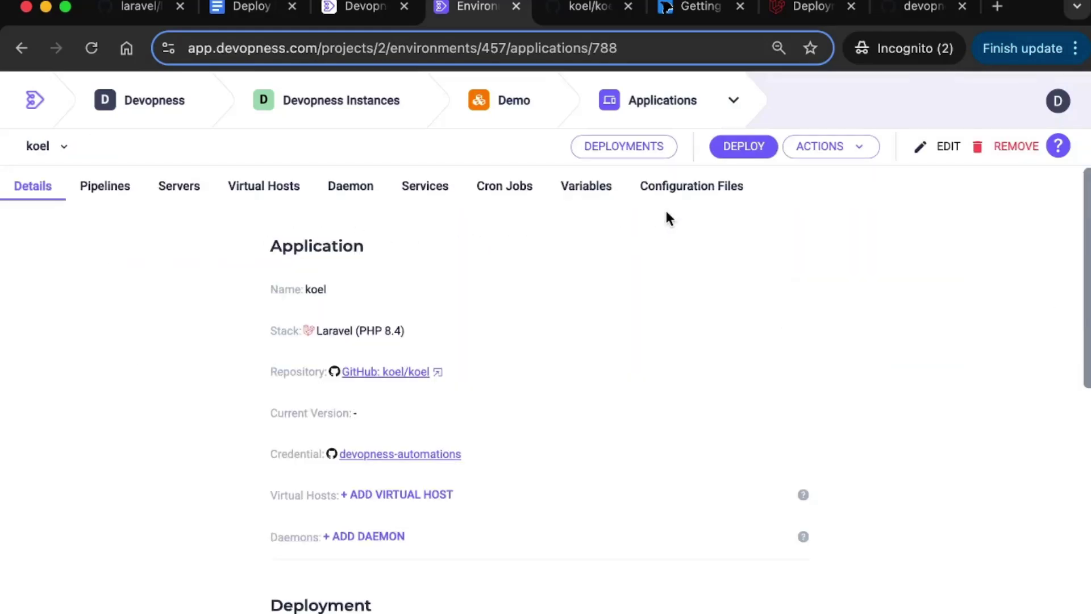
left_click(698, 194)
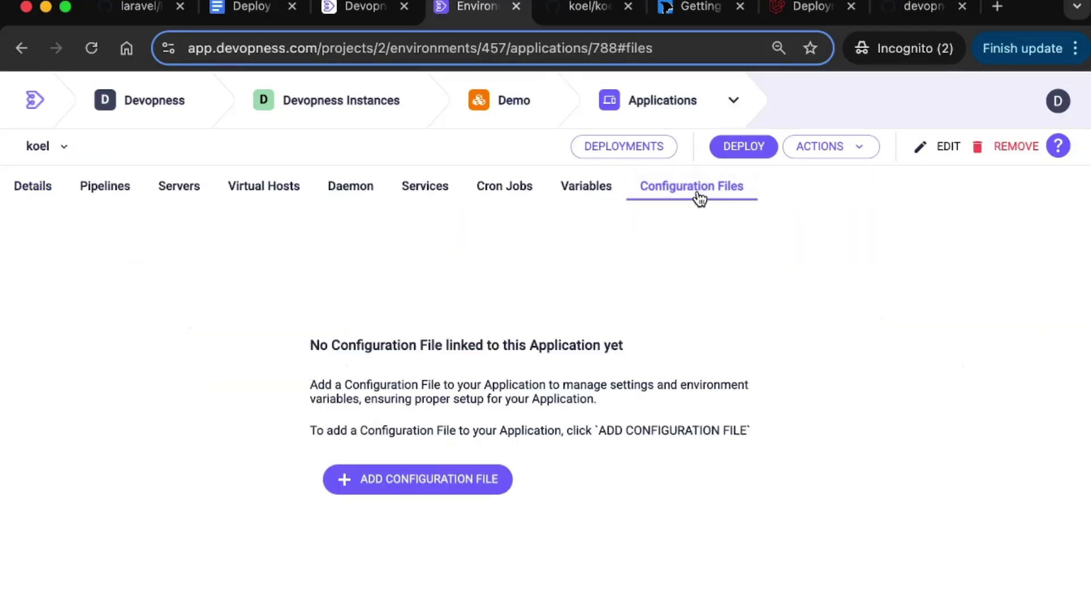
left_click(423, 484)
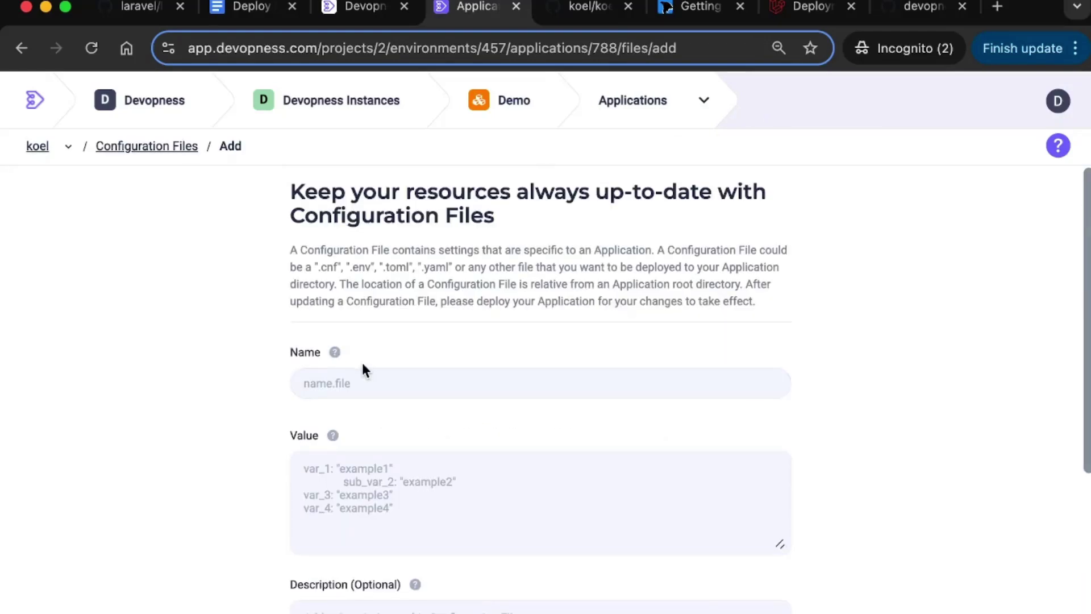
left_click(367, 381)
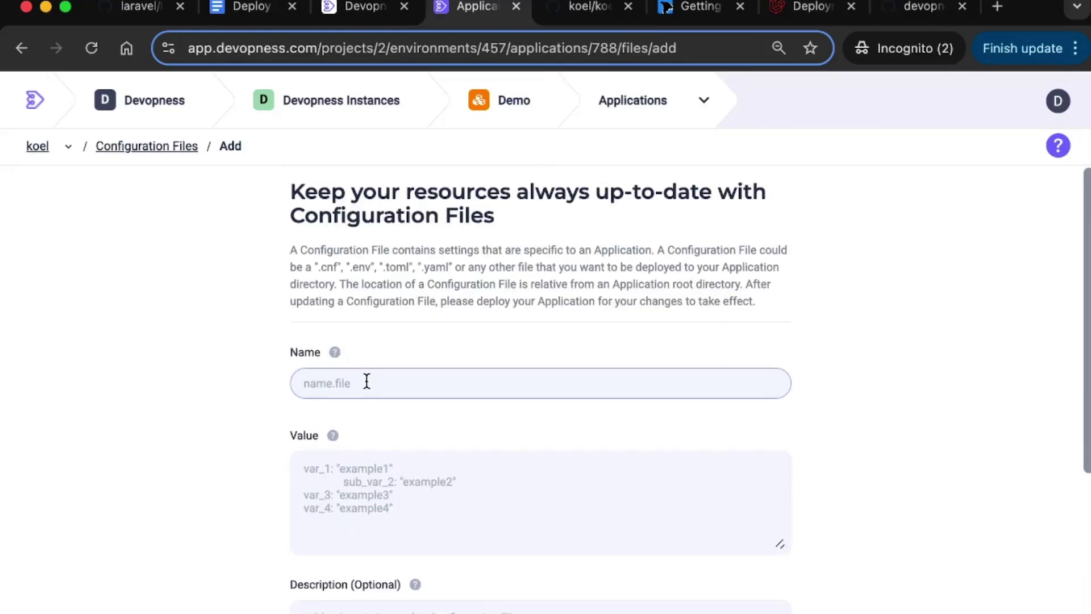
type(".env")
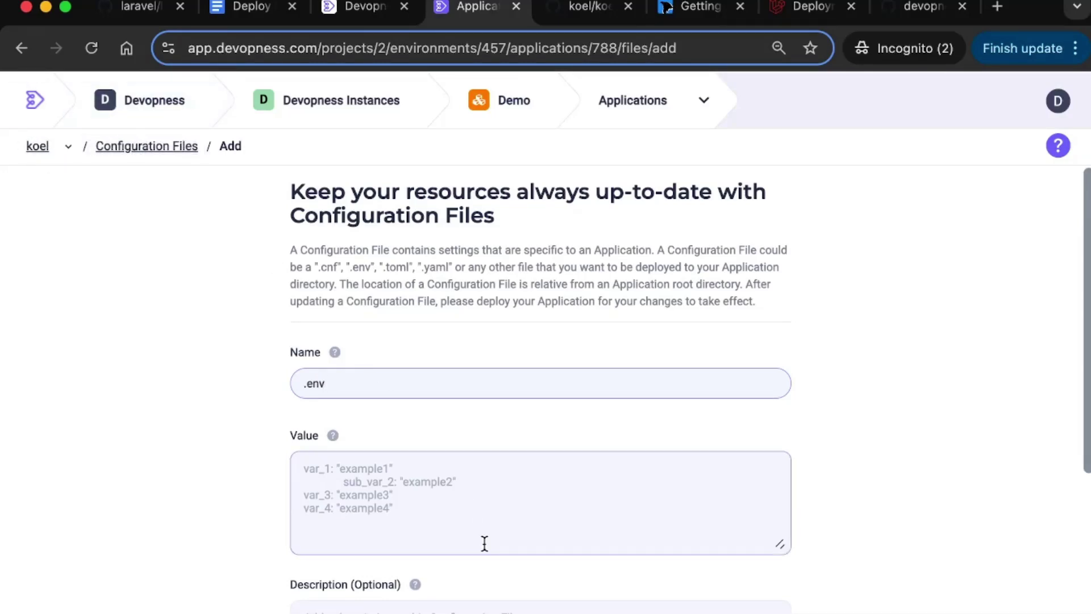
Copy the raw contents of the .env.example file from the koel repository on GitHub.
scroll(485, 543, "down", 2)
left_click(570, 8)
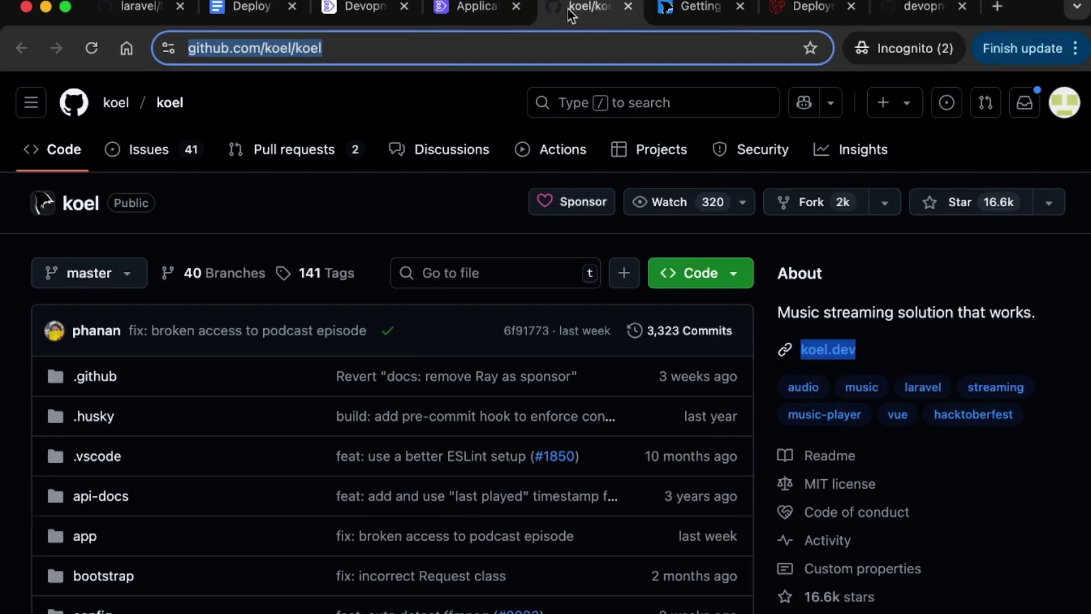
scroll(225, 524, "down", 10)
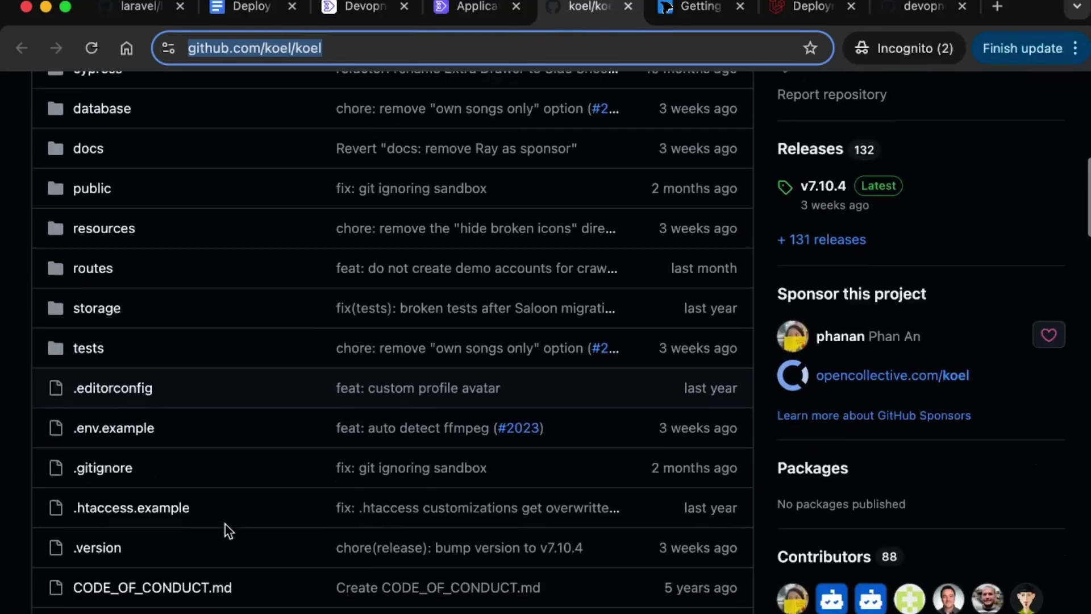
scroll(240, 379, "down", 1)
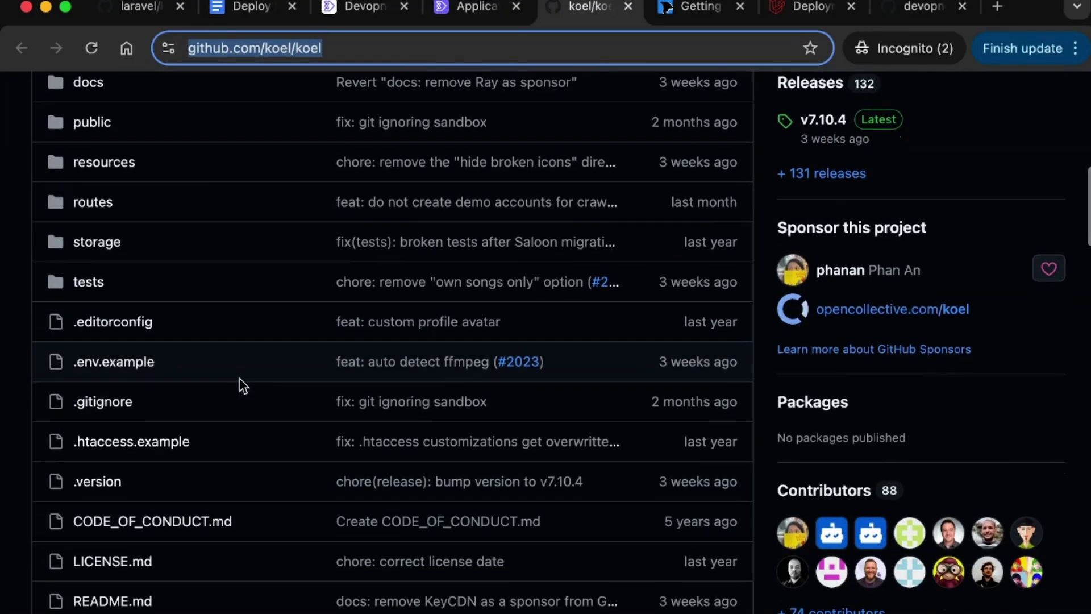
left_click(92, 361)
scroll(382, 352, "down", 2)
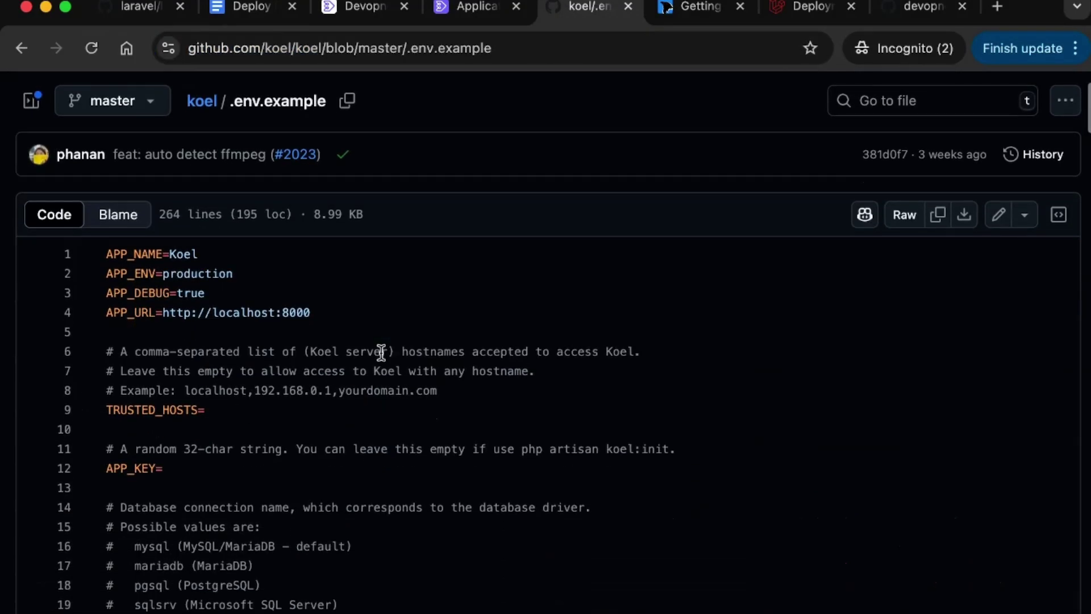
scroll(381, 352, "up", 1)
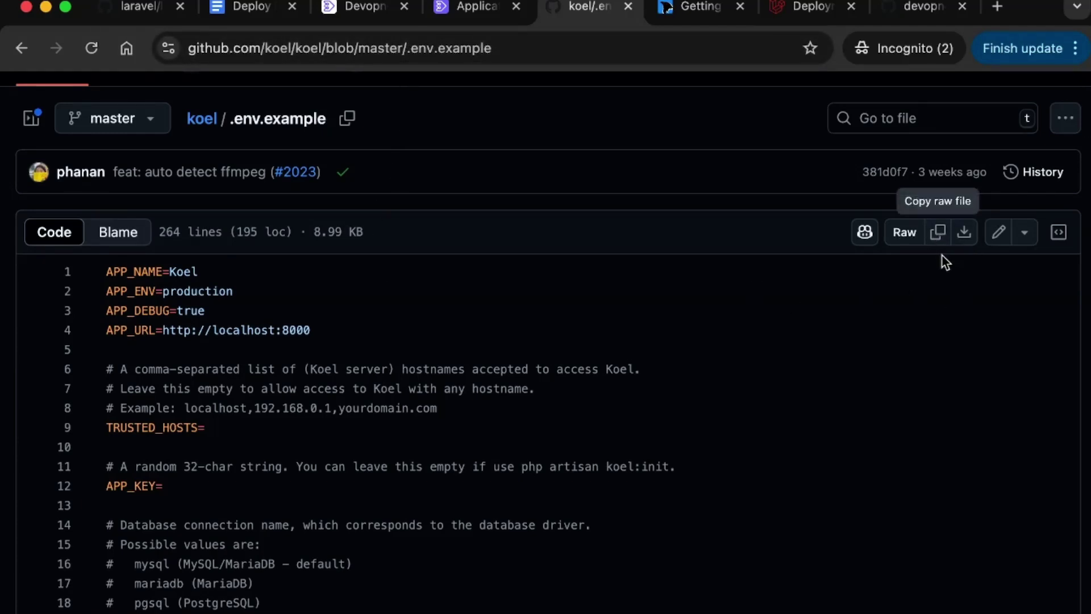
Paste the copied .env.example contents as the value of the .env configuration file in Devopness and enlarge the text area.
left_click(455, 8)
scroll(421, 446, "down", 2)
left_click(389, 380)
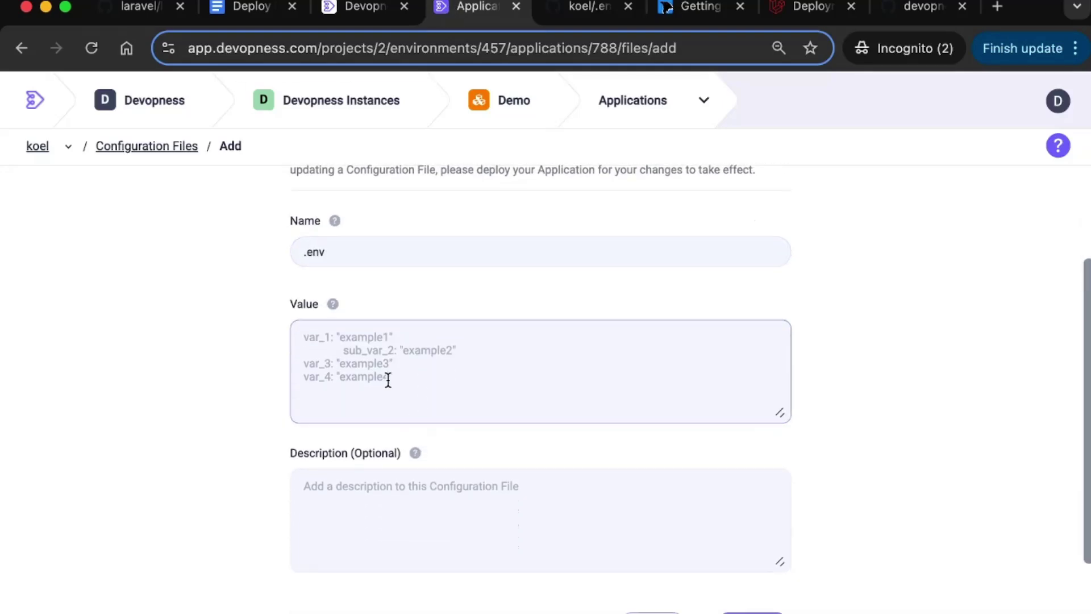
key("super+v")
left_click_drag(780, 413, 780, 602)
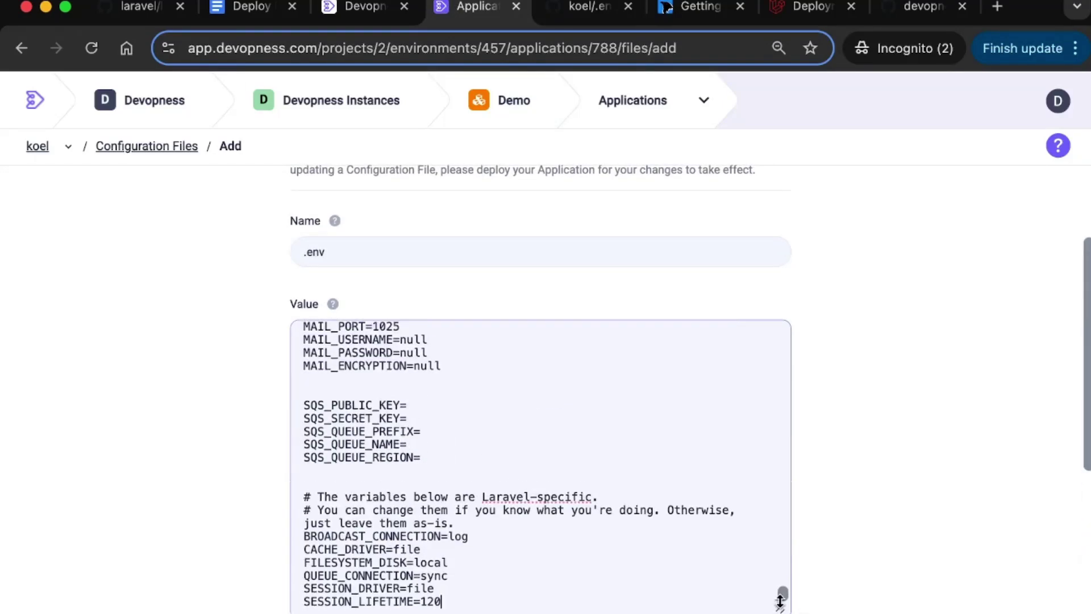
Review the APP_KEY note and the database connection, host, port, name and credential settings in the pasted .env contents.
scroll(641, 474, "up", 10)
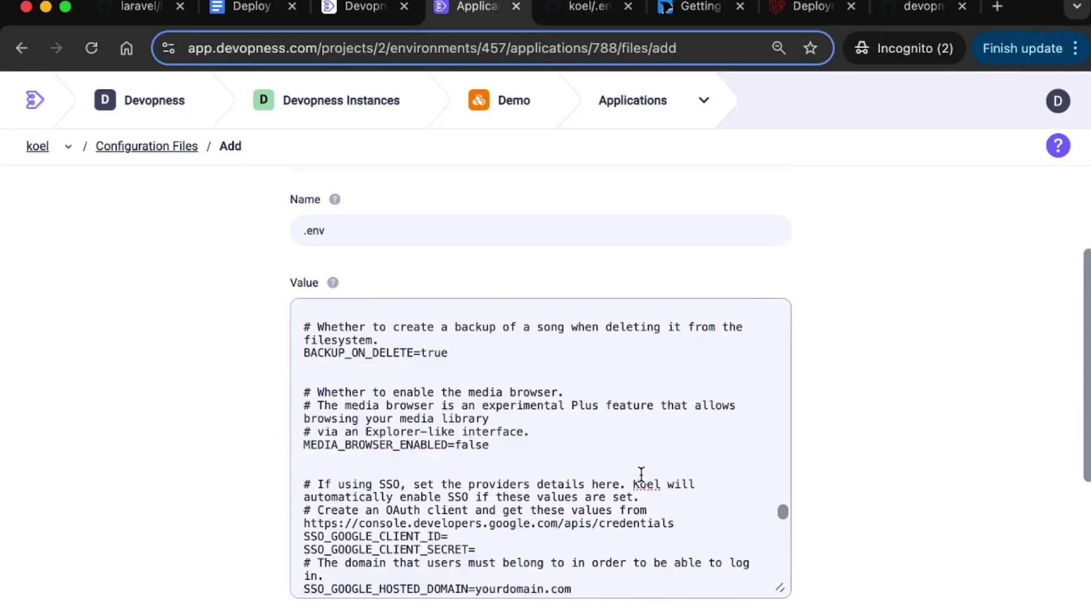
scroll(641, 474, "up", 15)
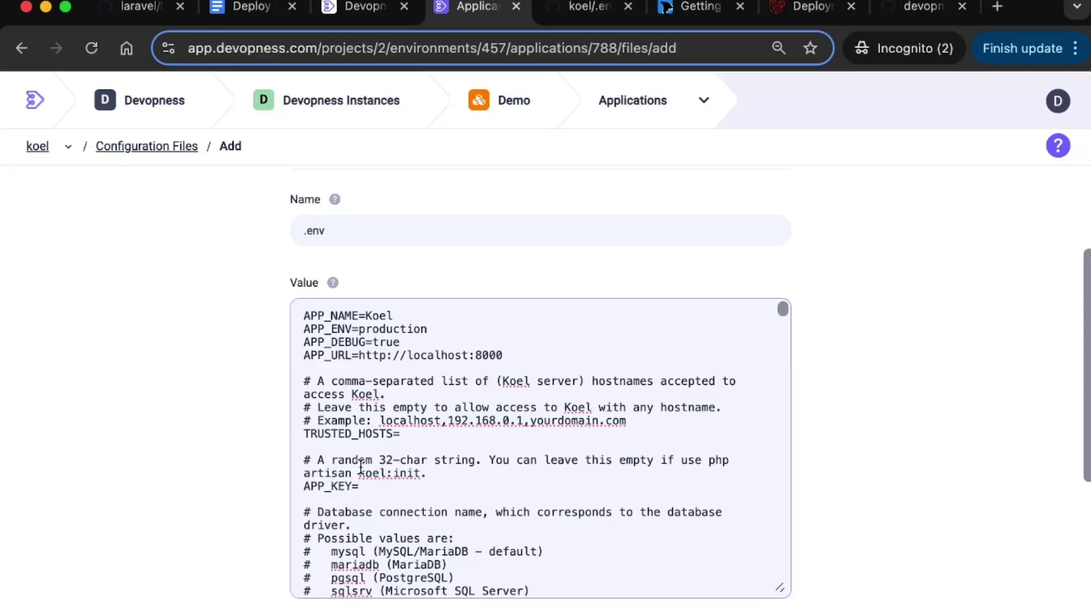
left_click_drag(490, 461, 728, 469)
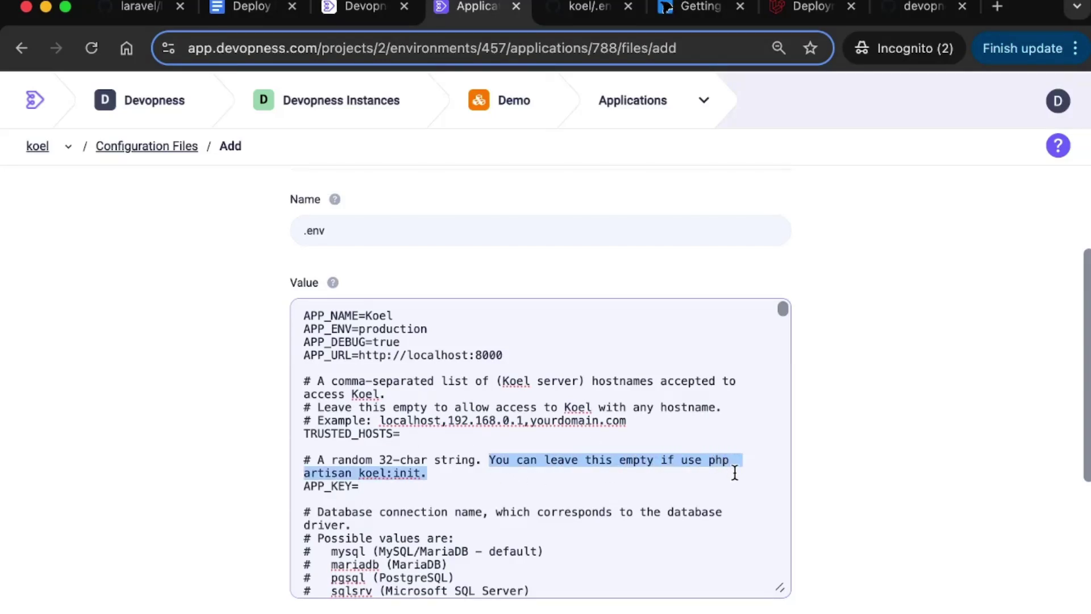
scroll(735, 472, "down", 5)
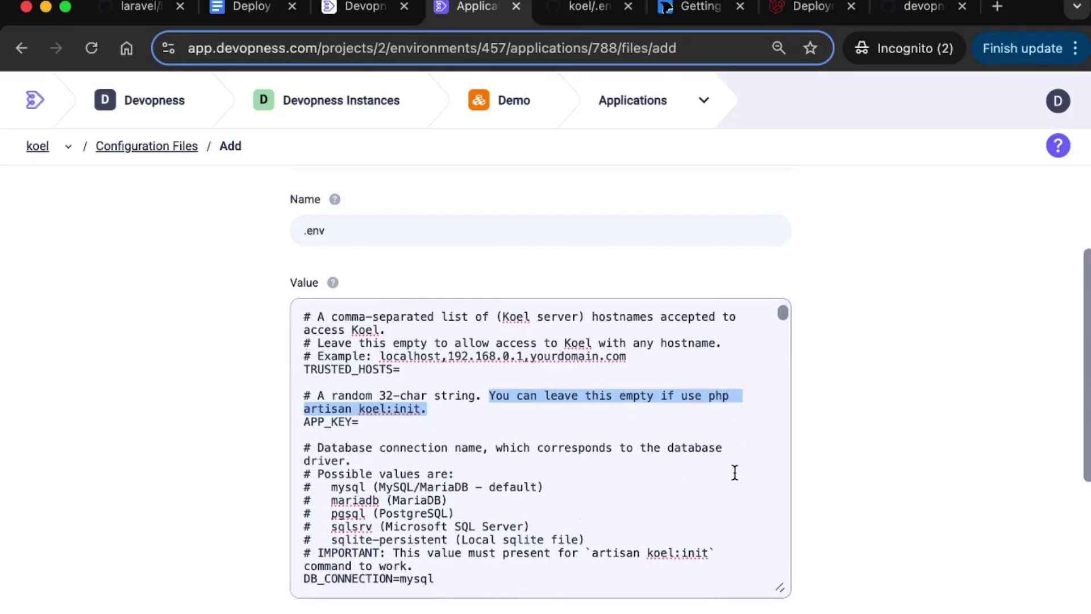
triple_click(384, 348)
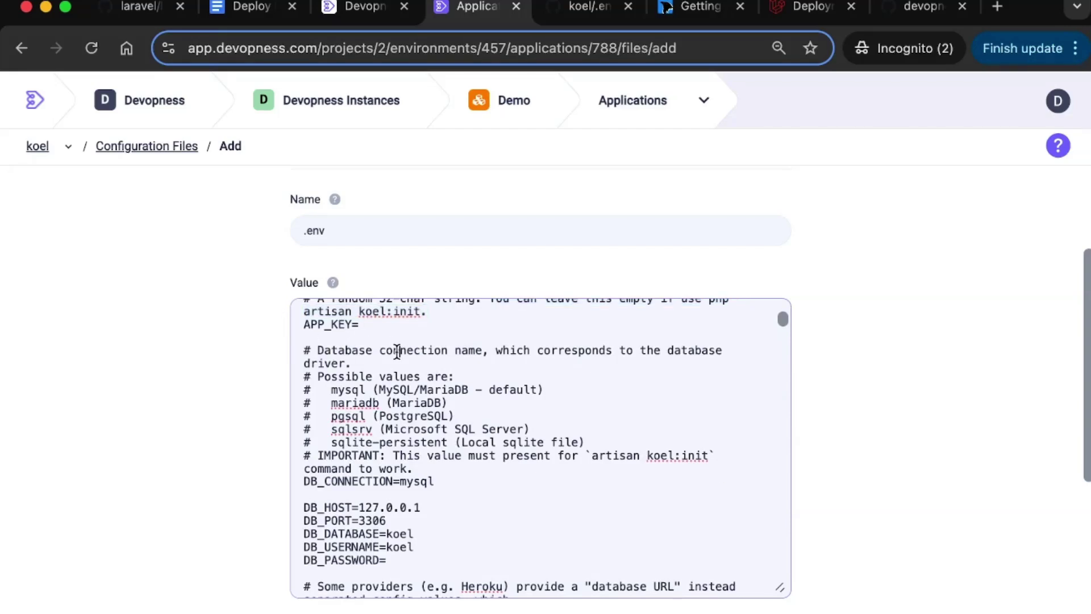
scroll(431, 463, "down", 2)
double_click(426, 459)
triple_click(427, 459)
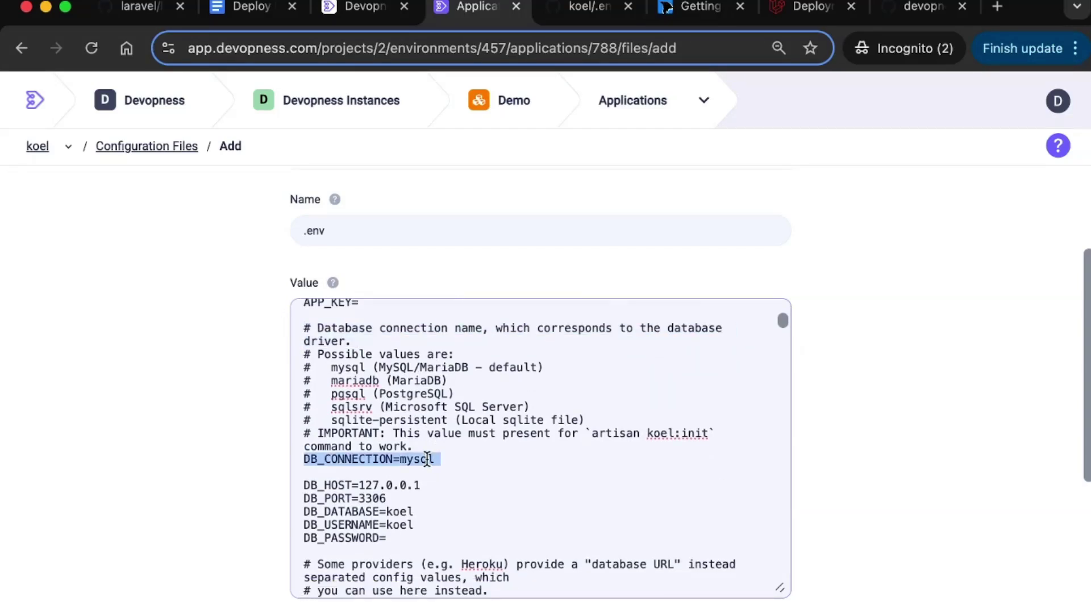
scroll(475, 457, "down", 2)
scroll(476, 456, "down", 2)
double_click(389, 338)
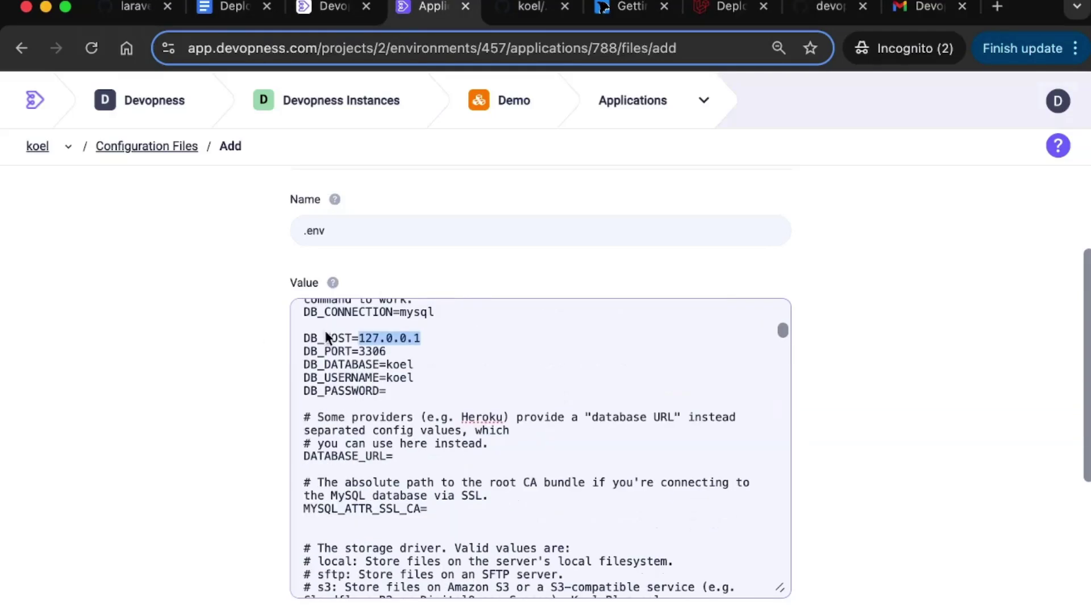
left_click(467, 369)
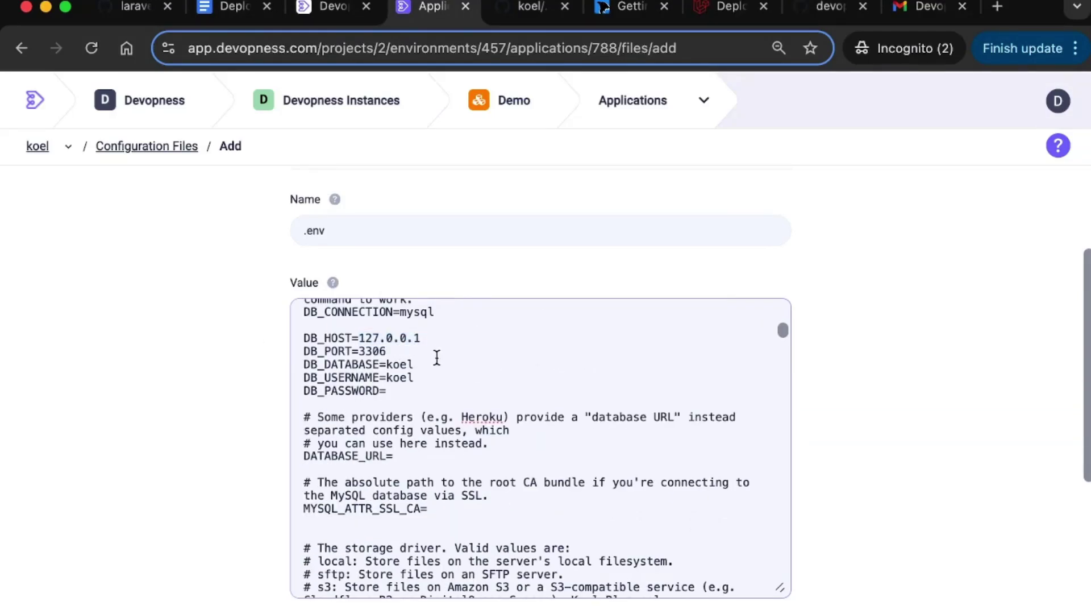
Review the database name and username lines in the .env contents and the server and databases details in the MySQL service email.
triple_click(398, 364)
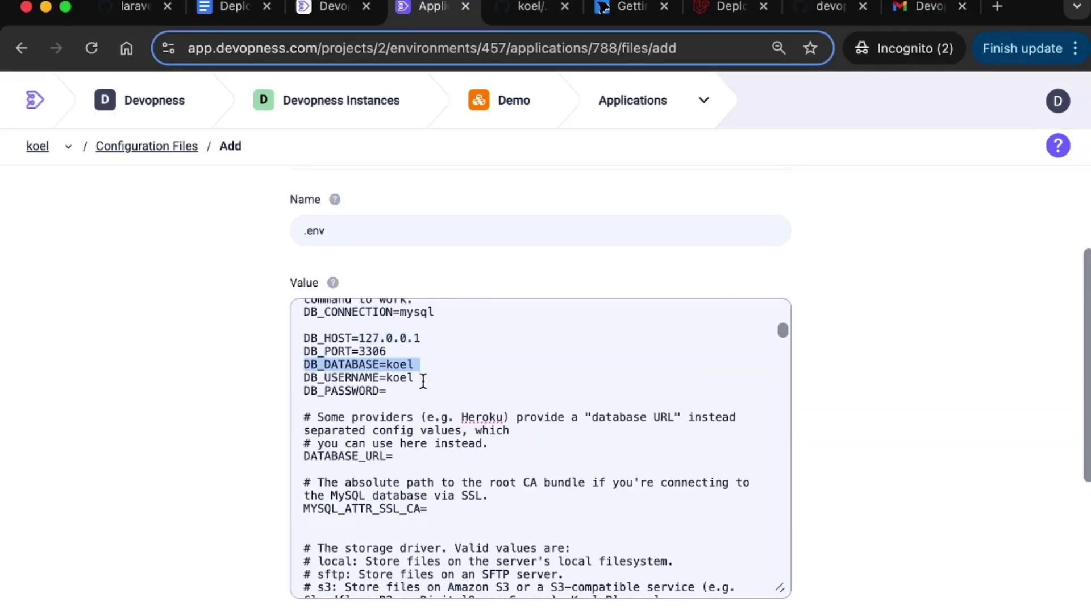
double_click(397, 377)
triple_click(398, 377)
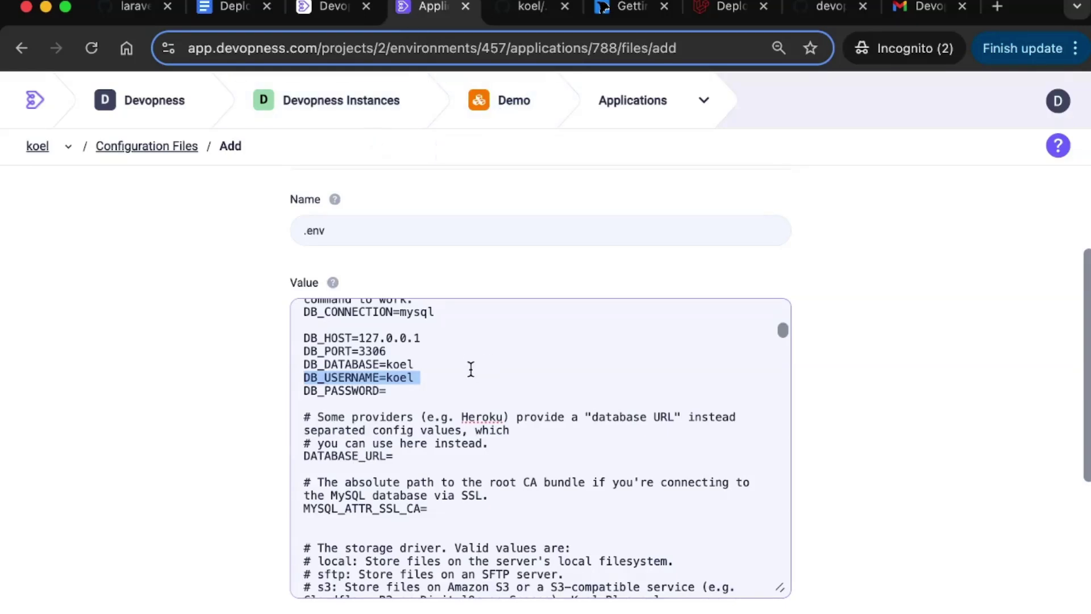
left_click(917, 7)
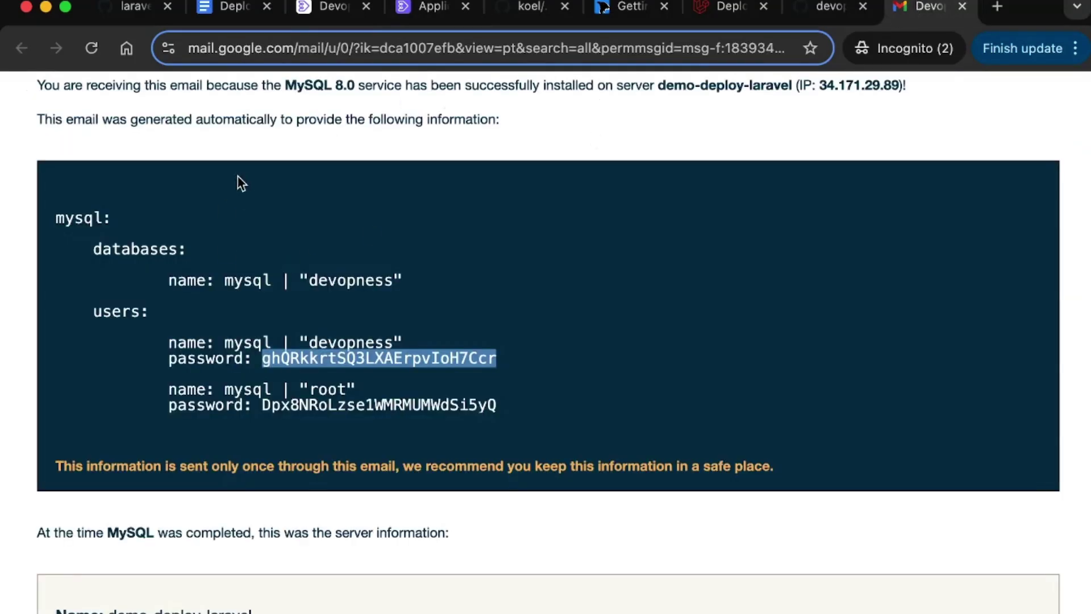
left_click(284, 278)
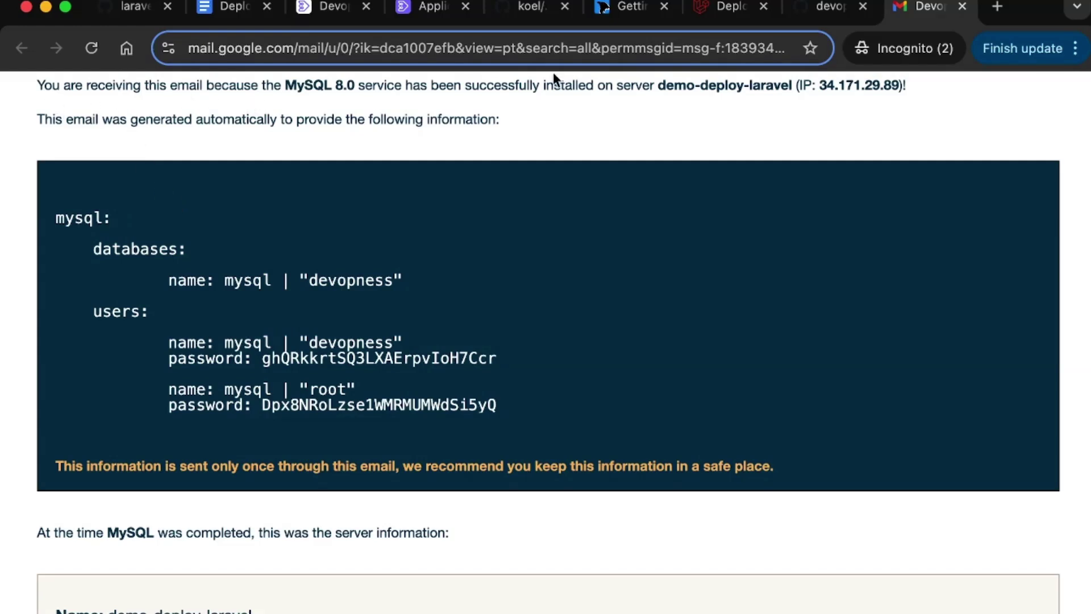
left_click_drag(660, 85, 797, 94)
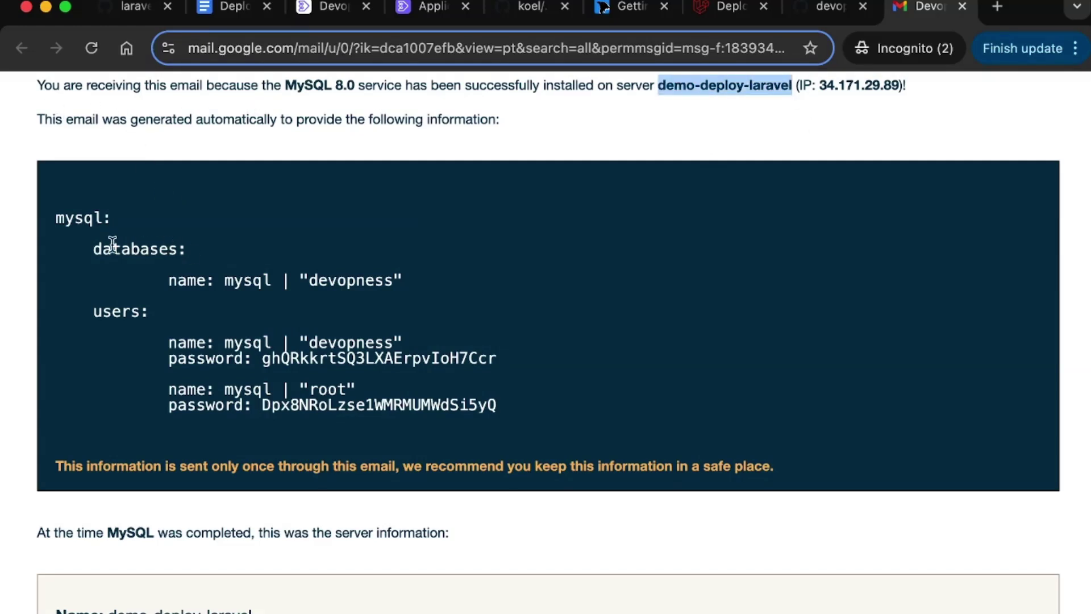
left_click(162, 240)
triple_click(161, 240)
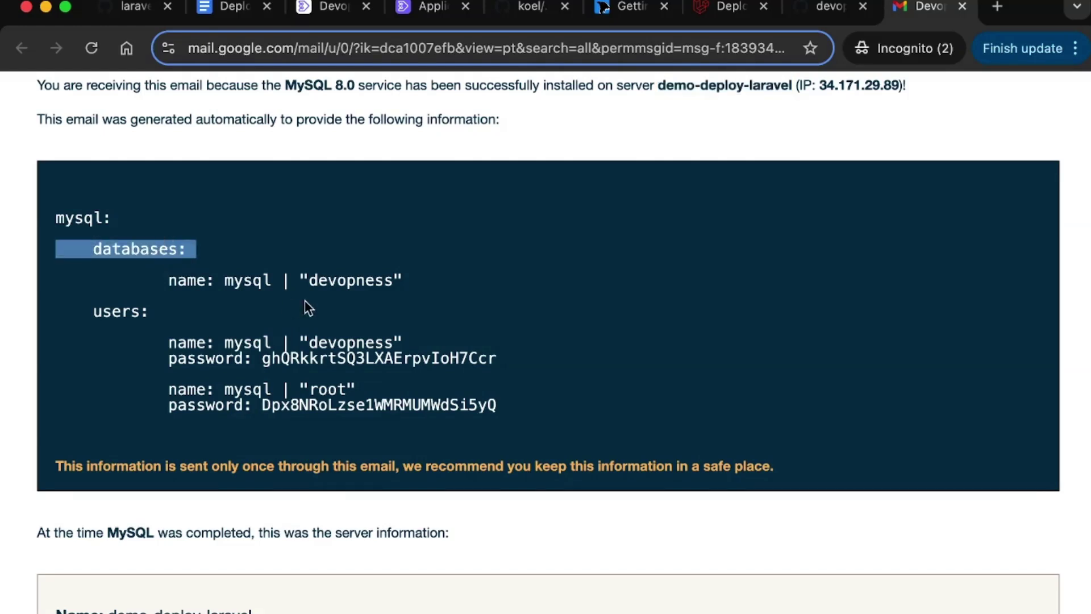
Copy the database name from the MySQL service email and set DB_DATABASE to devopness in the .env contents, without a leading space.
left_click(335, 281)
double_click(335, 281)
key("super+c")
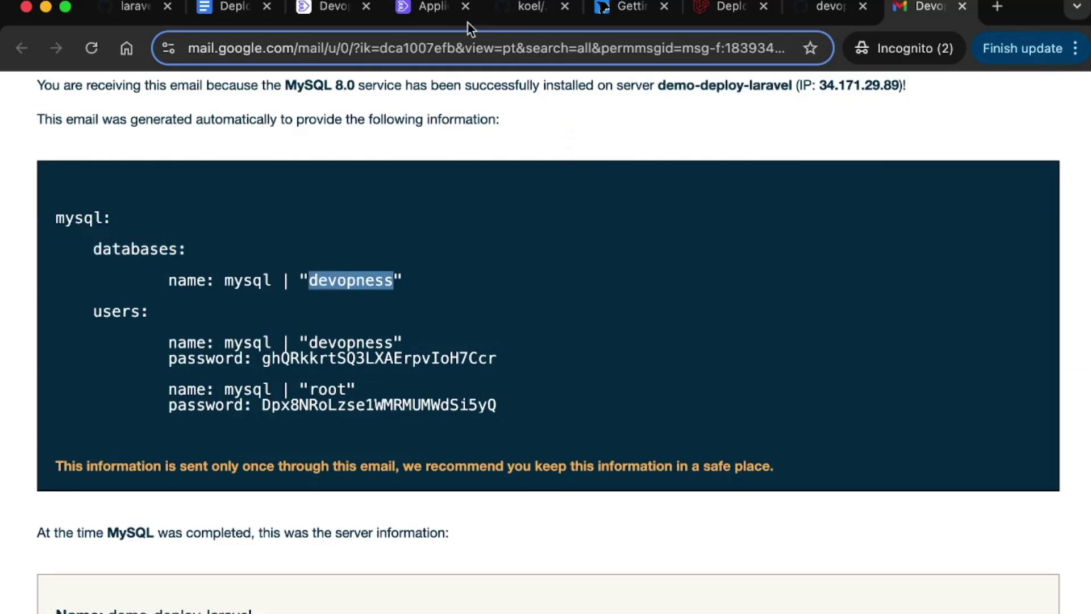
left_click(443, 8)
left_click(399, 388)
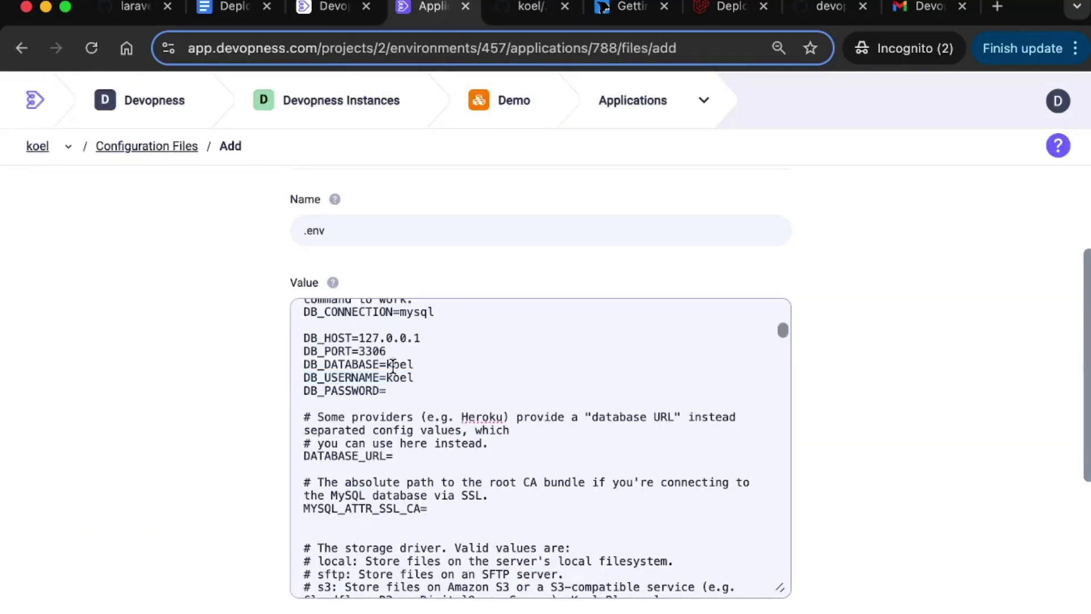
double_click(400, 364)
key("super+v")
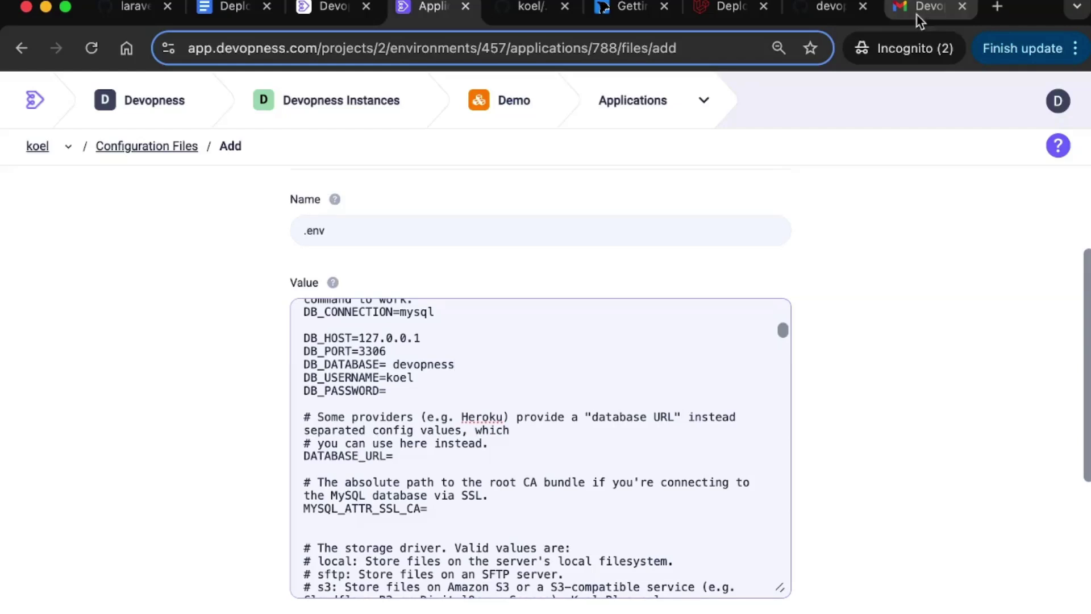
left_click(394, 364)
key("BackSpace")
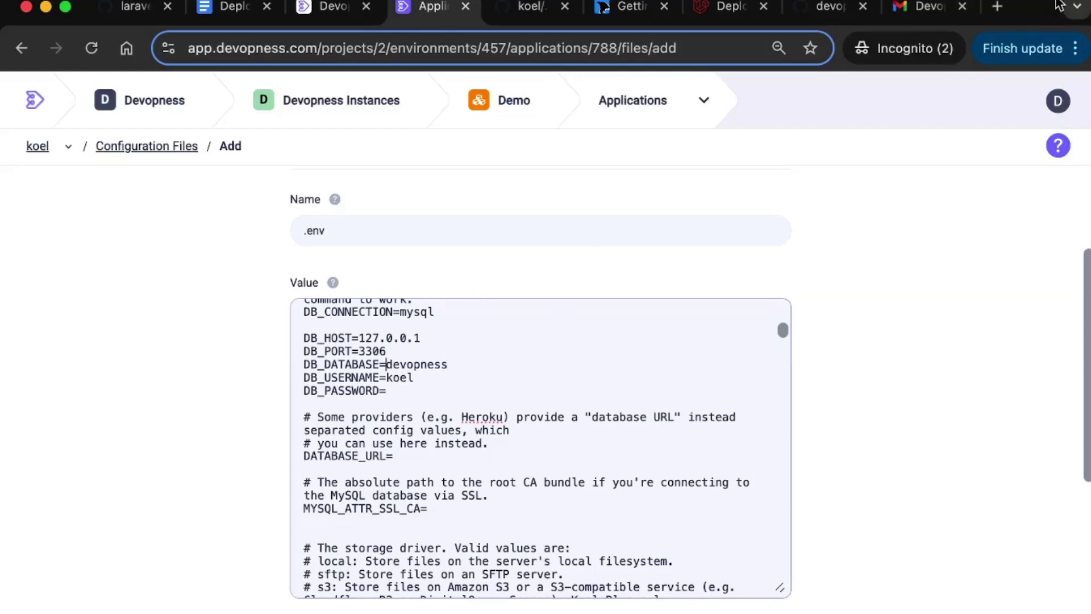
Review the MySQL users in the service email and copy the password of the devopness user.
left_click(915, 11)
double_click(113, 310)
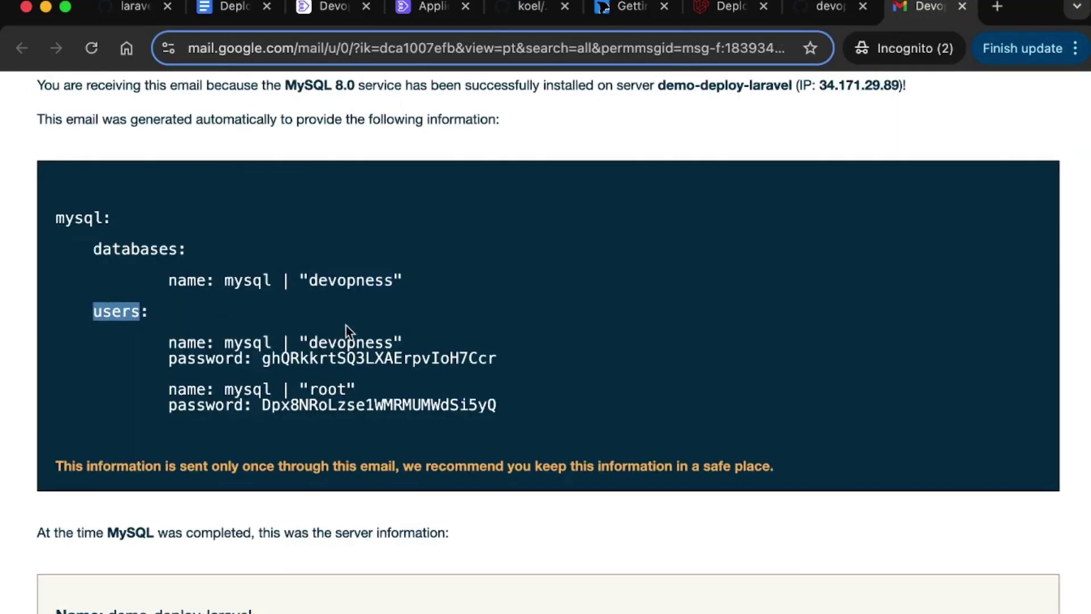
double_click(363, 343)
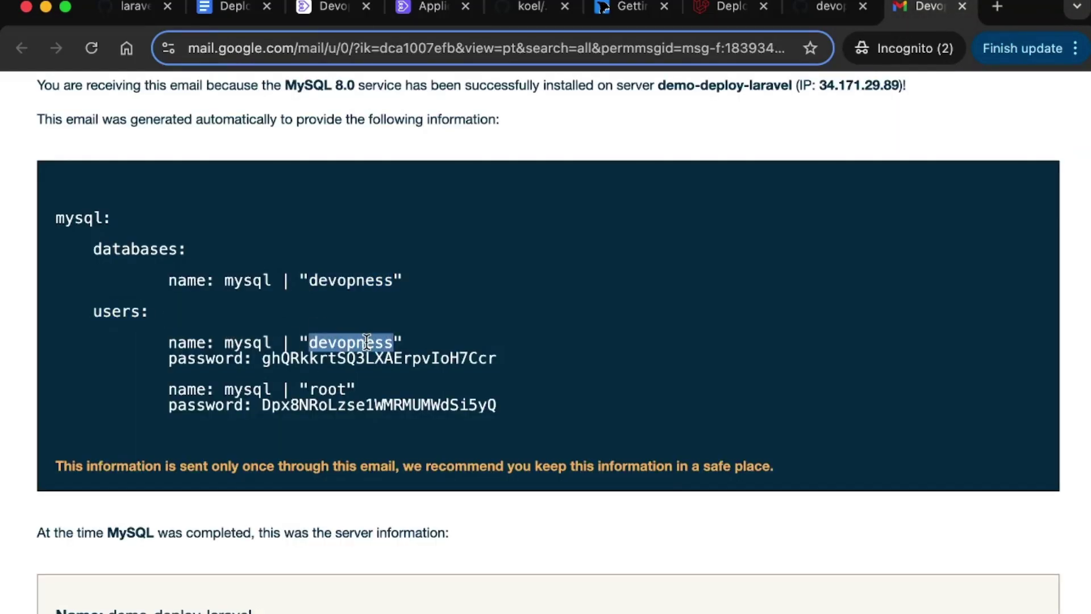
double_click(331, 391)
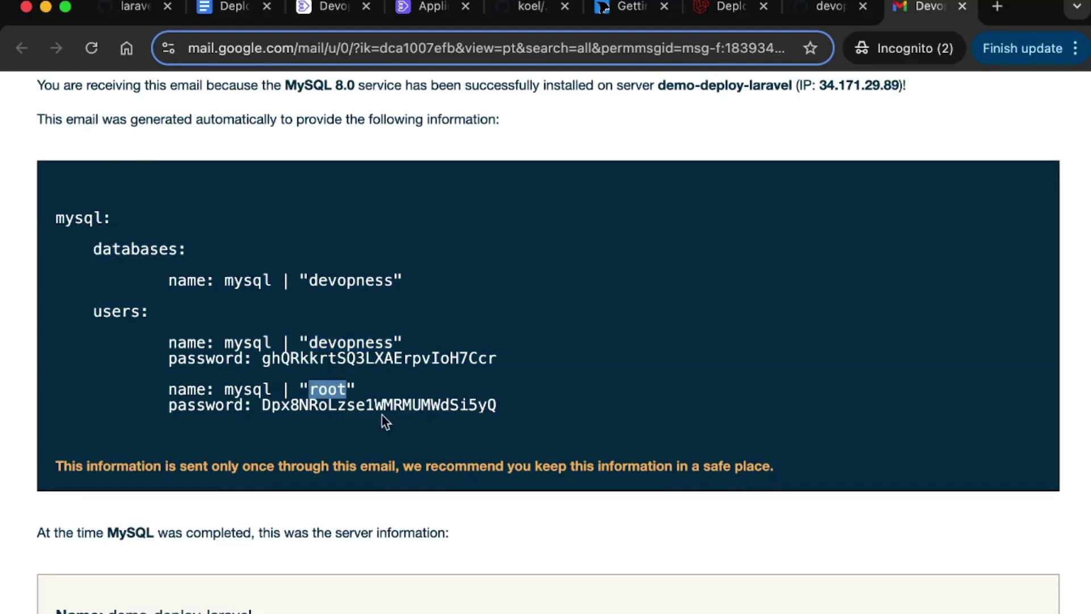
double_click(366, 404)
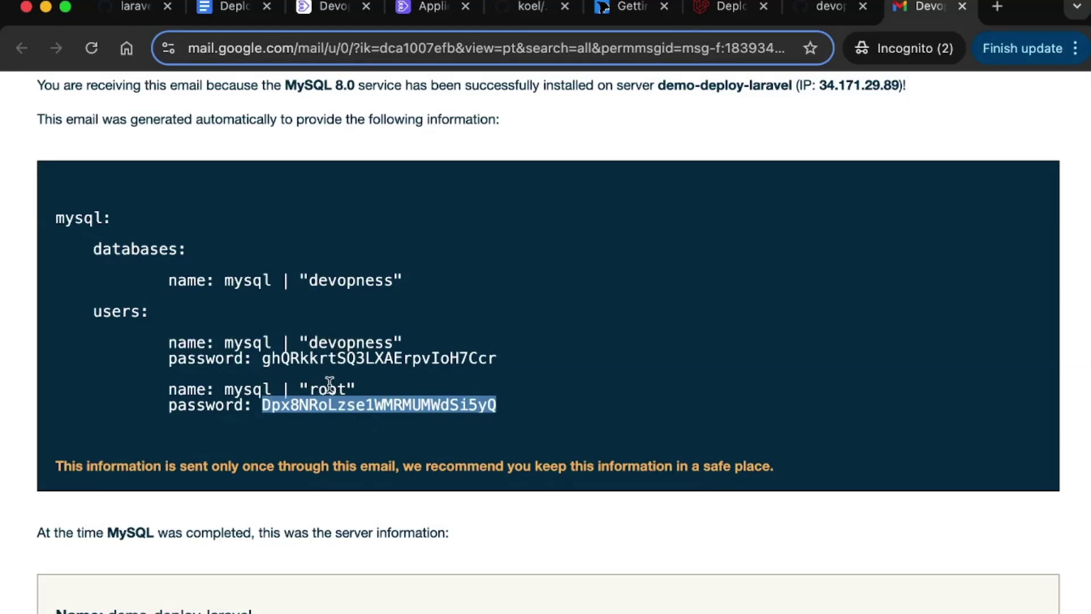
double_click(333, 358)
key("super+c")
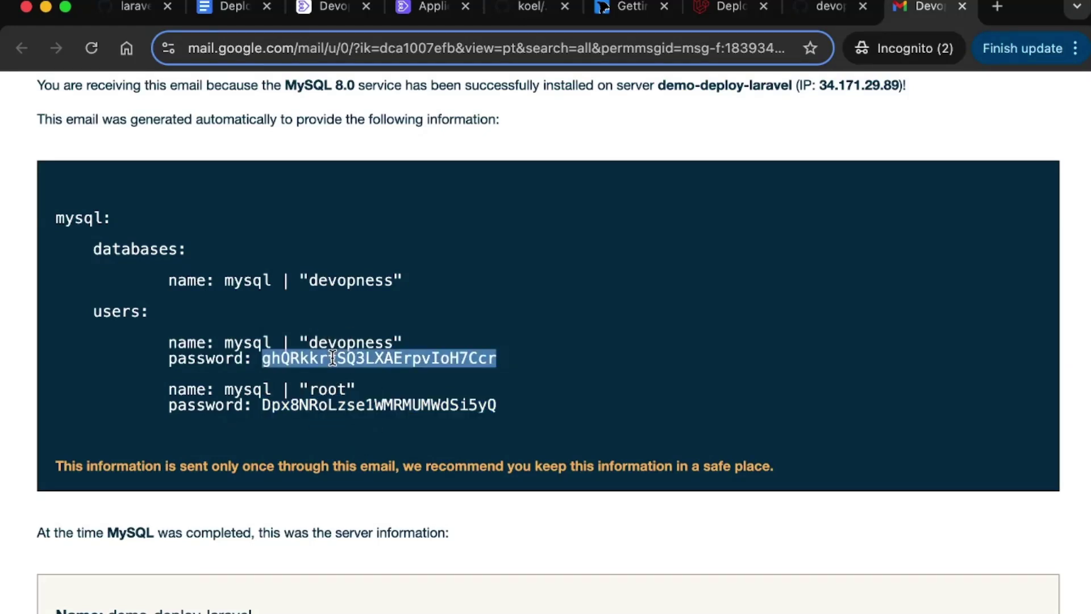
Paste the copied database user password as the DB_PASSWORD value in the Devopness .env contents, removing the space before it.
left_click(427, 7)
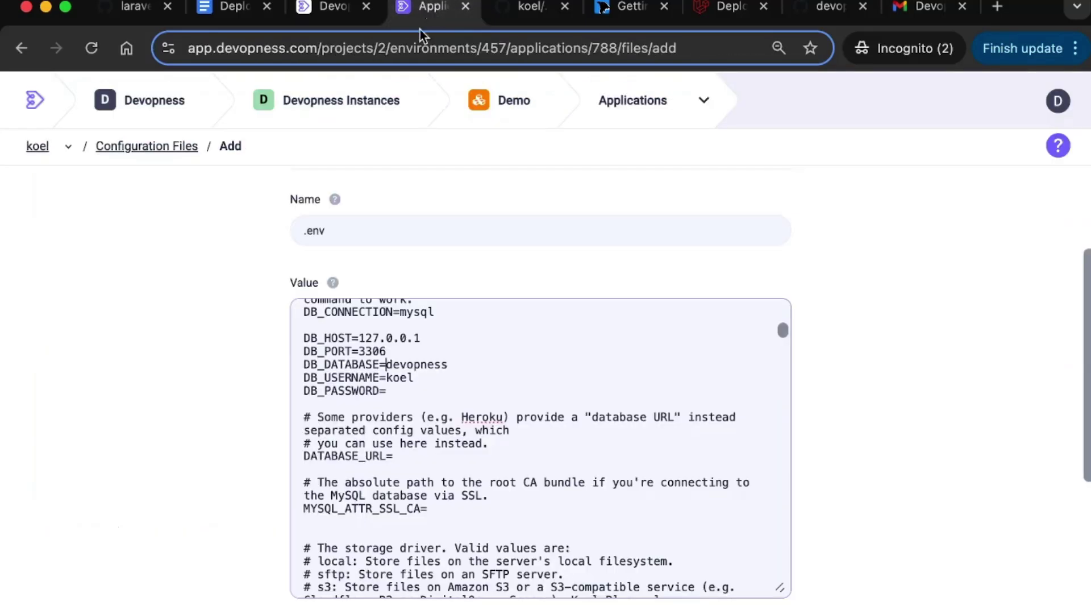
key("super+v")
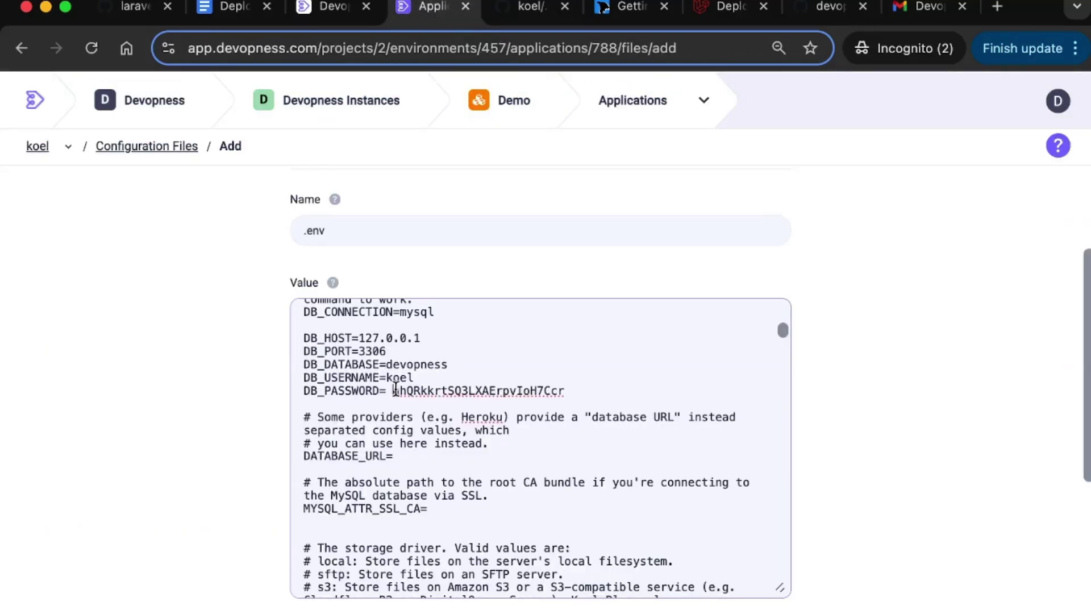
left_click(396, 392)
key("BackSpace")
key("super+shift+Right")
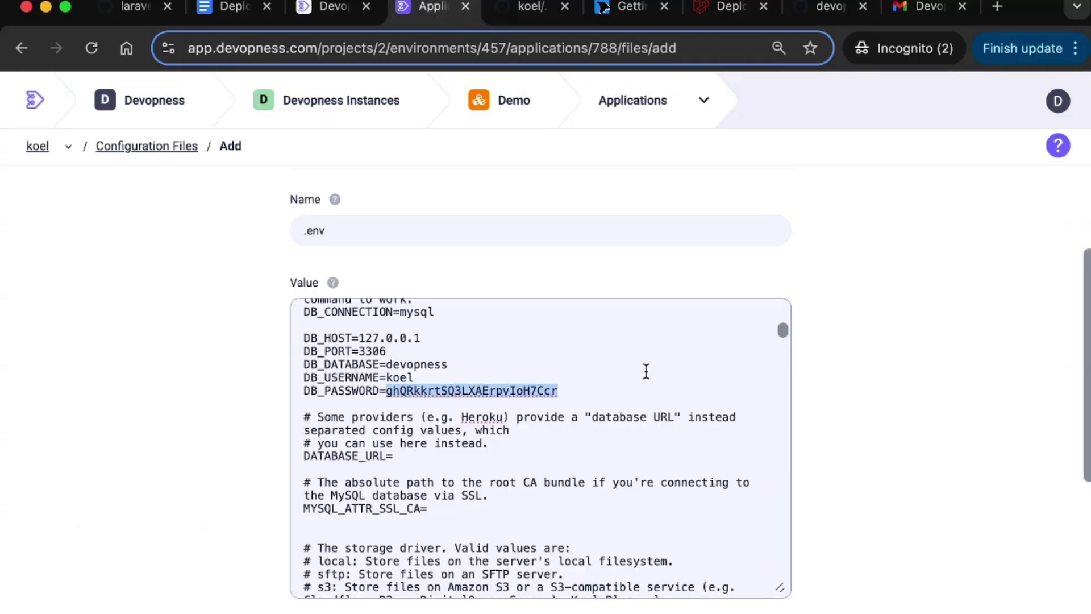
key("super+Left")
key("super+shift+Right")
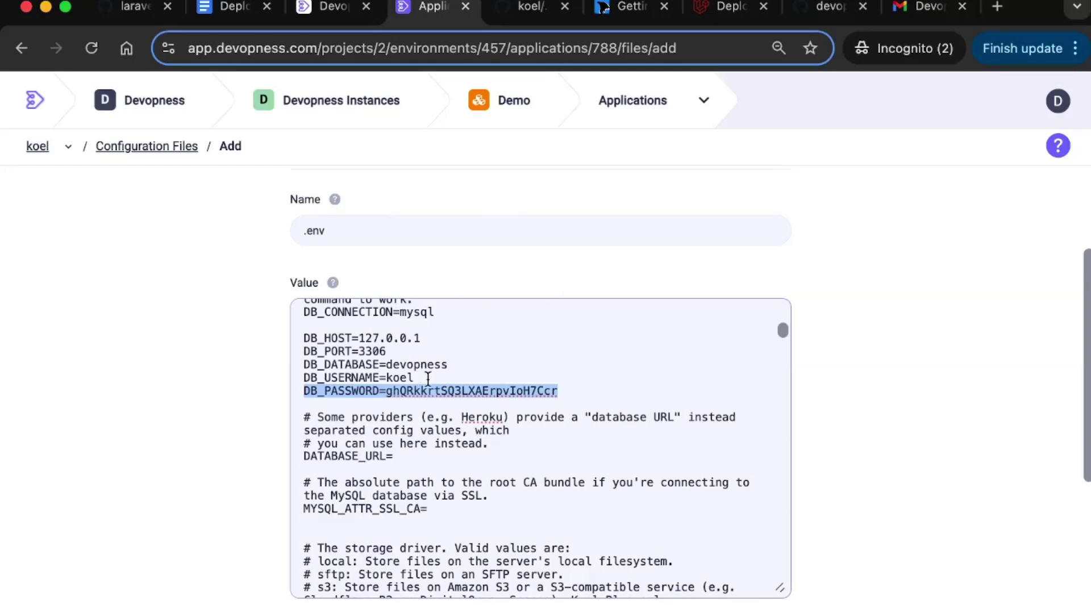
Set DB_USERNAME to devopness in the .env contents and check the database name, username and password values.
double_click(397, 378)
type("dev")
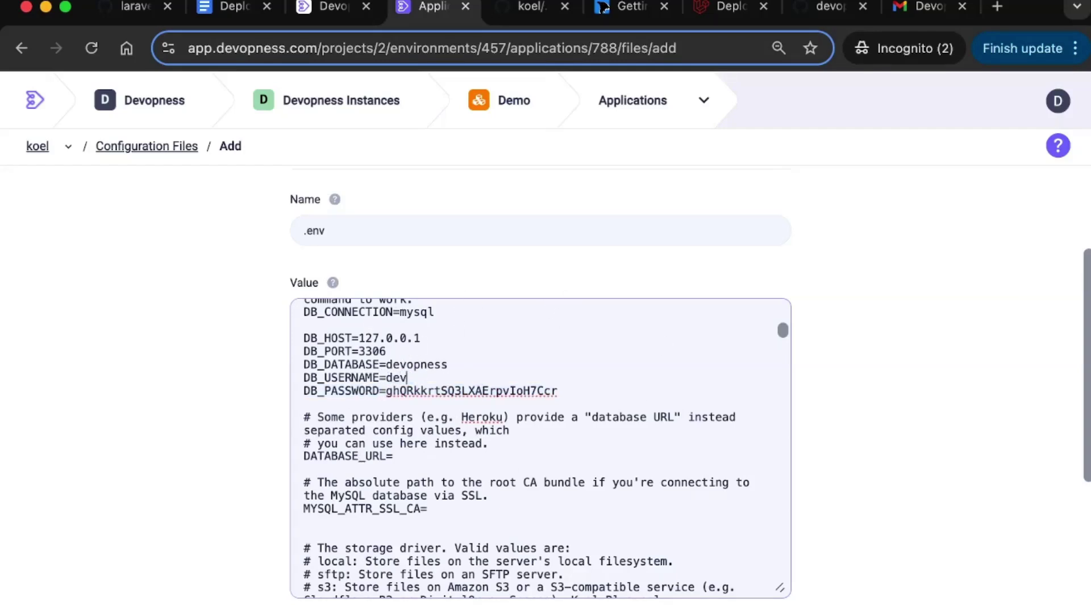
type("opness")
double_click(410, 364)
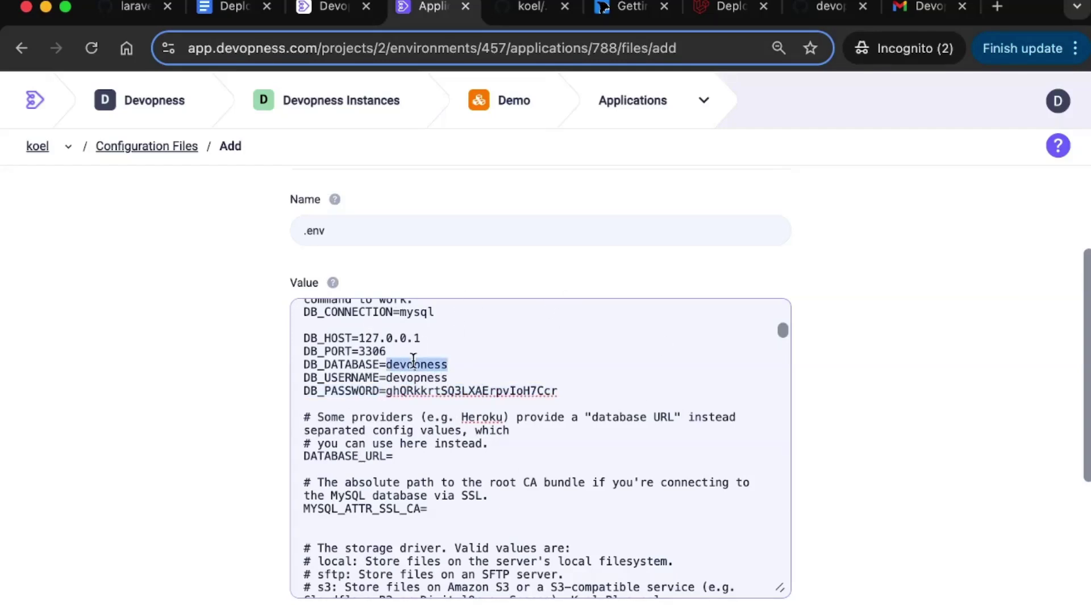
double_click(417, 378)
double_click(445, 392)
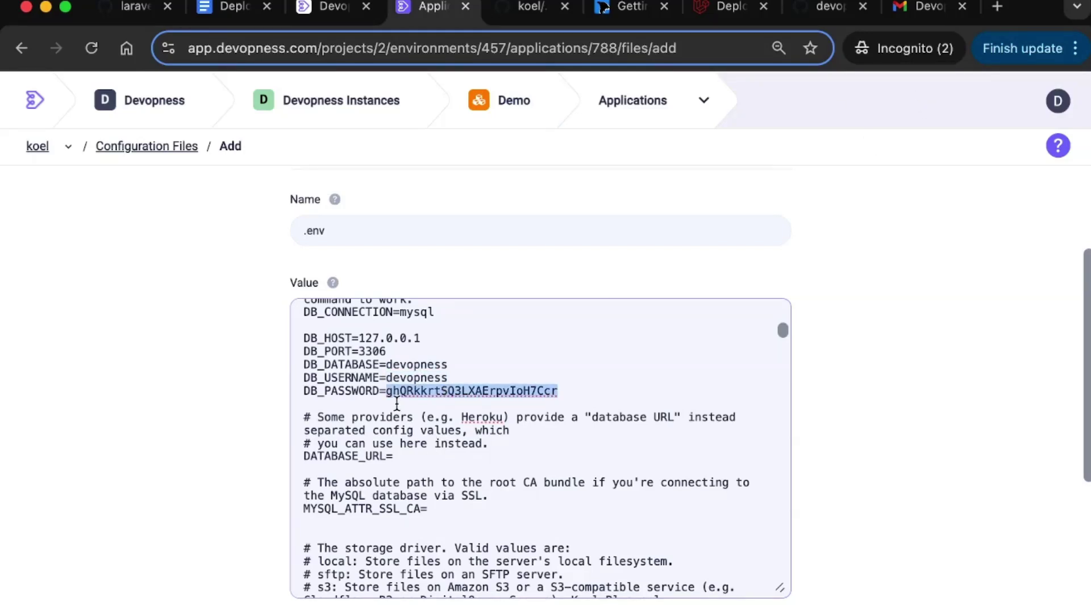
Close the MySQL service email and save the .env configuration file for the koel application in Devopness.
left_click(920, 9)
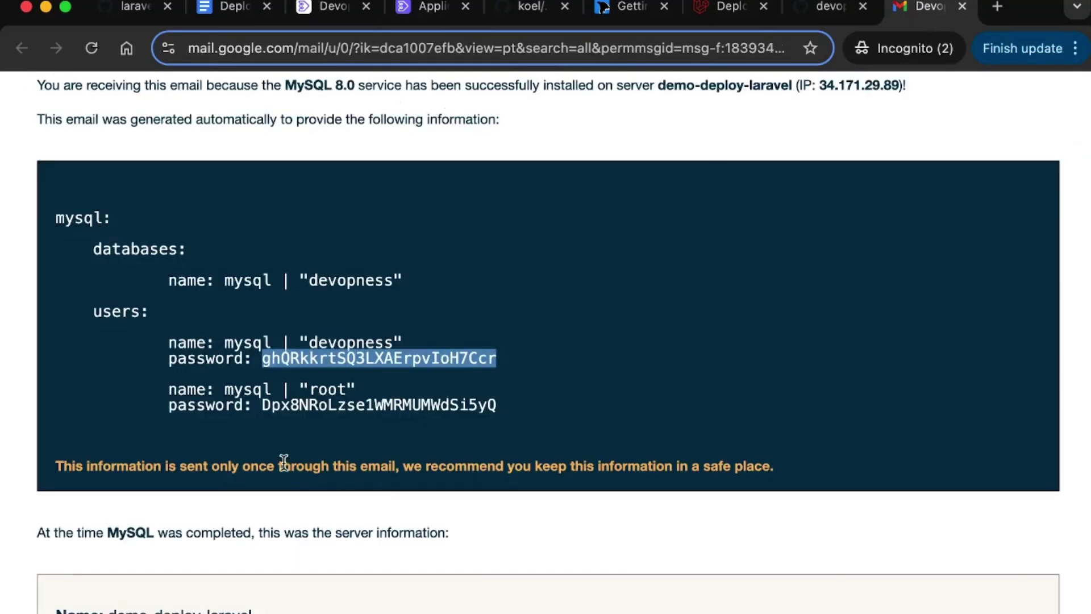
left_click(962, 6)
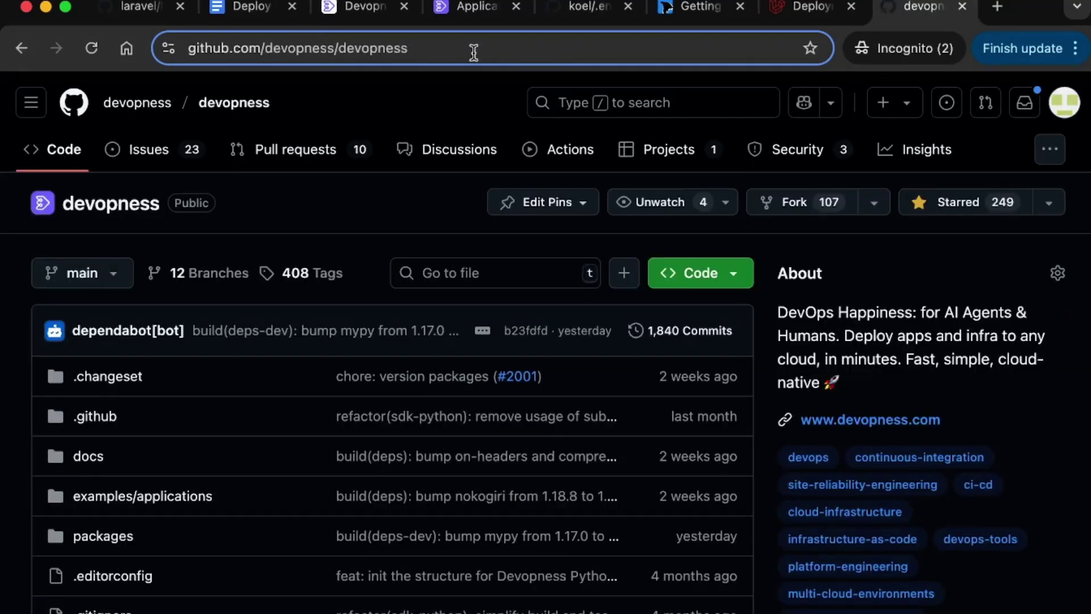
left_click(471, 8)
scroll(681, 460, "down", 4)
scroll(884, 465, "down", 5)
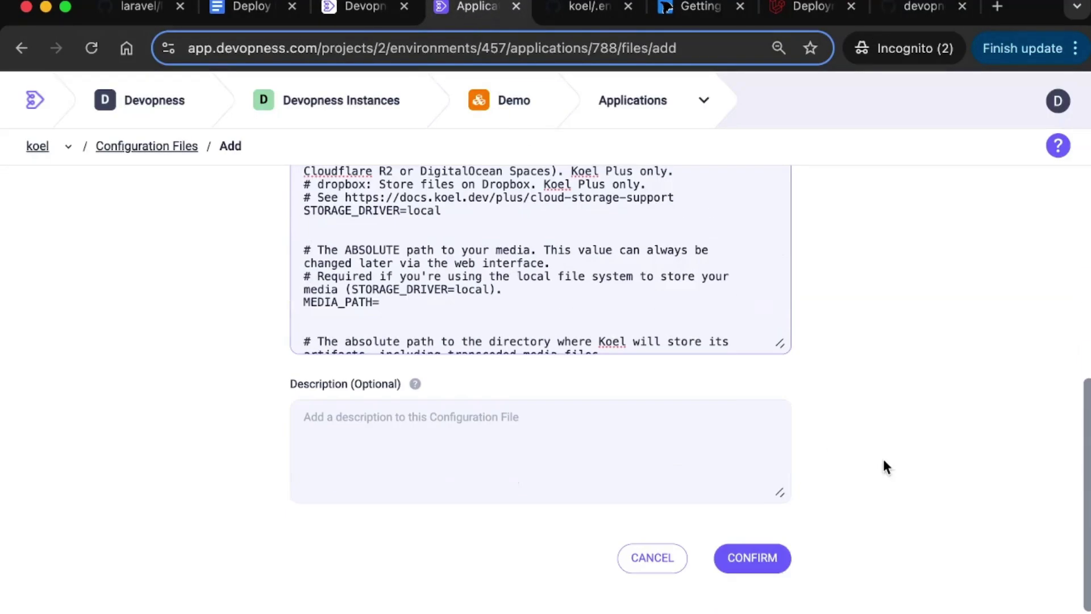
left_click(760, 559)
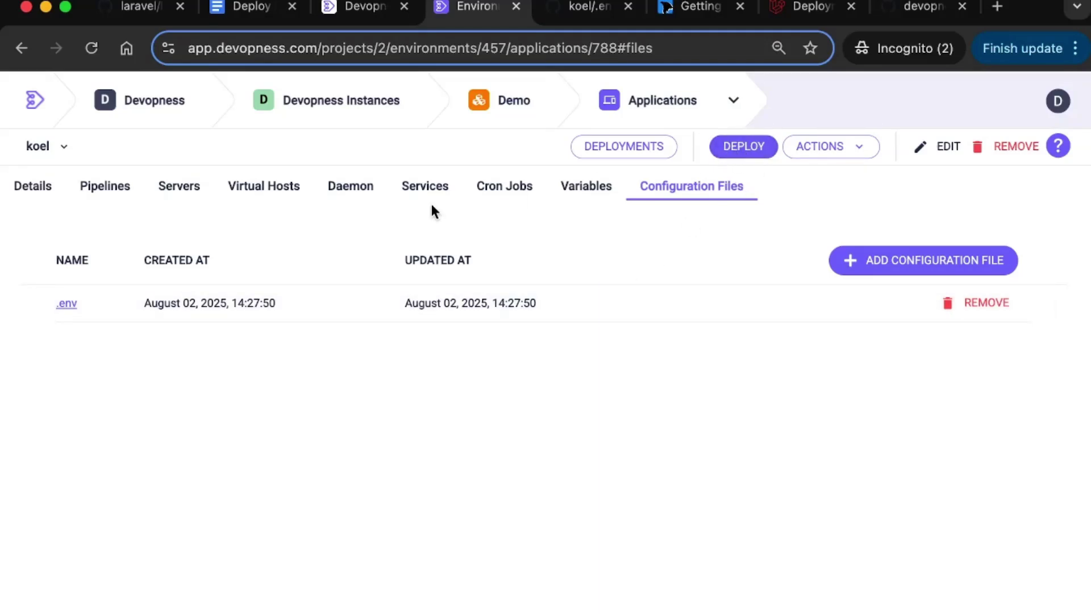
Start a deployment of the koel application with Branch as the source and master as the branch.
left_click(28, 190)
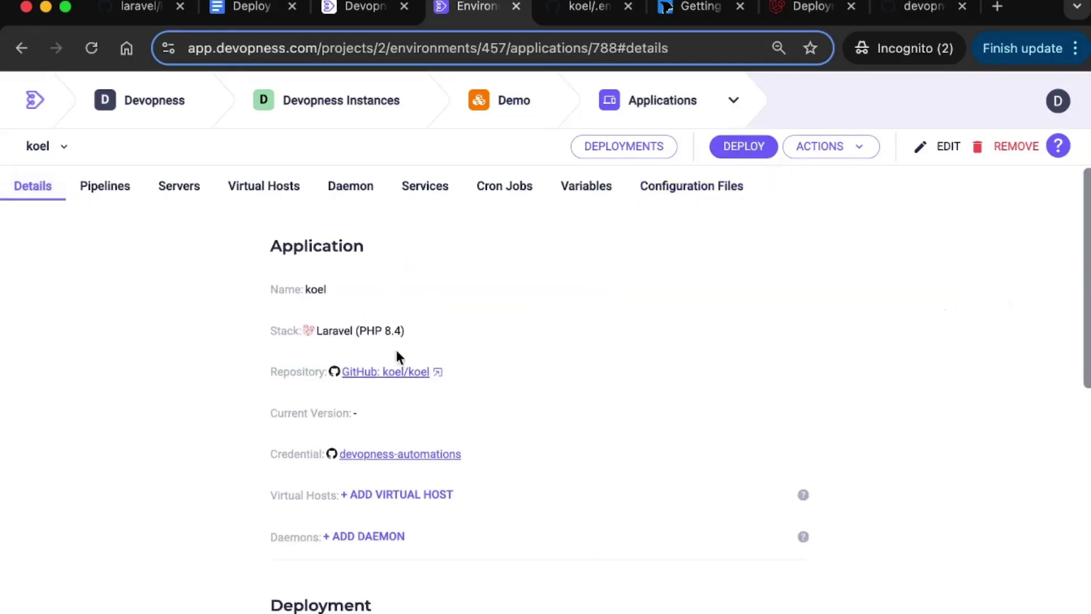
left_click(756, 145)
scroll(657, 314, "down", 3)
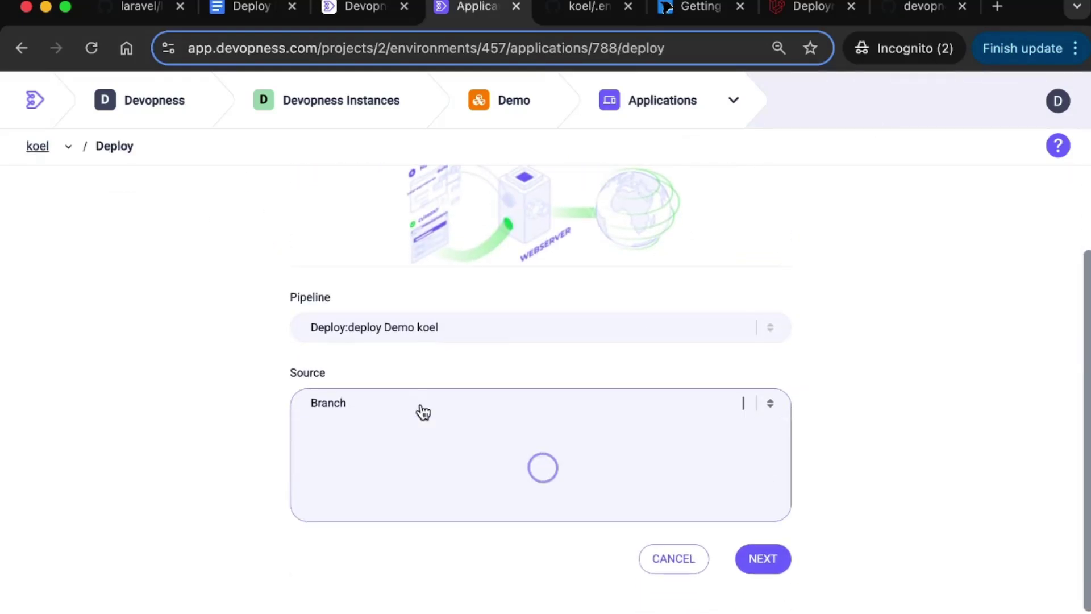
left_click(423, 411)
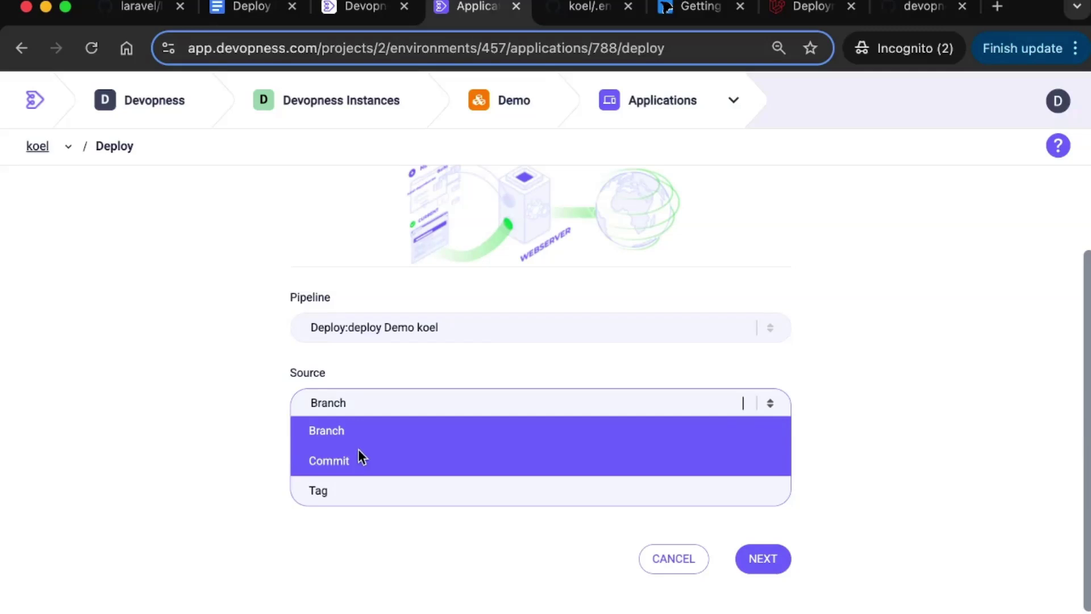
left_click(335, 432)
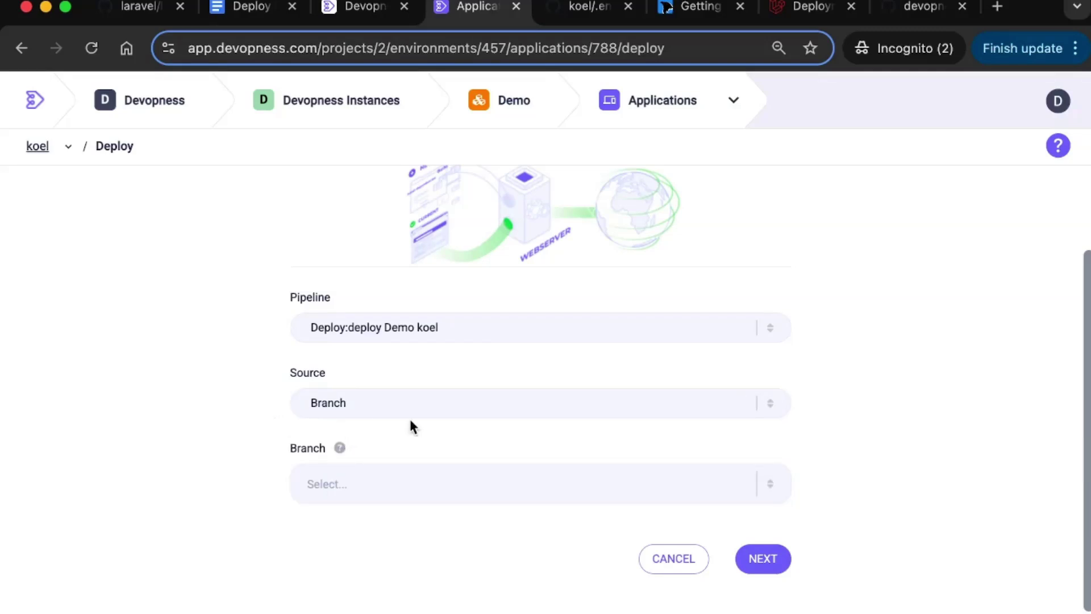
left_click(428, 486)
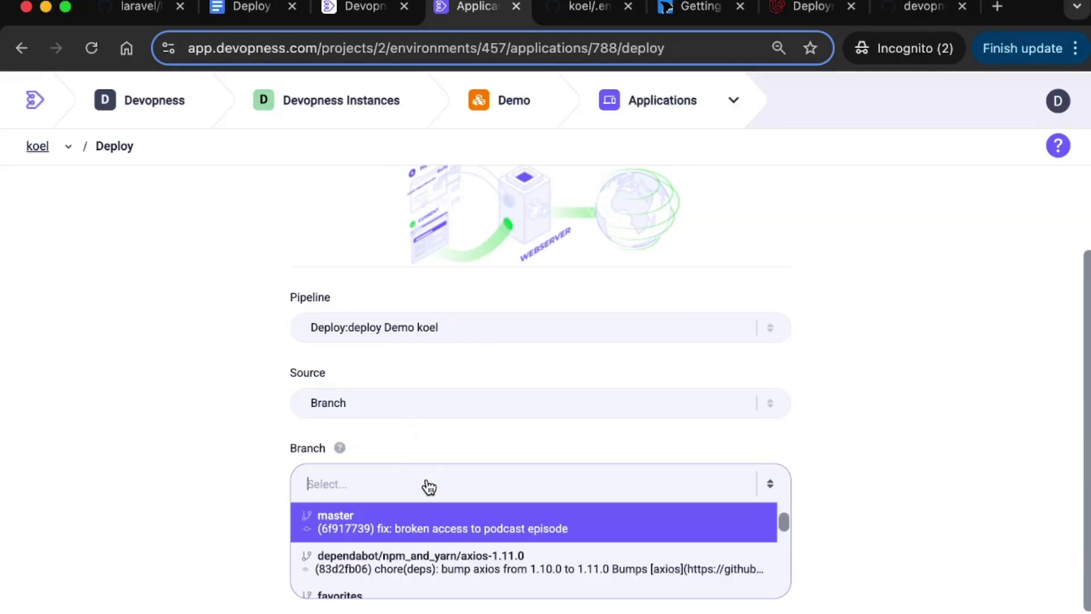
left_click(417, 527)
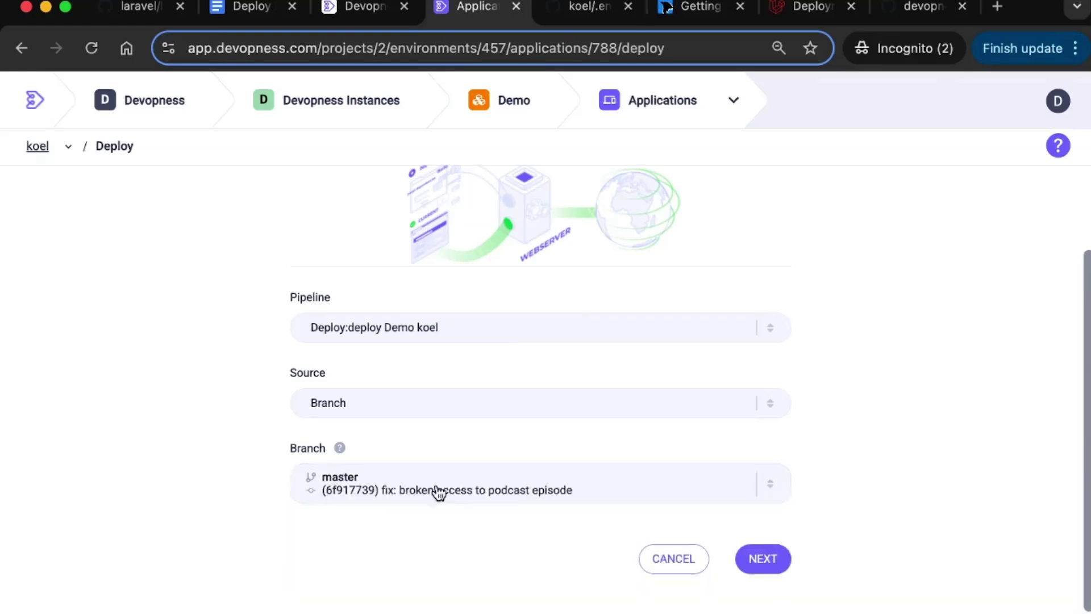
Check the latest master commit in the koel repository on GitHub and continue the Devopness deployment to the server selection.
left_click(568, 14)
scroll(85, 138, "up", 3)
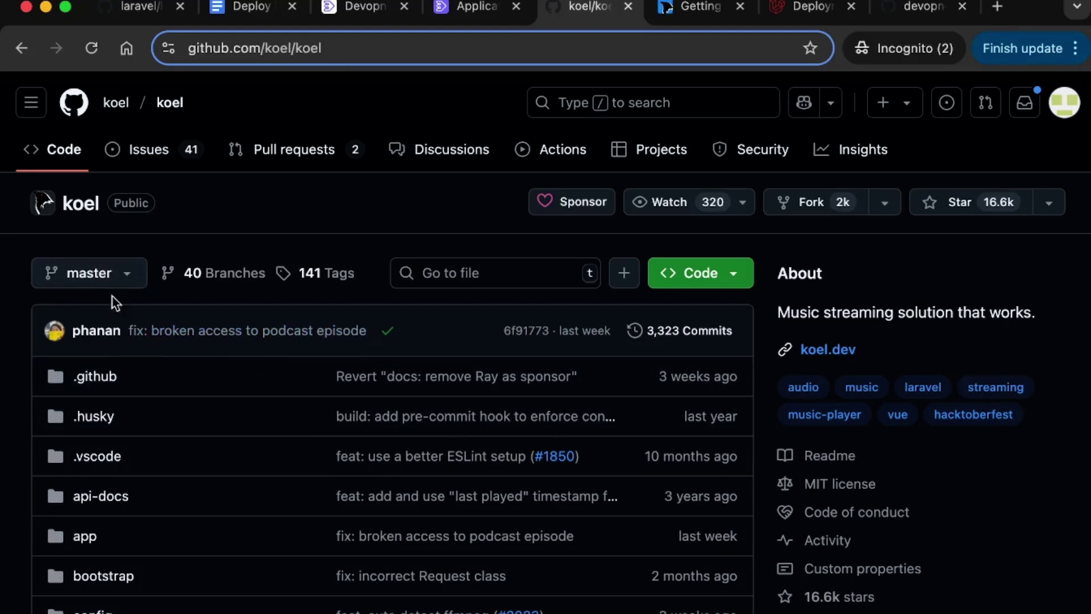
left_click(468, 17)
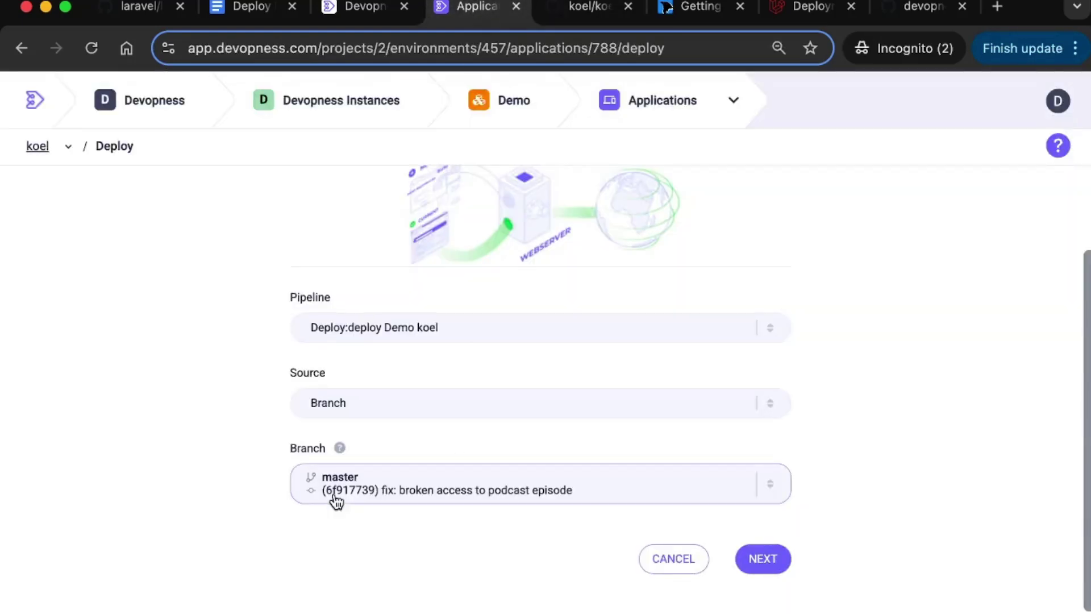
left_click(783, 567)
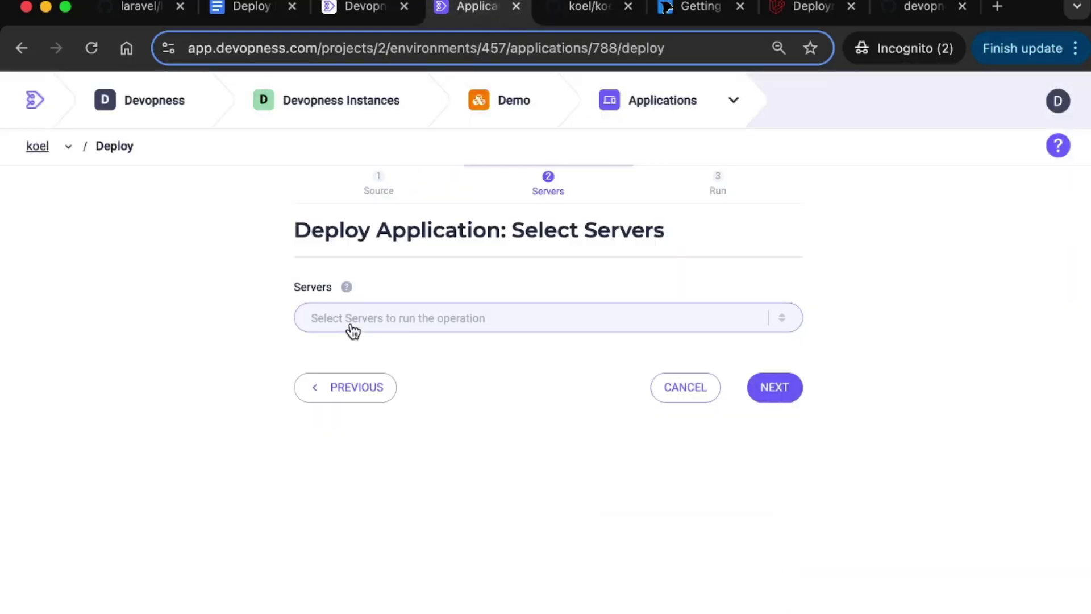
Choose demo-deploy-laravel as the server for the koel deployment and continue to the Run stage.
left_click(429, 319)
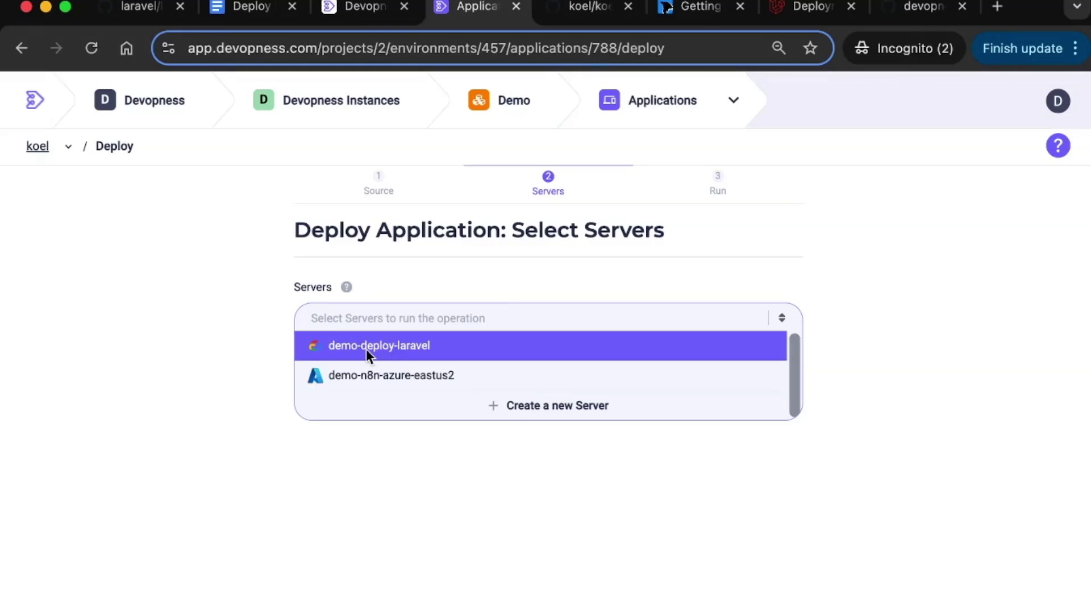
left_click(422, 346)
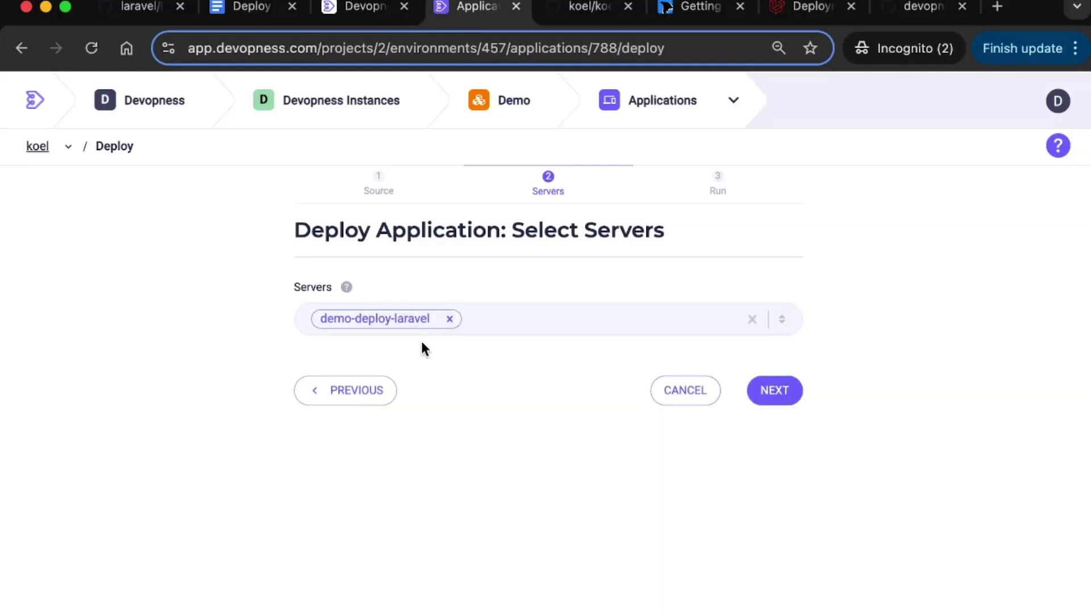
left_click(774, 391)
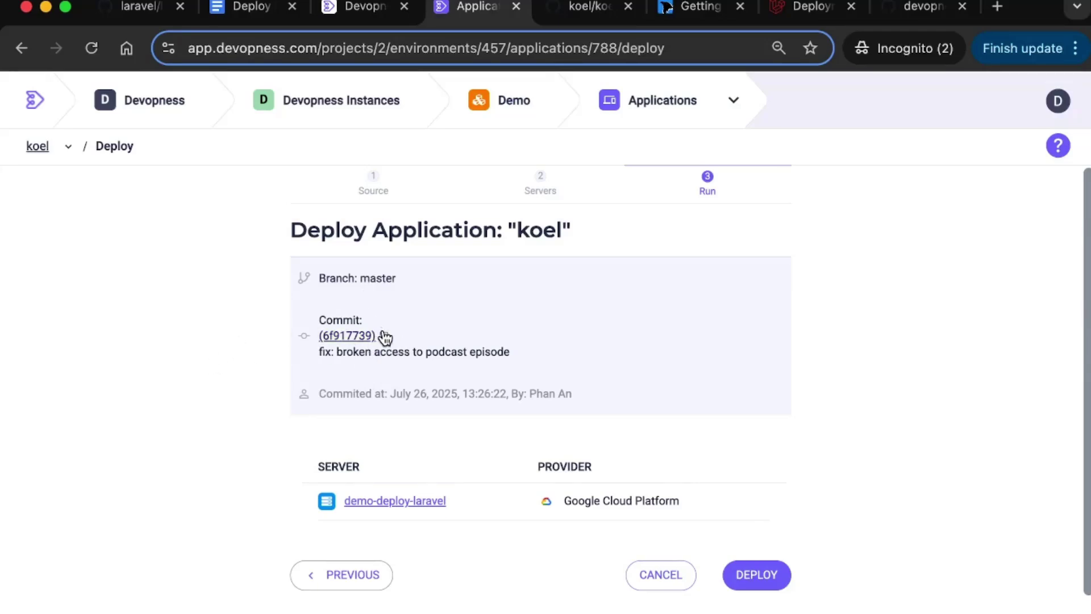
Examine the code changes of the commit selected for deployment on GitHub.
left_click(529, 8)
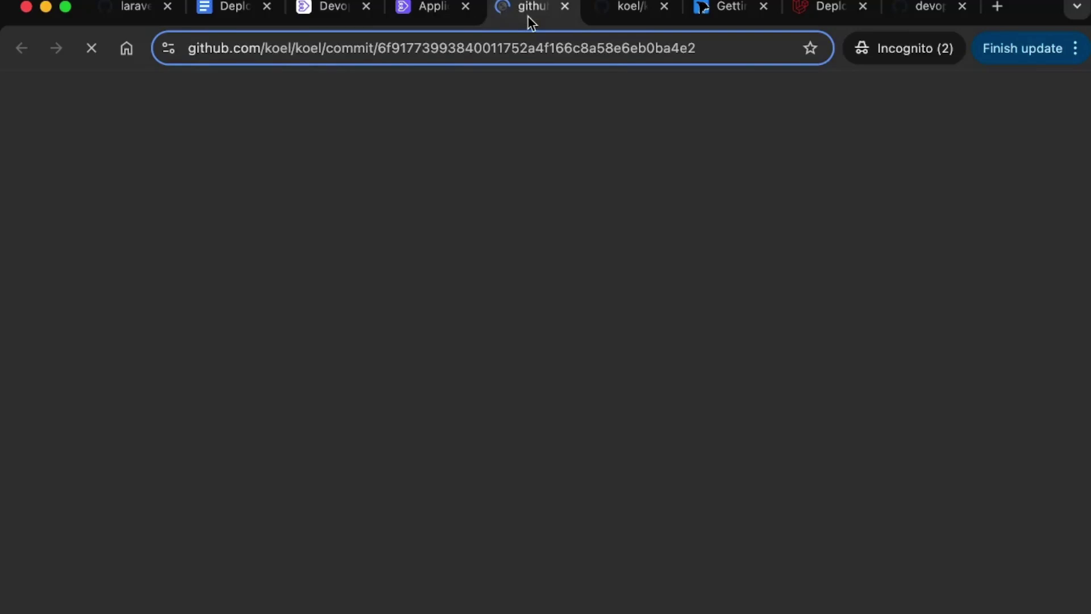
scroll(513, 498, "down", 10)
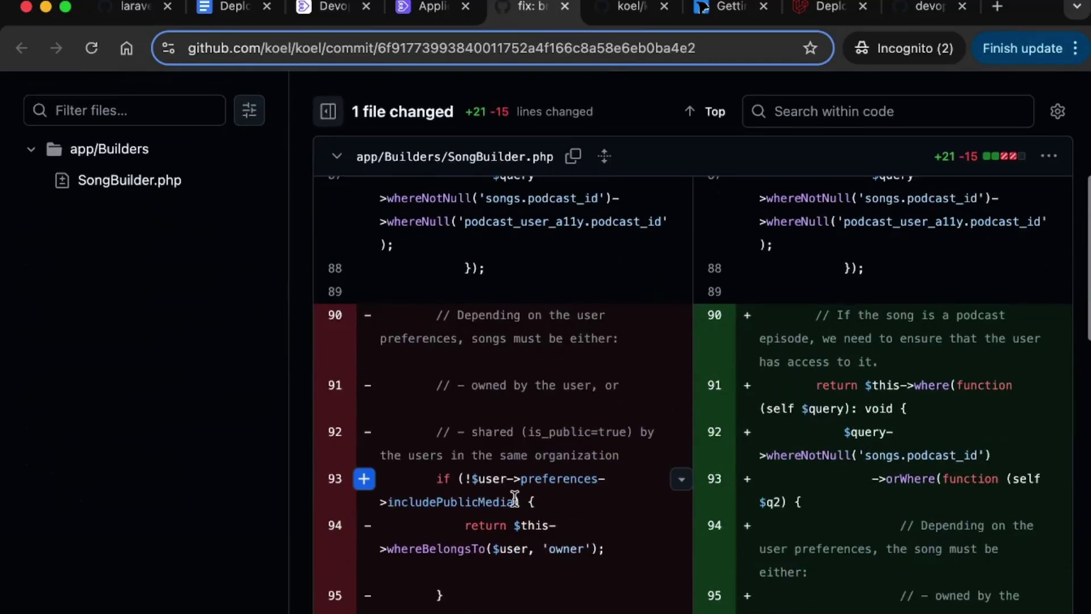
scroll(516, 507, "down", 10)
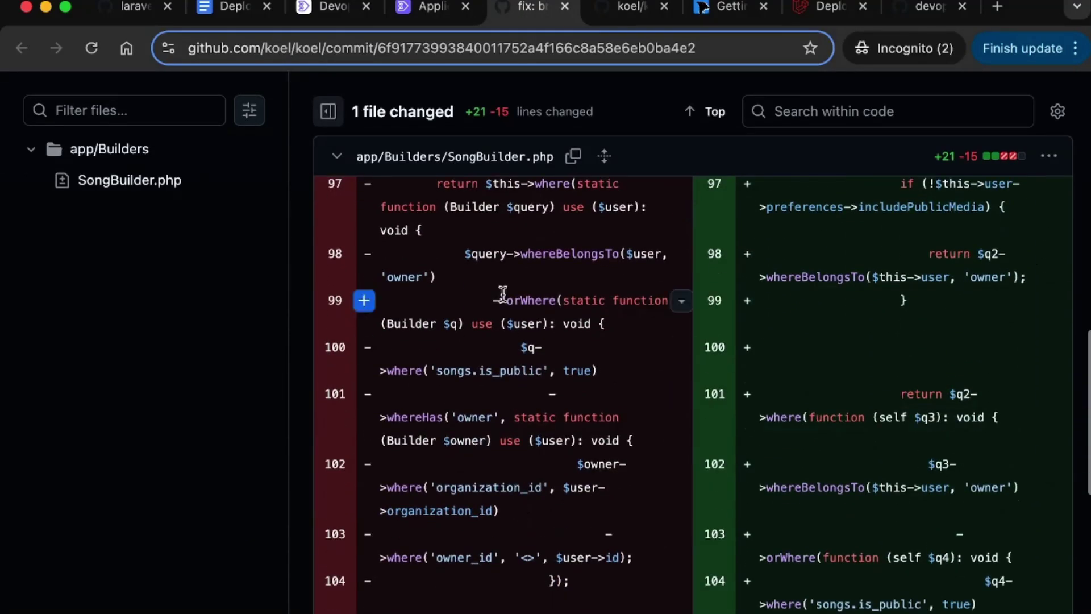
scroll(502, 299, "up", 5)
Return to Devopness, launch the koel deployment and view its related PHP-FPM:8.4 service deploy action.
left_click(432, 8)
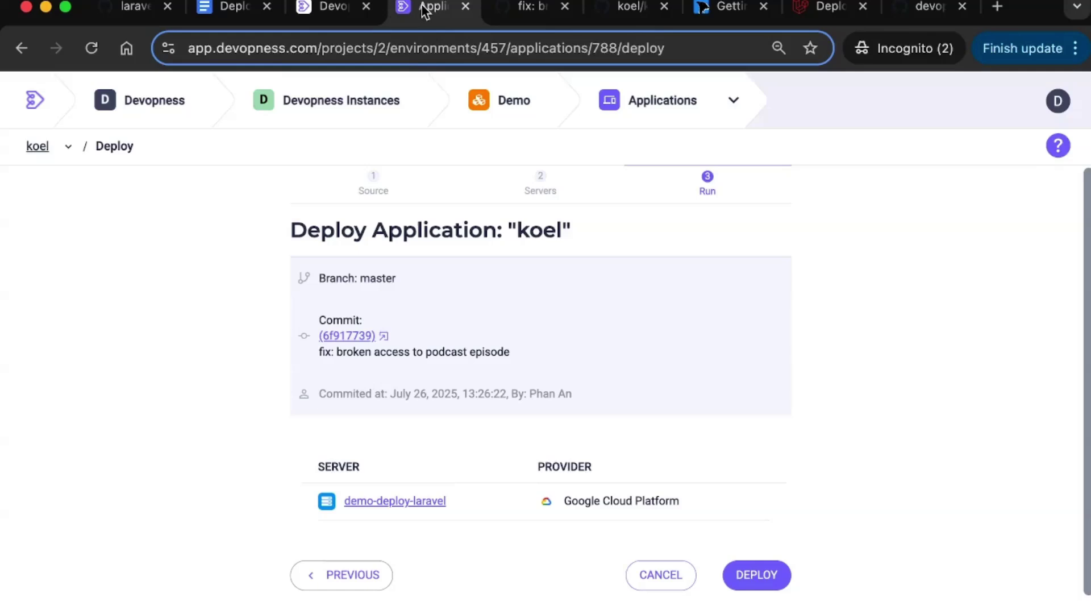
left_click(759, 576)
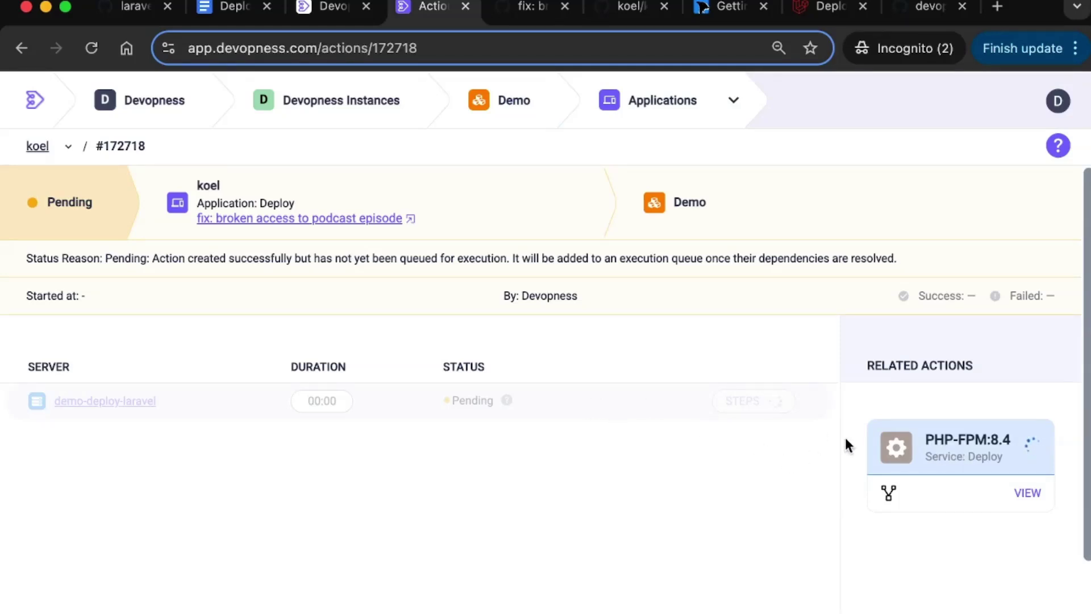
left_click(870, 442)
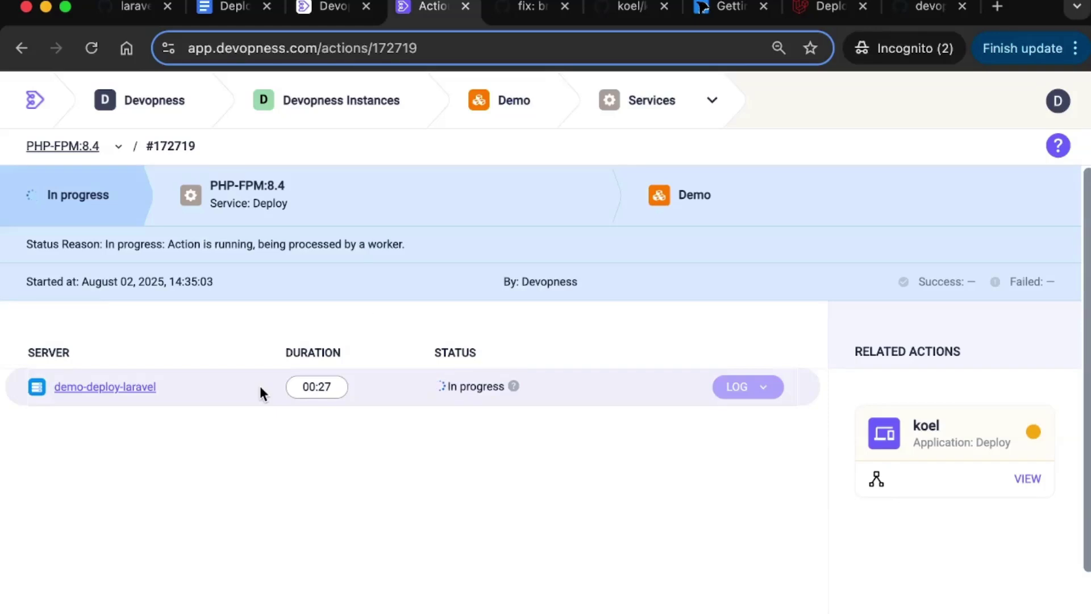
Open the demo-deploy-laravel server's details and review its provider, region, instance type, disk size, operating system and status.
left_click(713, 107)
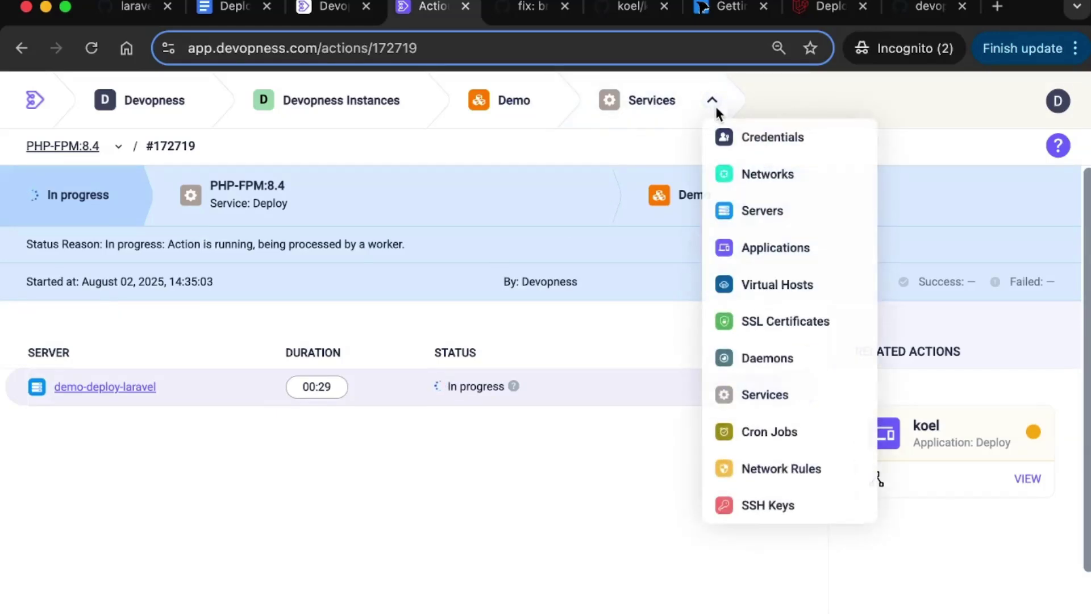
left_click(758, 215)
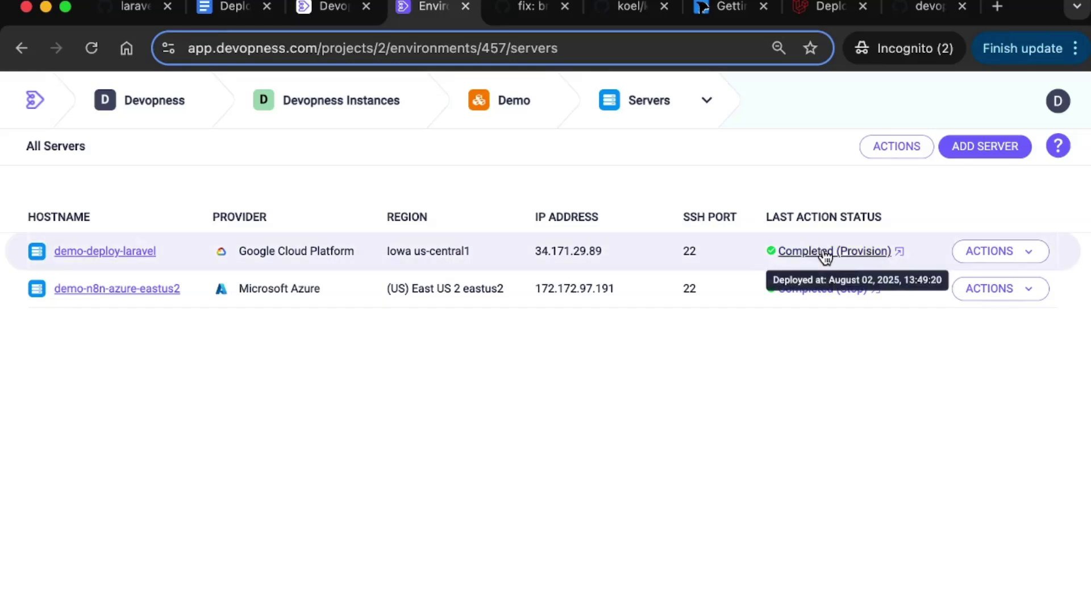
left_click(122, 252)
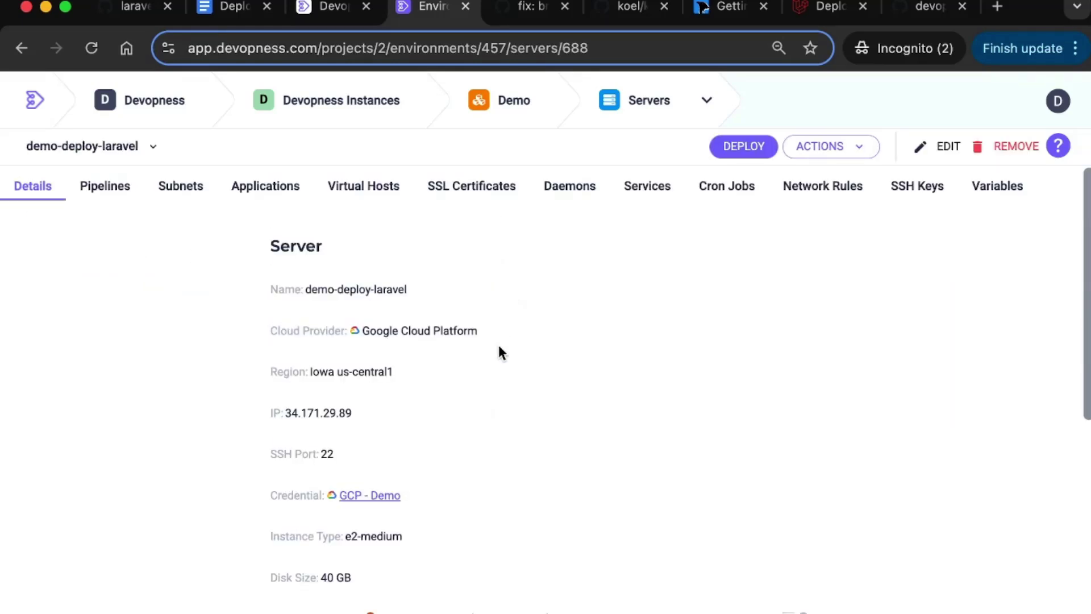
scroll(499, 348, "up", 5)
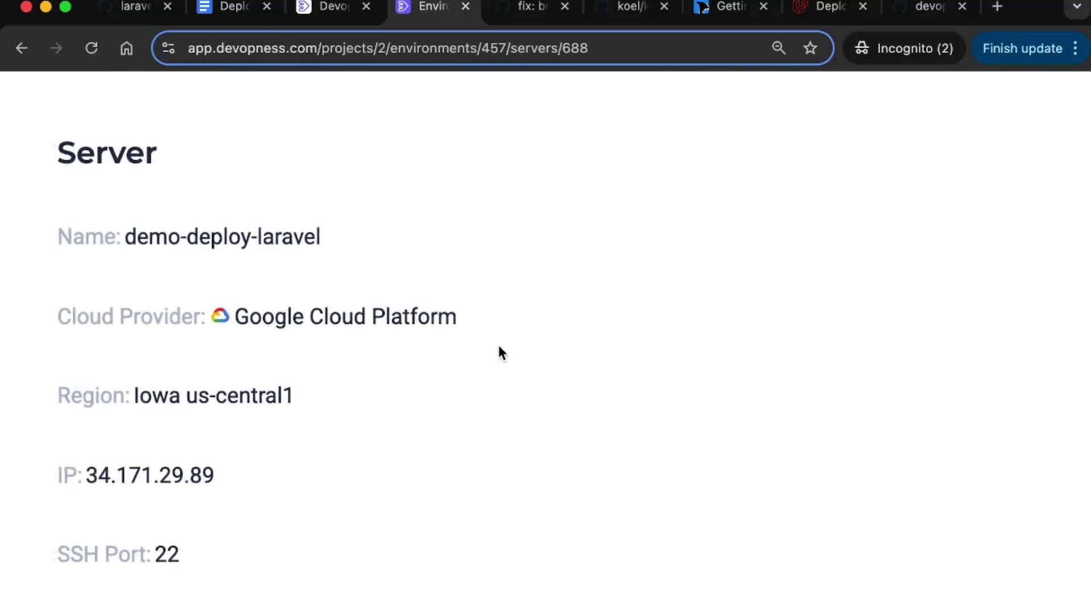
scroll(249, 401, "down", 4)
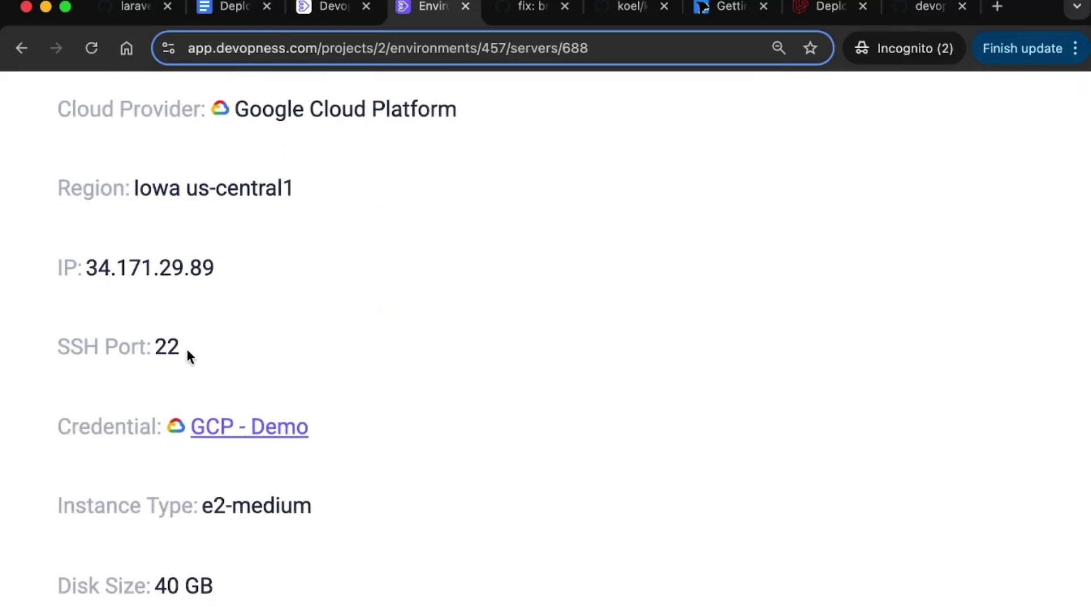
scroll(186, 347, "down", 3)
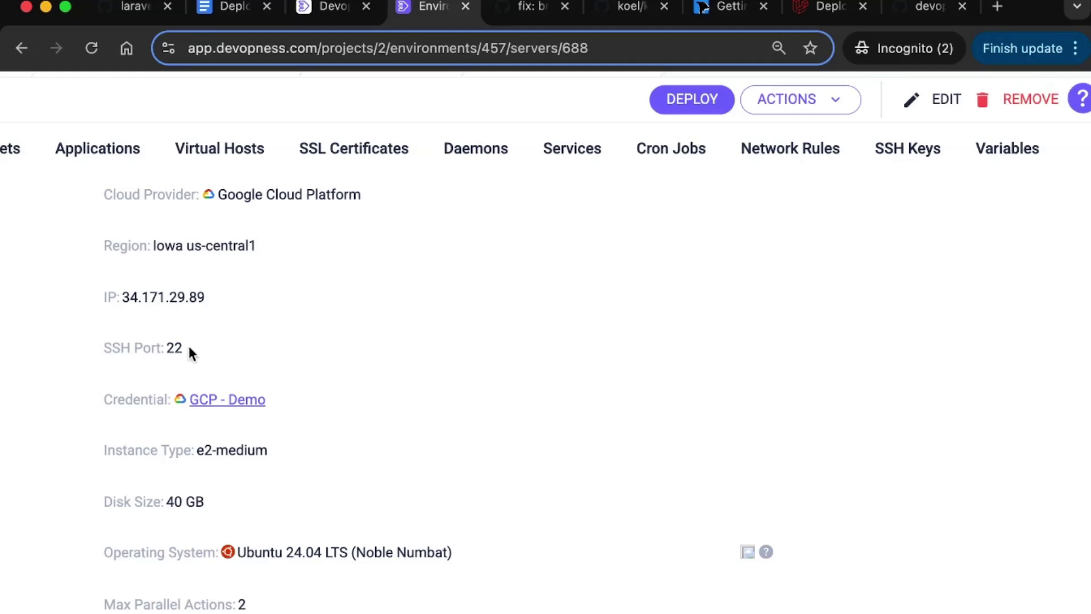
scroll(176, 354, "down", 2)
scroll(222, 444, "down", 3)
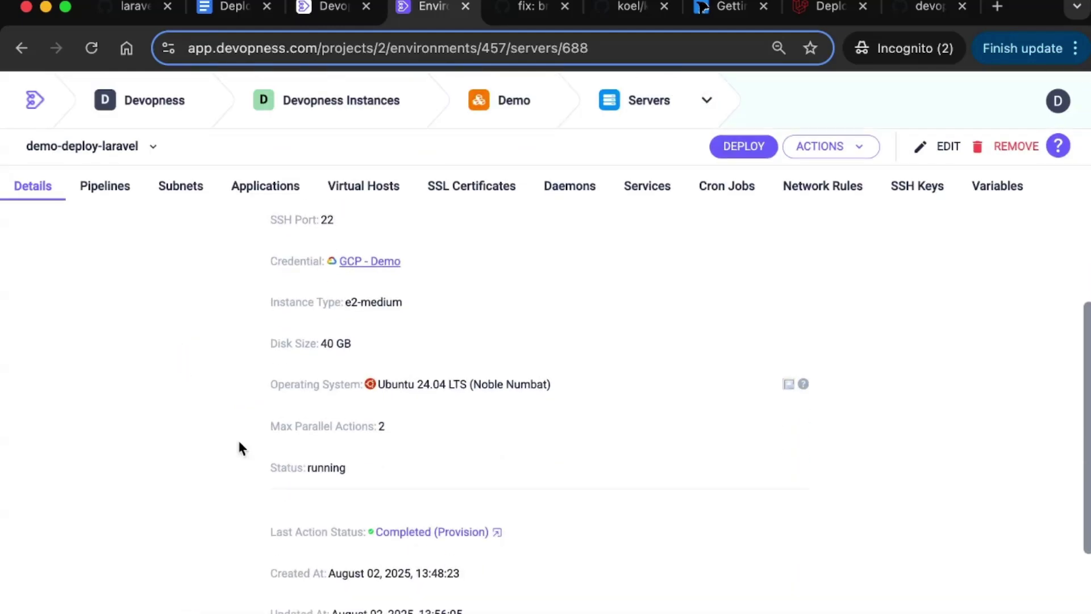
scroll(394, 380, "up", 3)
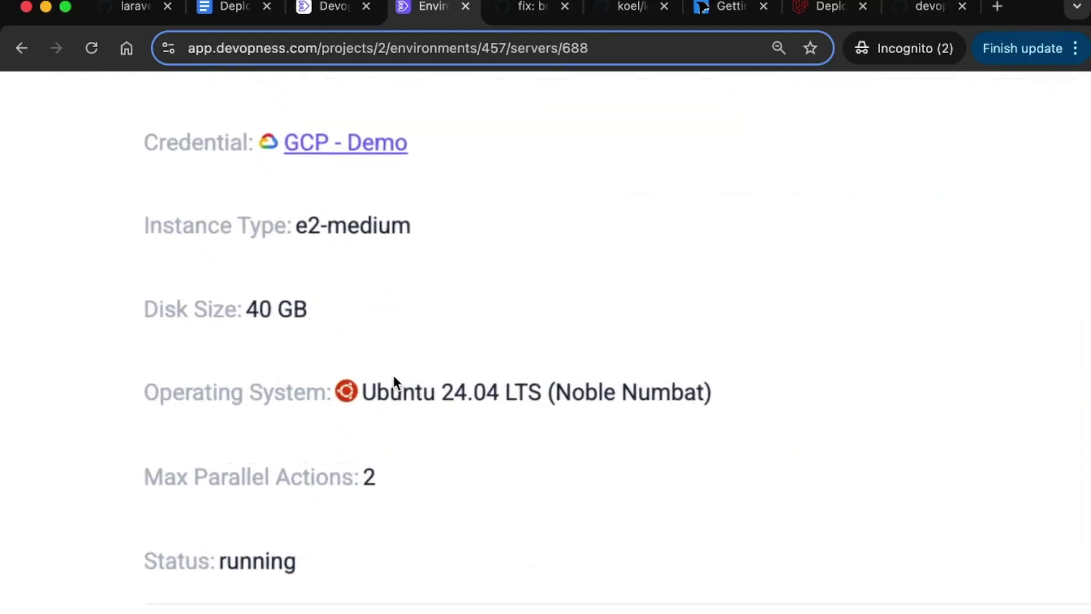
scroll(395, 379, "down", 3)
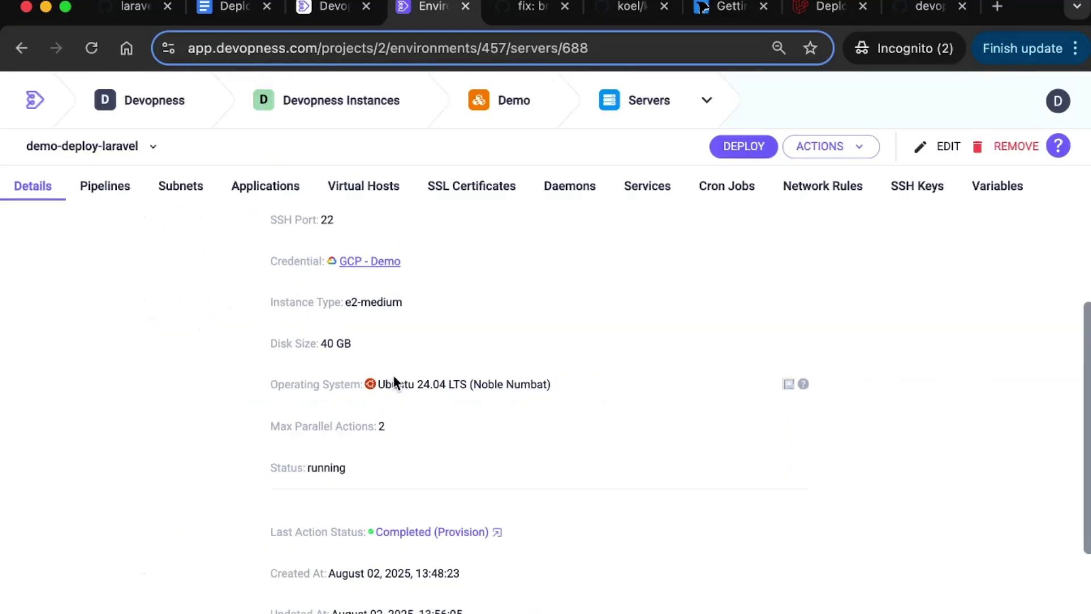
double_click(332, 469)
View the server's previous actions and examine the individual stages of its Configure action.
left_click(859, 151)
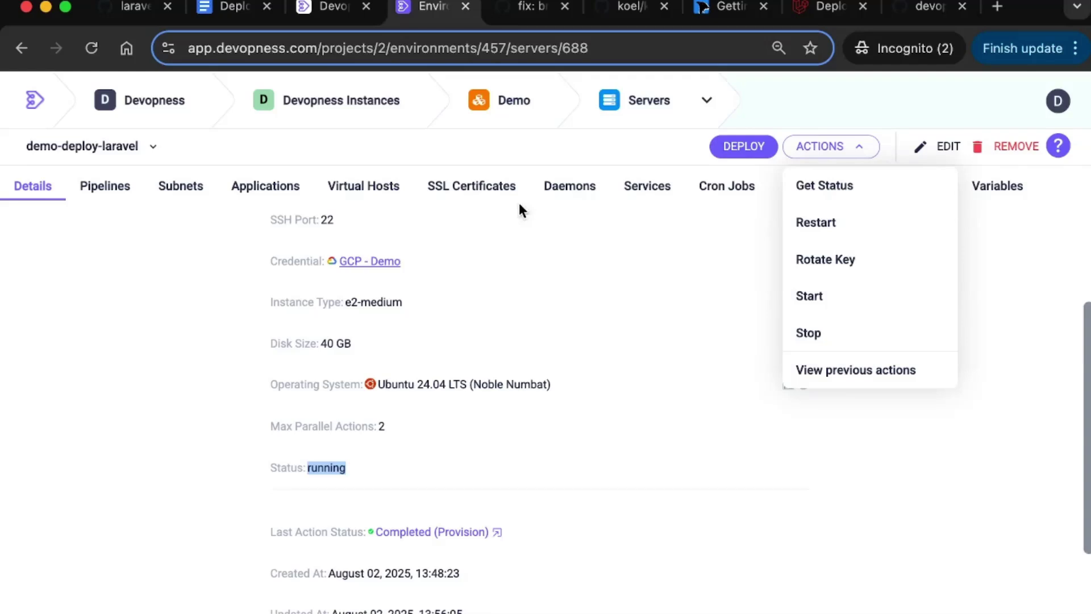
left_click(855, 369)
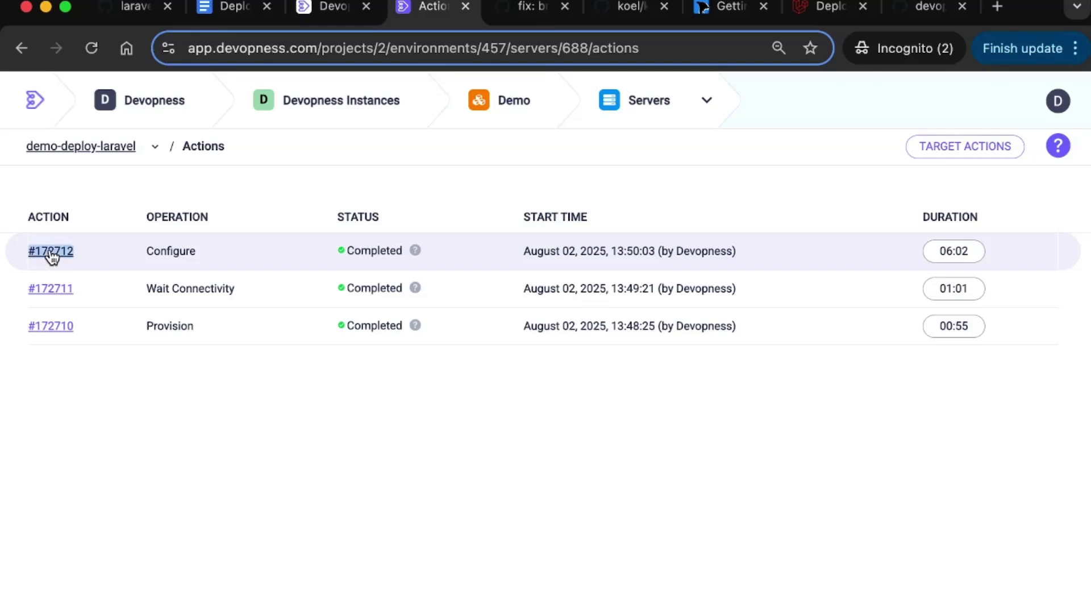
left_click(50, 251)
scroll(453, 398, "down", 2)
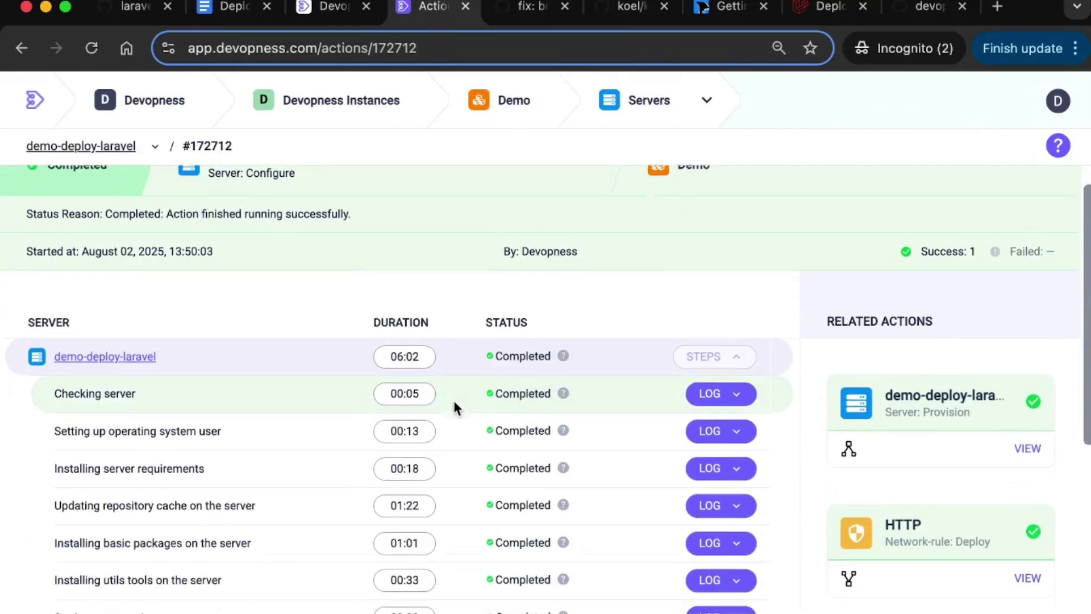
scroll(452, 398, "down", 3)
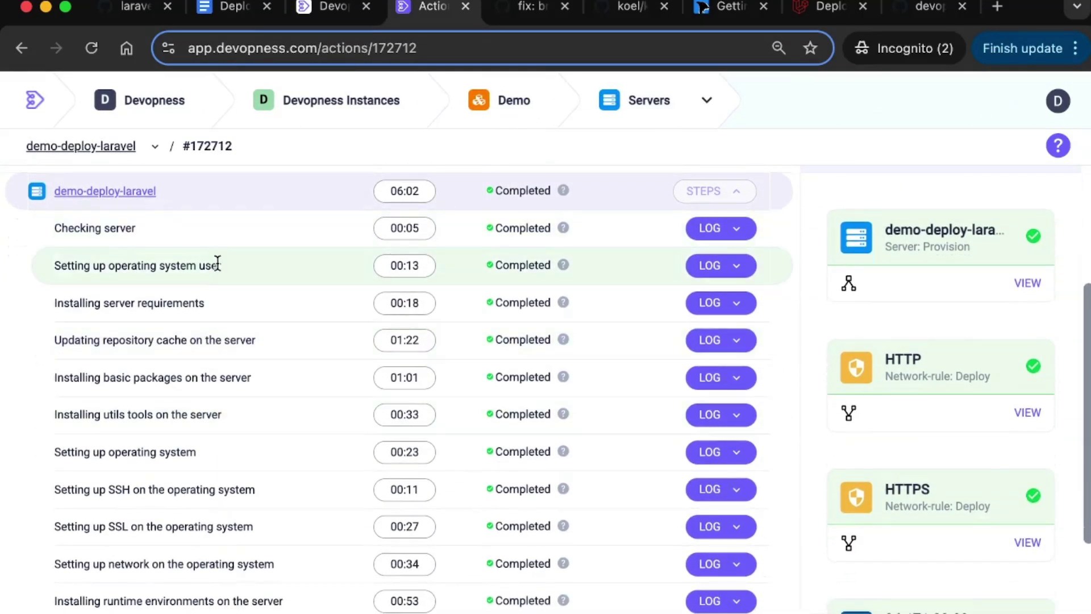
scroll(217, 263, "up", 1)
scroll(217, 263, "down", 1)
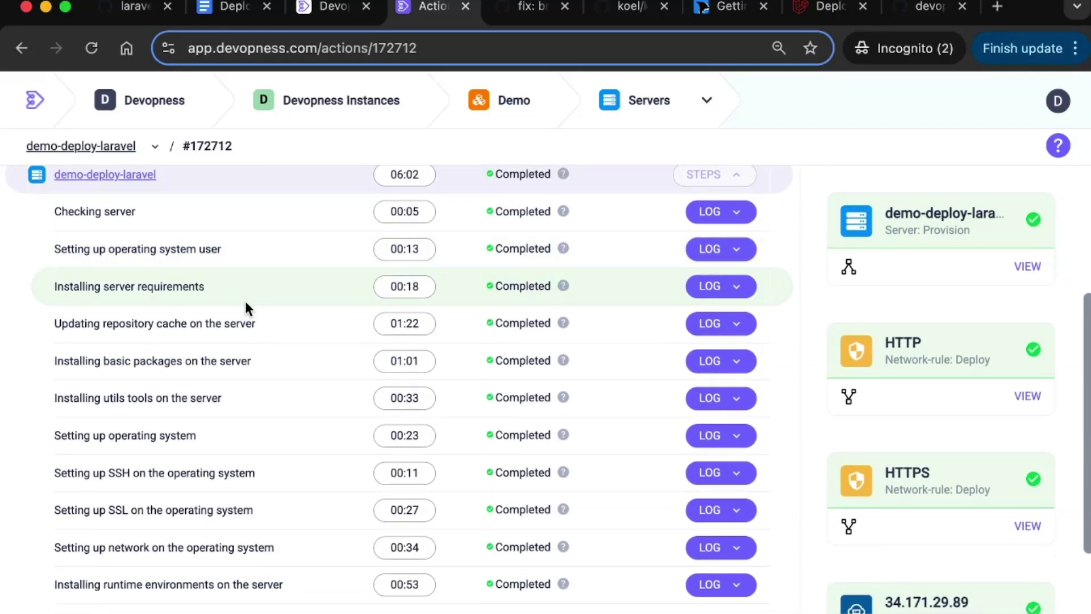
scroll(245, 301, "down", 1)
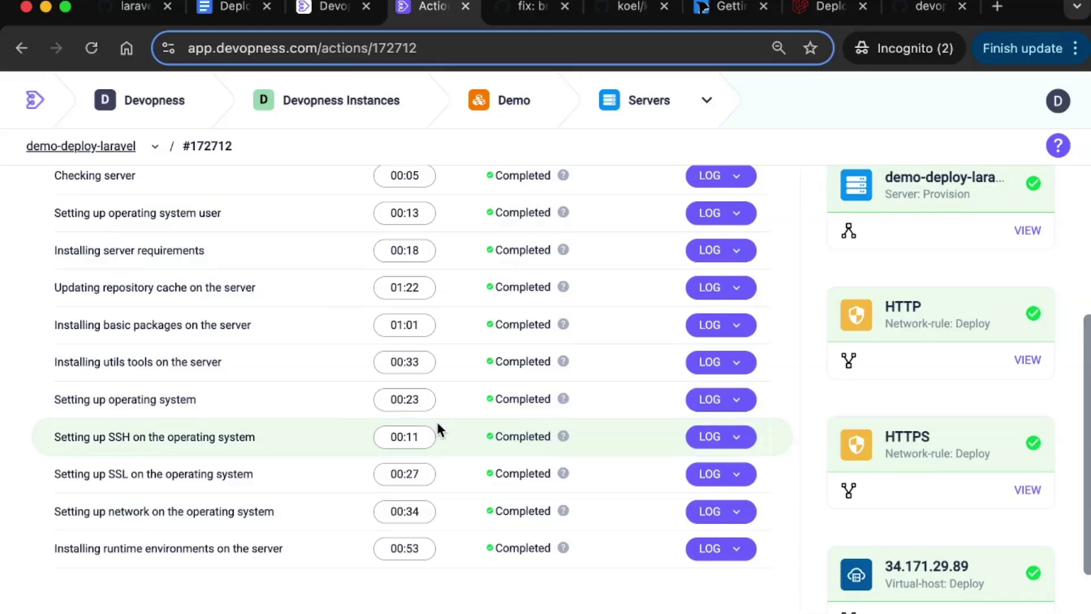
Inspect the logs for setting up SSH and setting up the operating system, and collapse both.
left_click(721, 437)
scroll(568, 479, "down", 3)
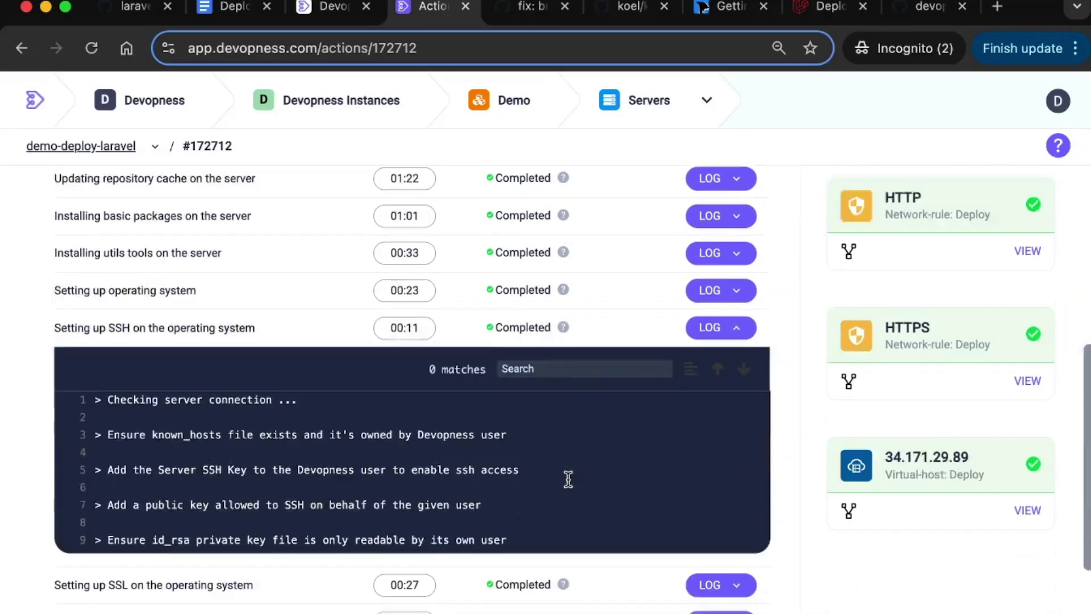
left_click(742, 292)
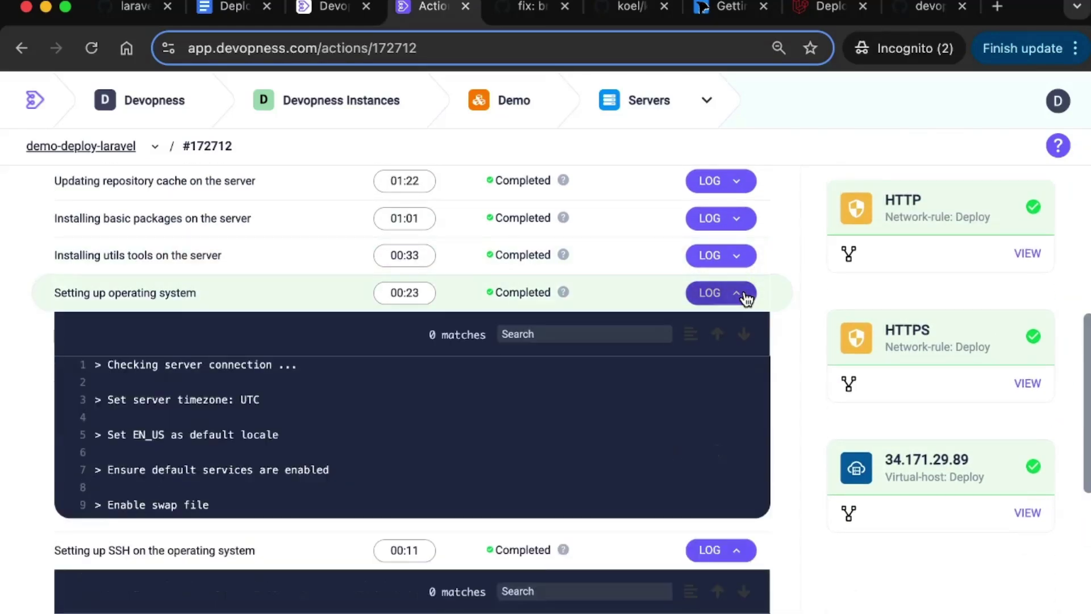
scroll(746, 297, "up", 2)
left_click(732, 370)
left_click(739, 413)
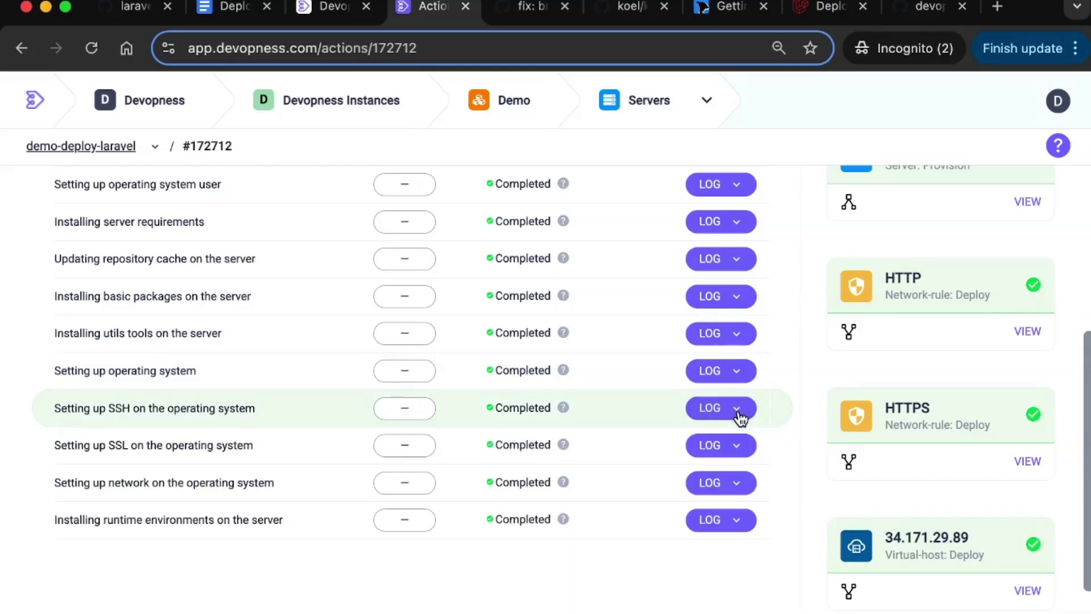
Review the Configure action's related actions, check the IP-based virtual host's deploy action and open that virtual host's details.
scroll(739, 441, "down", 1)
scroll(884, 303, "up", 4)
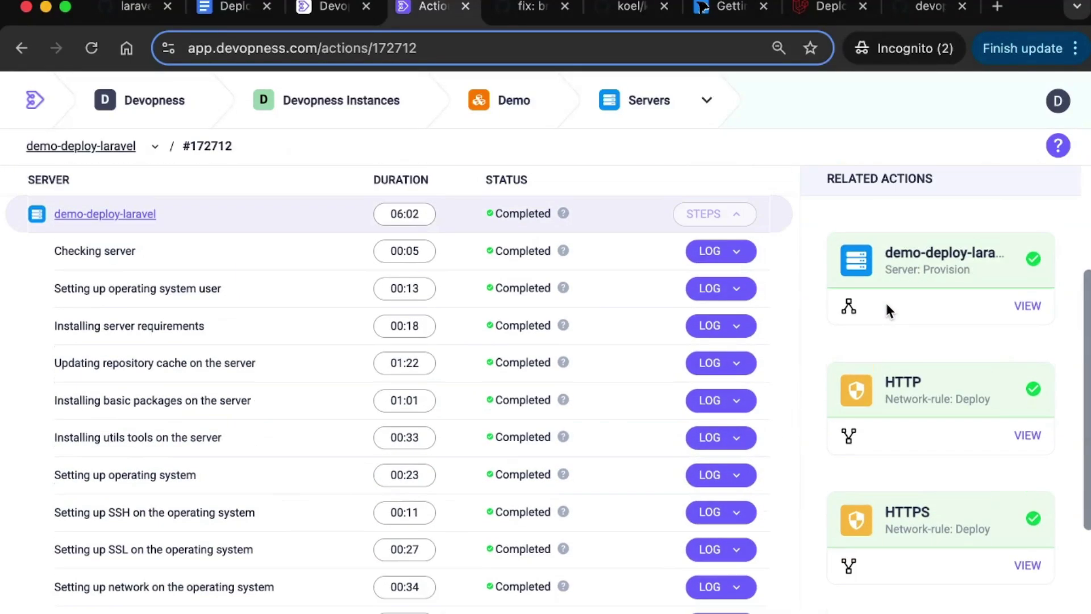
scroll(886, 303, "down", 3)
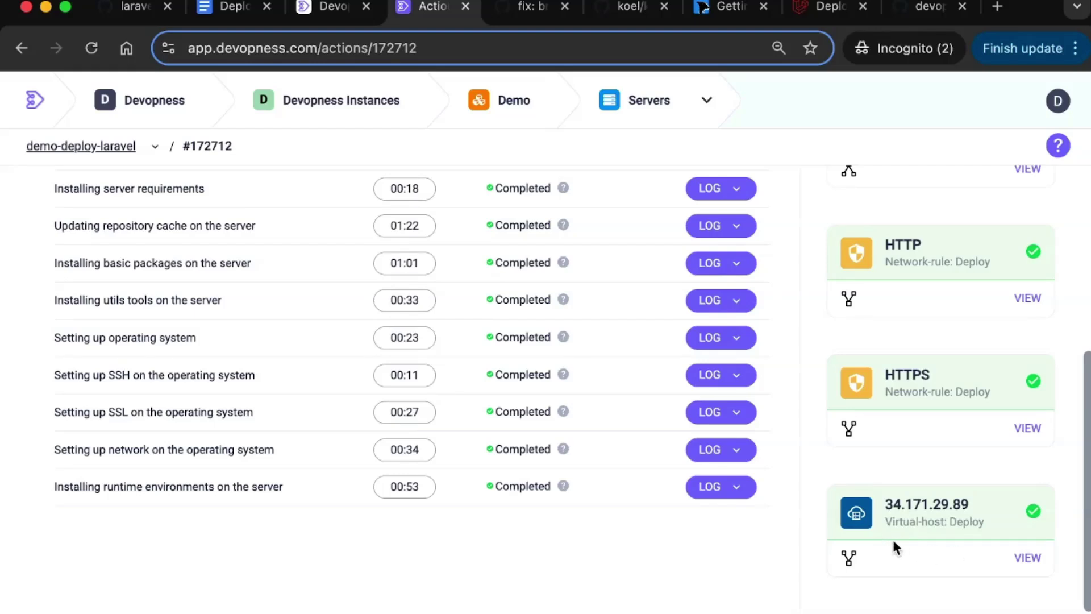
left_click(1030, 556)
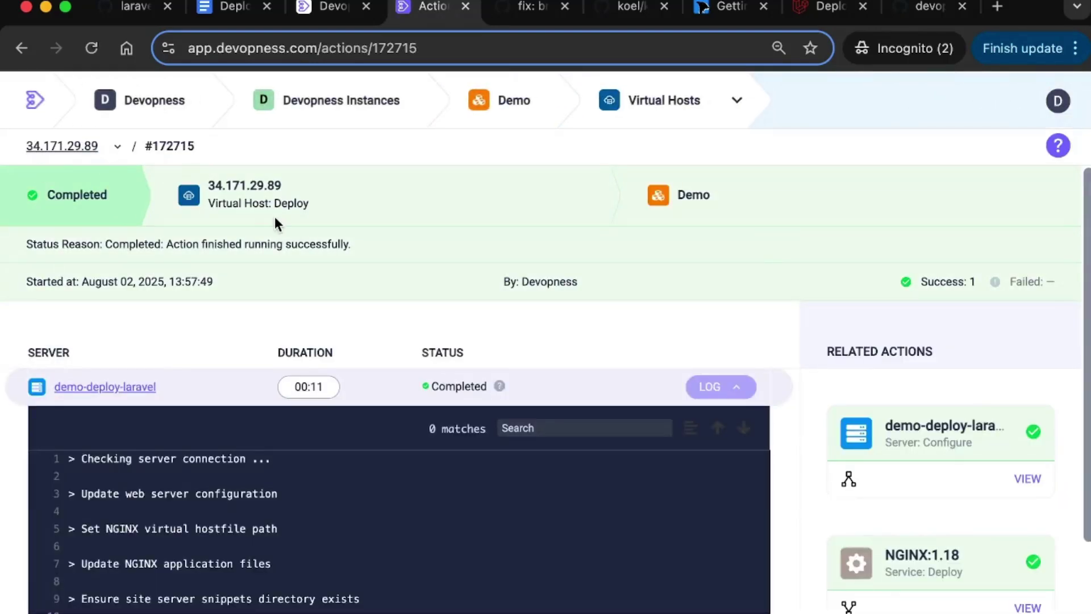
scroll(625, 340, "down", 2)
left_click(90, 149)
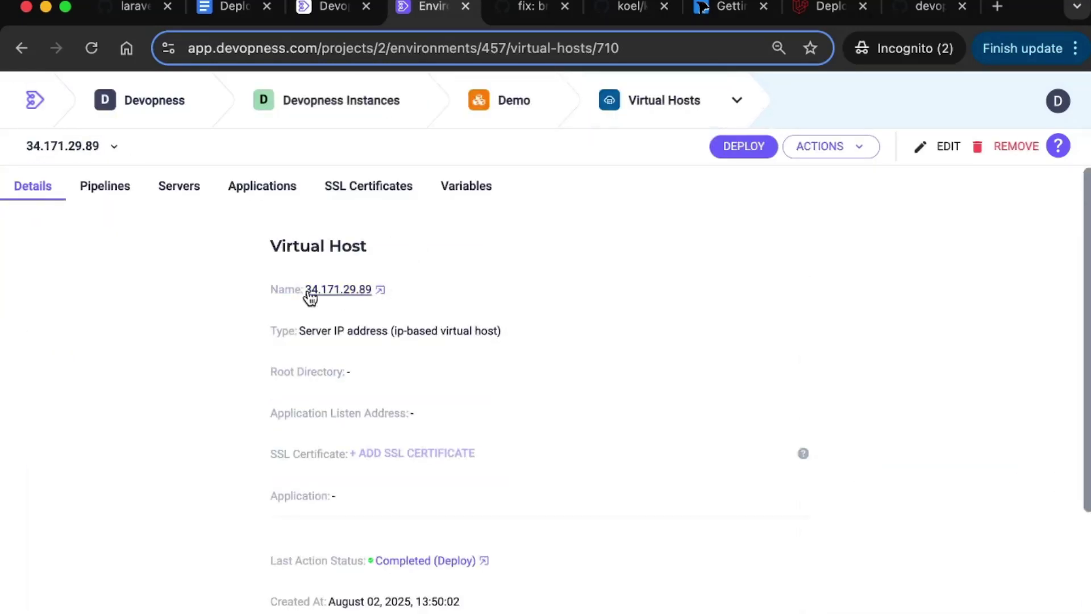
Visit the virtual host's address past the HTTPS warning, check the default page and return to its Devopness details.
left_click(380, 290)
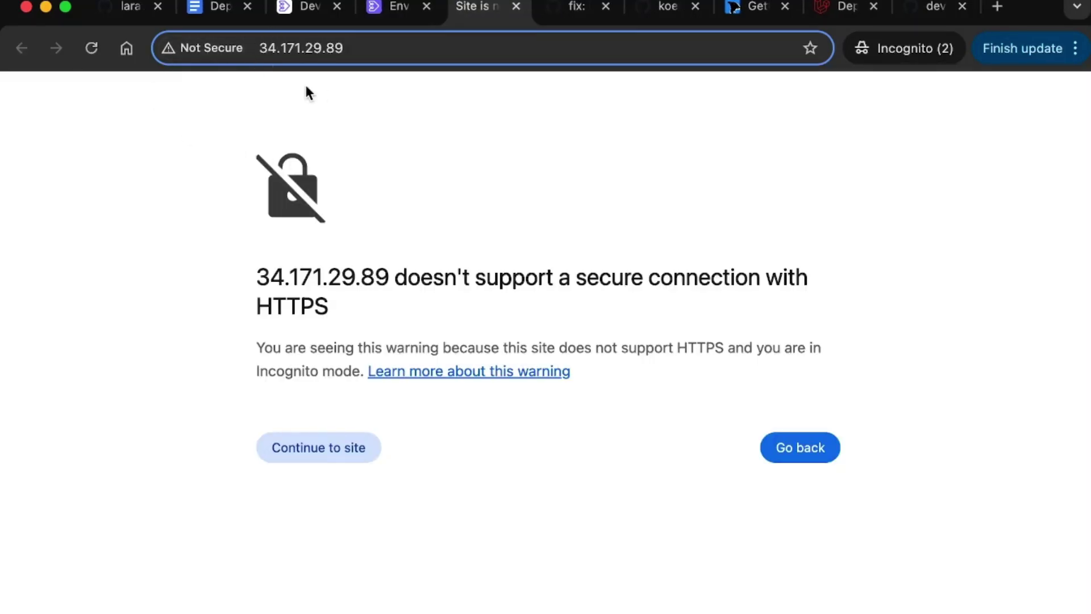
left_click(332, 450)
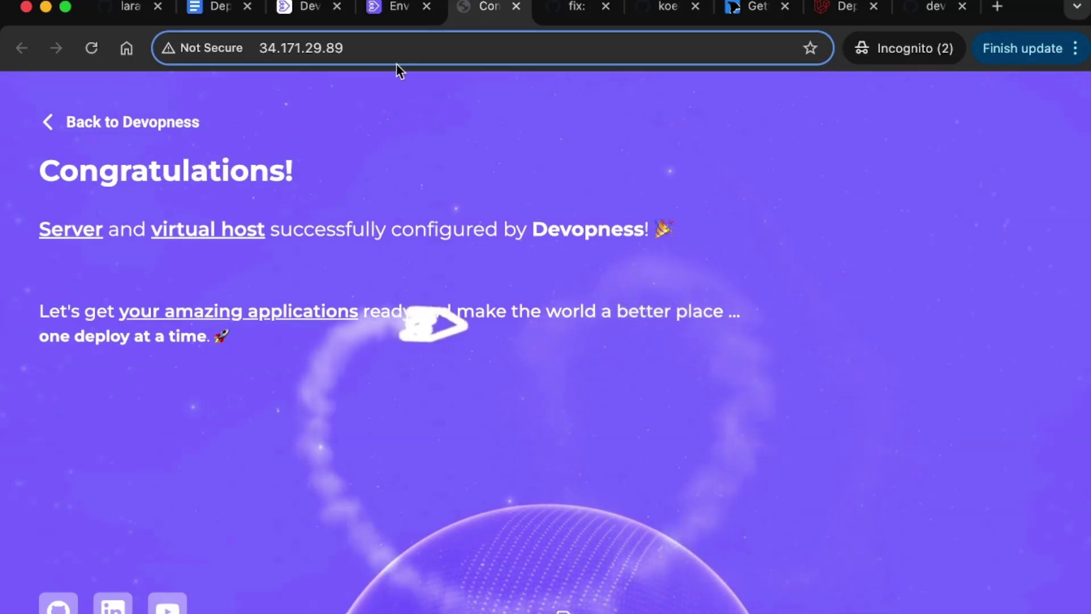
left_click(408, 49)
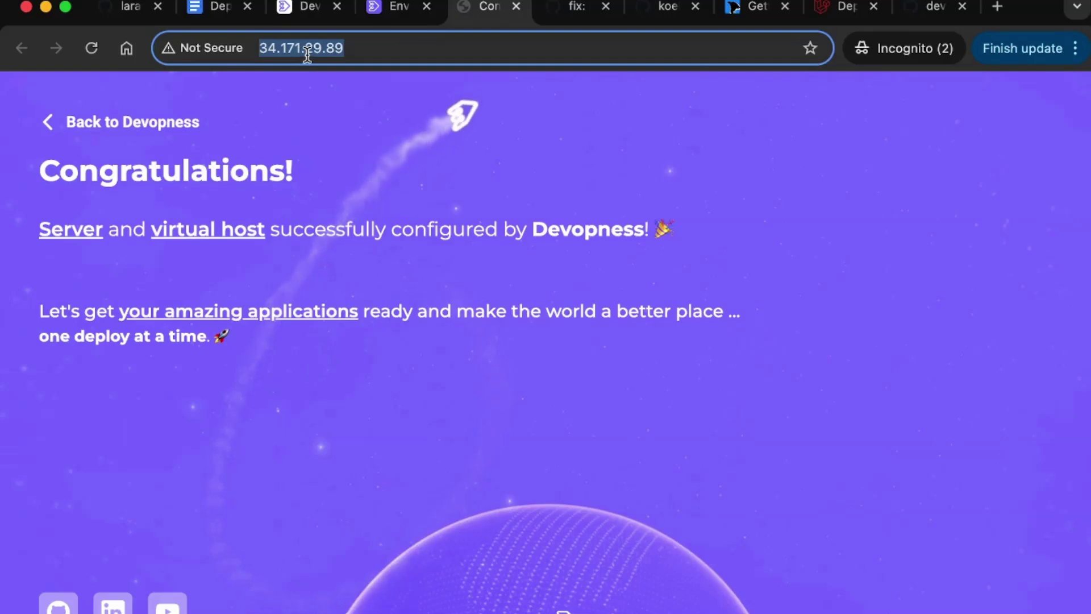
left_click(400, 20)
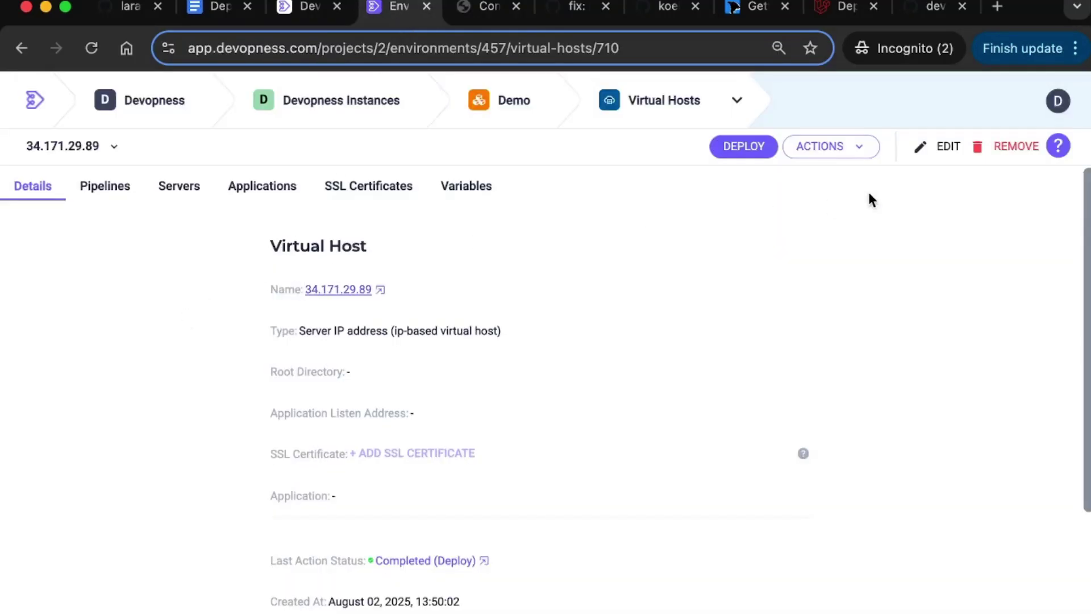
Edit the IP-based virtual host to serve the koel application with public as its root directory.
left_click(954, 154)
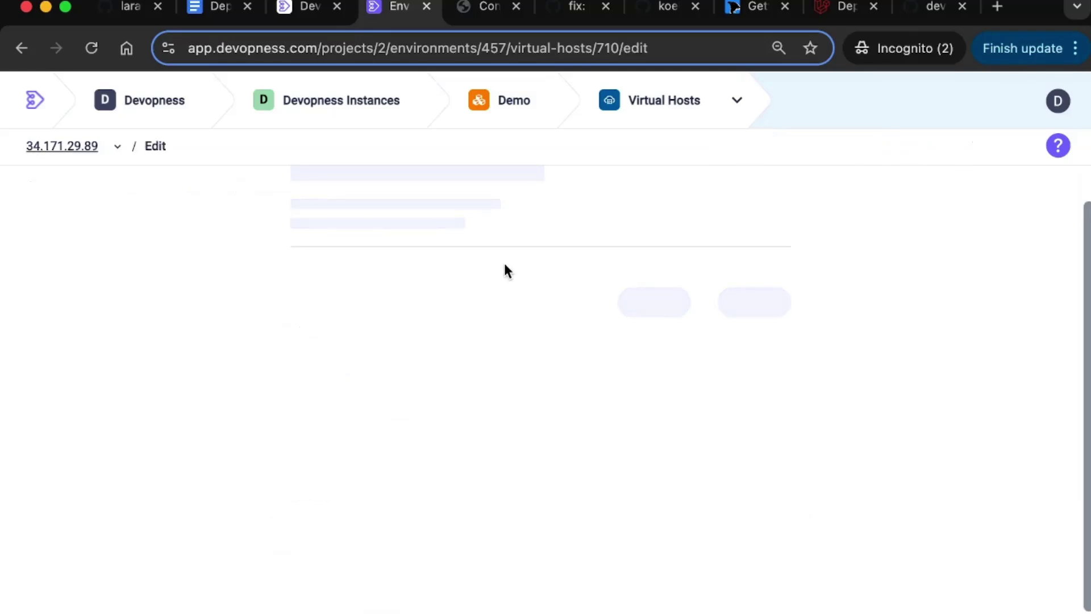
left_click(756, 513)
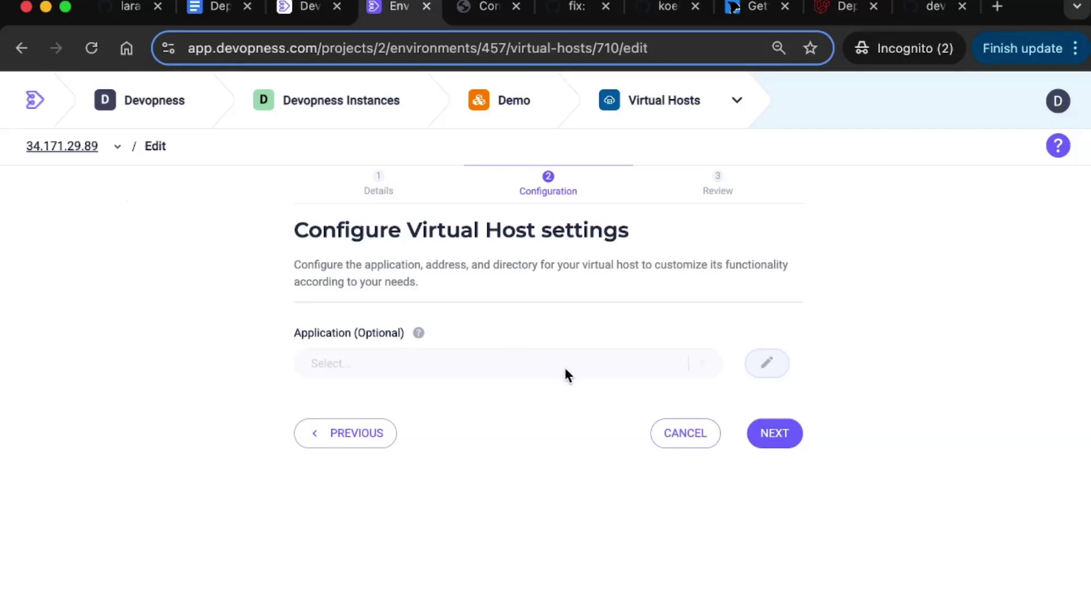
left_click(770, 367)
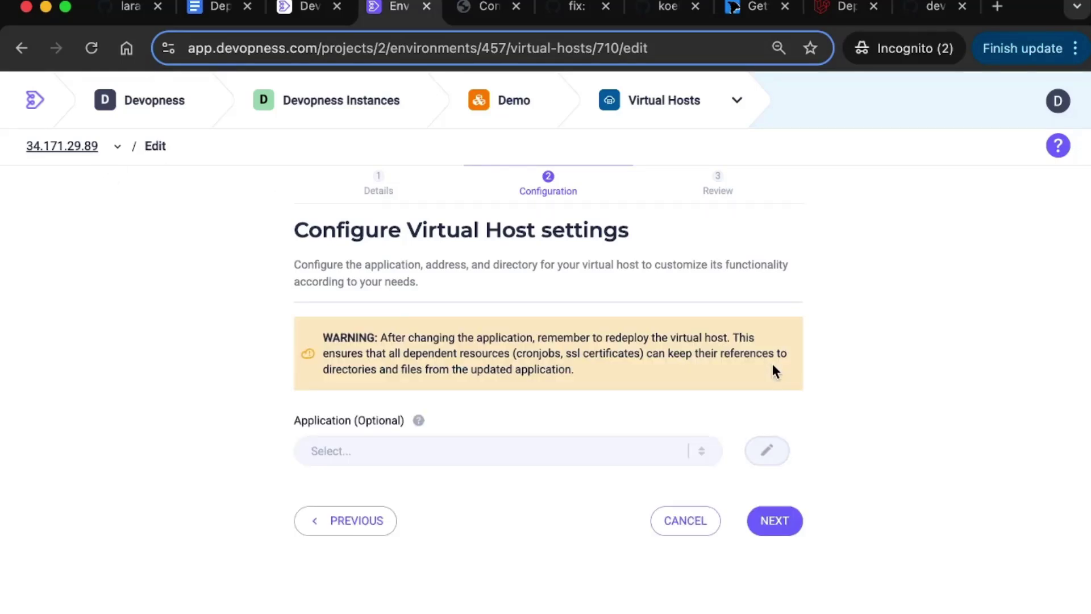
left_click(475, 463)
left_click(461, 481)
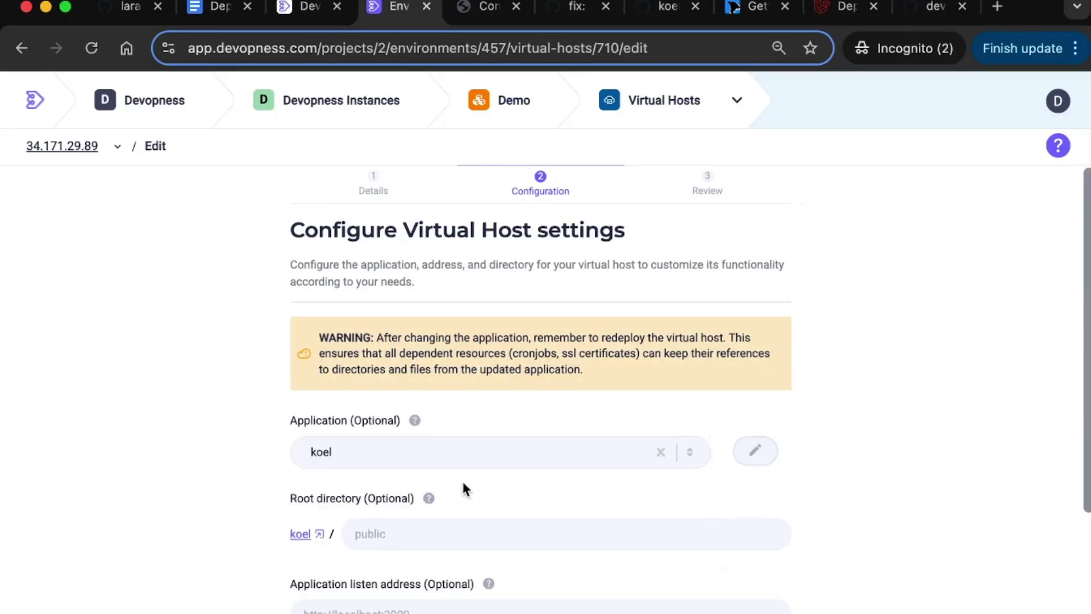
scroll(540, 502, "down", 5)
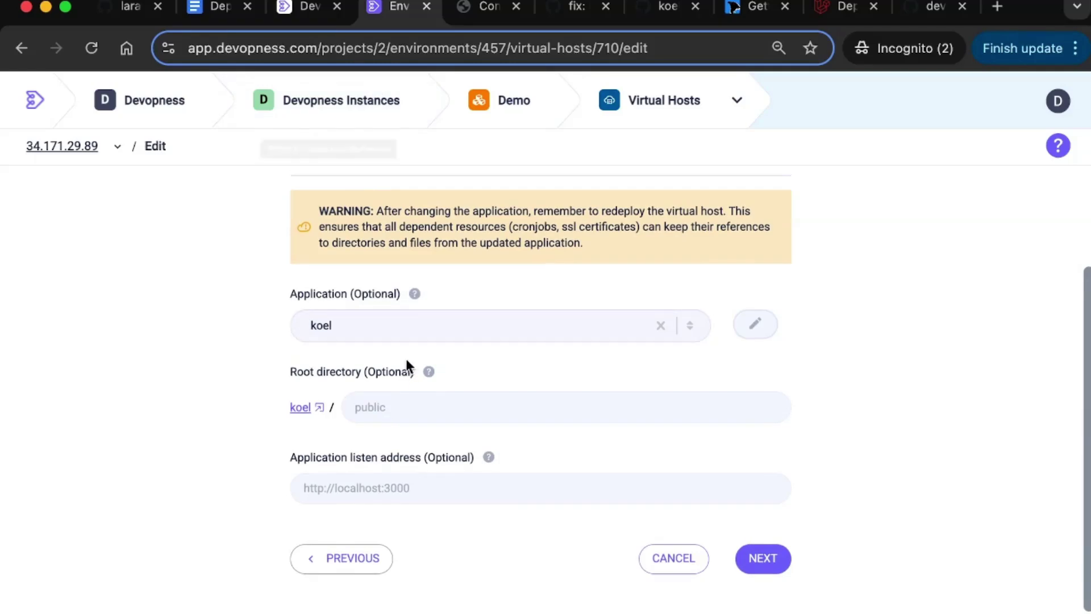
left_click(379, 405)
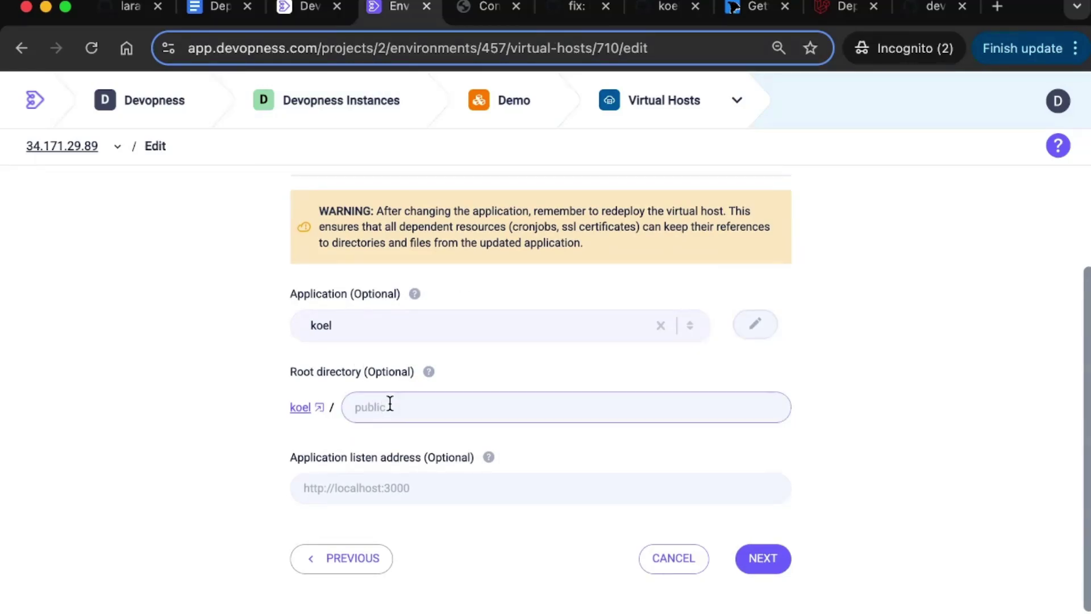
type("public")
Close the GitHub commit page, check the public folder in the koel repository, and return to the virtual host edit form.
left_click(572, 17)
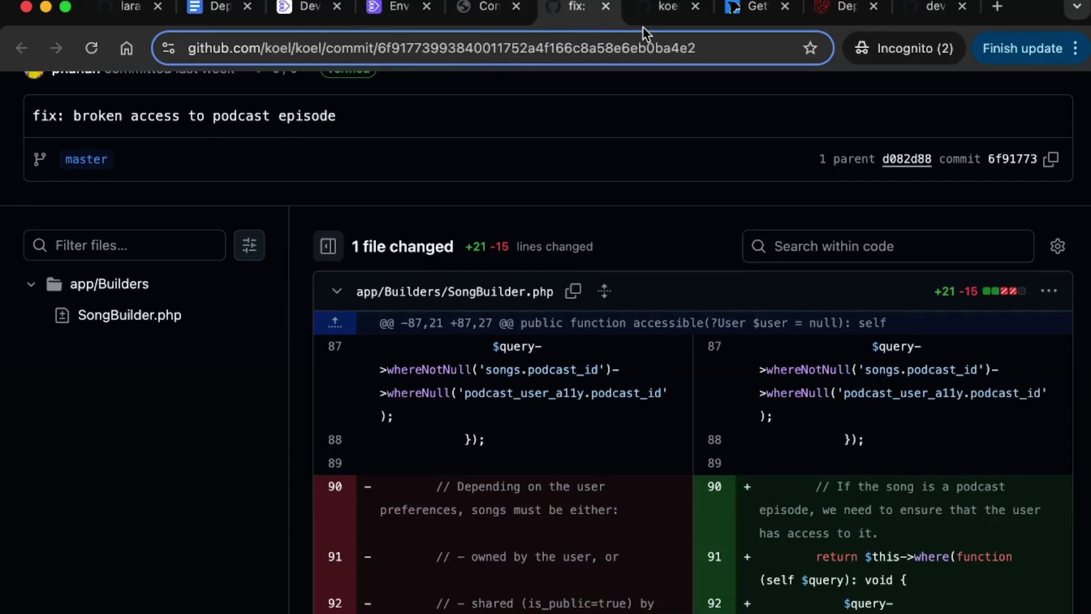
left_click(606, 8)
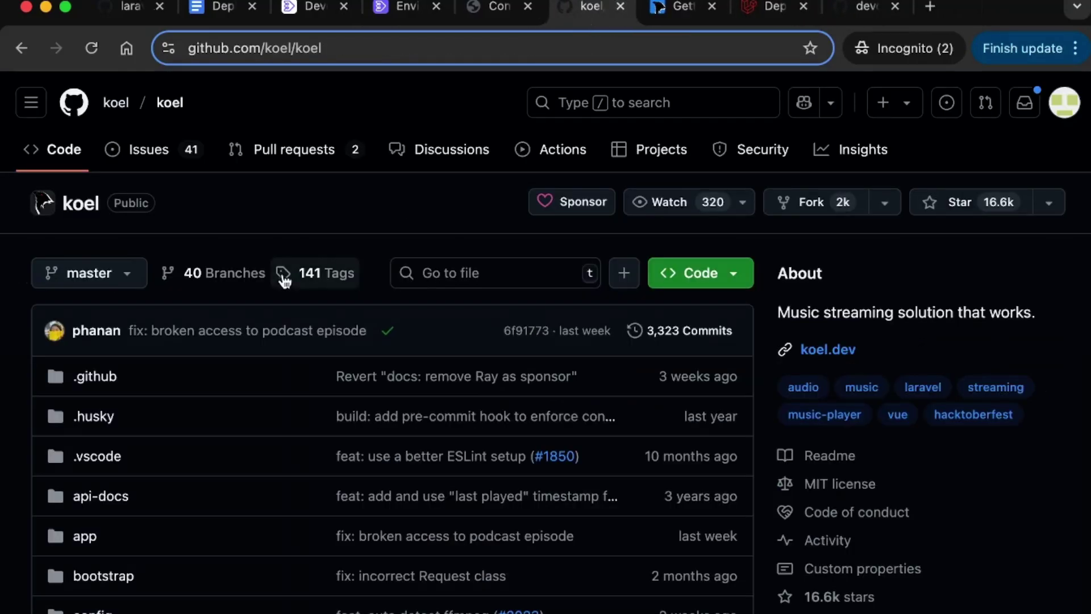
scroll(222, 464, "down", 3)
scroll(214, 468, "down", 2)
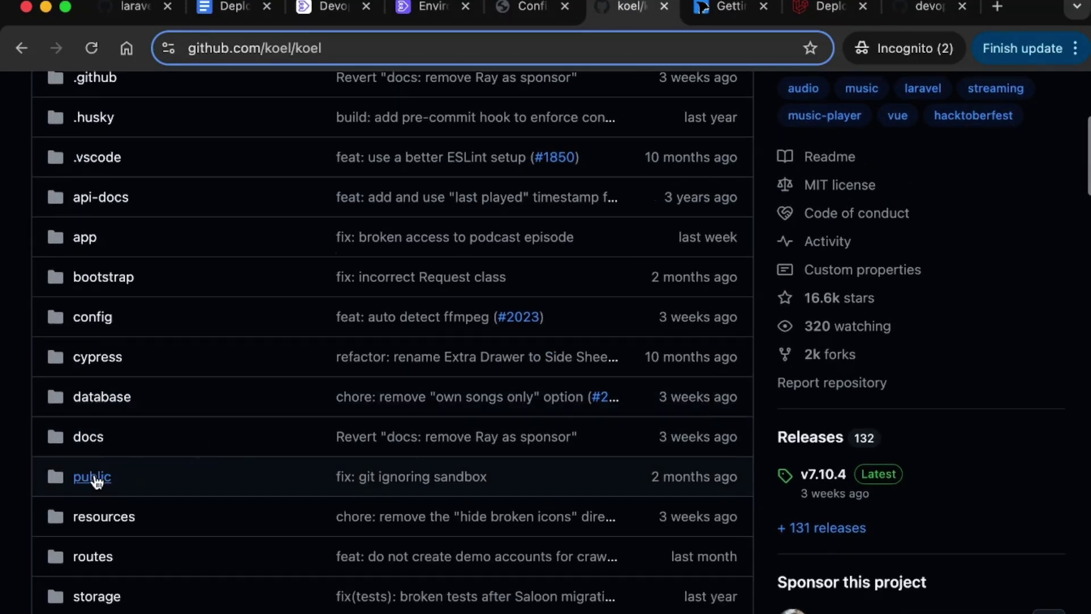
left_click(93, 480)
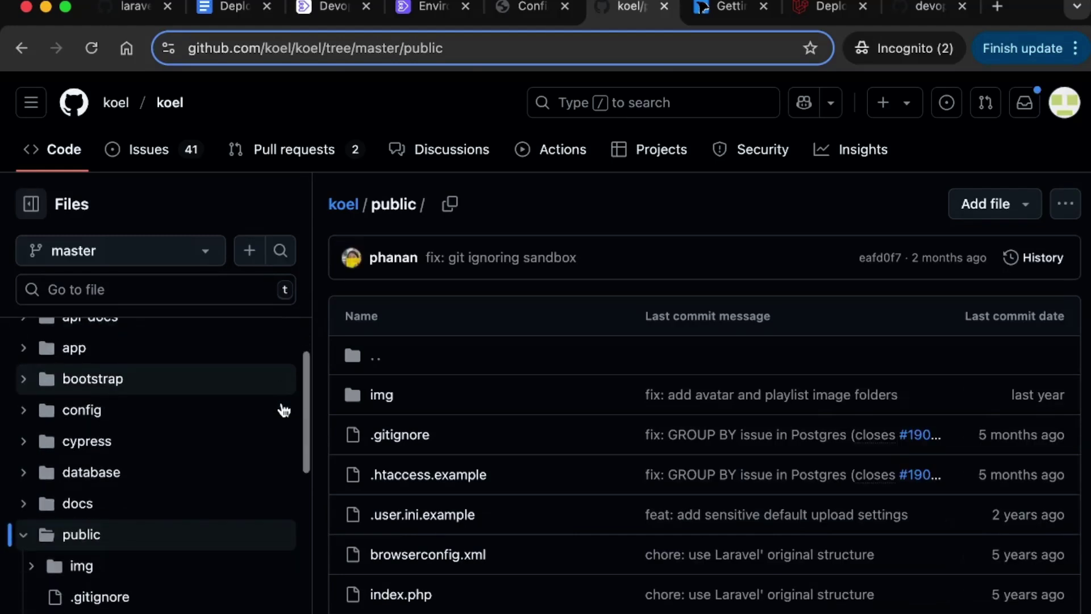
scroll(499, 458, "down", 2)
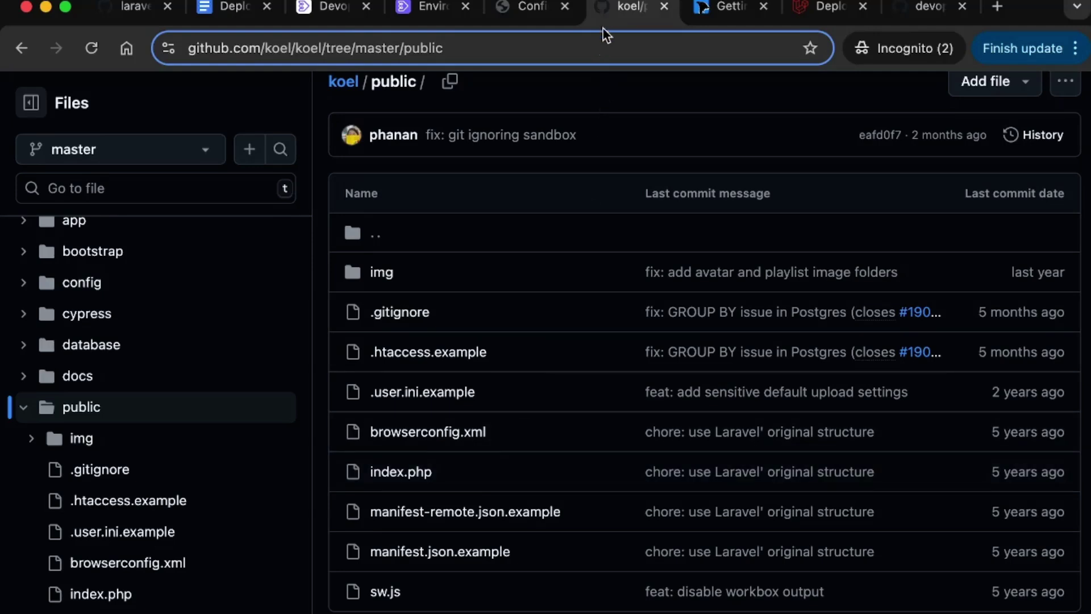
left_click(422, 16)
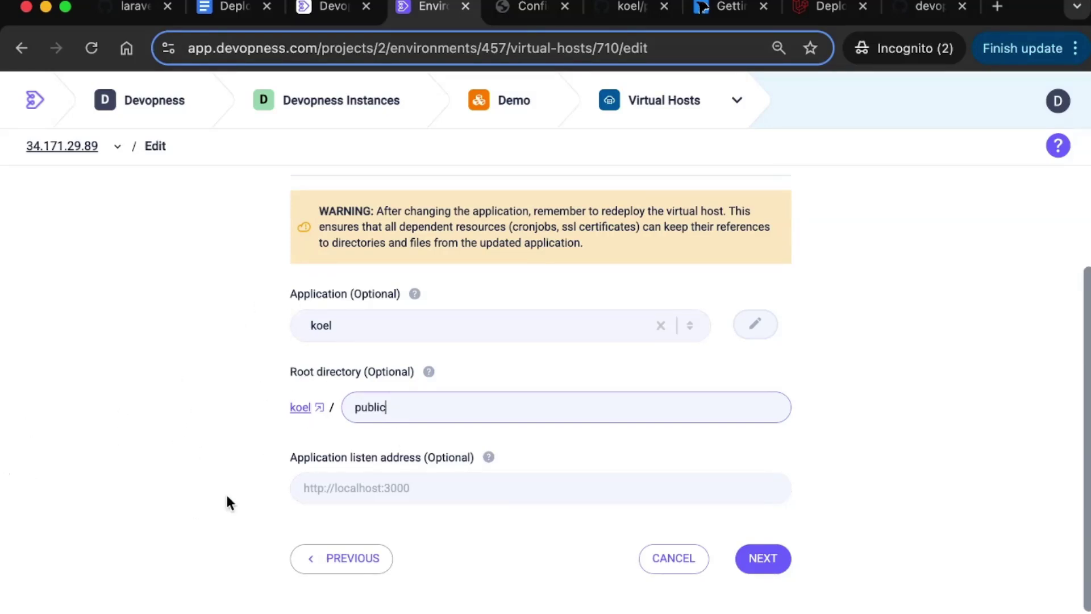
Save the virtual host's edited settings with the application listen address left empty, and deploy the virtual host.
left_click(328, 485)
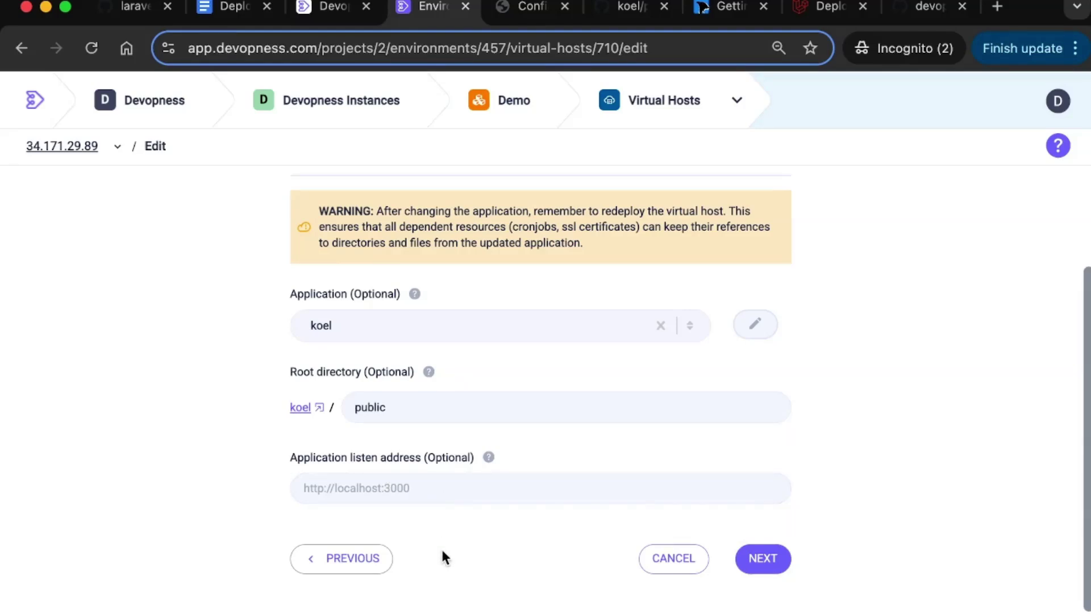
left_click(773, 568)
left_click(779, 517)
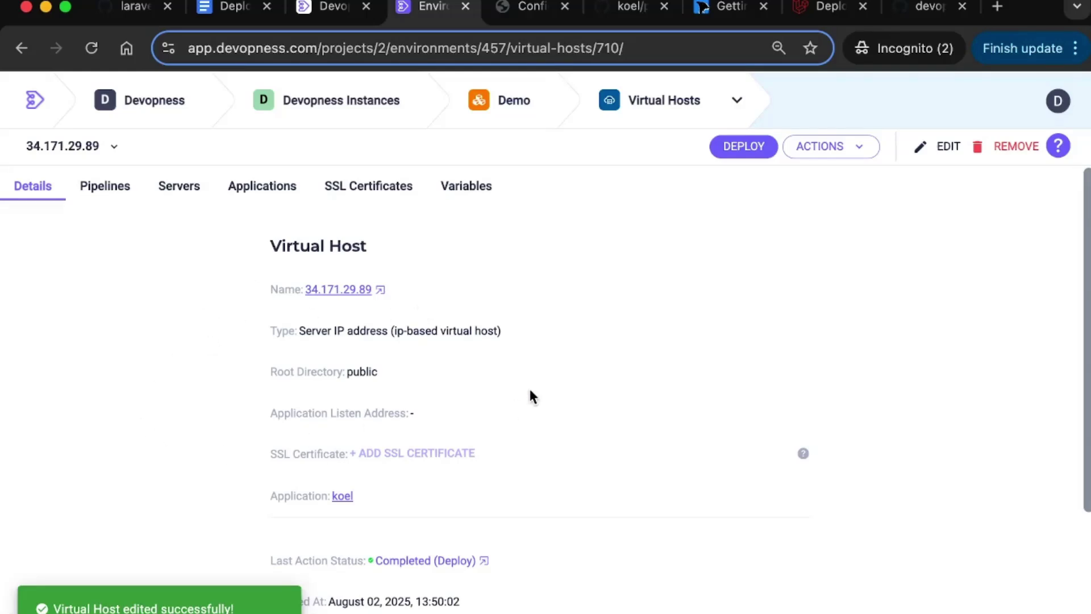
left_click(737, 148)
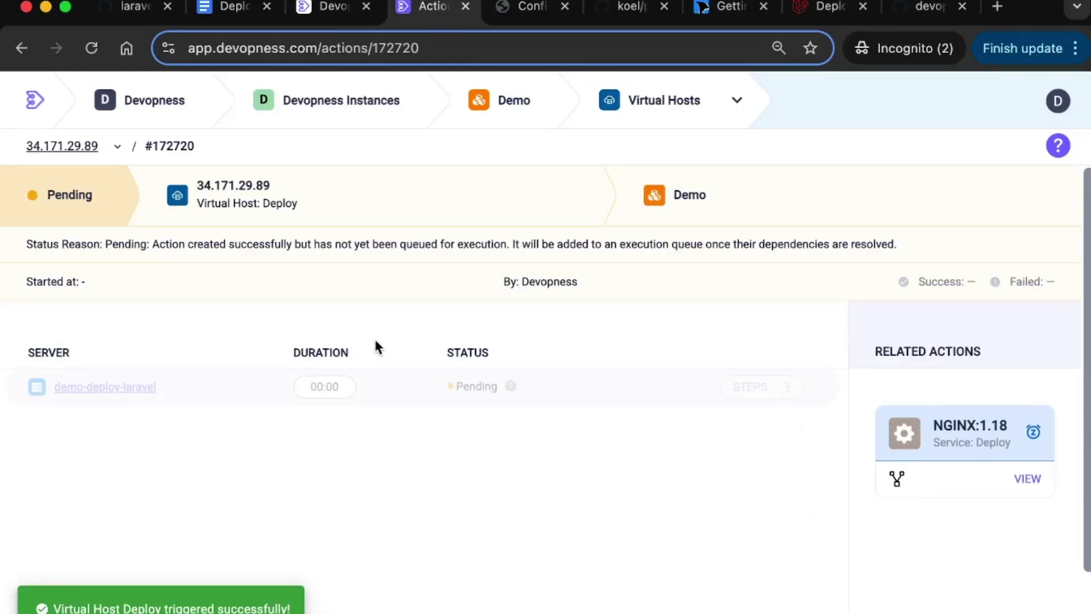
Go to the Demo environment's full action list and examine the operations and statuses of its actions.
left_click(737, 104)
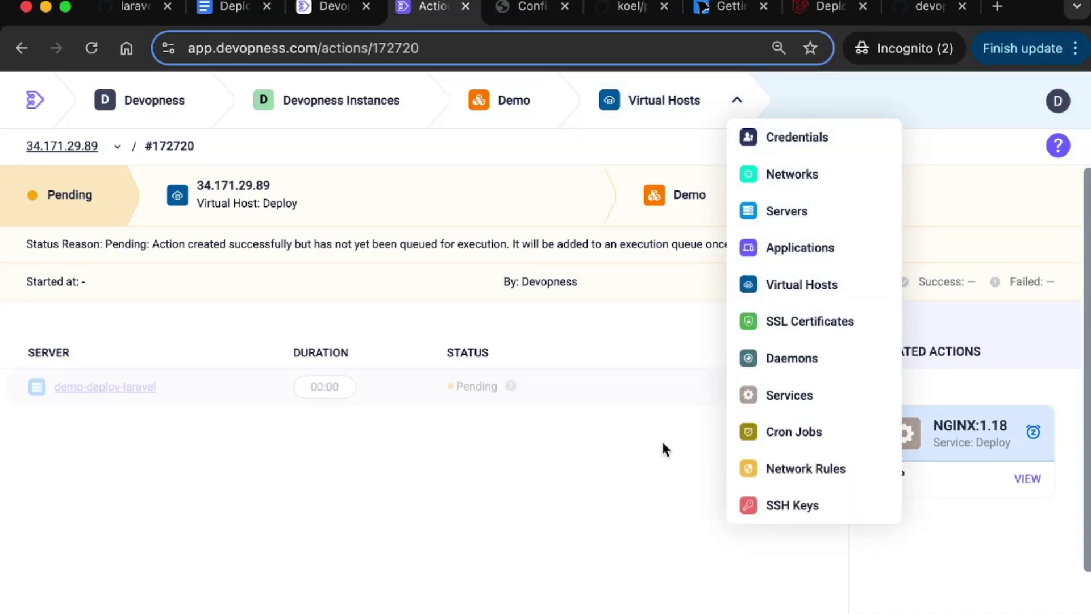
left_click(617, 470)
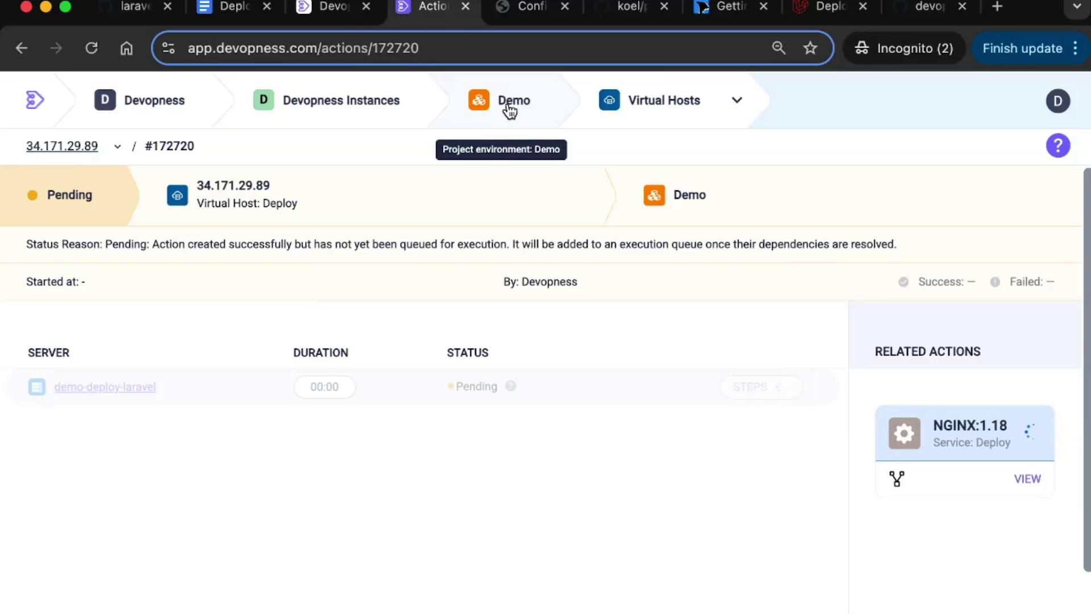
left_click(505, 109)
left_click(758, 151)
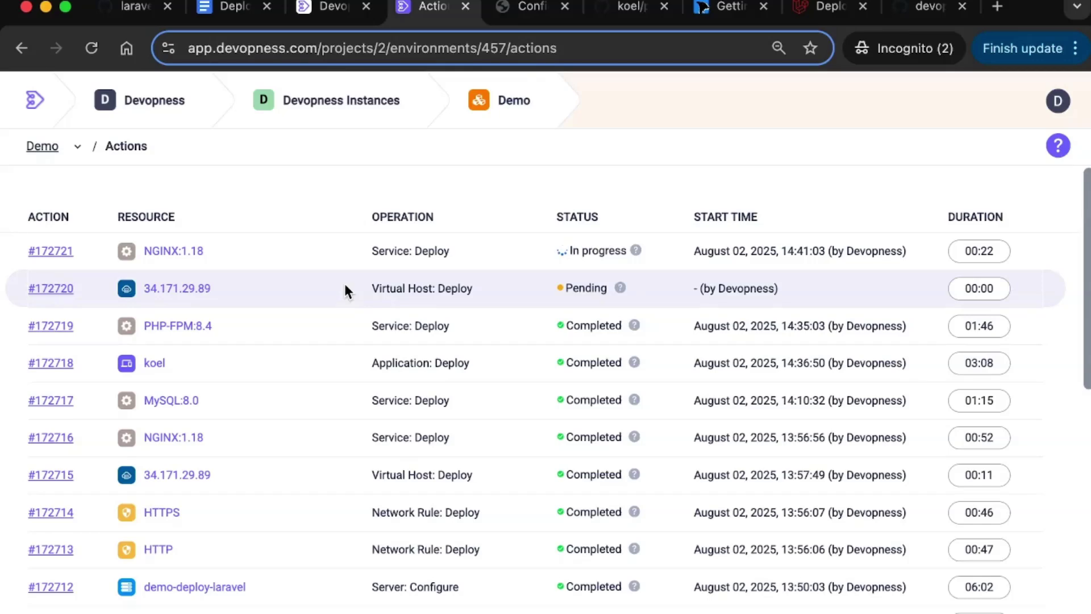
scroll(344, 284, "down", 8)
scroll(344, 284, "up", 5)
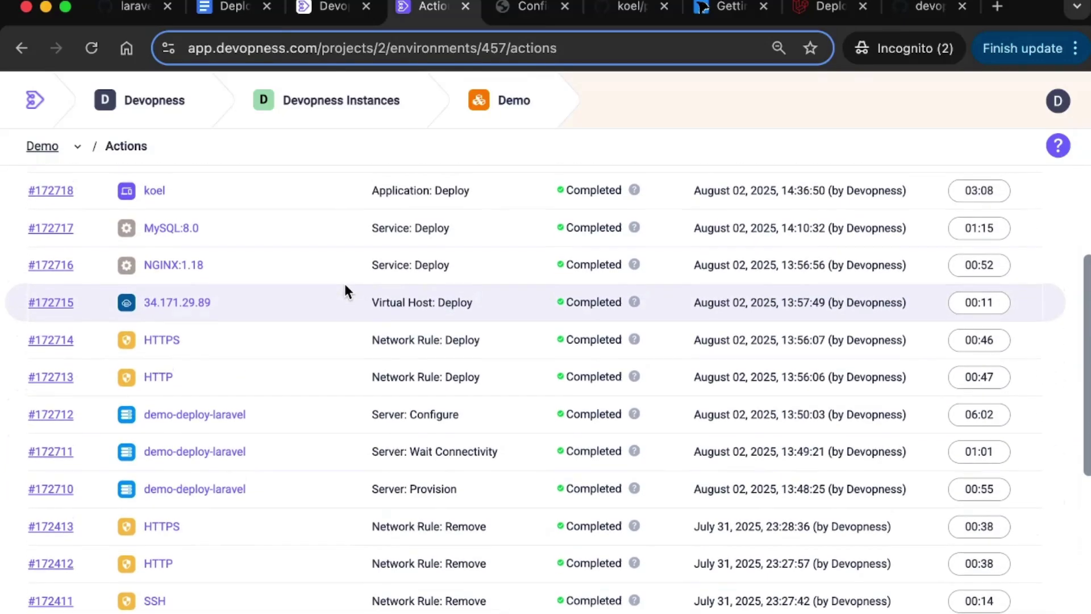
scroll(344, 284, "up", 2)
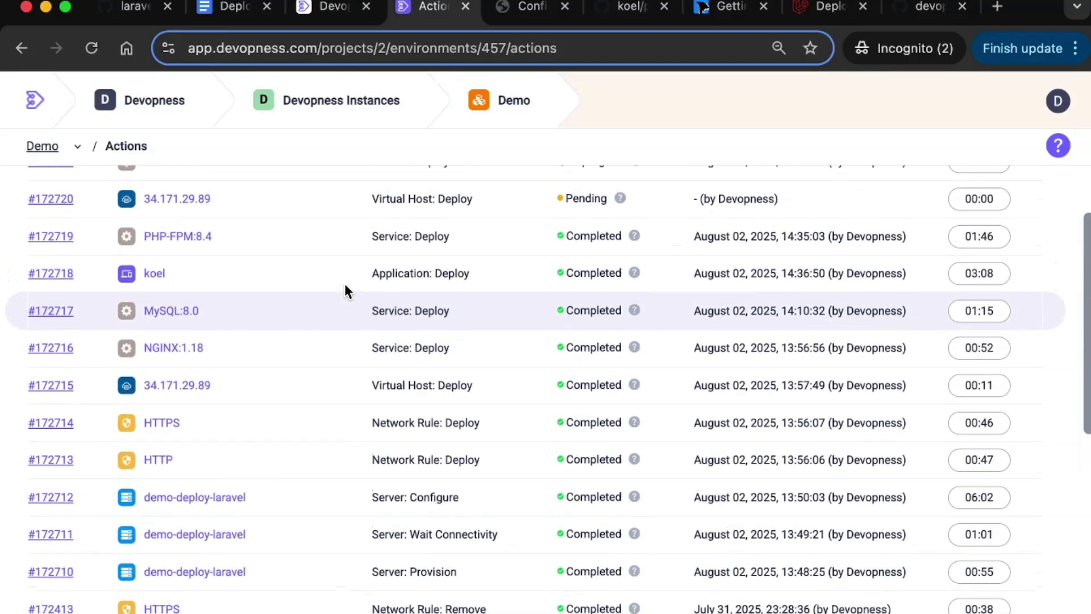
scroll(345, 284, "up", 1)
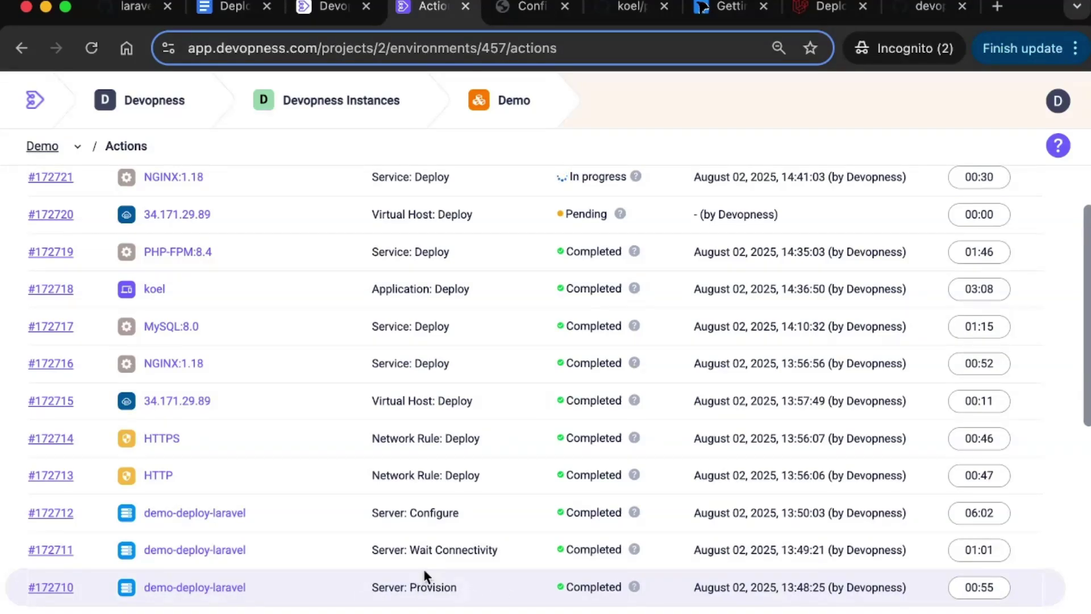
scroll(437, 507, "up", 1)
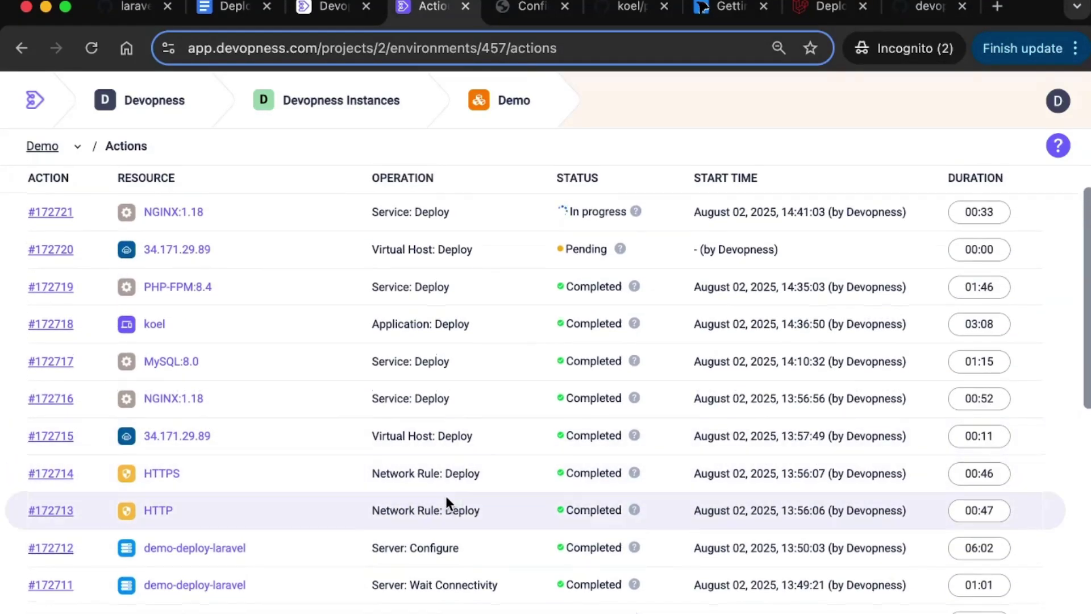
scroll(435, 497, "up", 1)
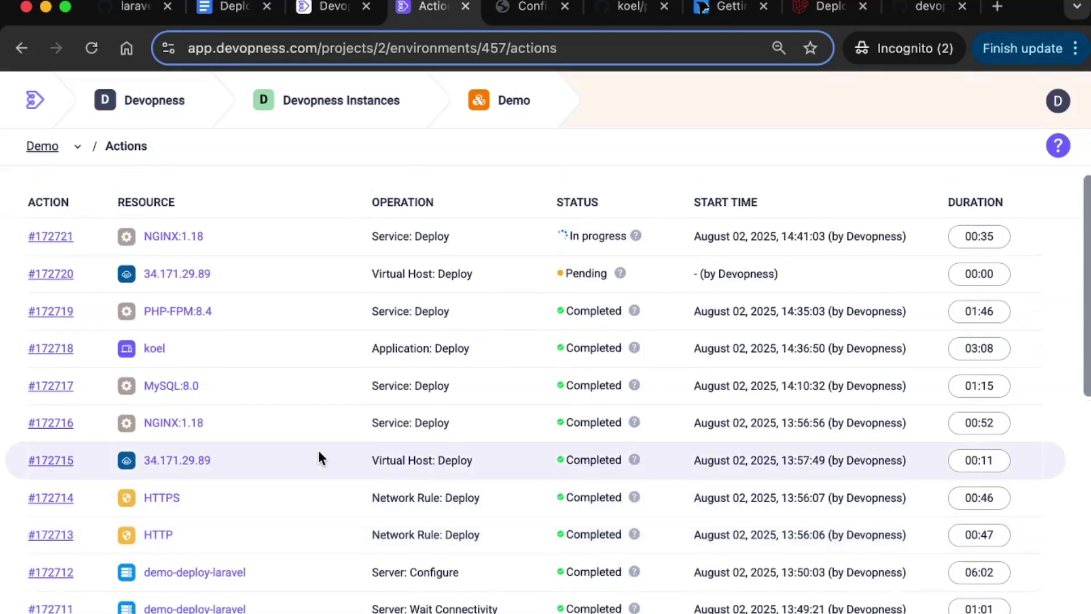
scroll(319, 450, "up", 1)
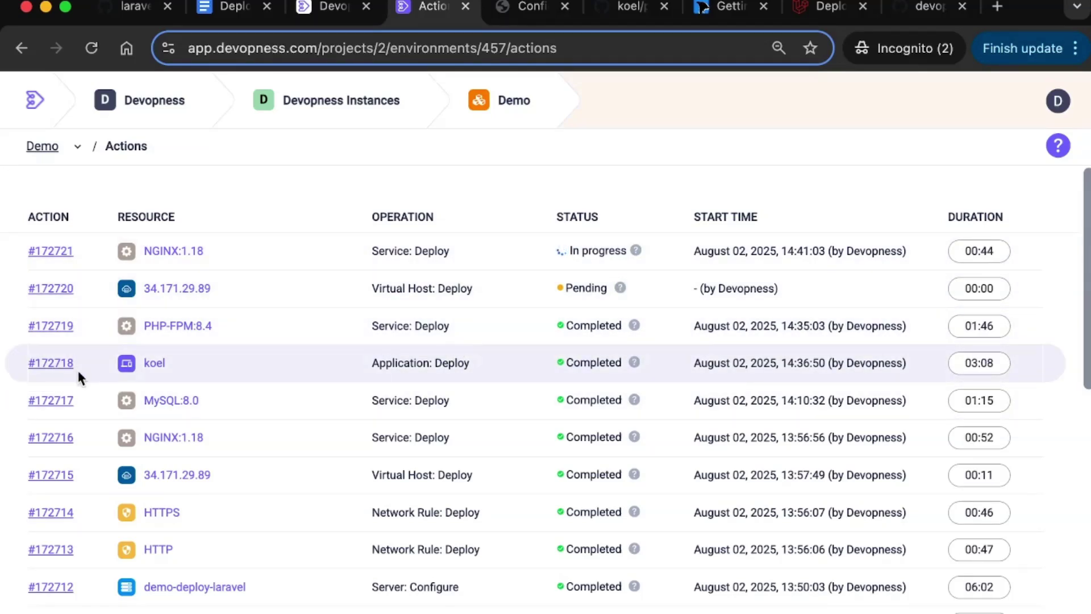
Open koel's application deploy action, inspect the Install dependencies log including the composer install output, and collapse it.
left_click(55, 367)
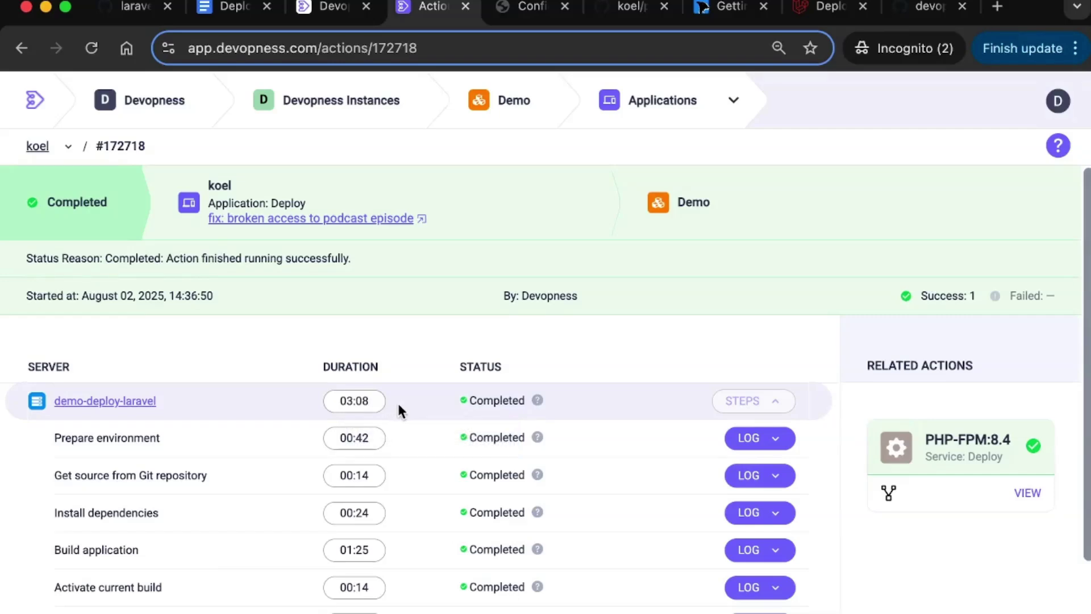
scroll(398, 403, "down", 2)
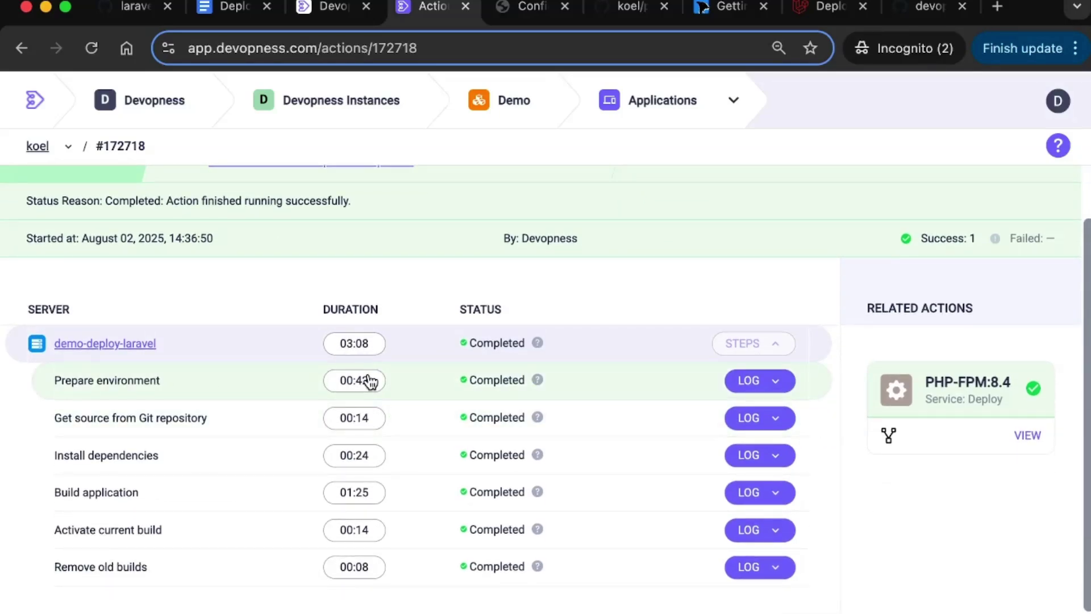
left_click(761, 463)
scroll(174, 459, "down", 1)
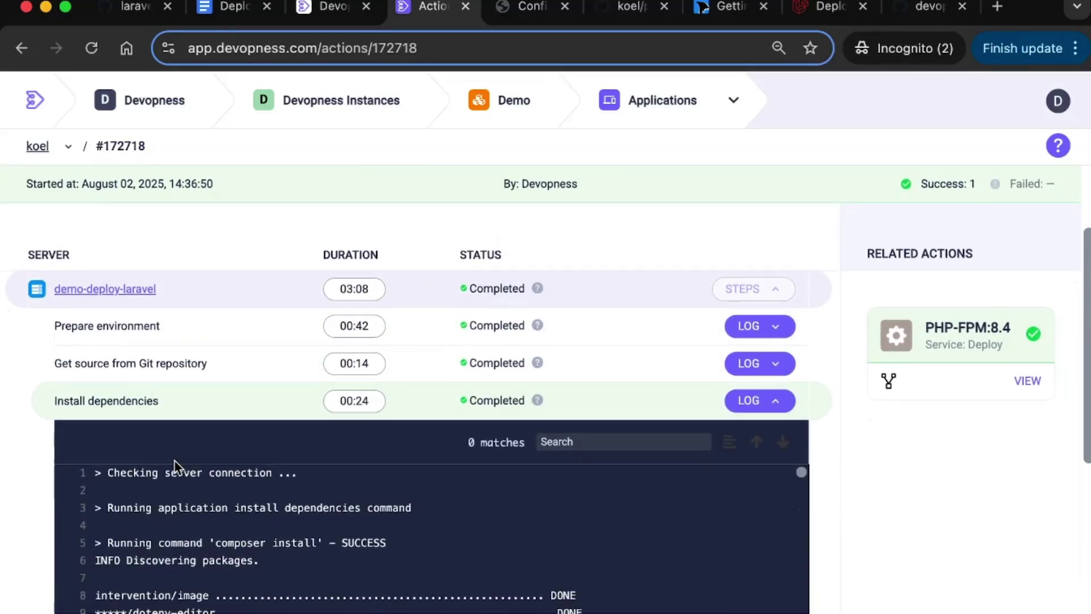
scroll(173, 459, "down", 5)
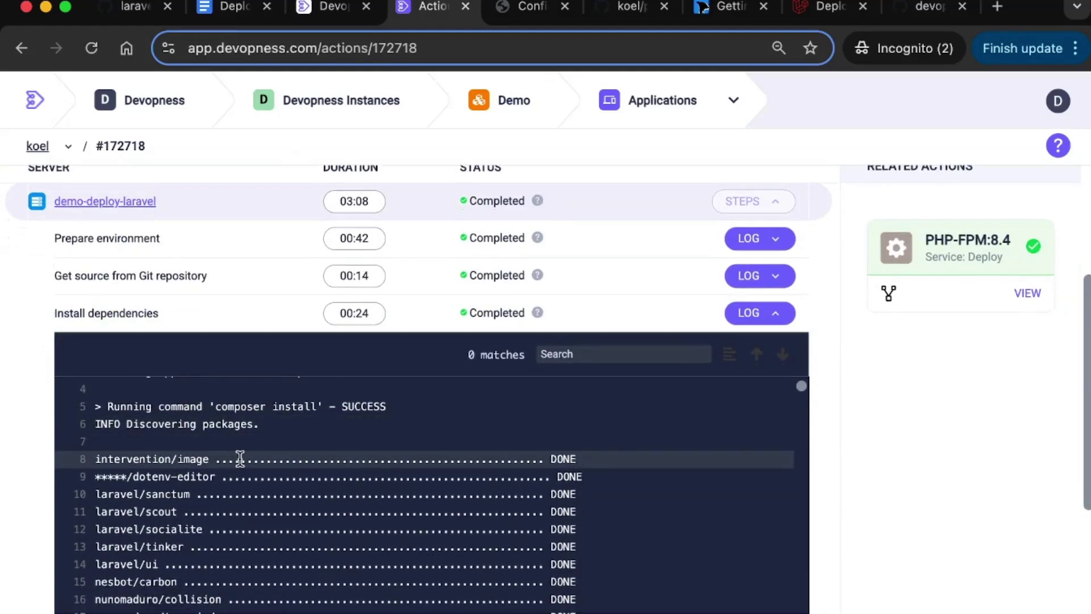
double_click(359, 405)
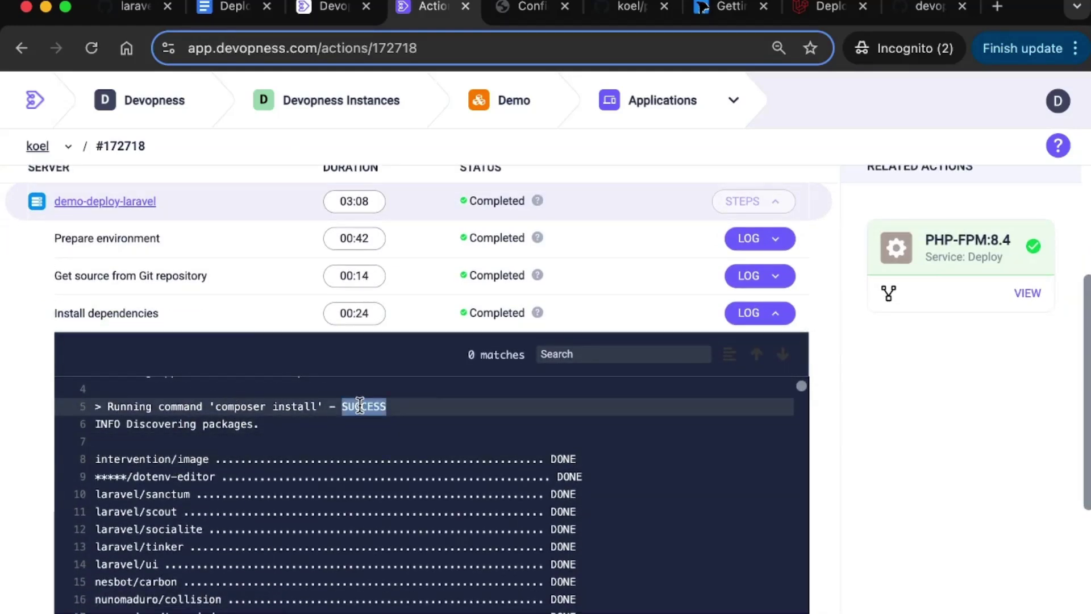
scroll(424, 423, "down", 5)
scroll(639, 548, "down", 20)
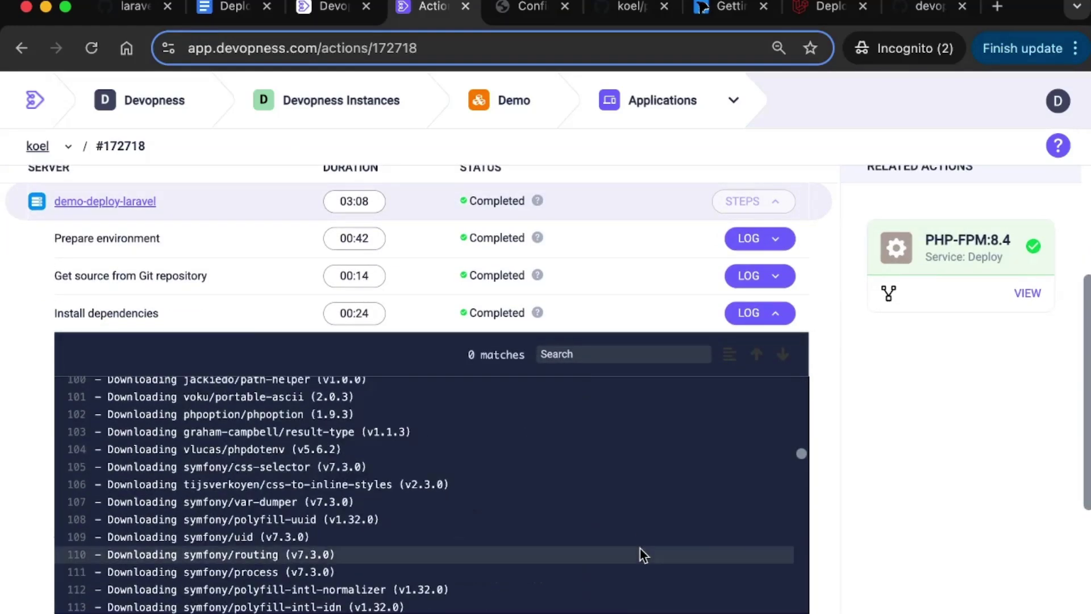
scroll(640, 548, "down", 10)
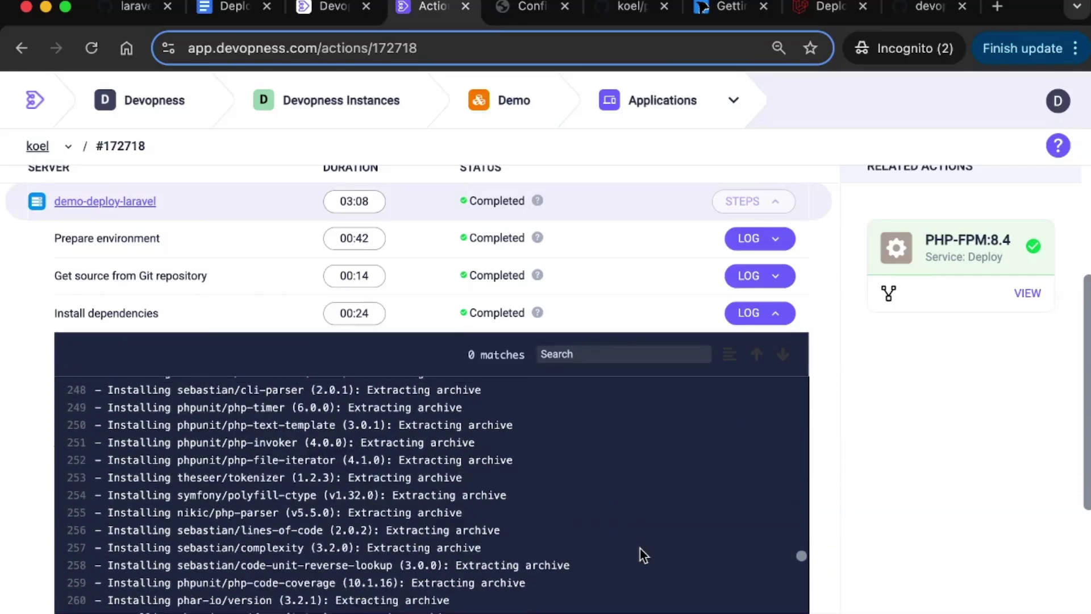
scroll(653, 523, "down", 4)
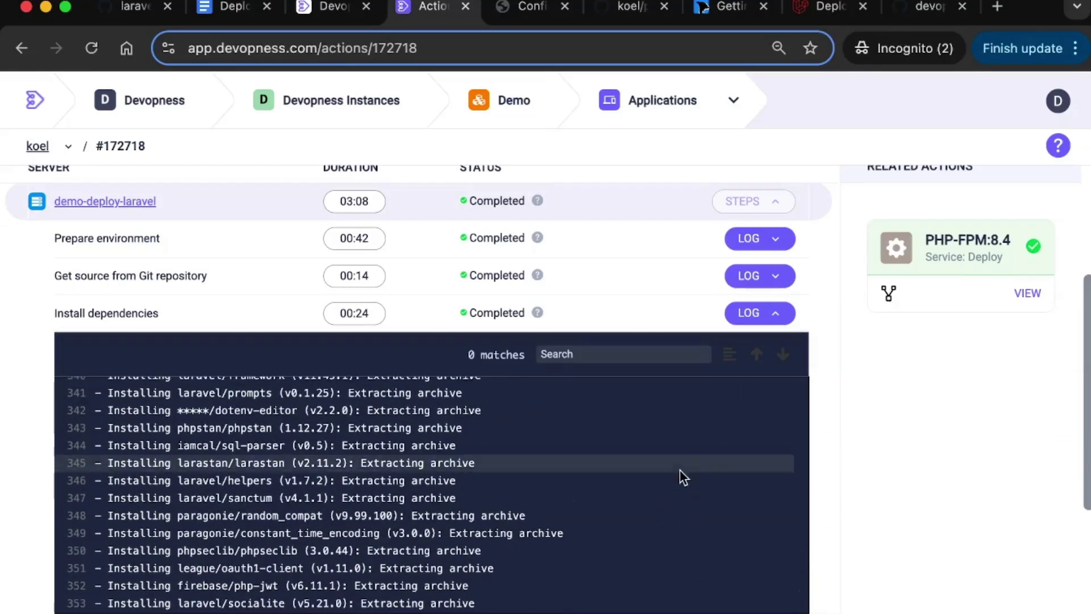
left_click(774, 312)
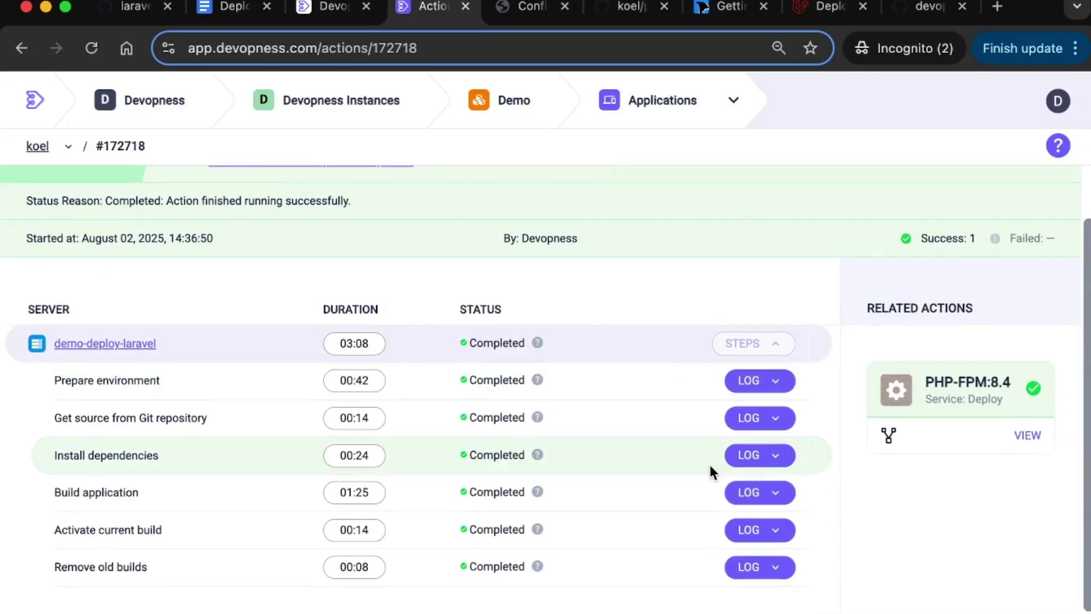
Open the Build application log of koel's deploy action and examine the output of the php artisan koel:init command.
left_click(749, 492)
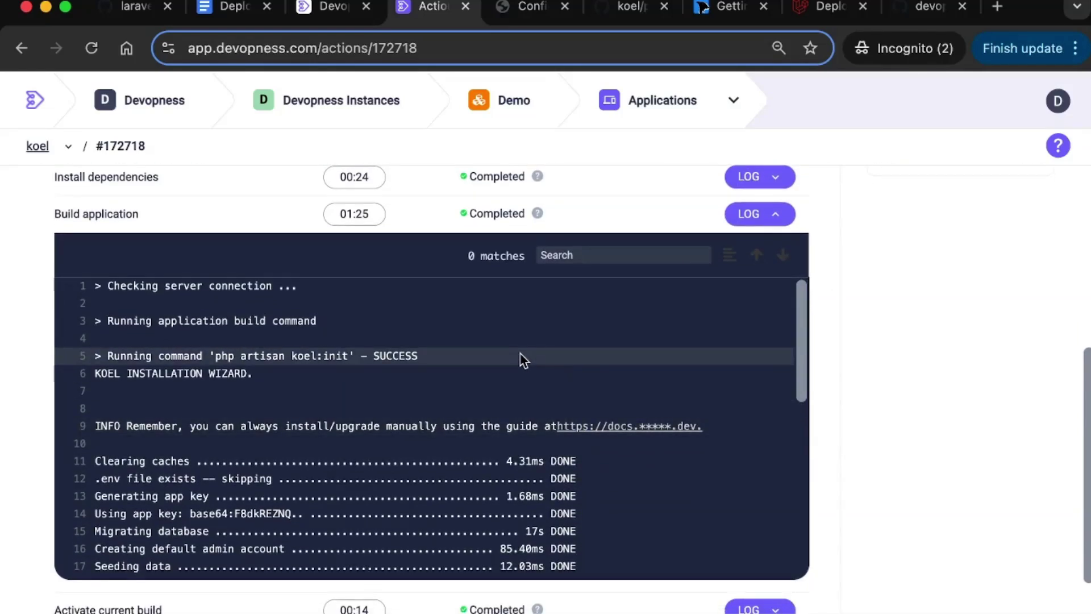
left_click_drag(214, 353, 348, 349)
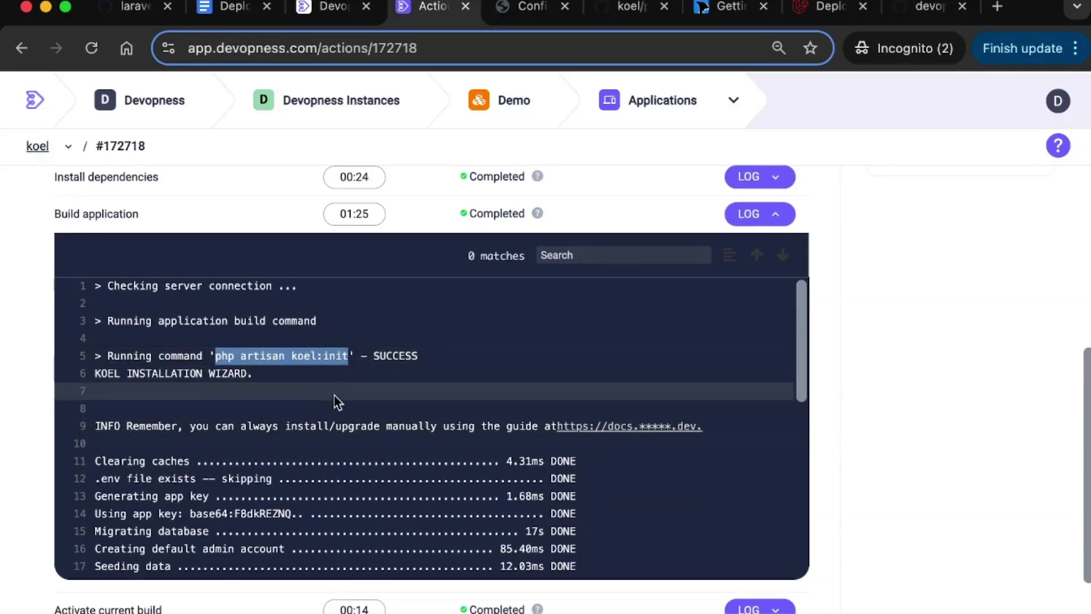
scroll(335, 402, "down", 3)
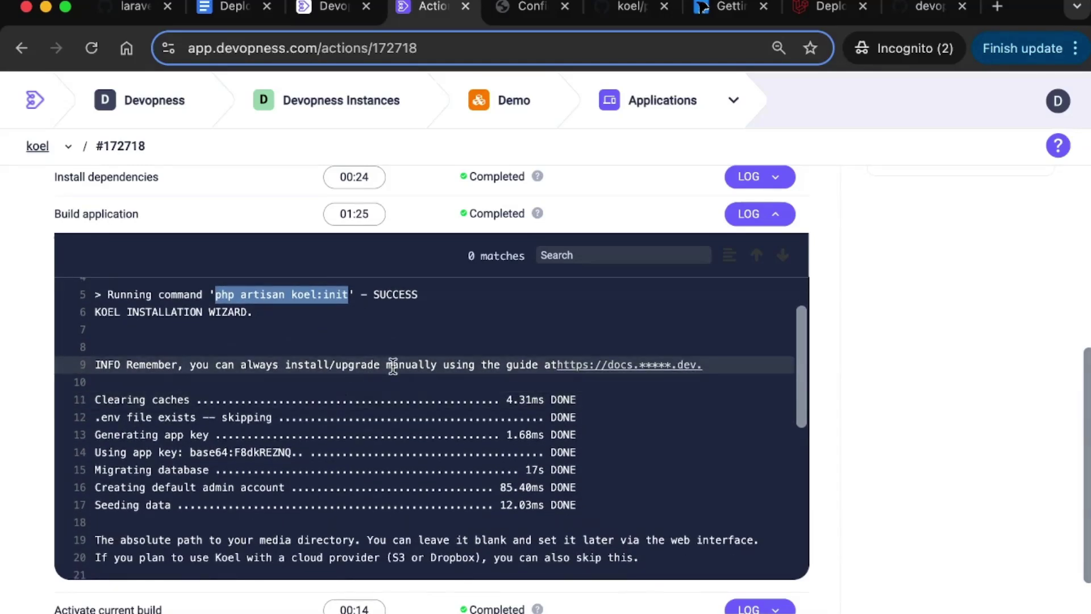
scroll(335, 366, "down", 4)
scroll(142, 369, "down", 10)
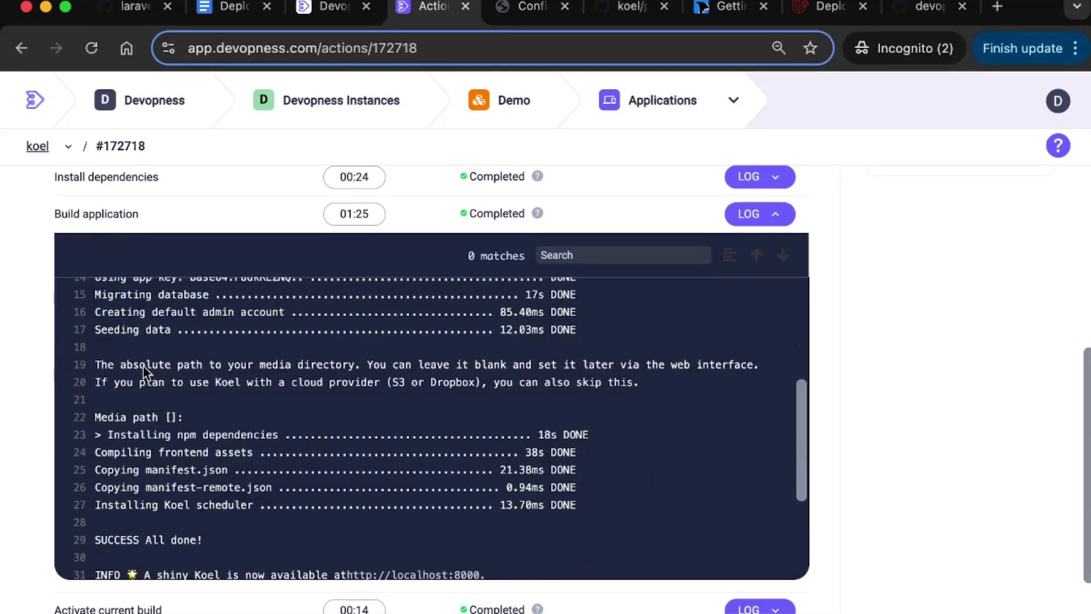
double_click(138, 396)
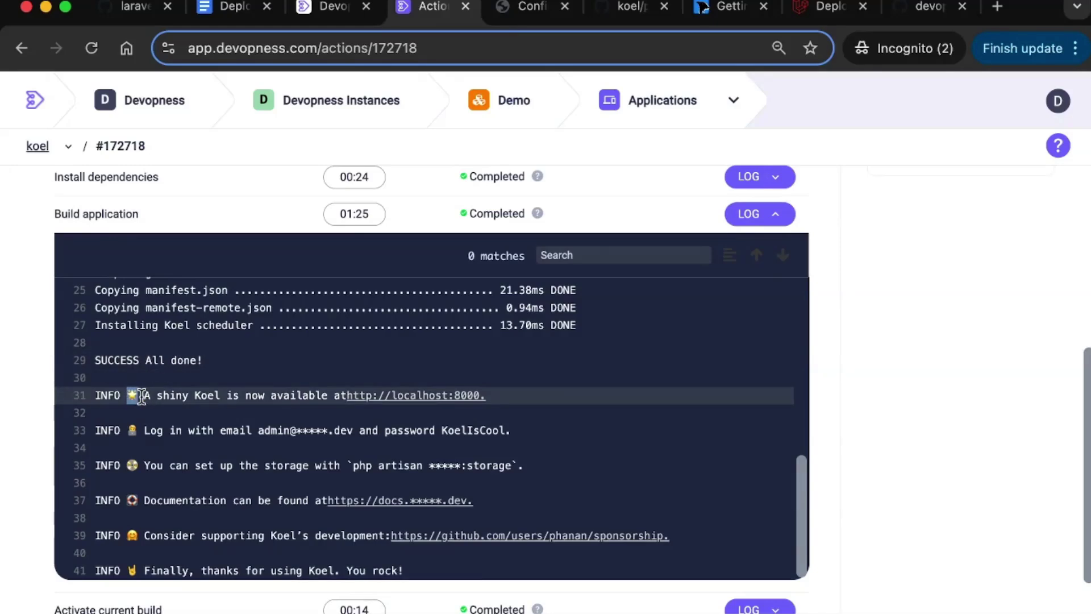
Read the closing INFO lines of the Build application log up to the final thank-you message, and collapse the log.
scroll(141, 397, "up", 5)
scroll(141, 396, "down", 2)
scroll(141, 396, "up", 5)
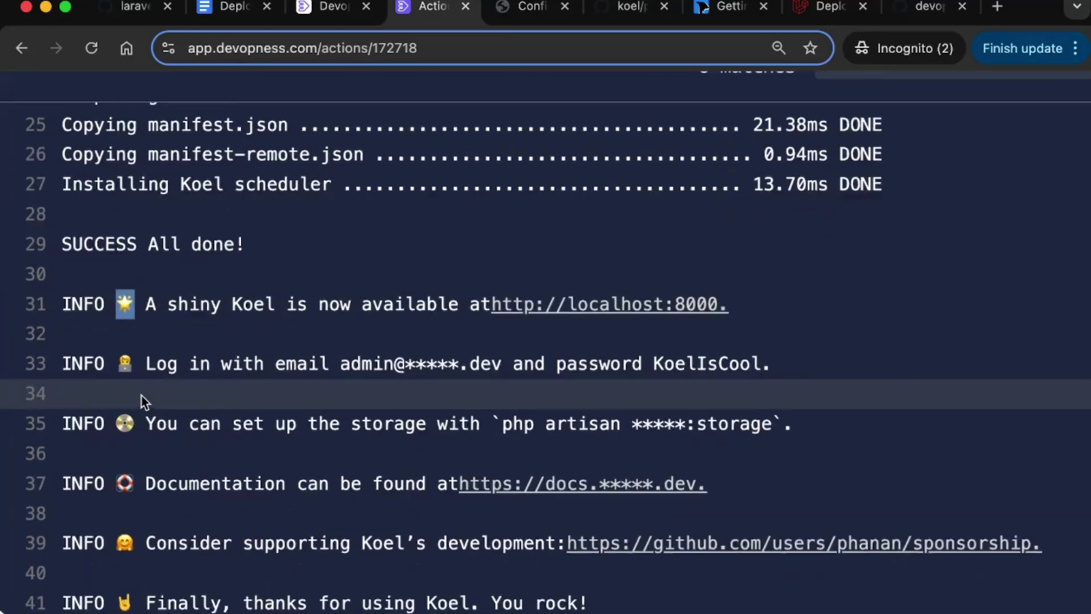
scroll(142, 397, "down", 3)
scroll(141, 396, "down", 3)
scroll(141, 396, "down", 2)
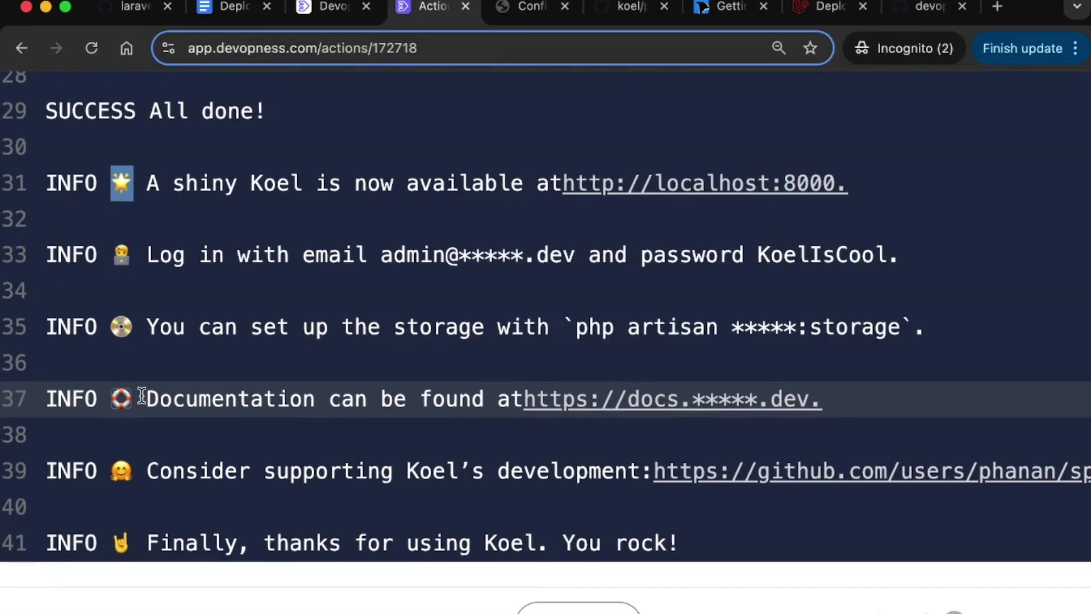
scroll(142, 396, "down", 5)
triple_click(104, 375)
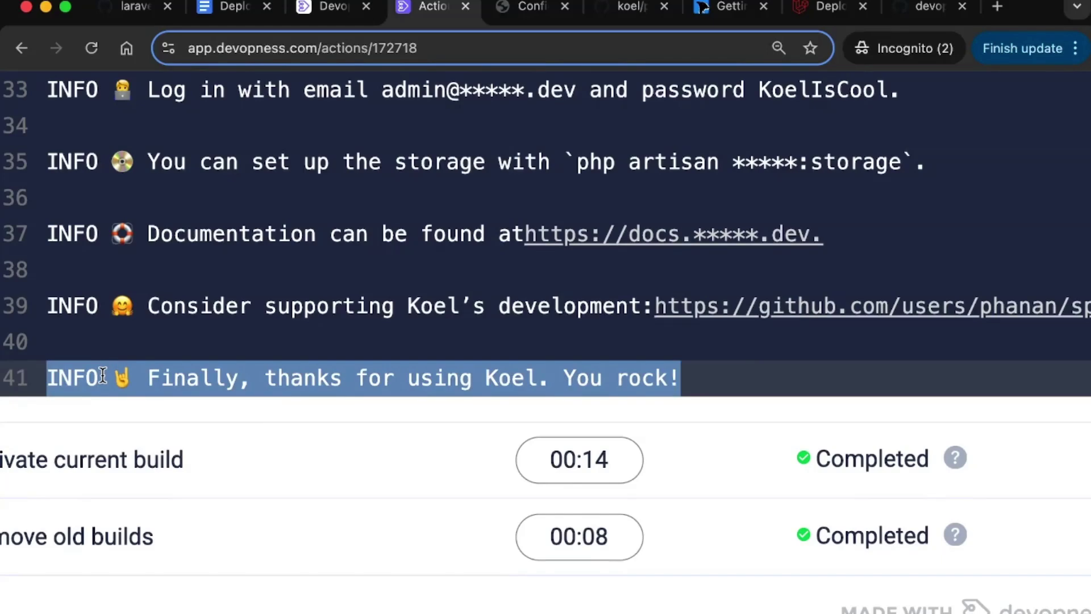
triple_click(585, 379)
scroll(586, 379, "down", 5)
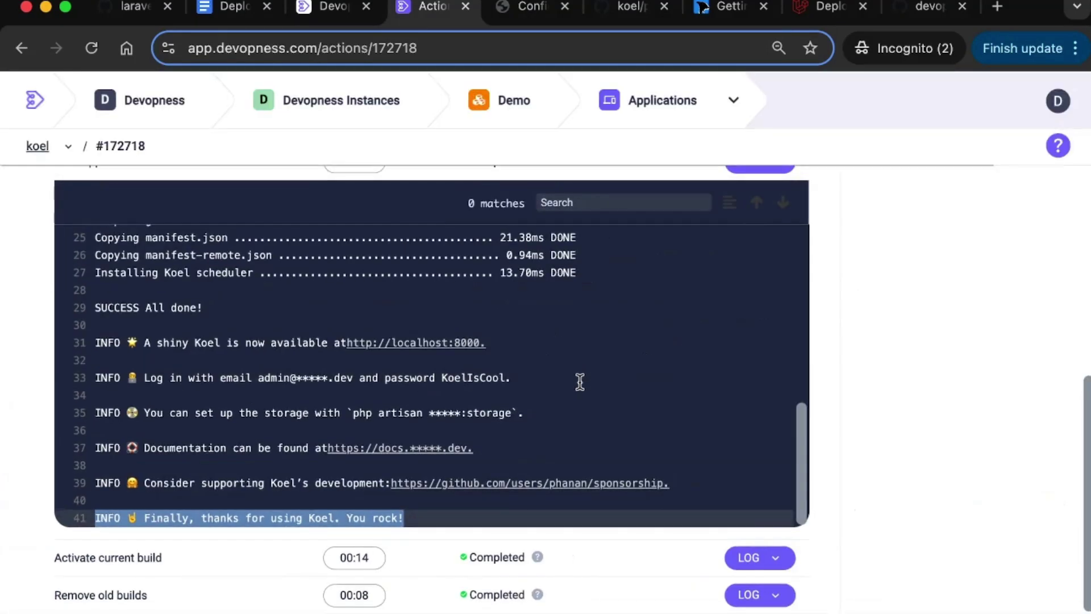
scroll(583, 389, "up", 3)
scroll(582, 389, "up", 8)
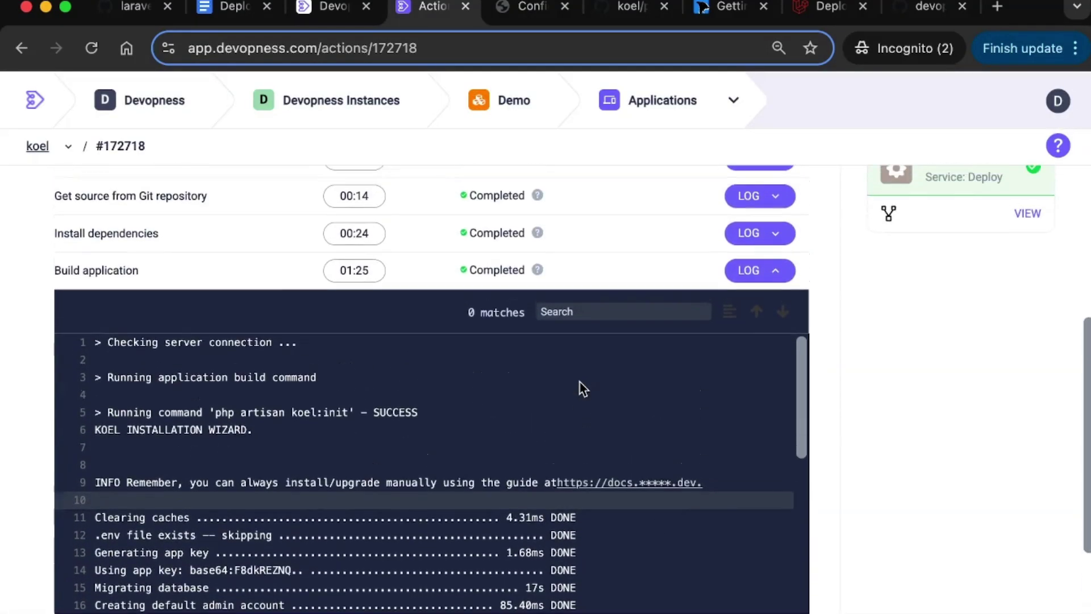
left_click(782, 271)
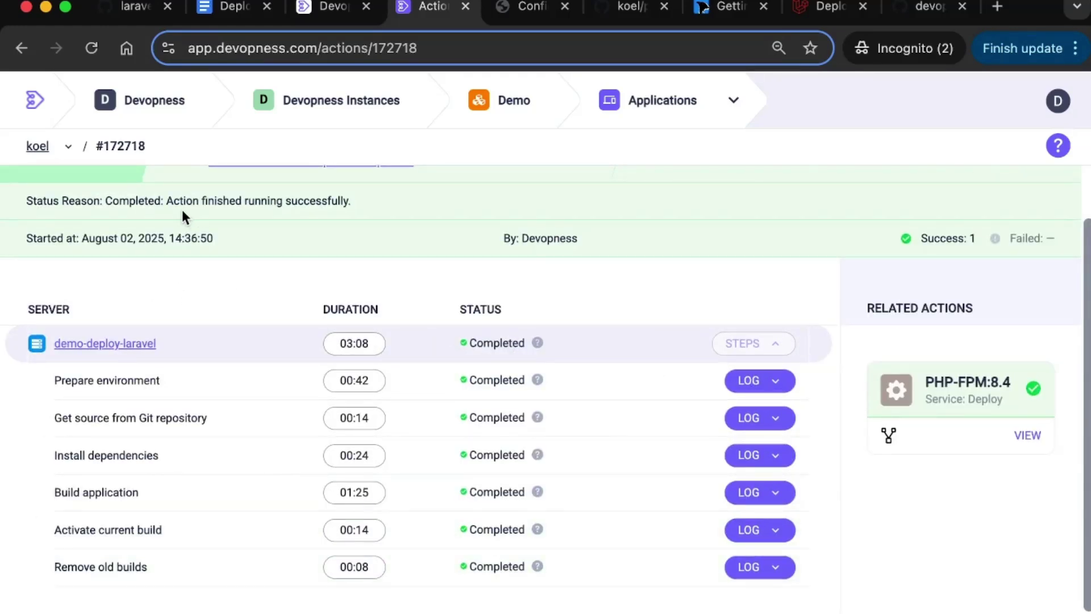
Open the koel application's page and review its linked virtual hosts and daemons.
scroll(182, 210, "up", 1)
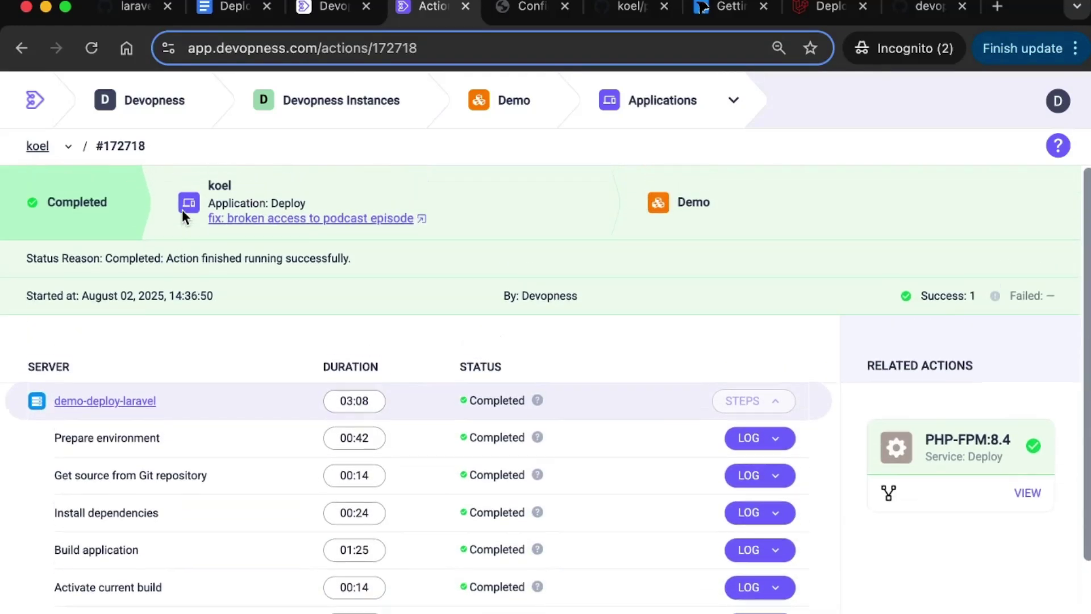
left_click(39, 147)
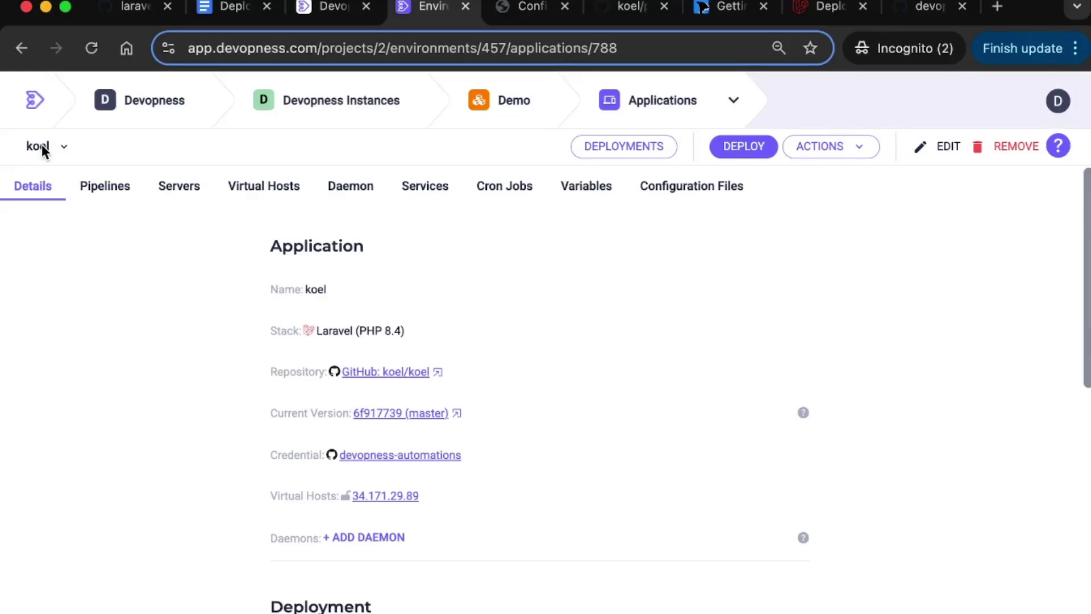
left_click(269, 189)
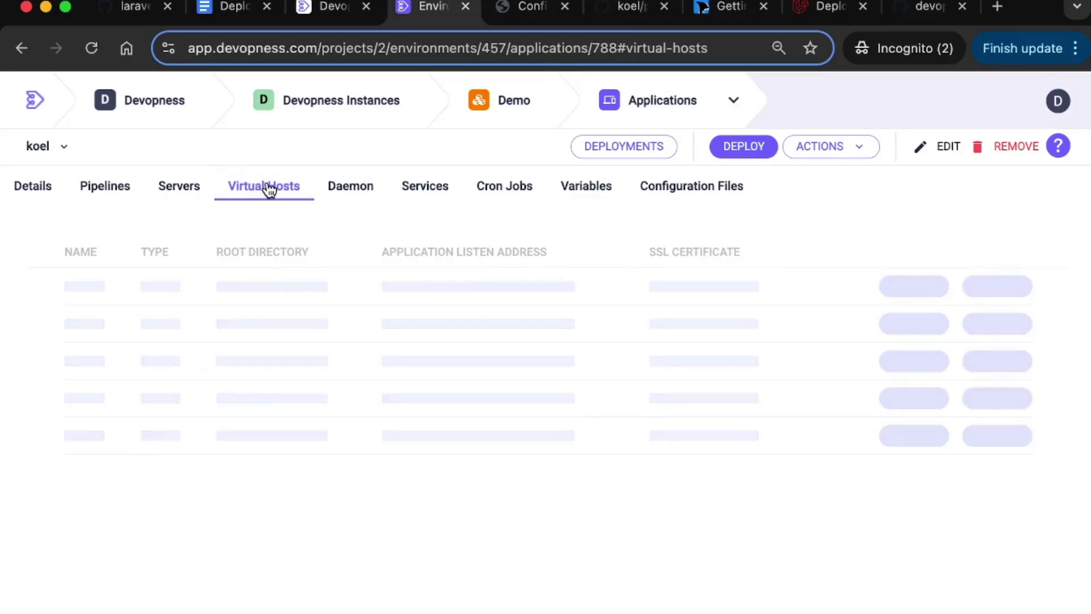
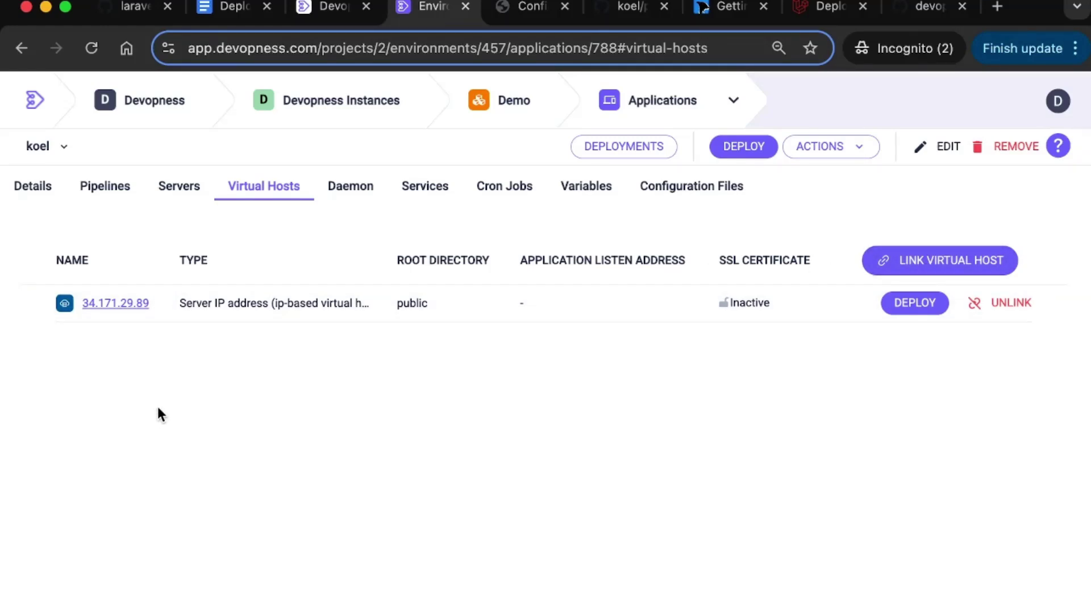
left_click(351, 187)
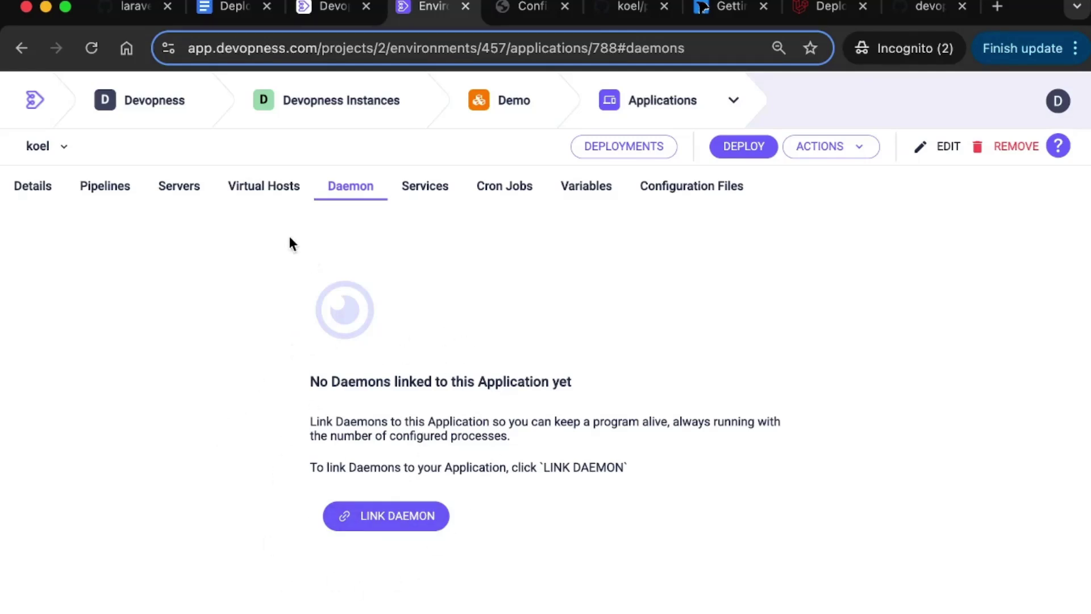
Open koel's IP-based virtual host, check its last action status, and launch the deployed site at its address.
left_click(255, 186)
left_click(124, 301)
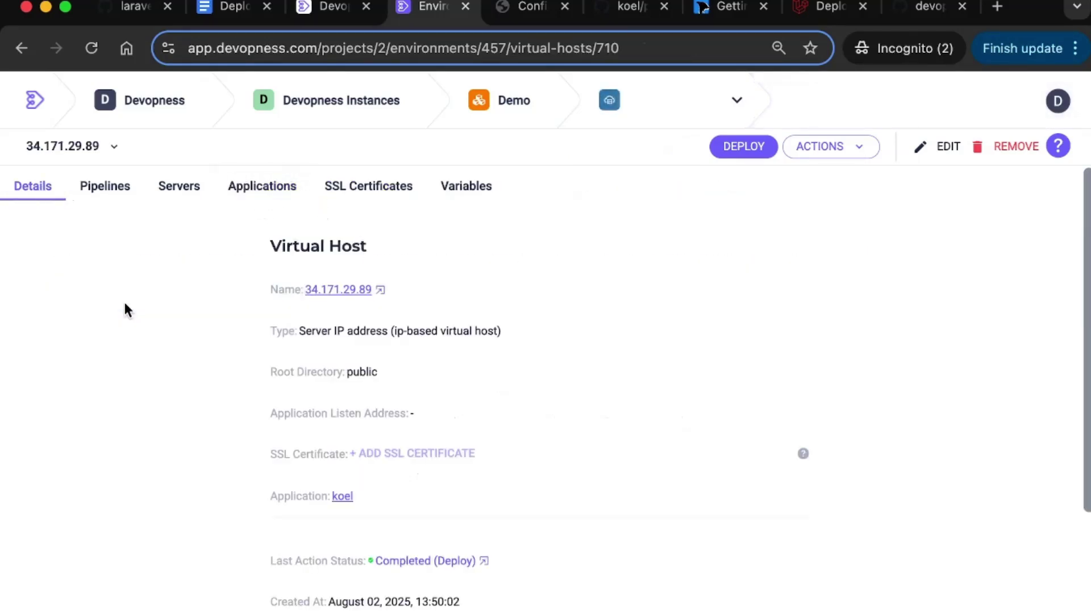
scroll(496, 355, "down", 3)
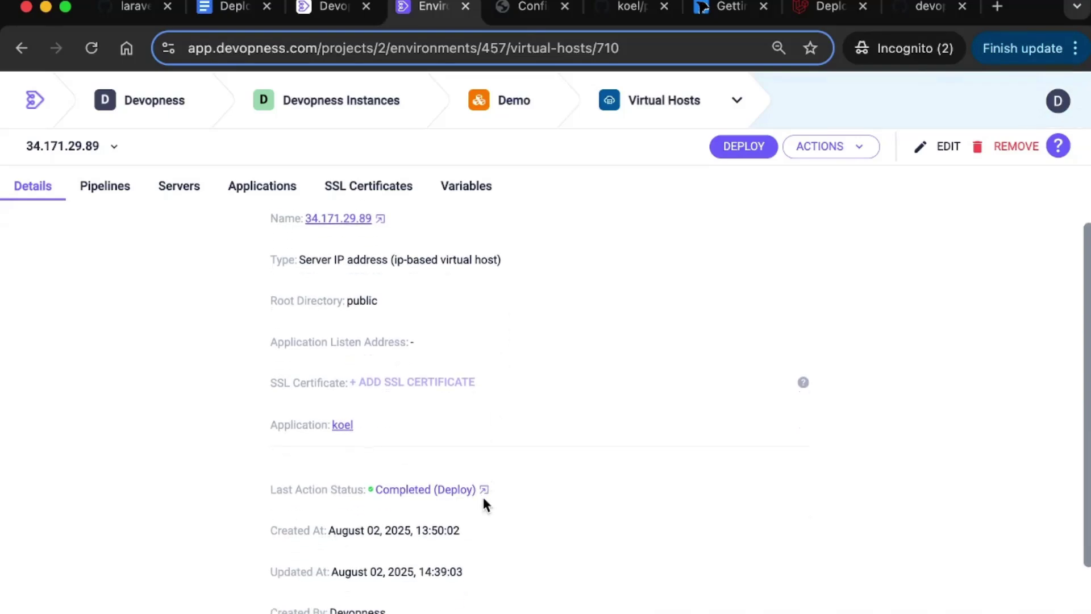
mouse_move(455, 493)
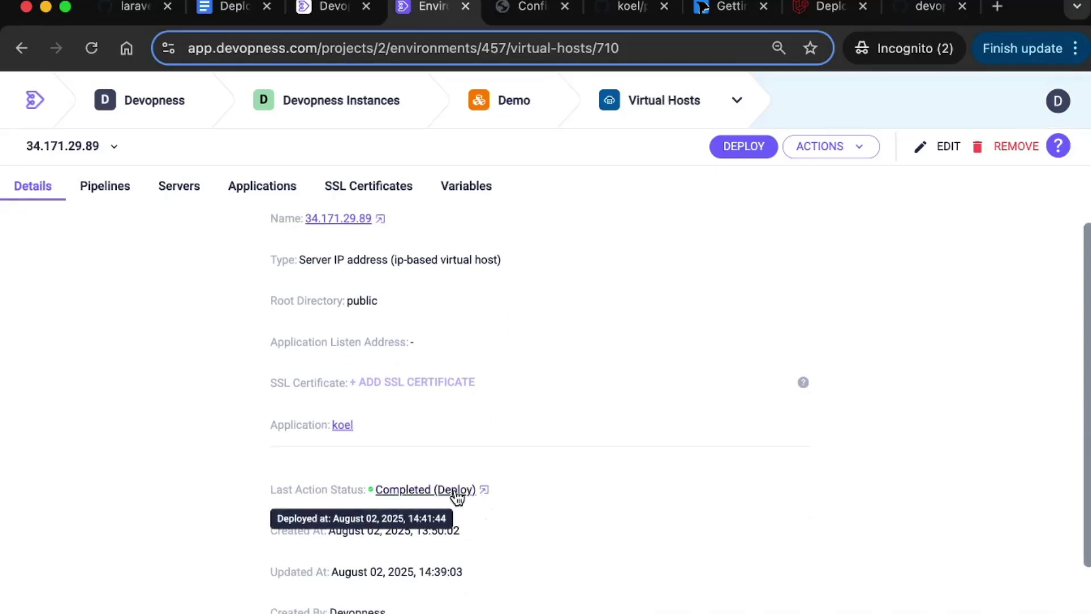
scroll(475, 374, "up", 3)
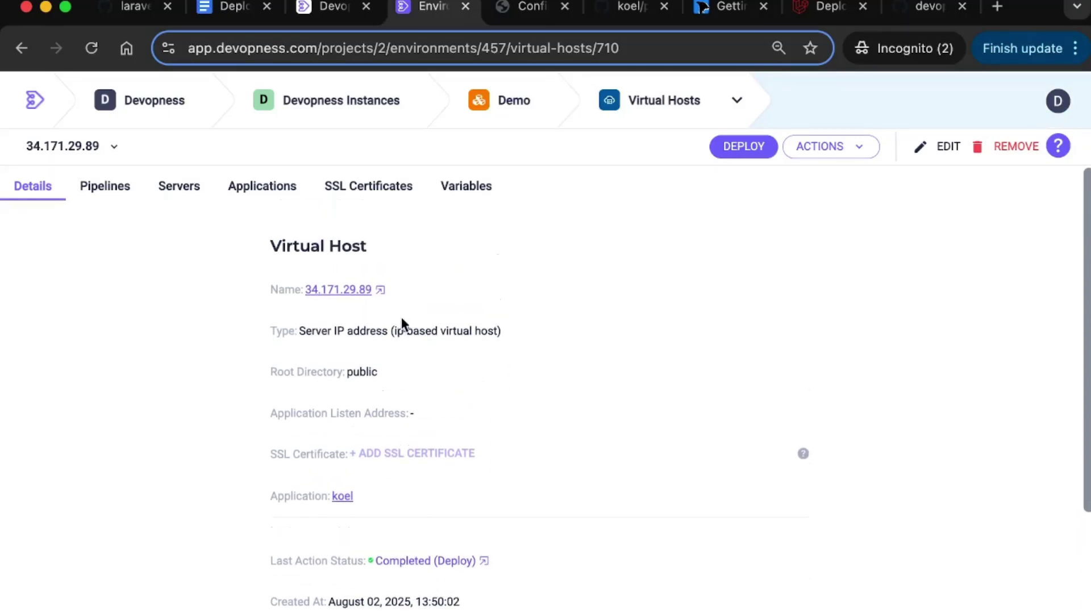
left_click(380, 290)
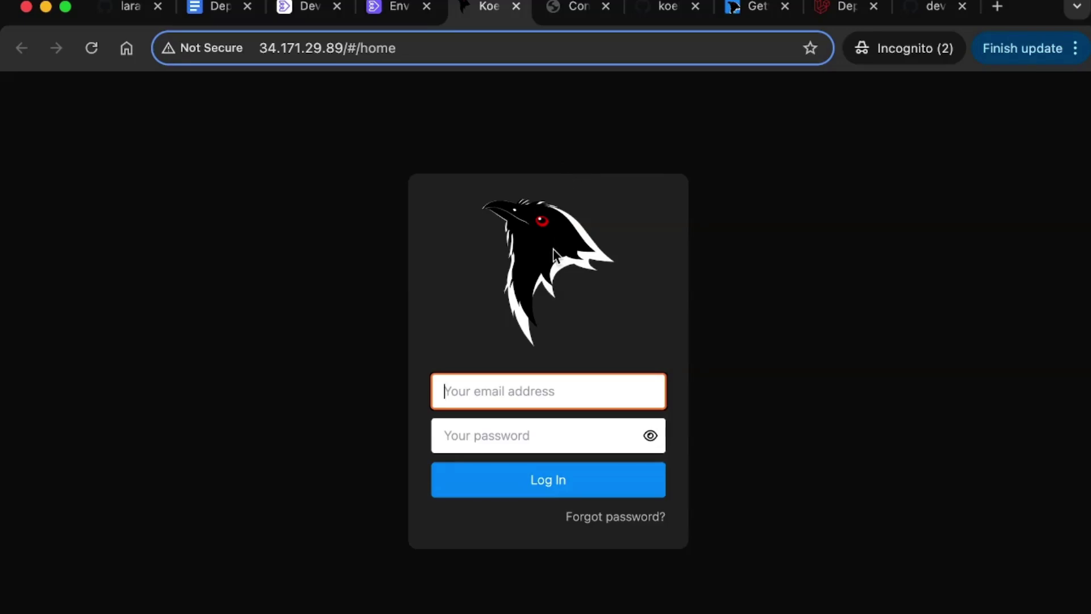
Copy the default admin email from the First Admin User section of the Koel docs into the Koel login form.
left_click(749, 8)
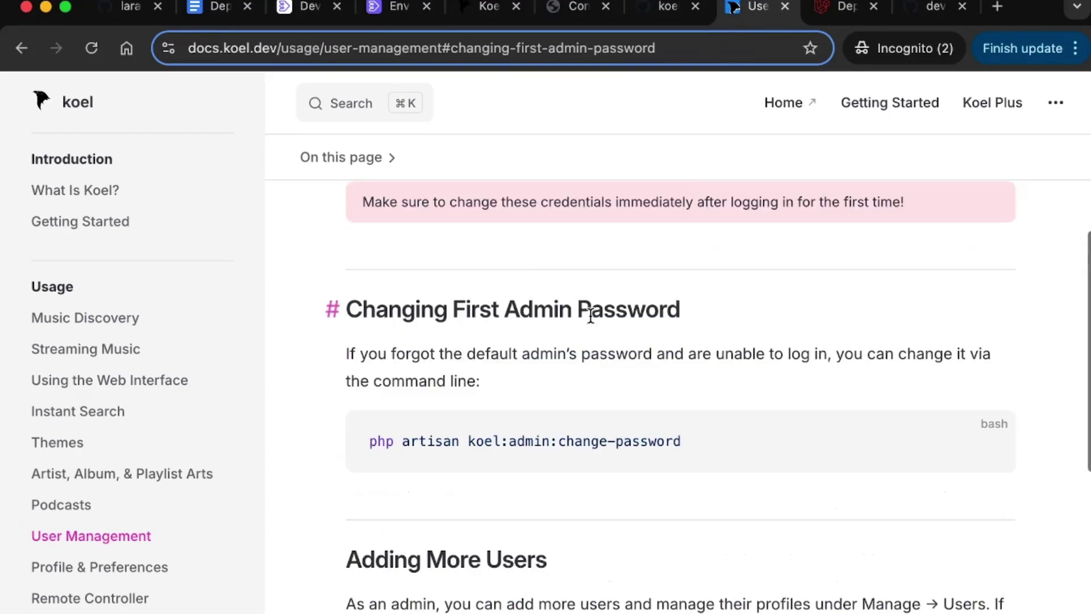
scroll(589, 312, "up", 5)
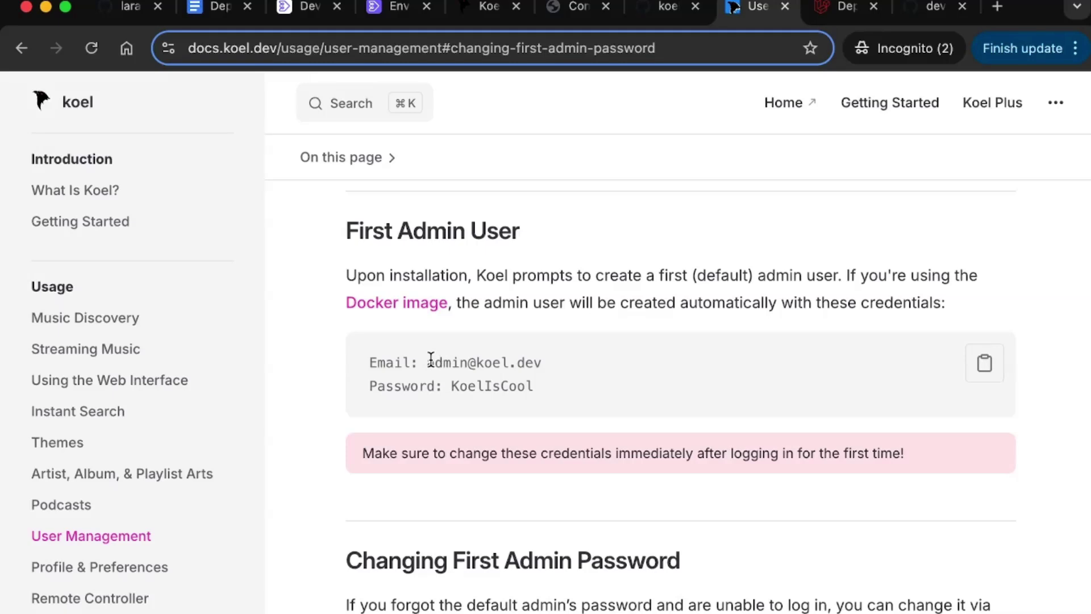
left_click_drag(429, 362, 579, 363)
key("super+c")
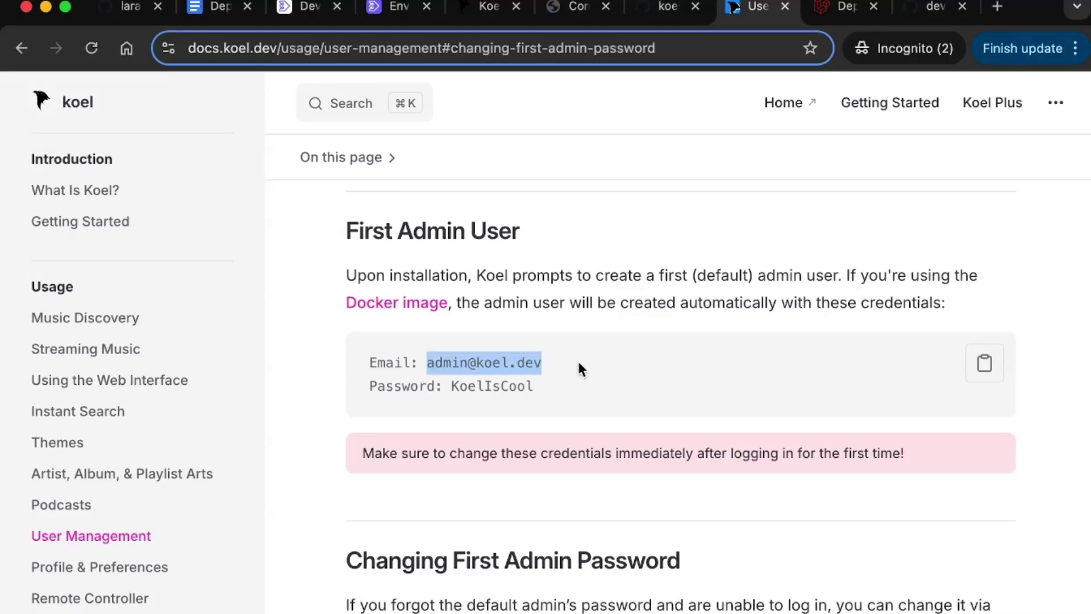
left_click(391, 8)
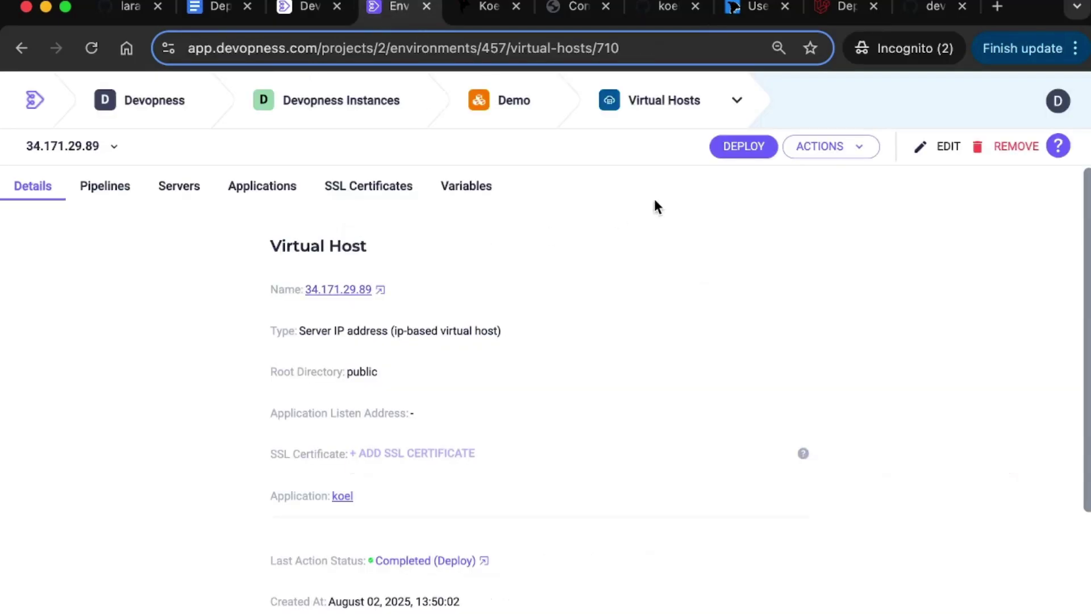
left_click(469, 4)
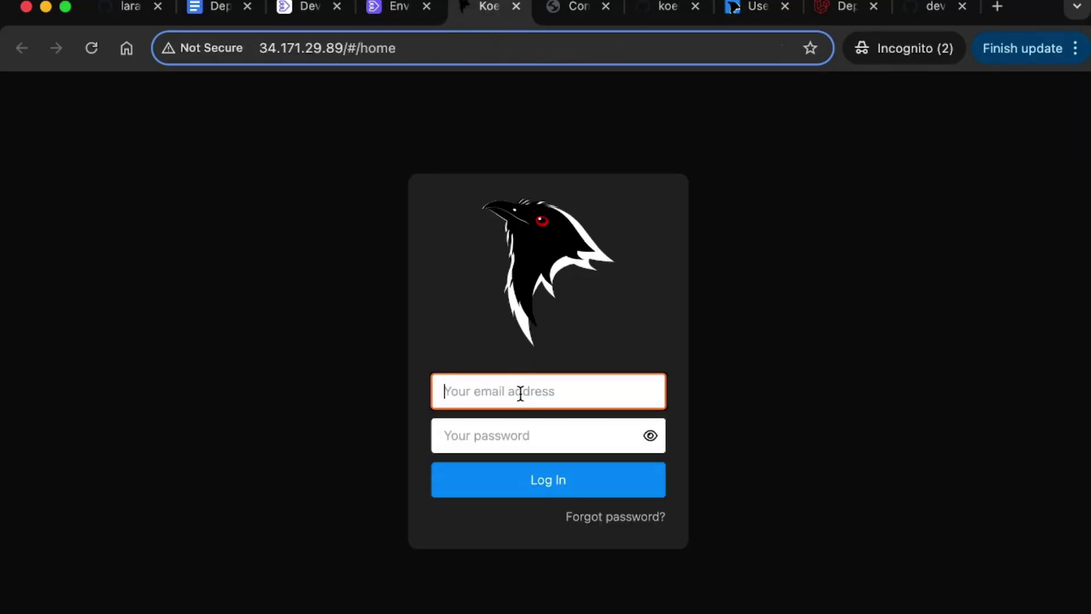
key("super+v")
key("Tab")
Copy the default admin password from the Koel docs into the login form's password field and log in to Koel.
left_click(750, 8)
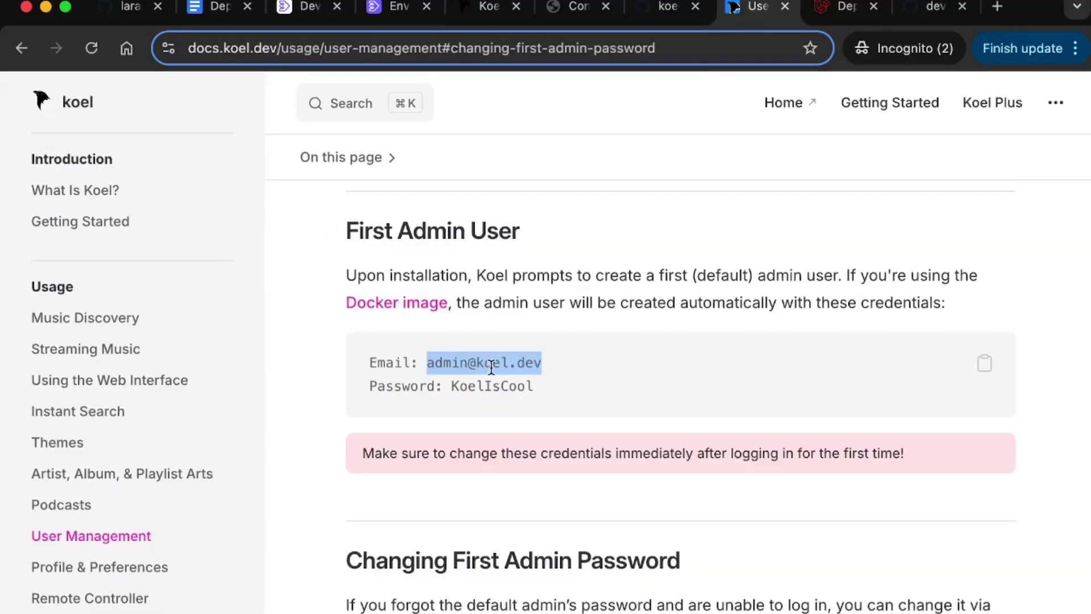
double_click(487, 381)
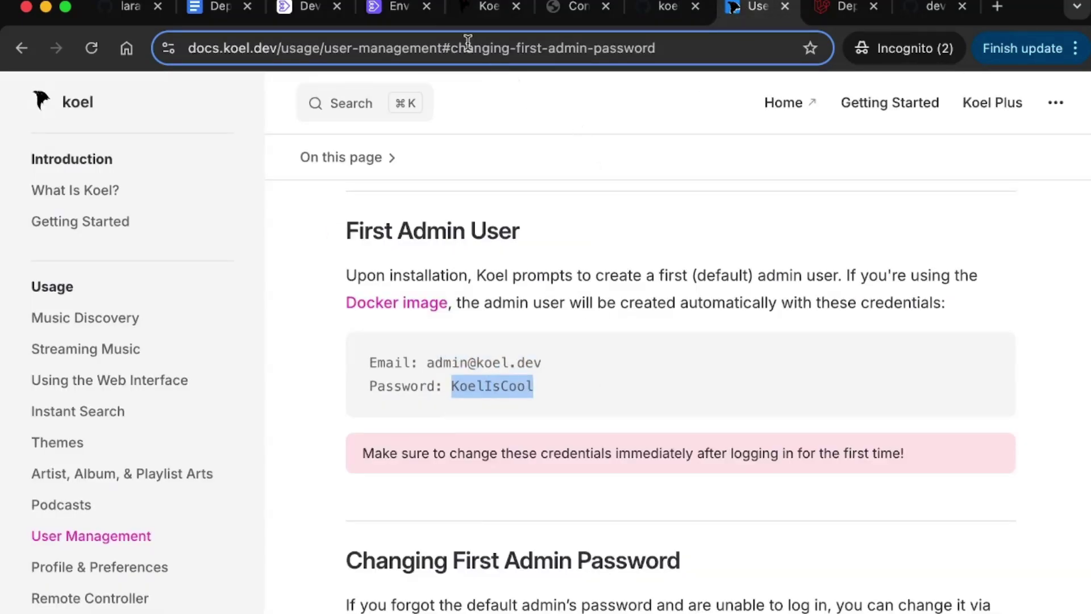
left_click(398, 11)
left_click(475, 12)
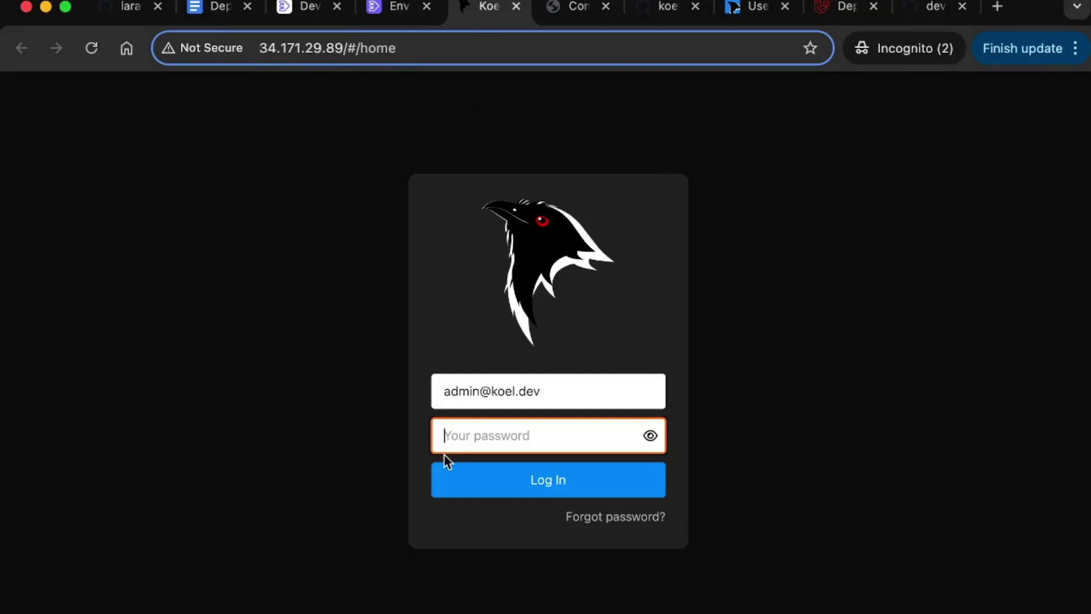
key("super+v")
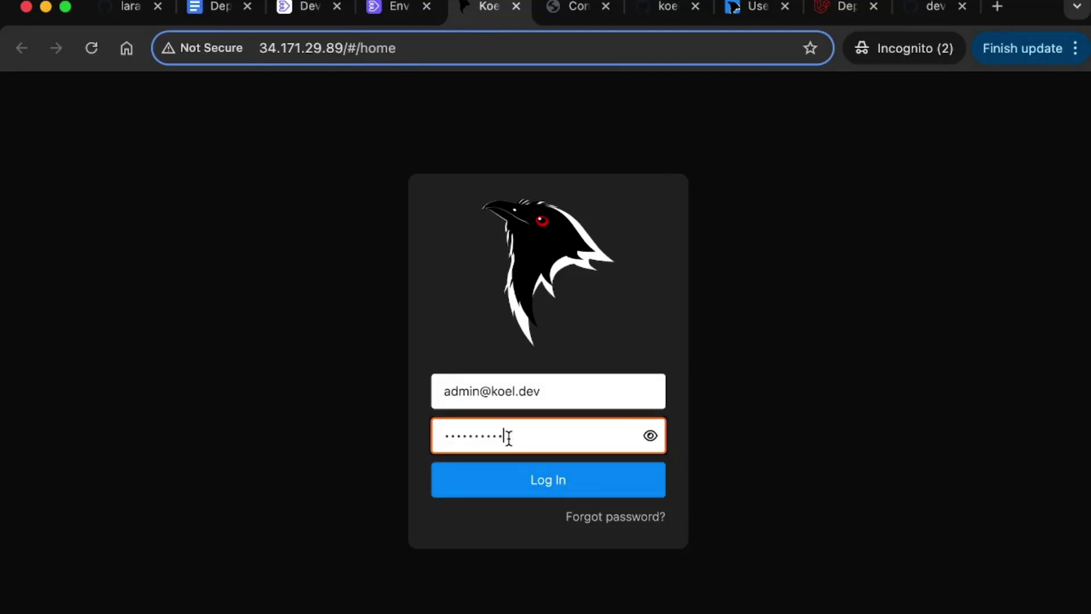
left_click(558, 484)
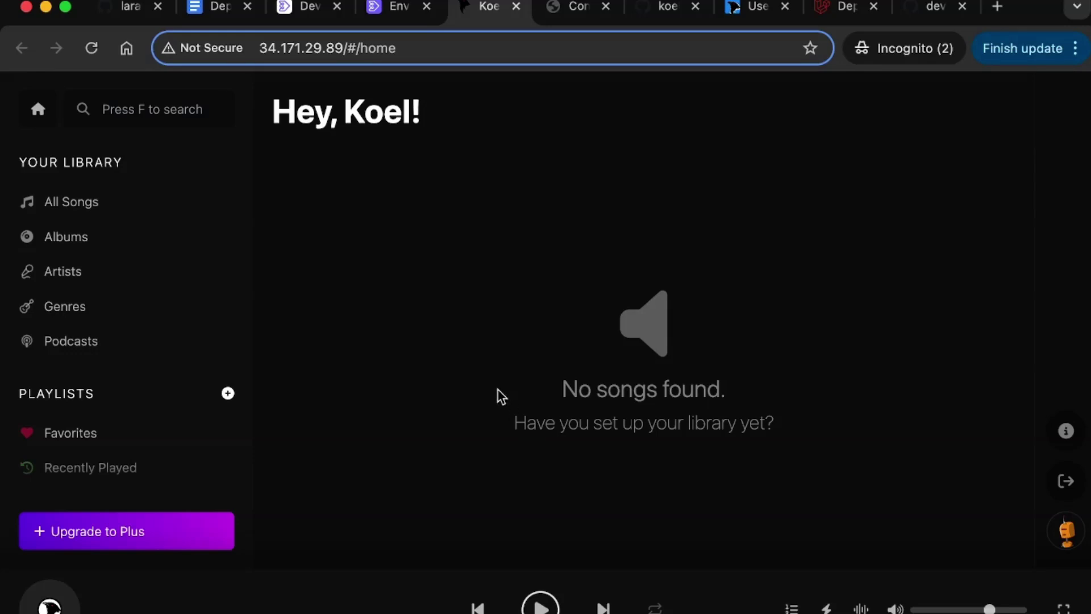
Switch to the Goals document in Google Docs and place the cursor before "Provision a cloud server".
left_click(222, 8)
left_click(404, 334)
double_click(404, 334)
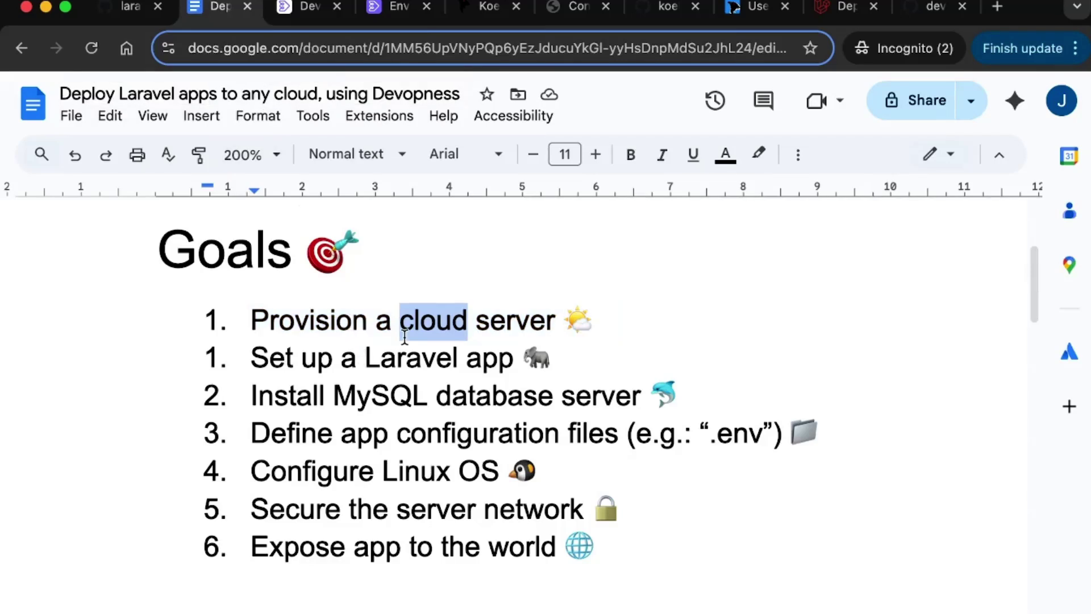
left_click(376, 323)
key("Home")
type(":")
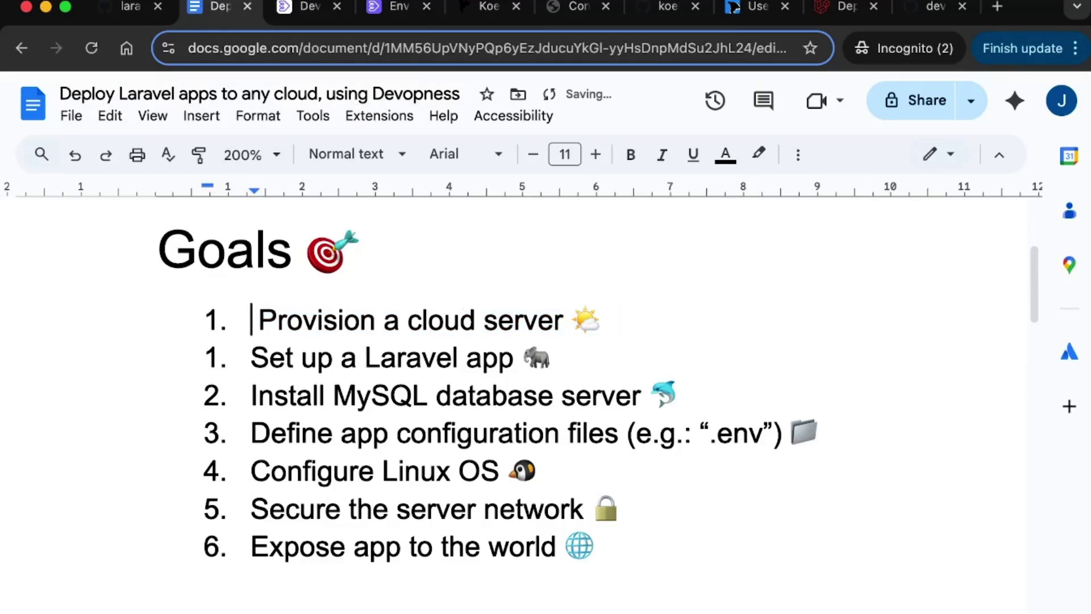
type("check")
key("Left")
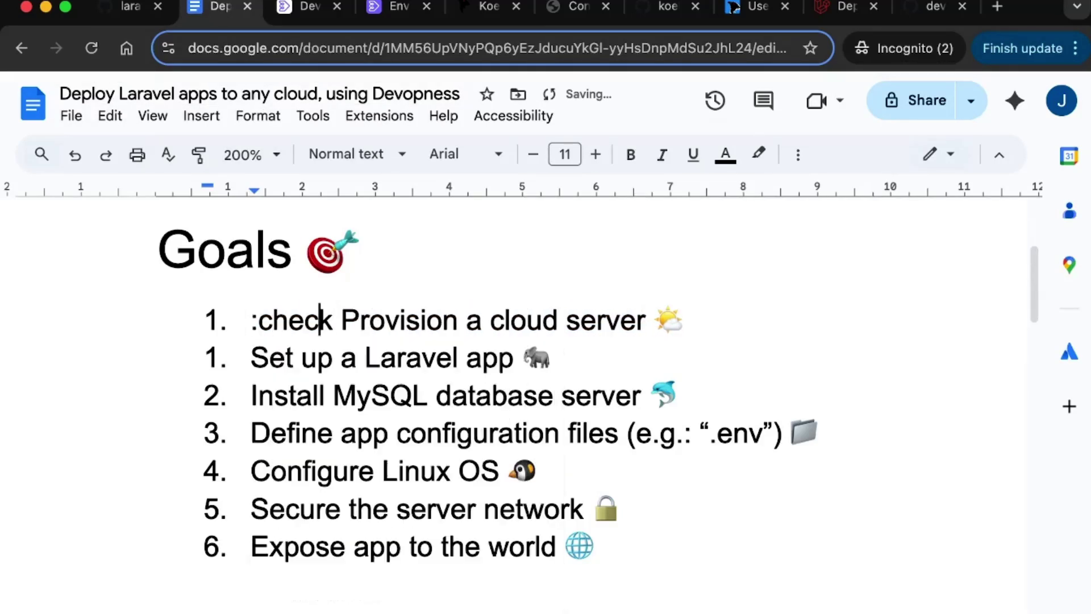
key("Right")
key("shift+Home")
type(":white")
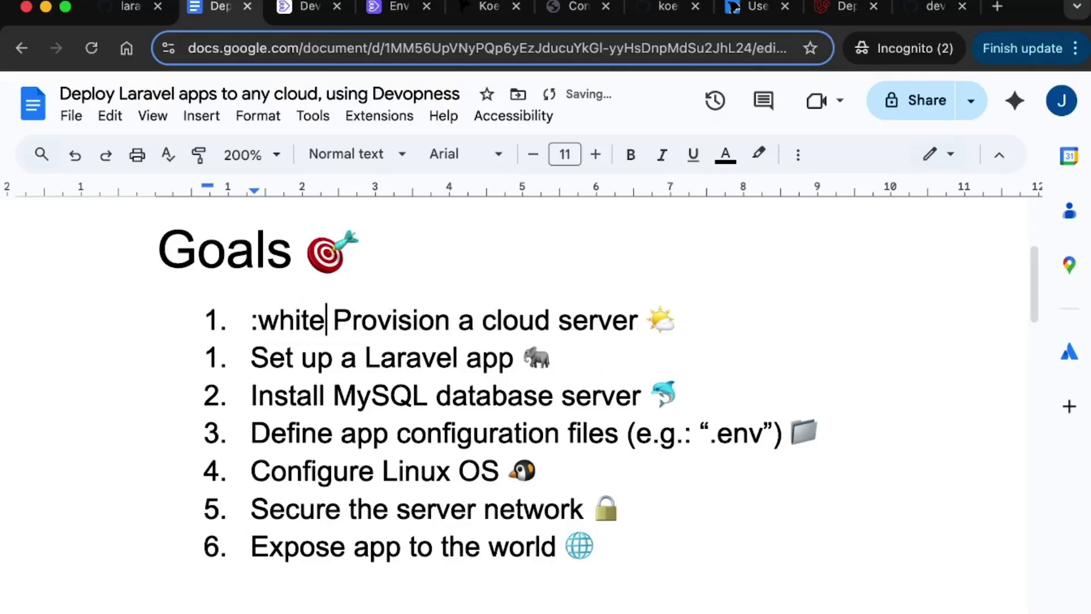
key("shift+Home")
Insert the tick-button emoji in front of the goal "Provision a cloud server".
type(":mark")
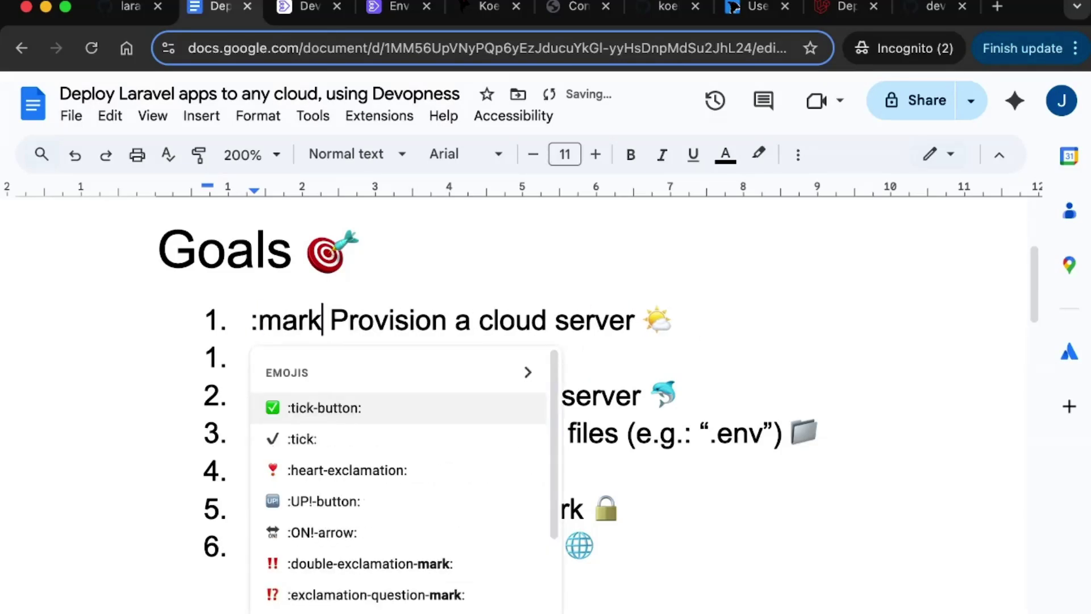
key("Return")
key("Right")
key("BackSpace")
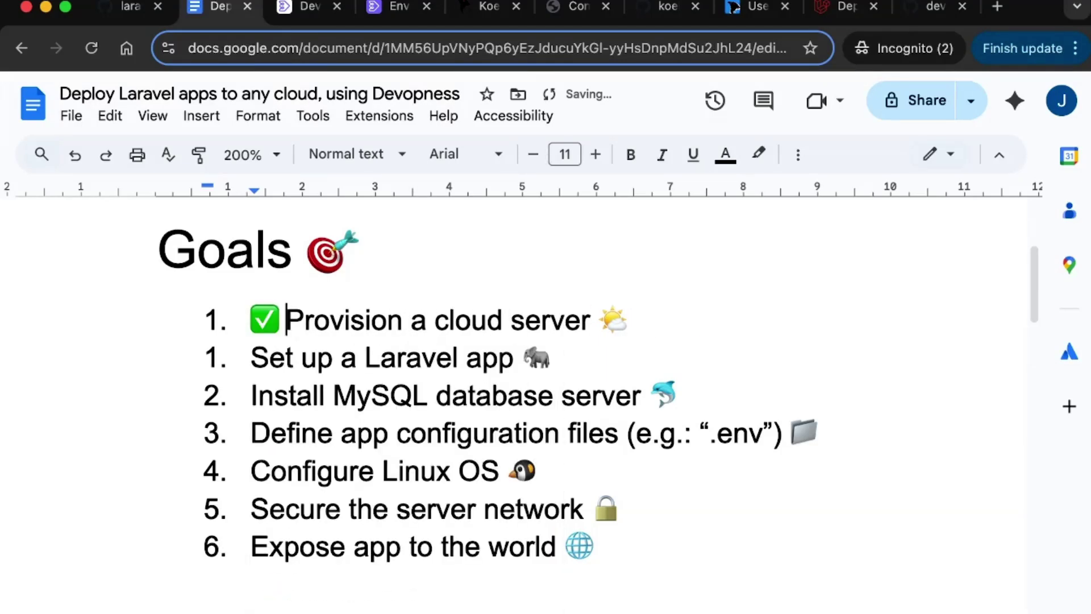
Copy the tick emoji to the start of the goals "Set up a Laravel app" and "Install MySQL database server".
key("shift+Home")
key("super+c")
key("Right")
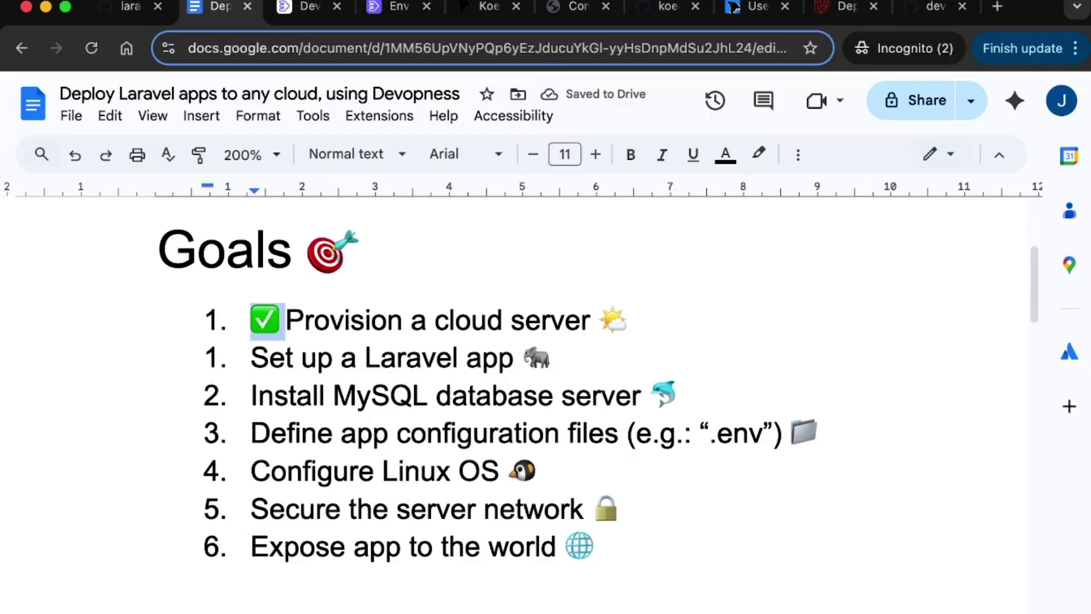
key("Down")
key("Home")
key("super+v")
key("Down")
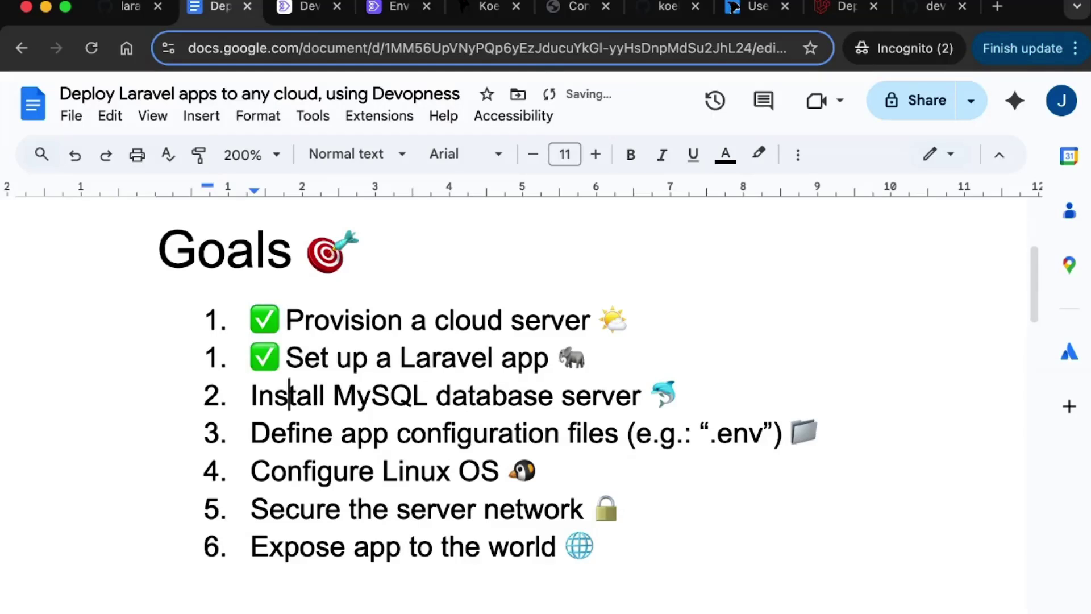
key("Home")
key("super+v")
key("Down")
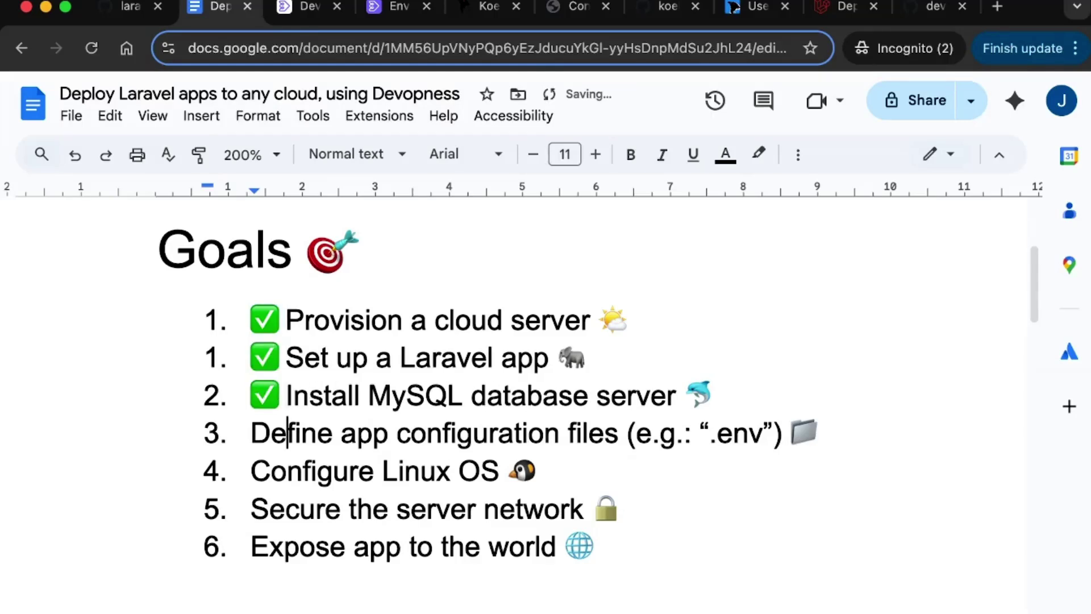
Paste the tick emoji before the four remaining goals, from "Define app configuration files" to "Expose app to the world".
key("Home")
key("super+v")
key("Down")
key("Home")
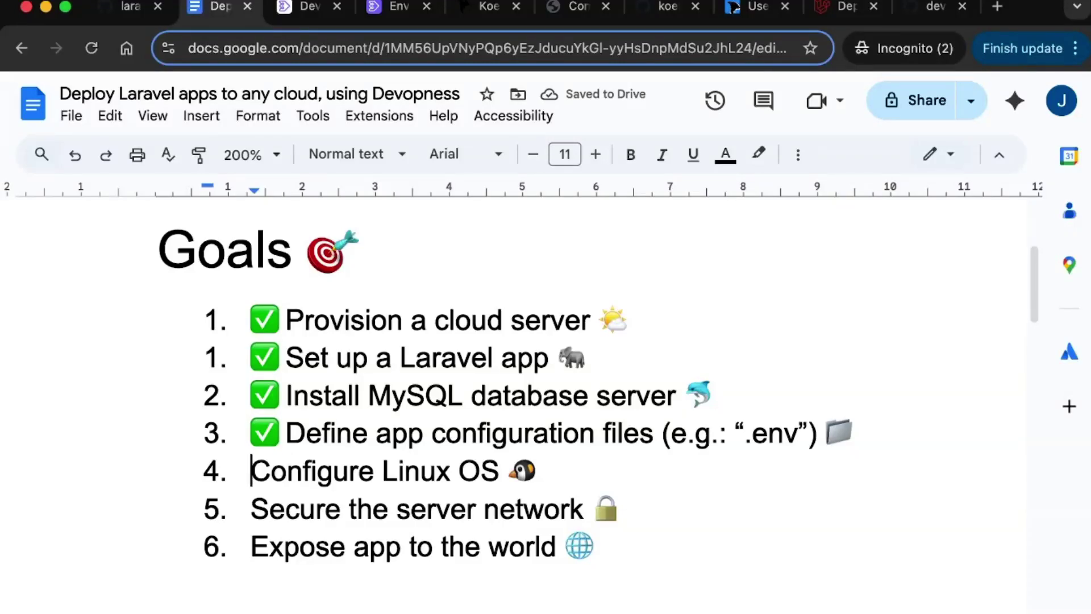
key("super+v")
key("Down")
key("End")
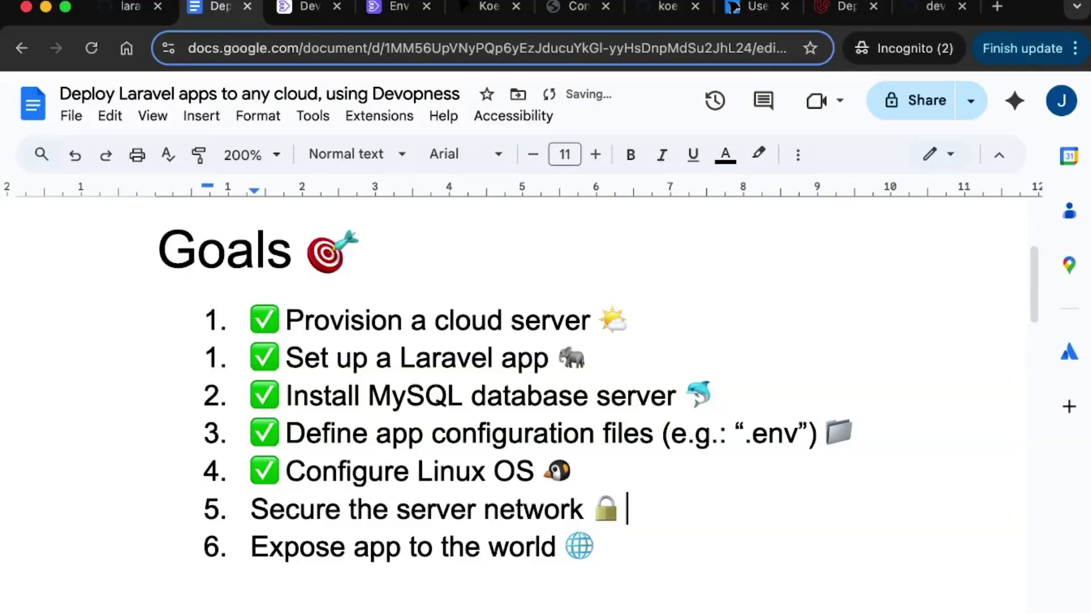
key("Home")
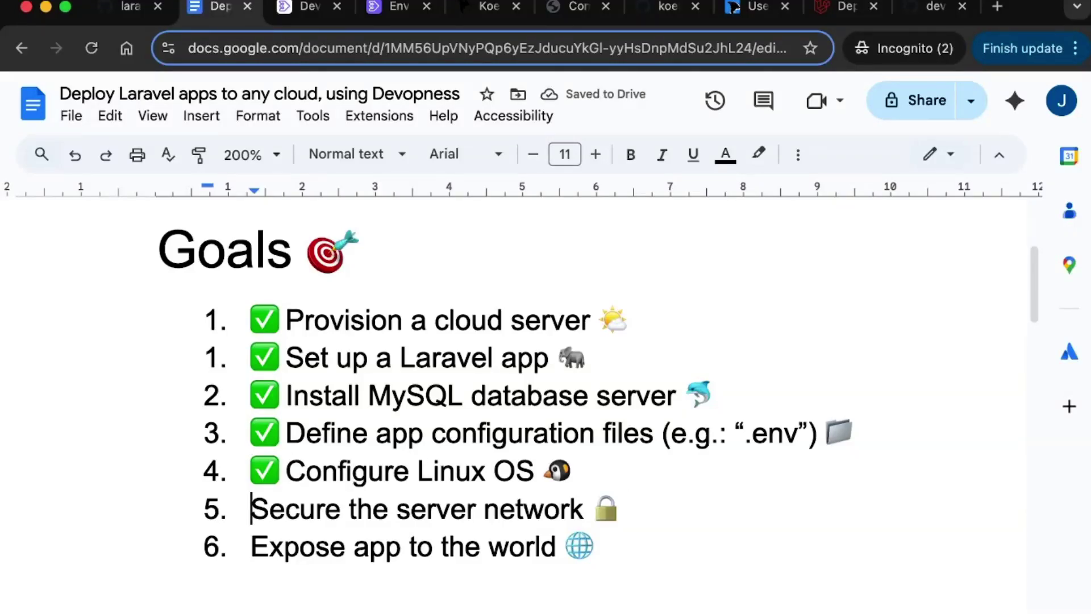
key("super+v")
scroll(429, 350, "down", 2)
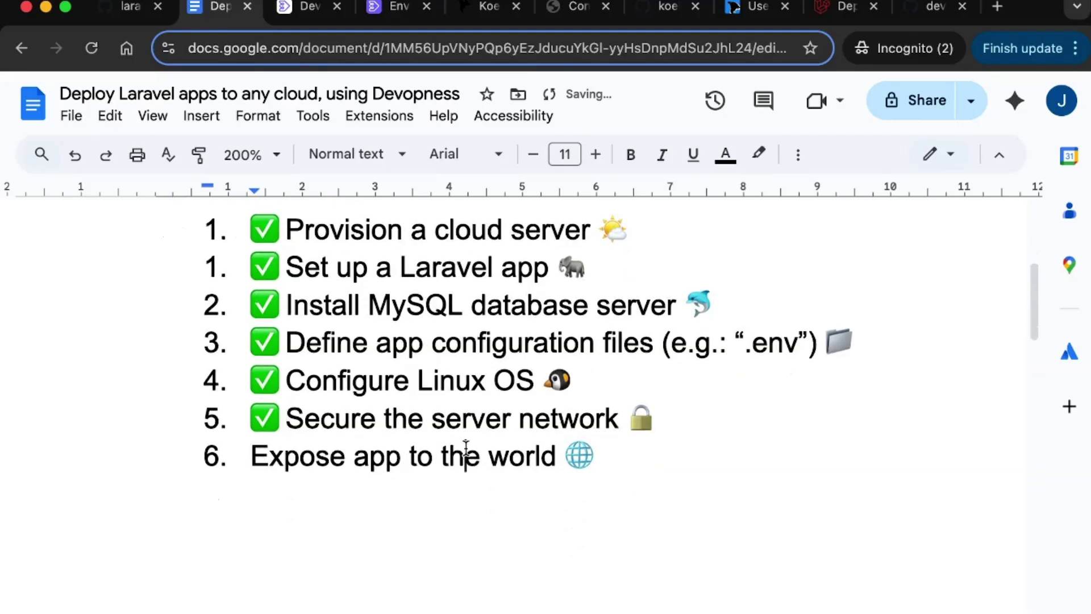
key("super+Left")
key("super+v")
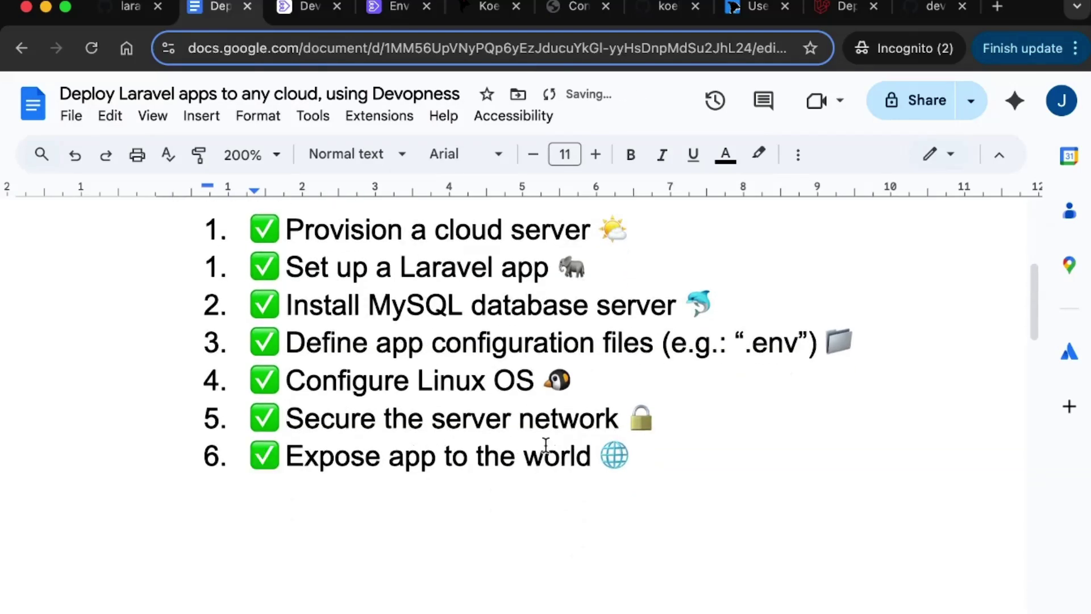
Add ", by IP addres" after "Expose app to the world", ahead of the globe emoji.
key("Up")
key("Left")
key("Down")
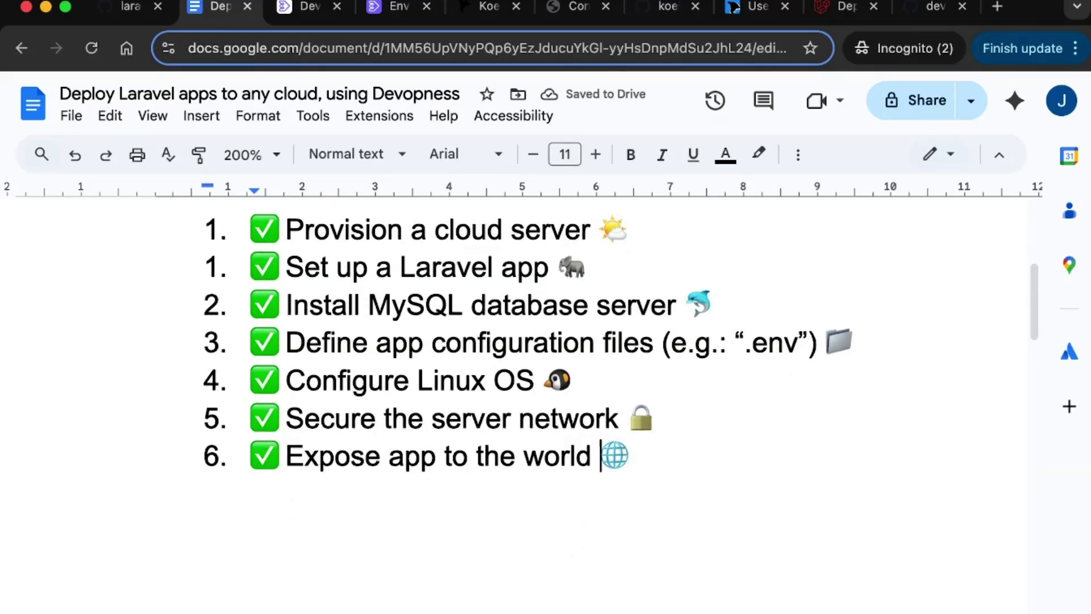
key("Left")
type(", by U")
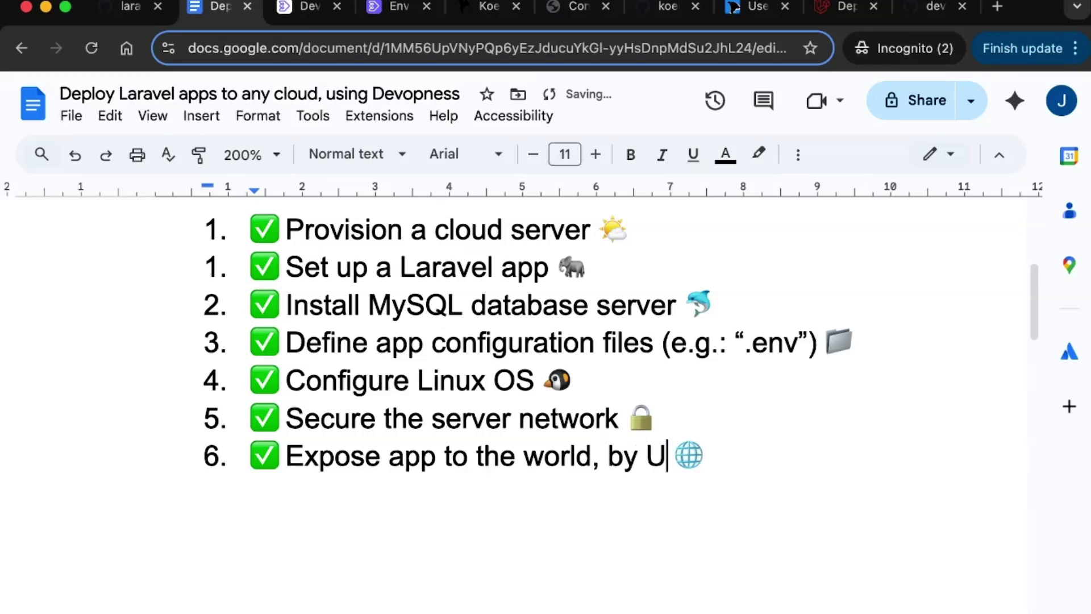
key("BackSpace")
type("IP addres")
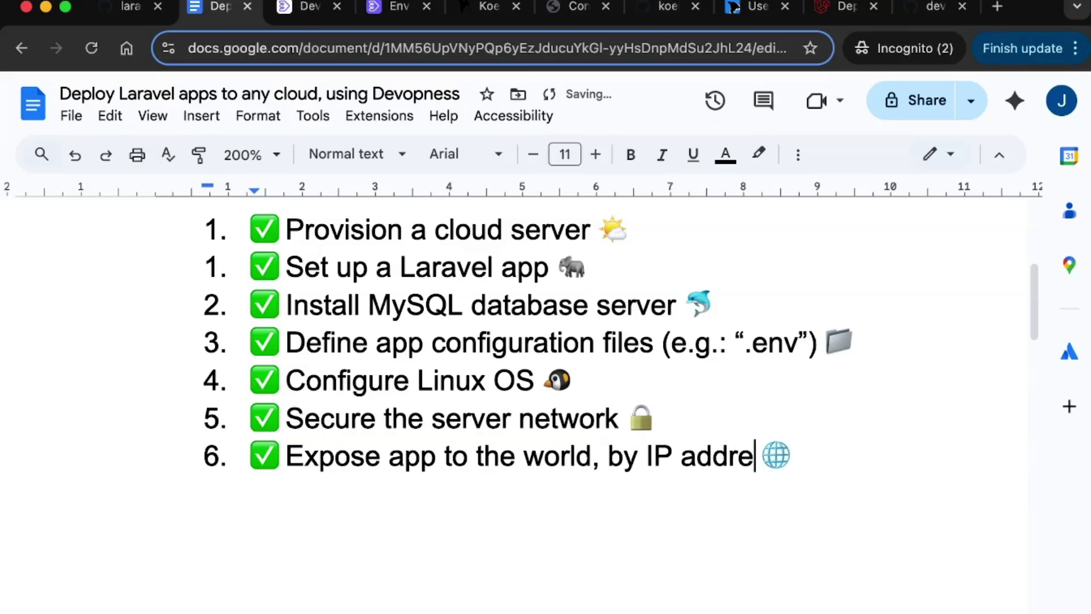
Add a seventh goal reading "Expose the app over a DNS record/subdomain".
key("End")
key("Return")
type("Expo")
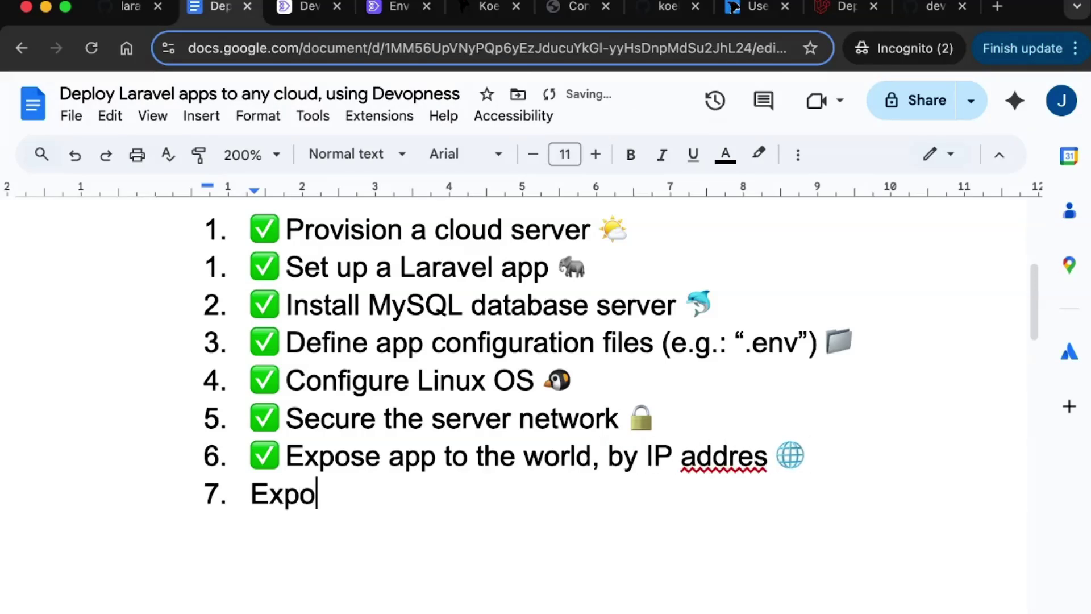
type("se the app over a DNS record")
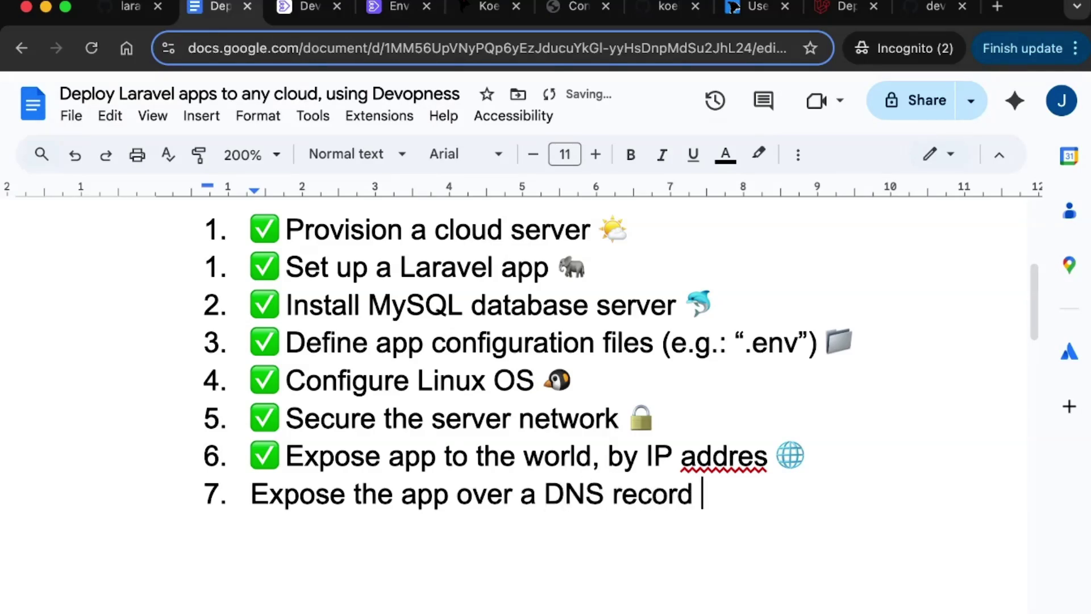
key("BackSpace")
type("/subdoma")
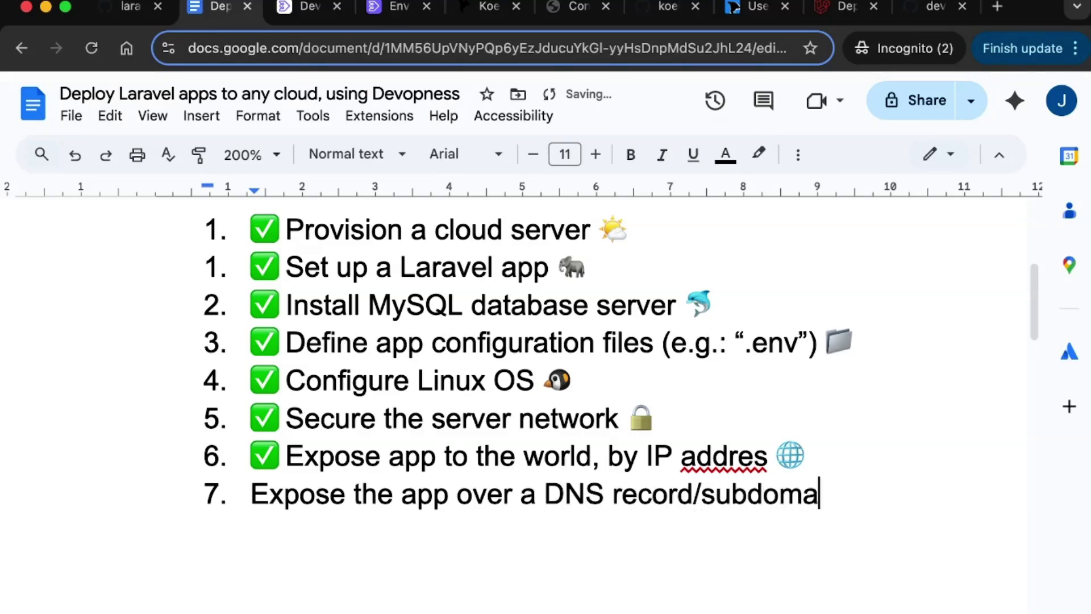
type("in")
Correct the spelling of "address" in the sixth goal.
key("Up")
key("Left")
key("Left")
type("s")
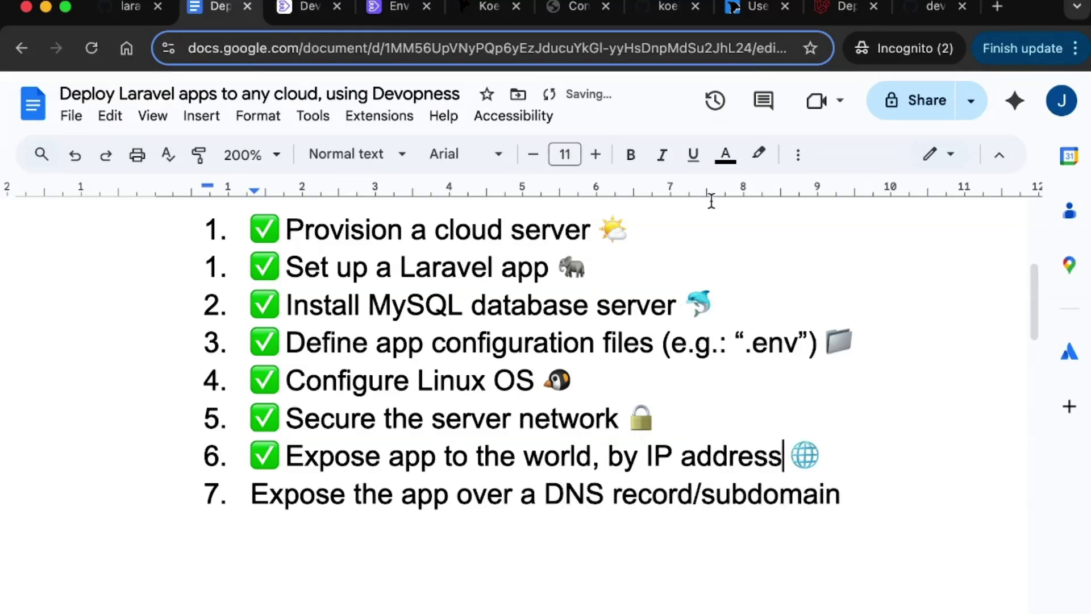
Review Devopness's form for adding a virtual host with the Domain name (name-based virtual host) type, and leave it for the Demo environment.
left_click(398, 7)
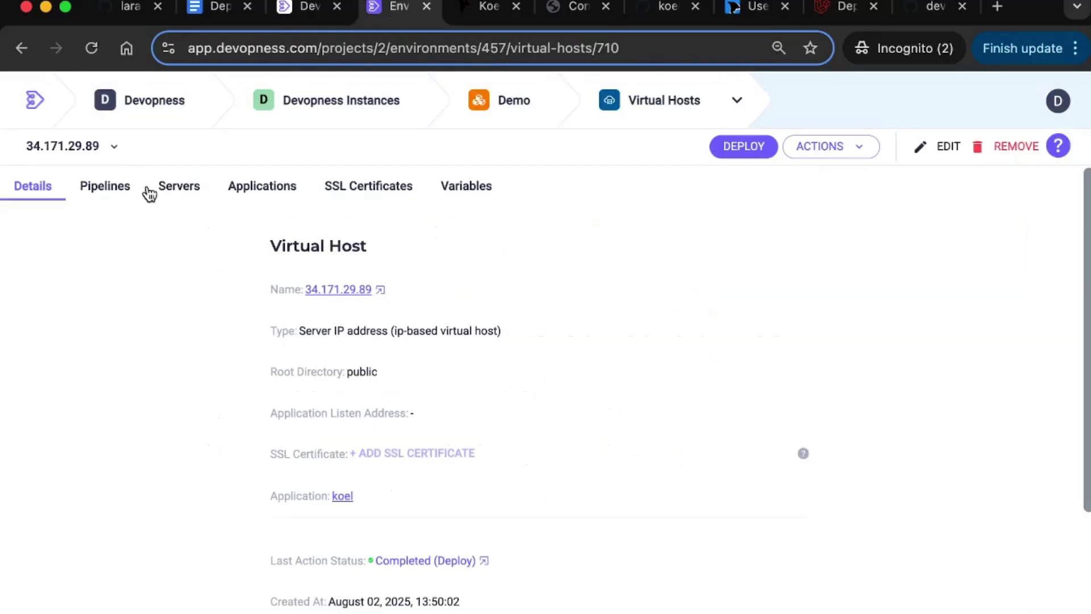
left_click(666, 105)
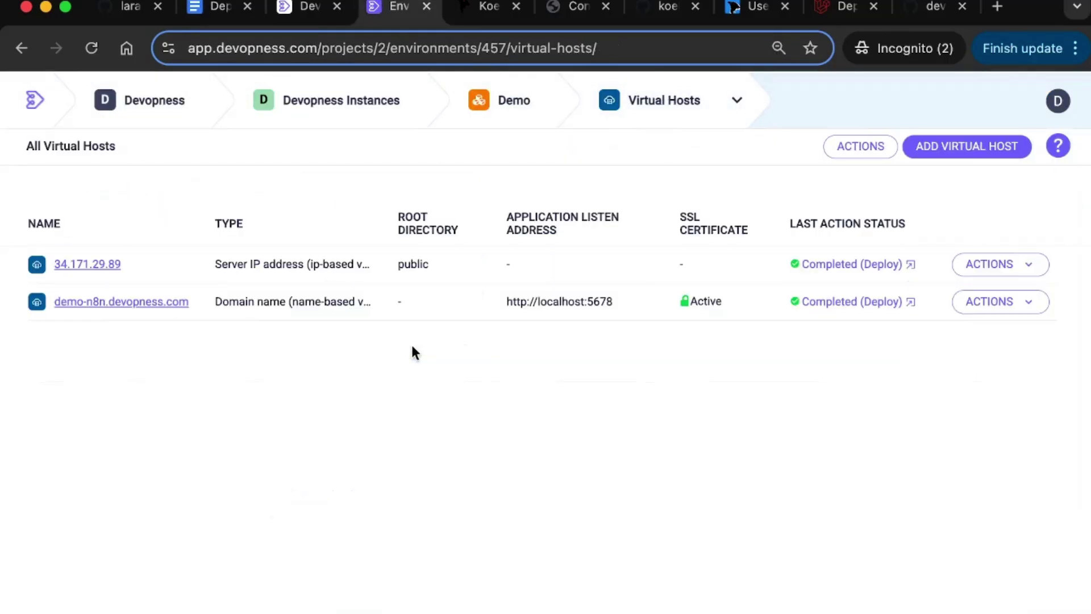
left_click(992, 149)
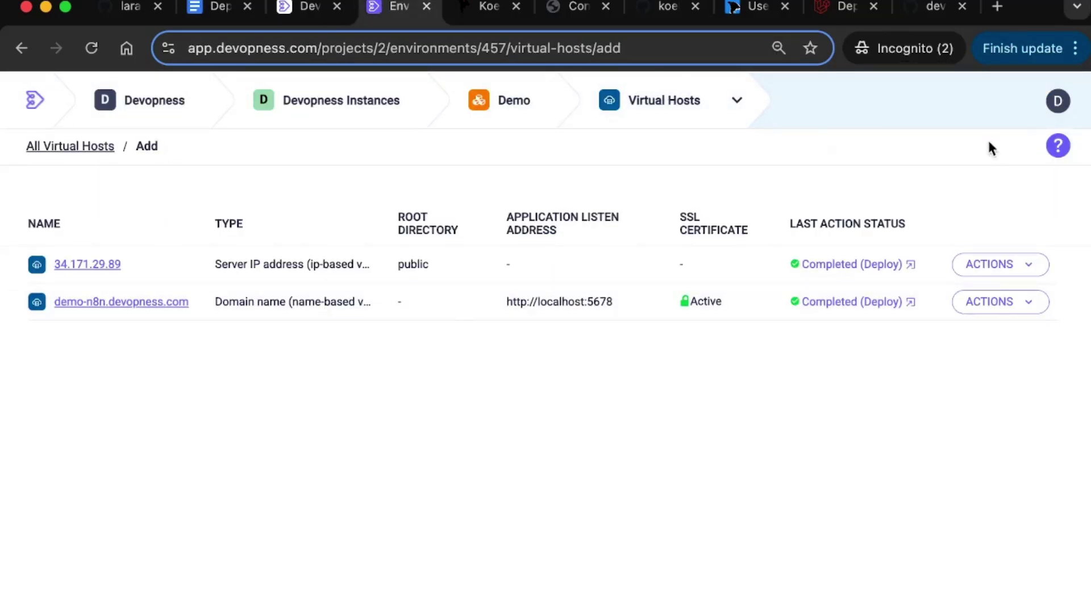
left_click(411, 372)
left_click(408, 361)
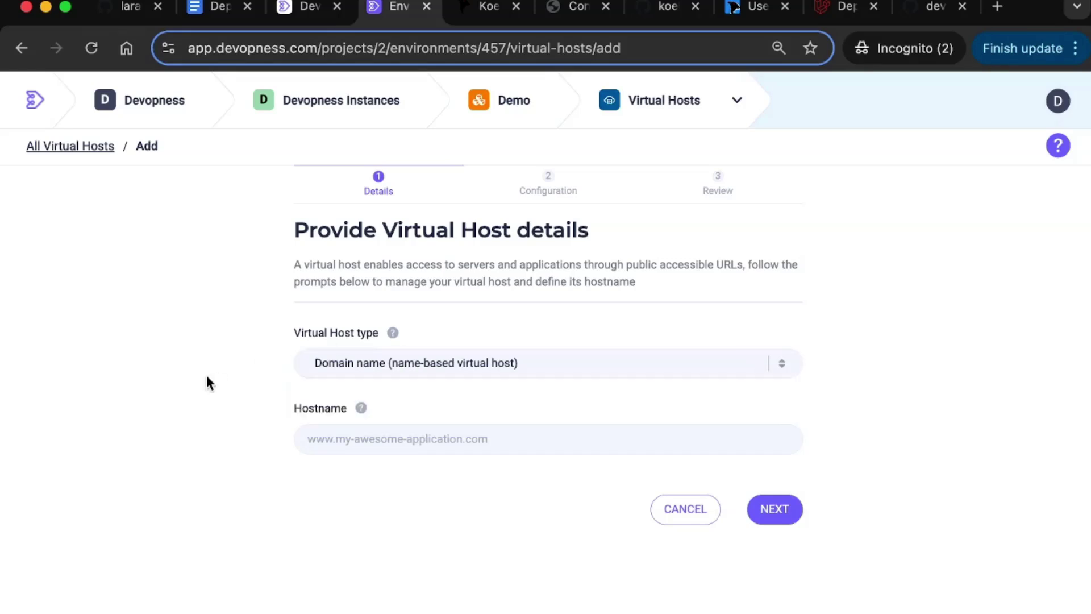
left_click(404, 362)
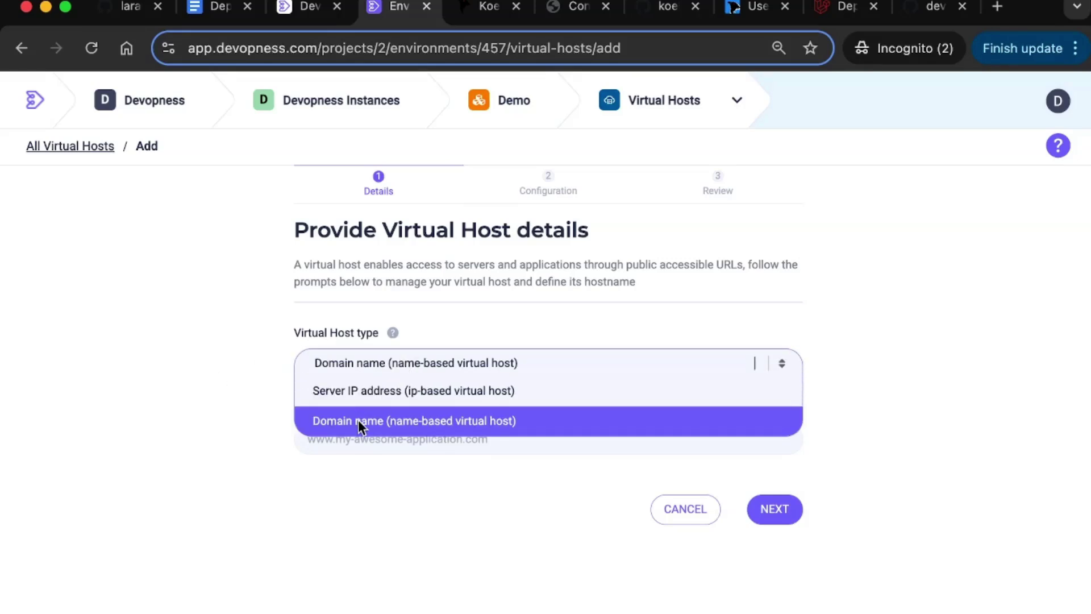
left_click(359, 423)
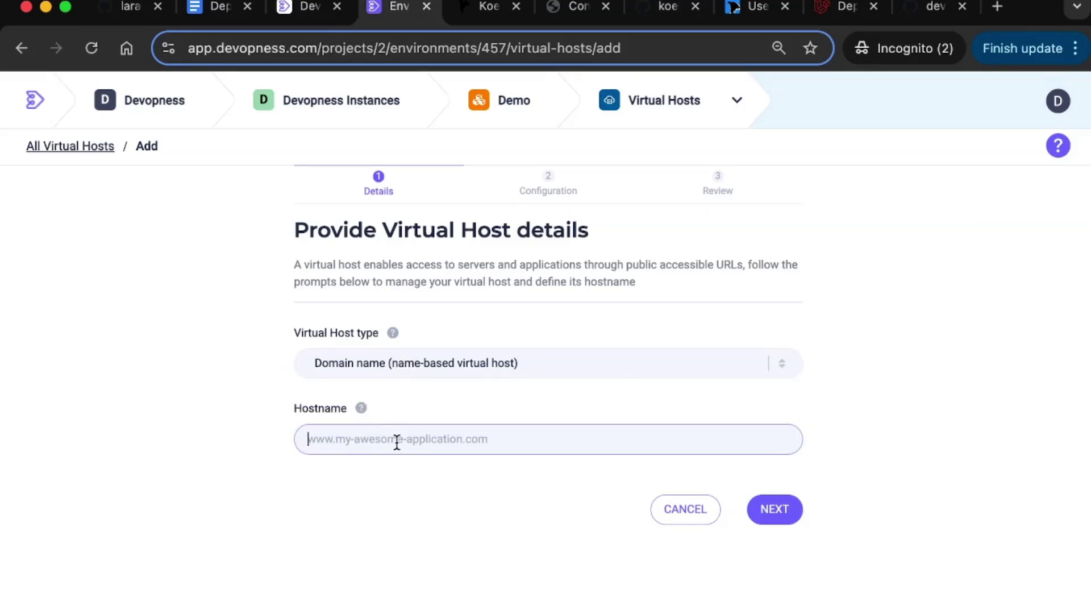
left_click(205, 435)
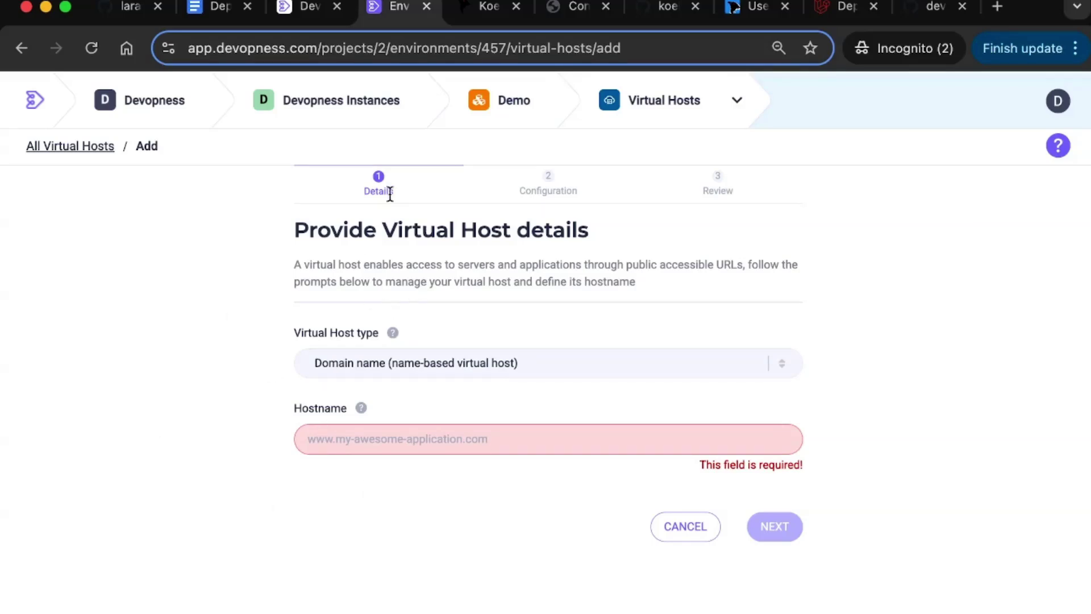
left_click(533, 116)
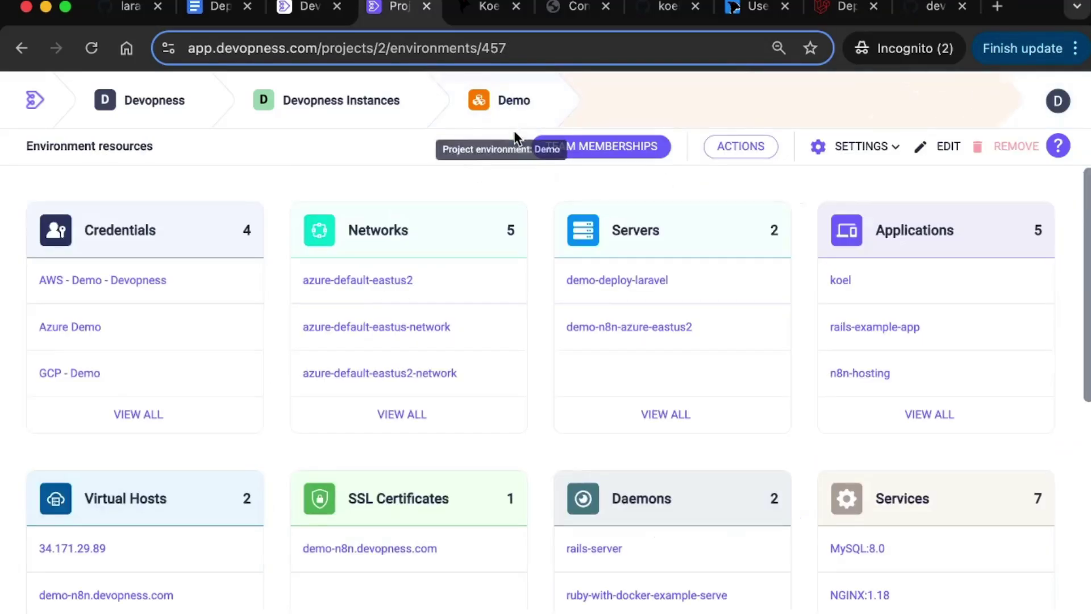
View the All Songs library in the deployed Koel site and return to the Demo environment's resources in Devopness.
left_click(476, 11)
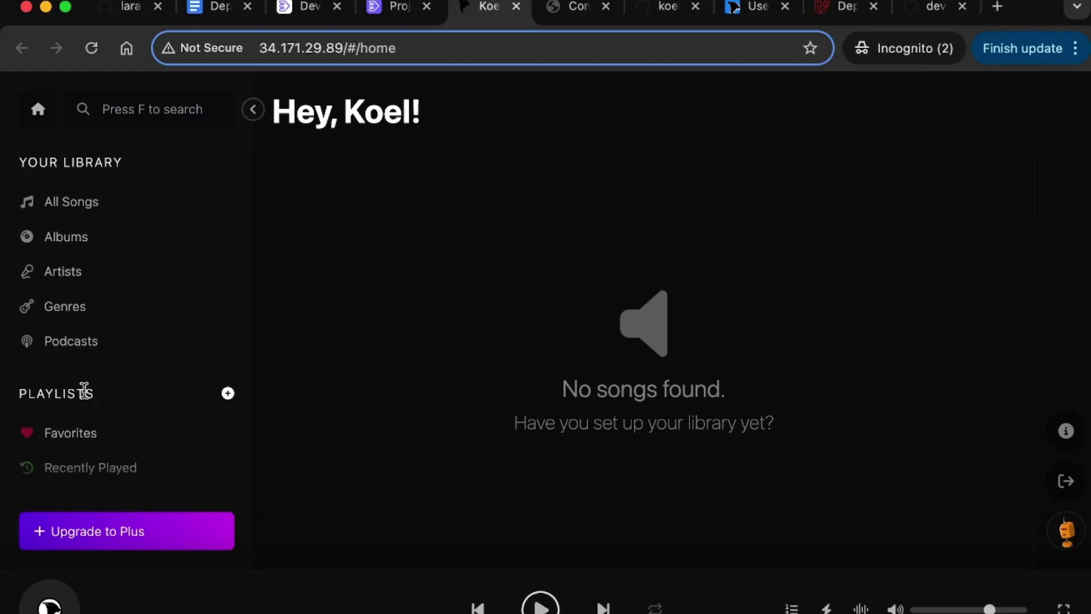
left_click(80, 203)
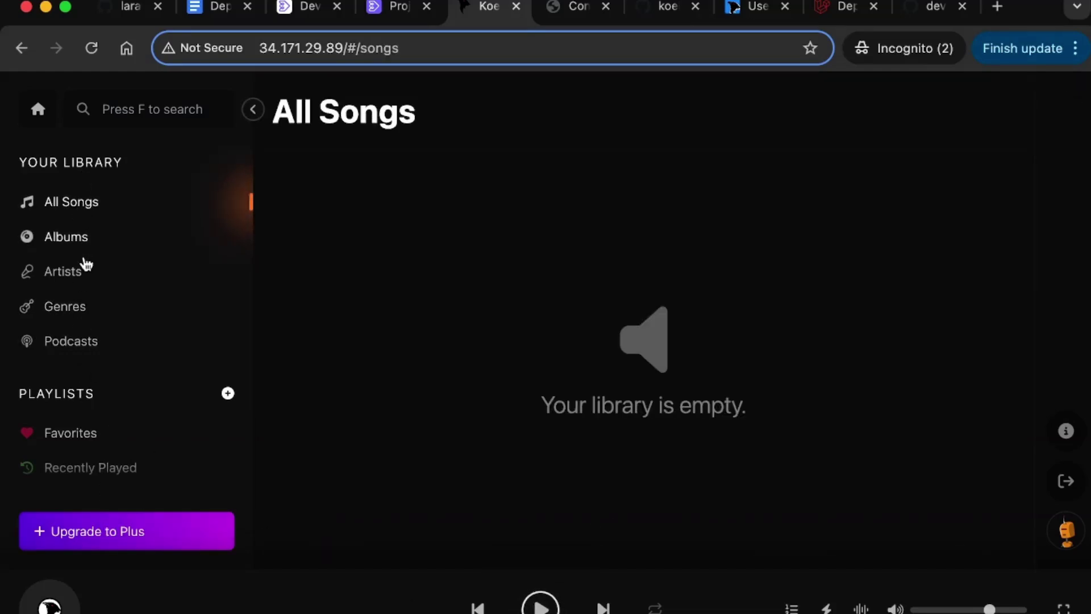
left_click(402, 10)
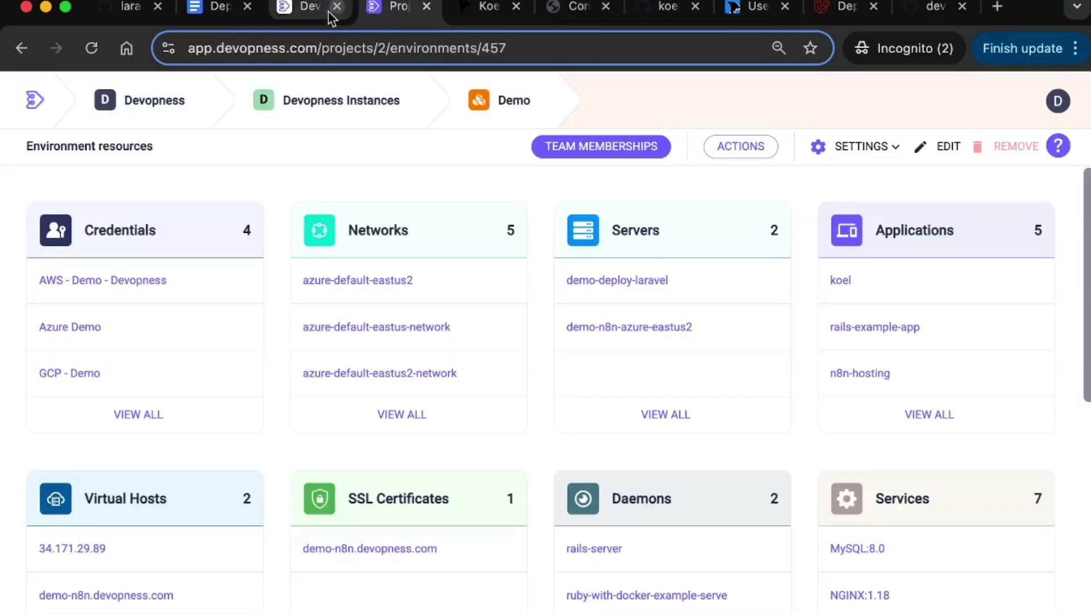
Look through the devopness.com home page down to its footer and open the Devopness YouTube channel.
left_click(311, 13)
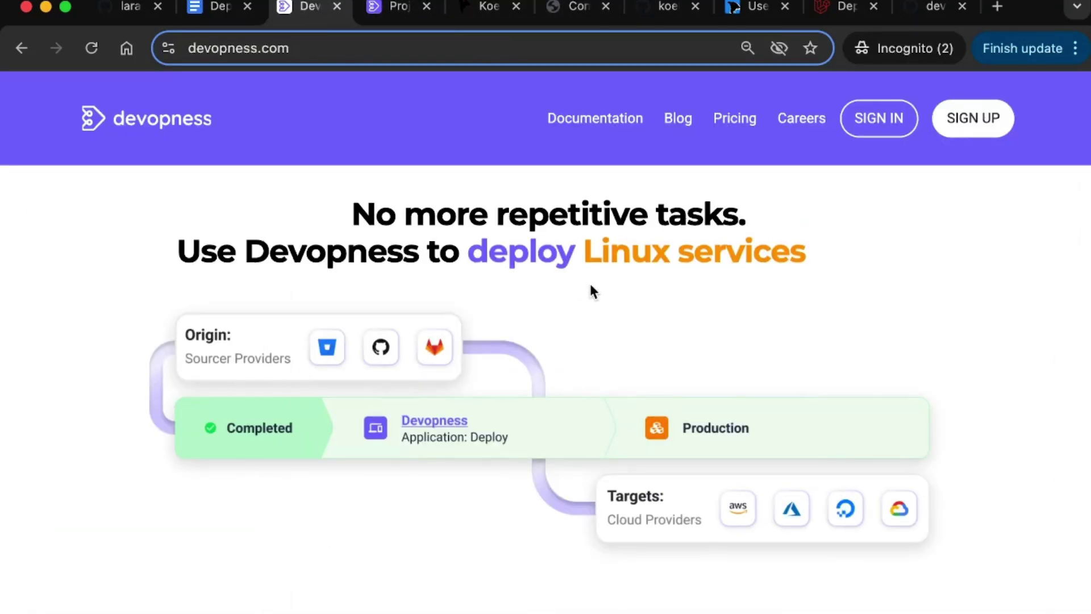
scroll(588, 281, "down", 15)
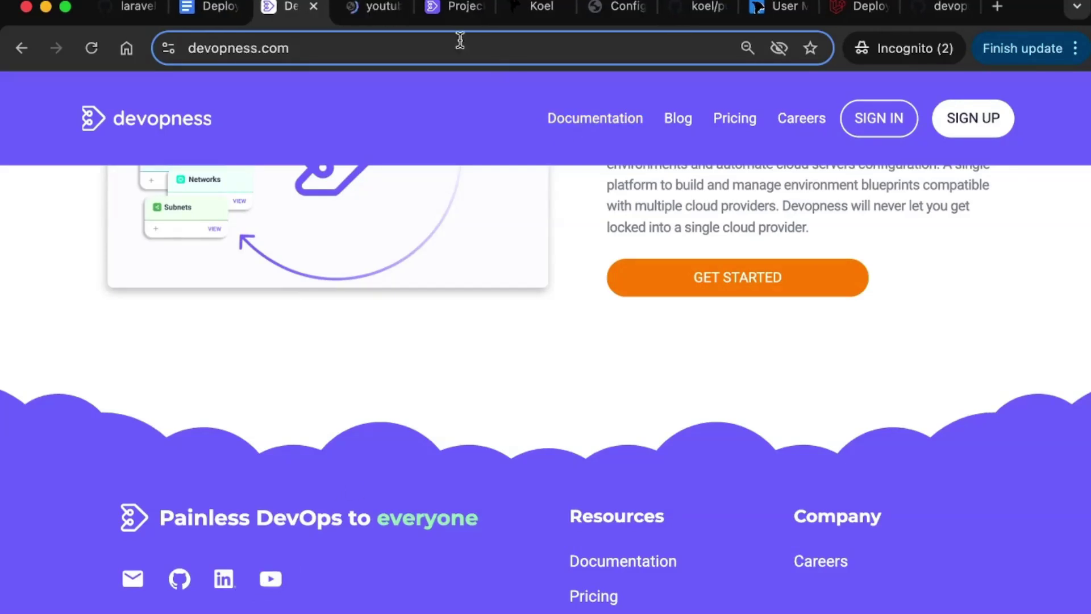
left_click(372, 17)
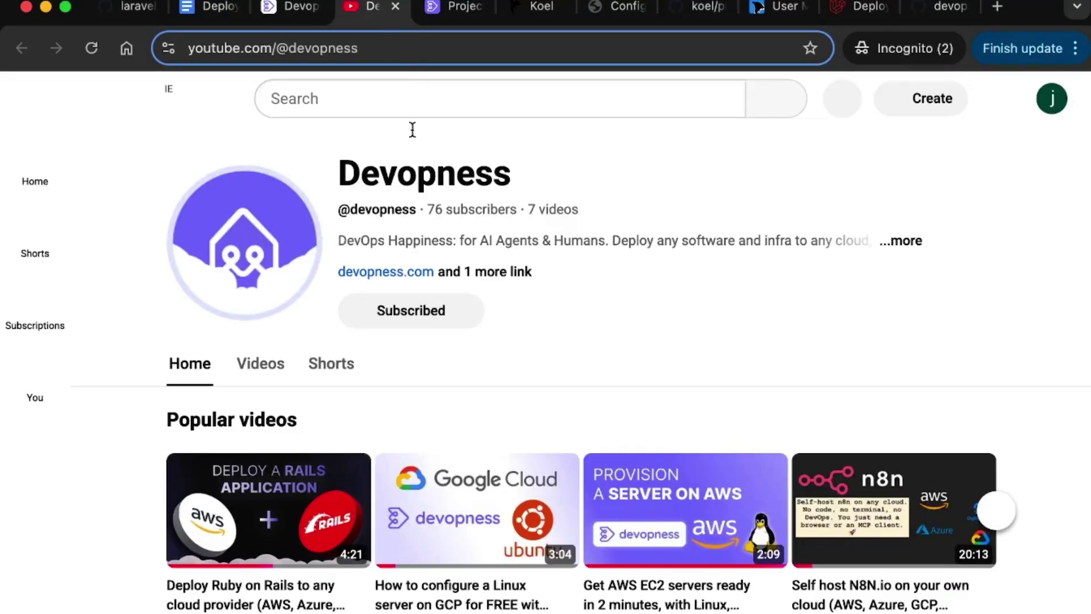
Look through the videos published on the Devopness YouTube channel and highlight the channel's name.
left_click(269, 372)
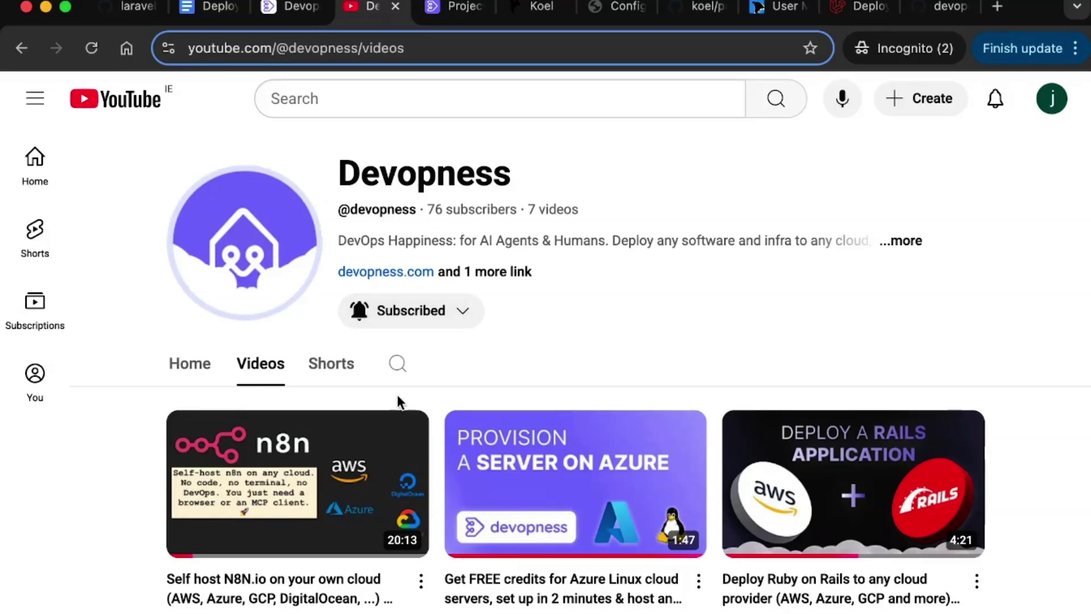
scroll(386, 432, "down", 3)
scroll(552, 534, "down", 2)
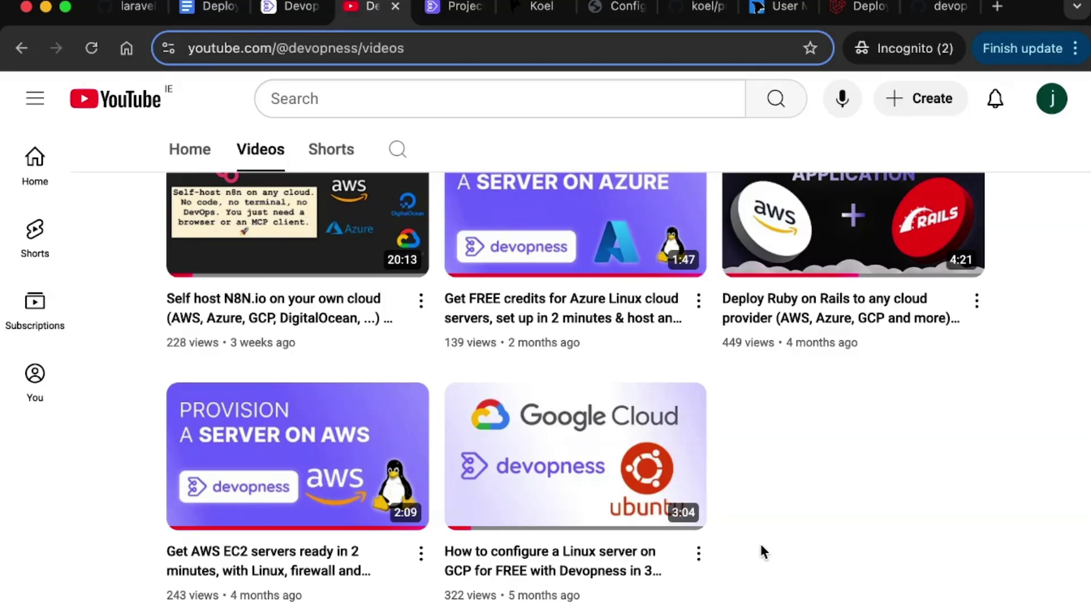
scroll(761, 543, "up", 5)
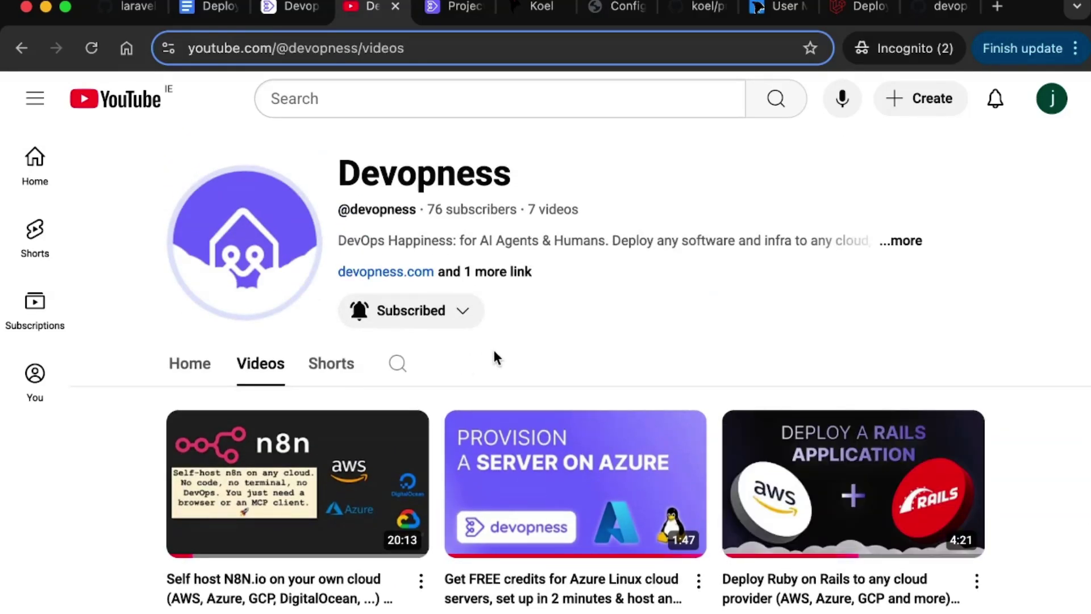
left_click_drag(340, 164, 580, 165)
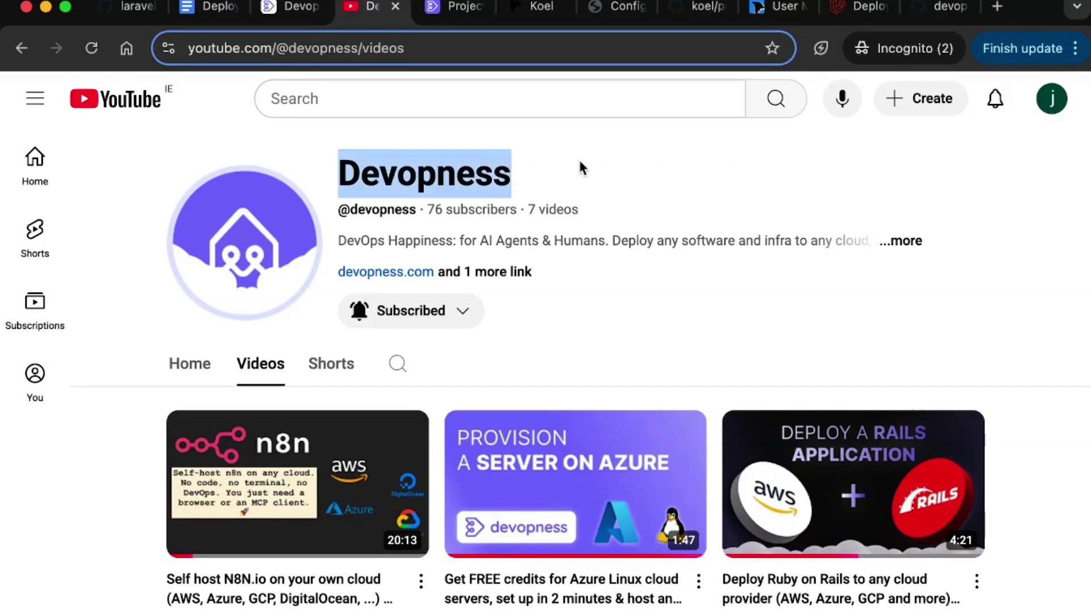
left_click(601, 181)
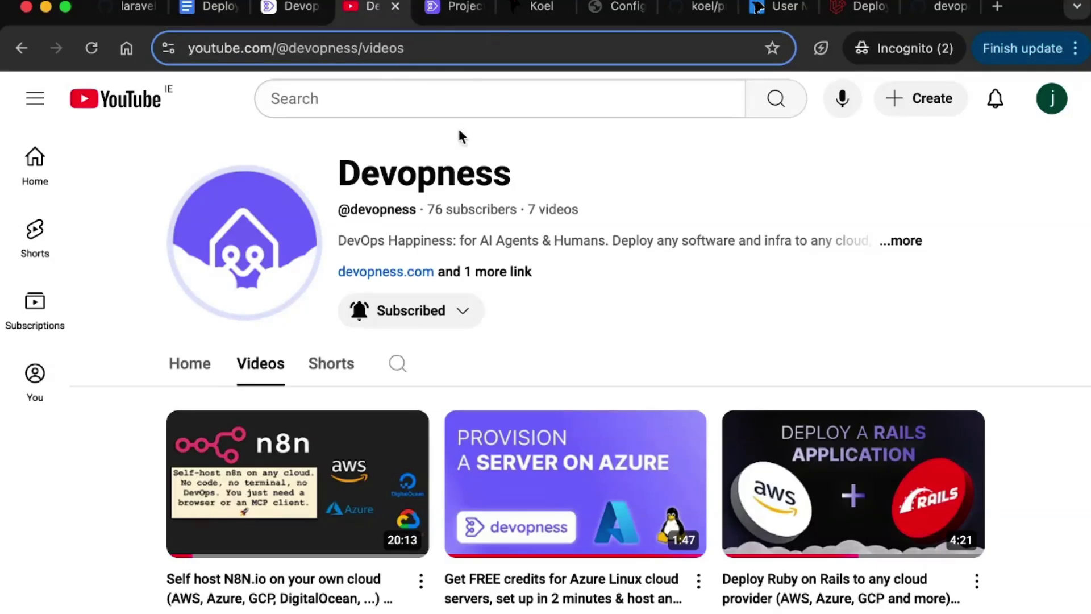
Return to the Demo environment's resources in Devopness and view the page's help and account area up close.
left_click(452, 8)
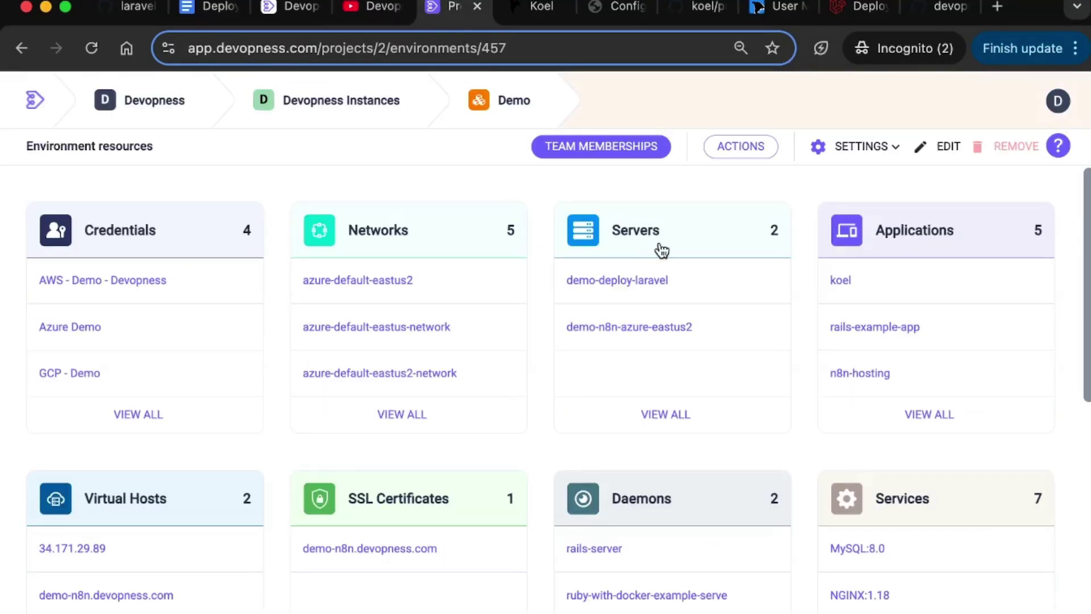
scroll(1057, 117, "up", 5)
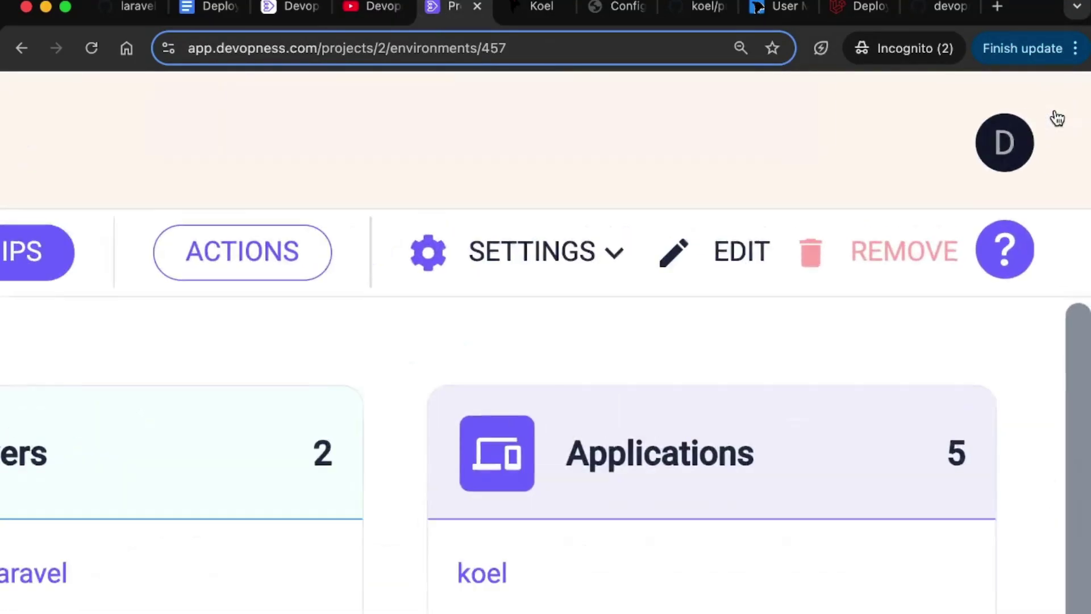
scroll(1012, 144, "left", 20)
Look through Devopness's GitHub repository, from the fork option and file list to the README's MCP Server section and the contributors.
scroll(1003, 163, "down", 5)
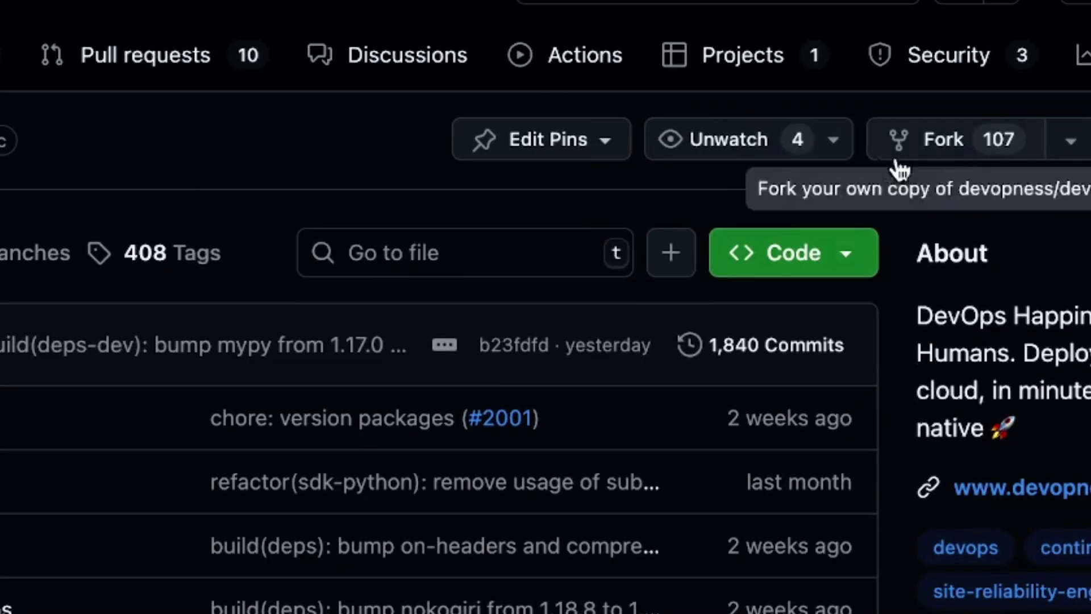
scroll(1035, 517, "down", 5)
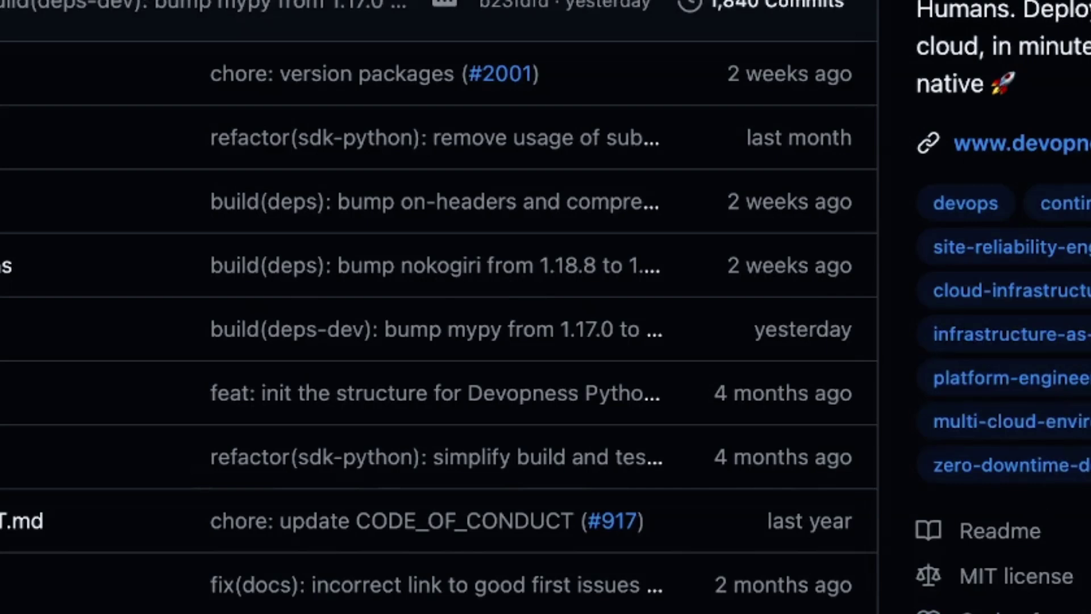
scroll(546, 307, "up", 5)
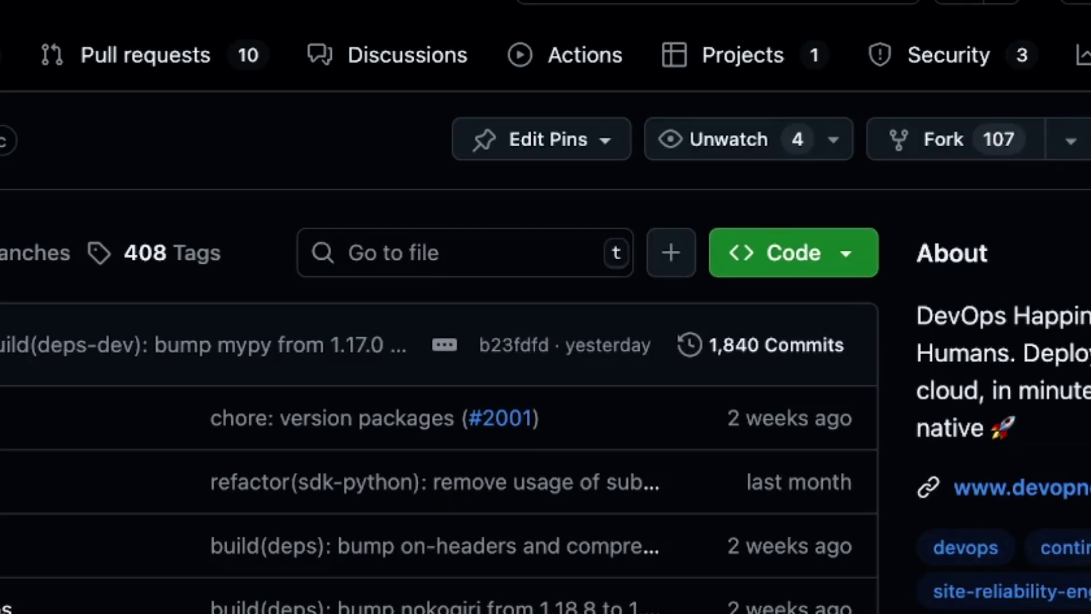
scroll(438, 307, "down", 10)
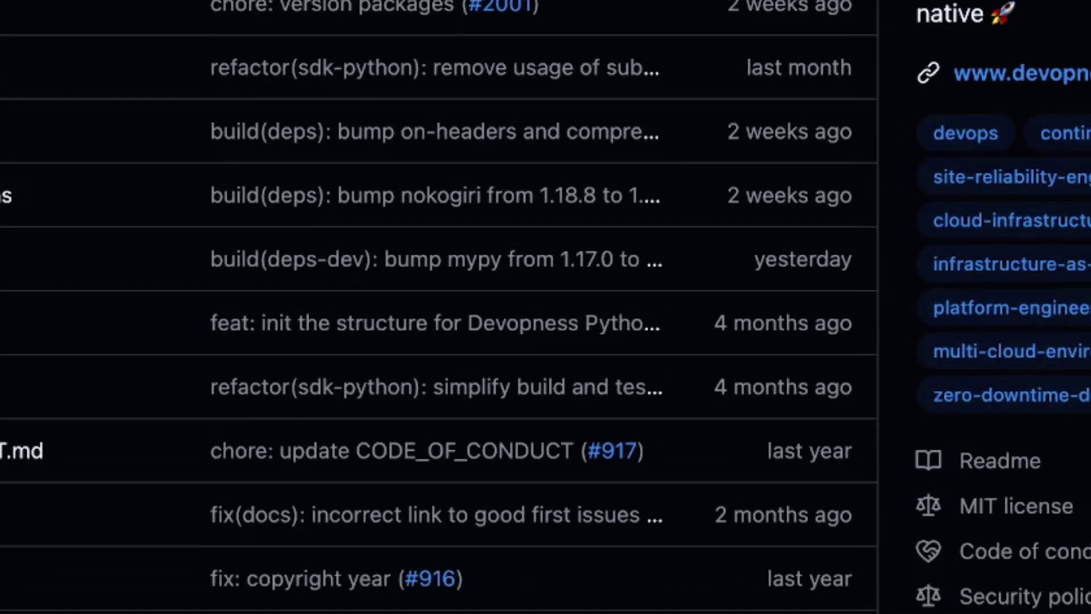
scroll(545, 307, "up", 2)
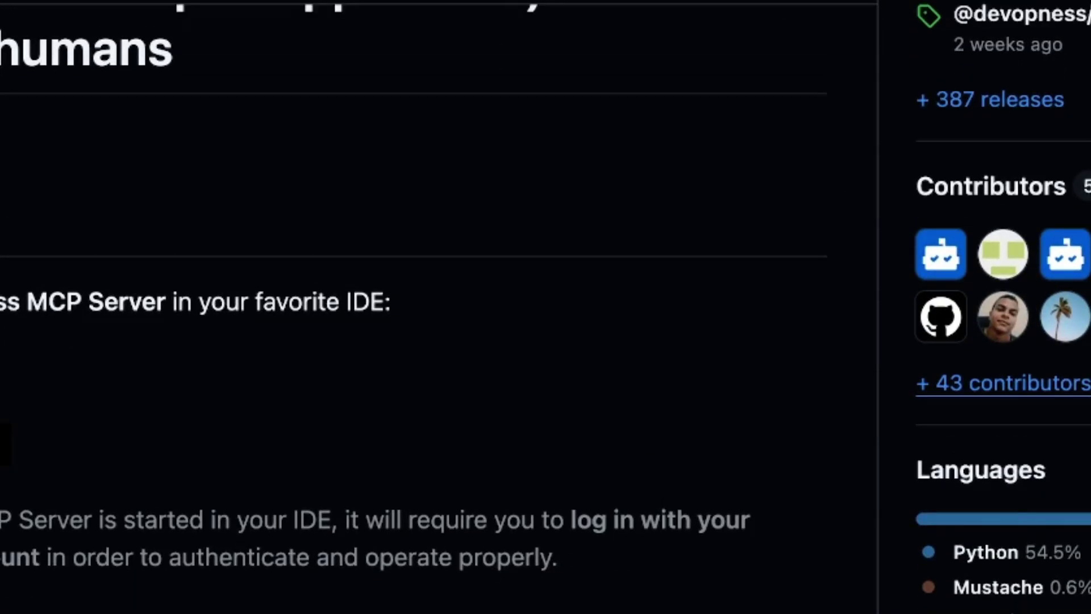
scroll(546, 307, "up", 1)
scroll(545, 307, "down", 2)
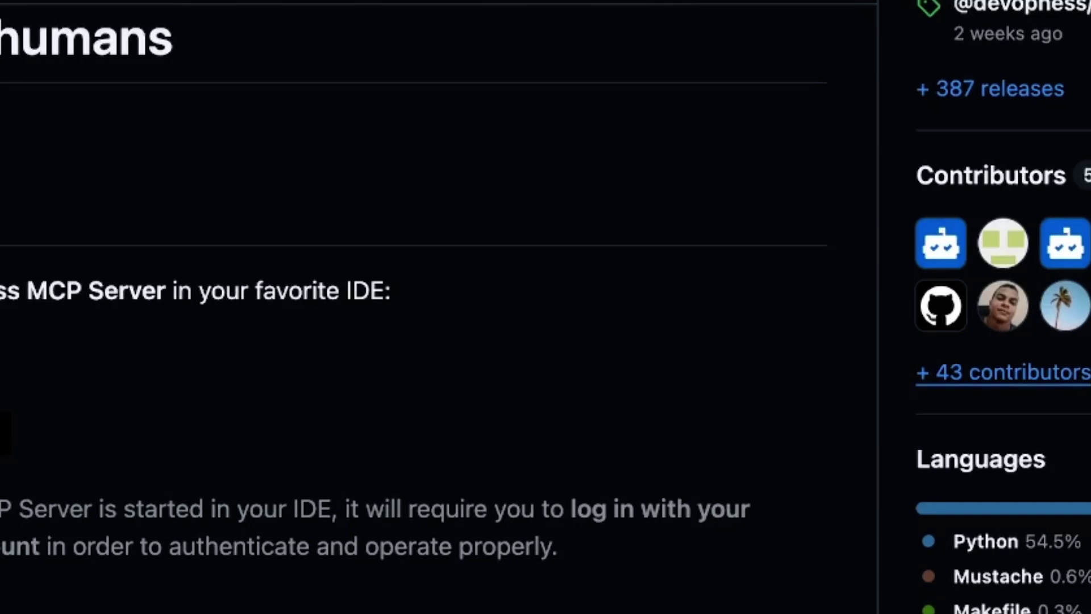